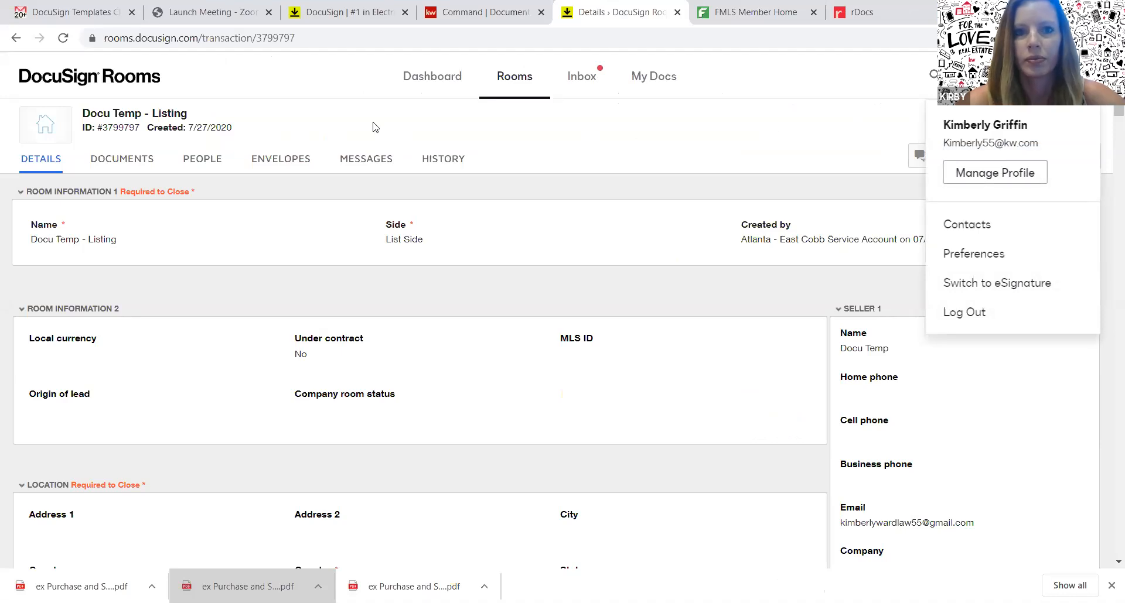
Return to DocuSign, sign in to eSignature, and open the Templates list
{"action": "left_click", "coordinate": [359, 12]}
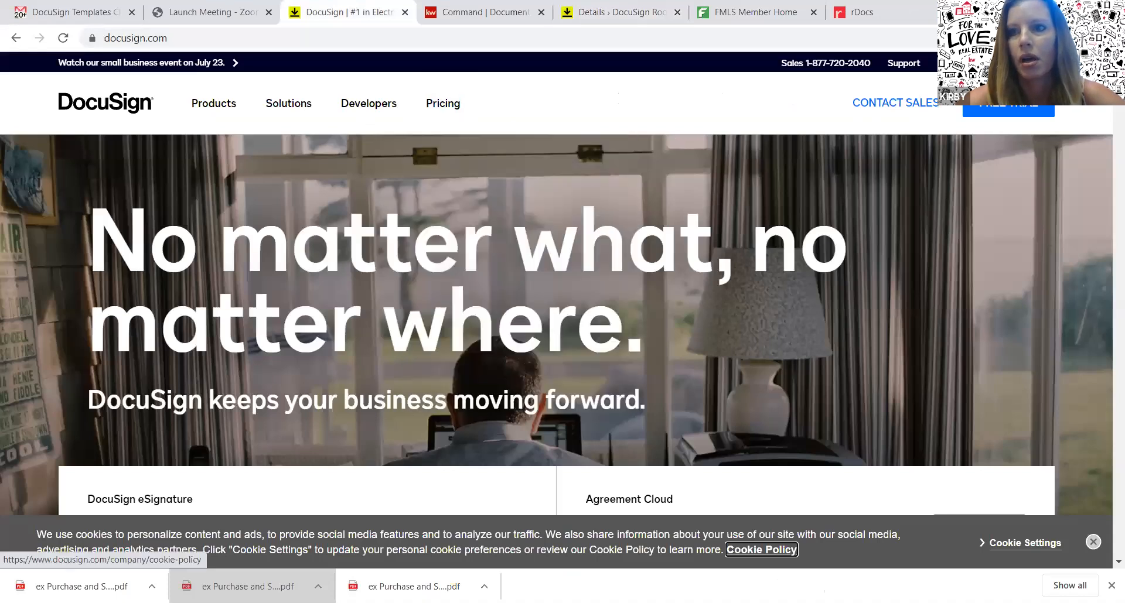
{"action": "left_click", "coordinate": [1039, 63]}
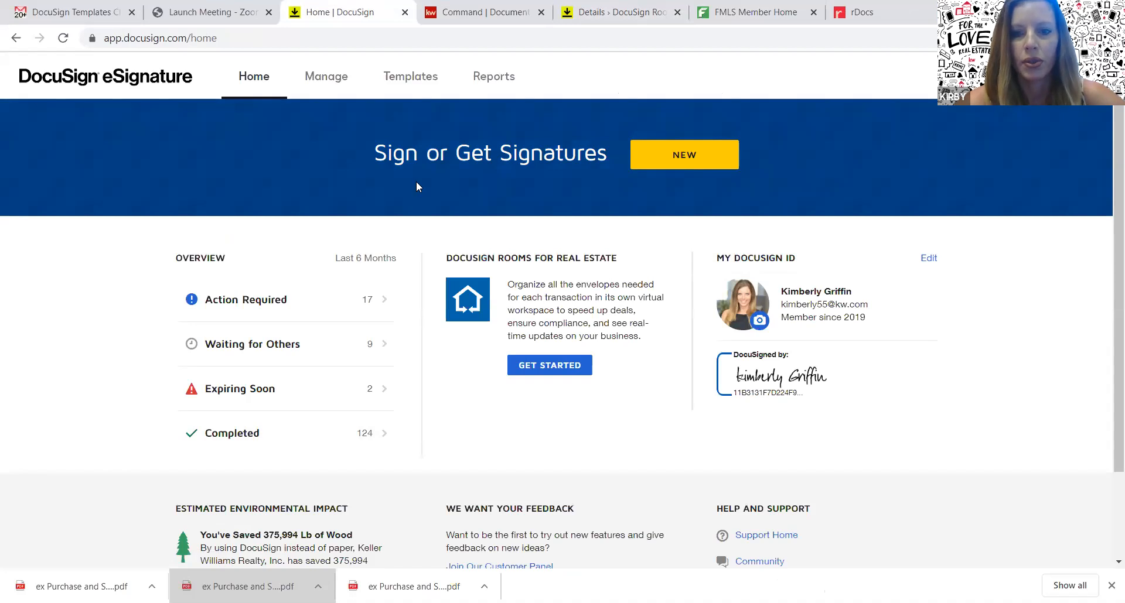
{"action": "left_click", "coordinate": [413, 74]}
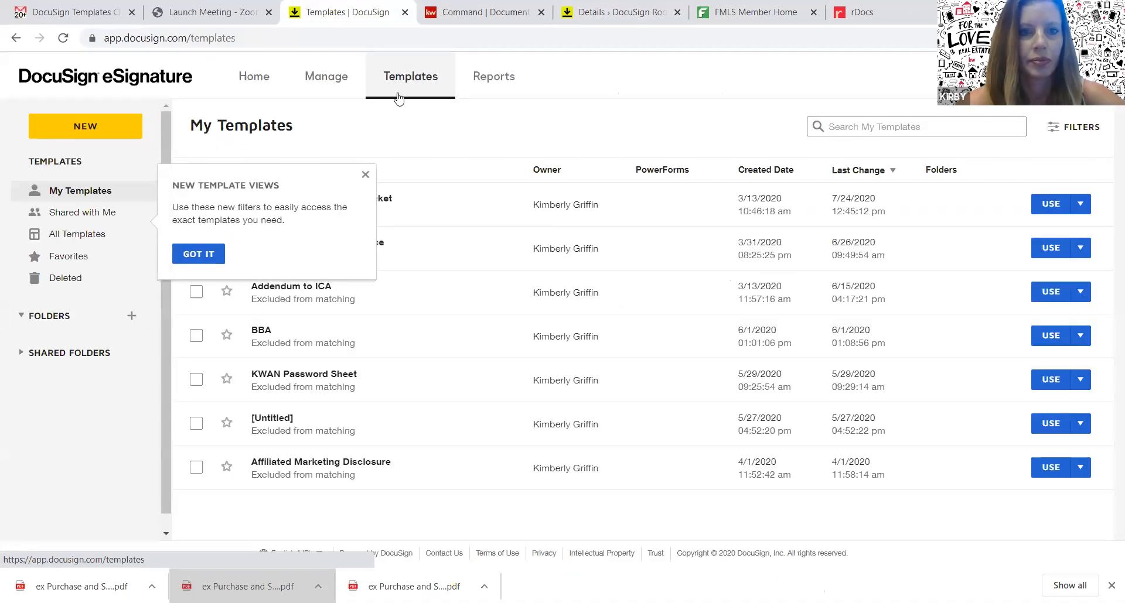
Dismiss the New Template Views tip and move to the FMLS Member Home tab
{"action": "left_click", "coordinate": [364, 181]}
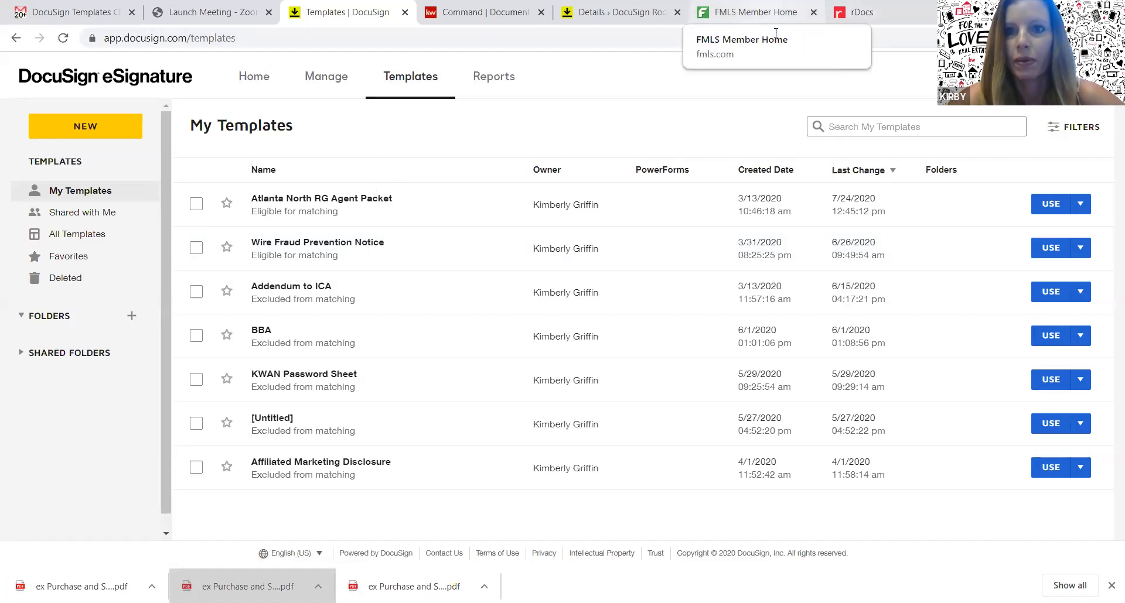
{"action": "left_click", "coordinate": [775, 34]}
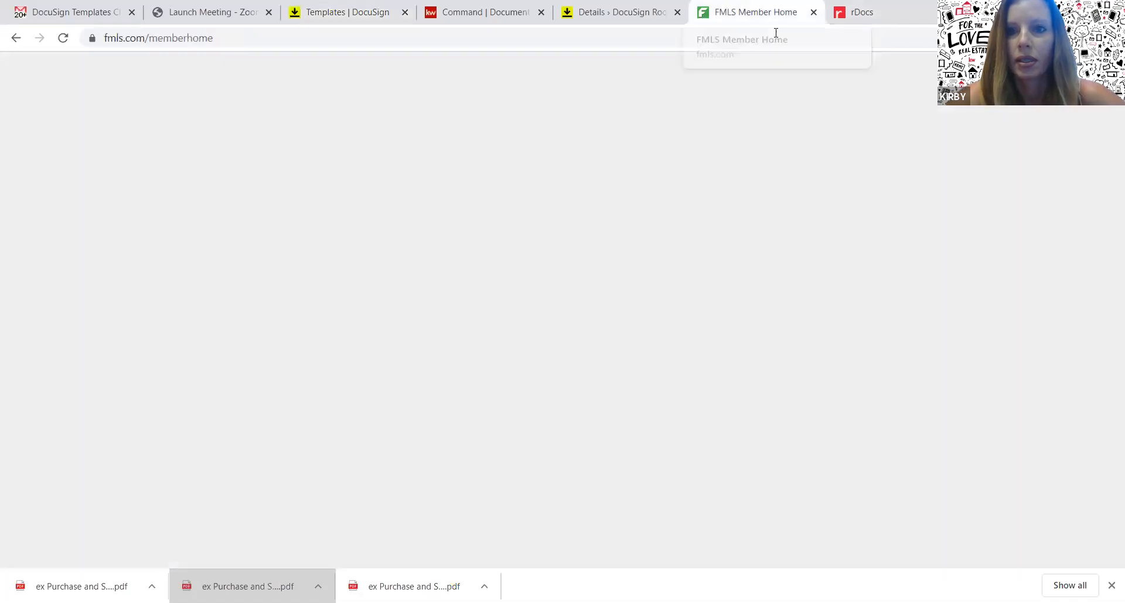
Download the F201 Purchase and Sale Agreement PDF from the rDocs Georgia forms library
{"action": "mouse_move", "coordinate": [375, 82]}
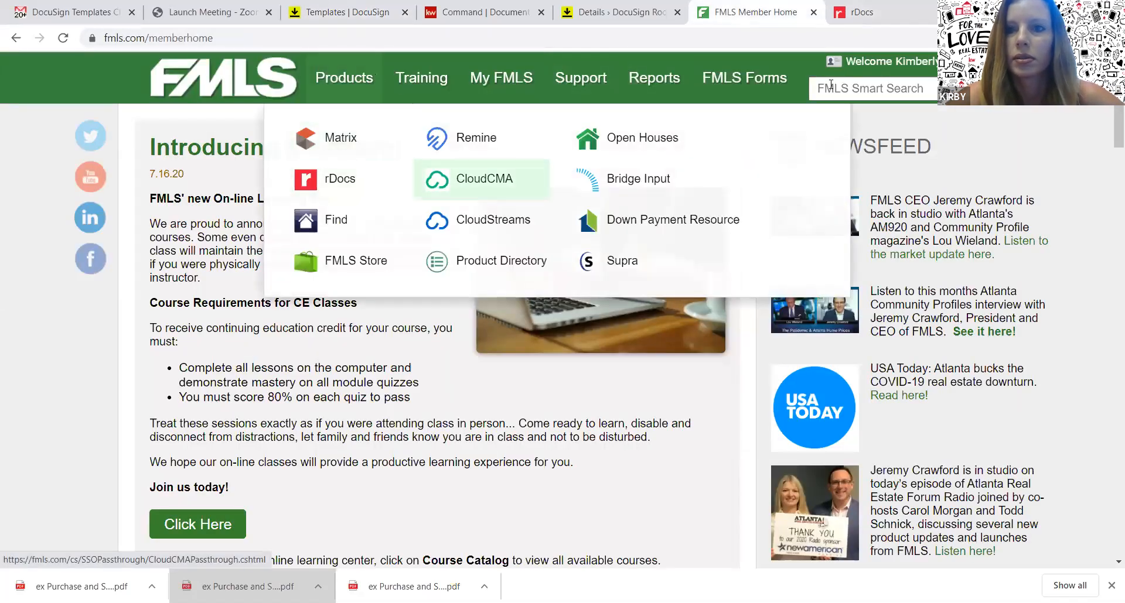
{"action": "left_click", "coordinate": [866, 13]}
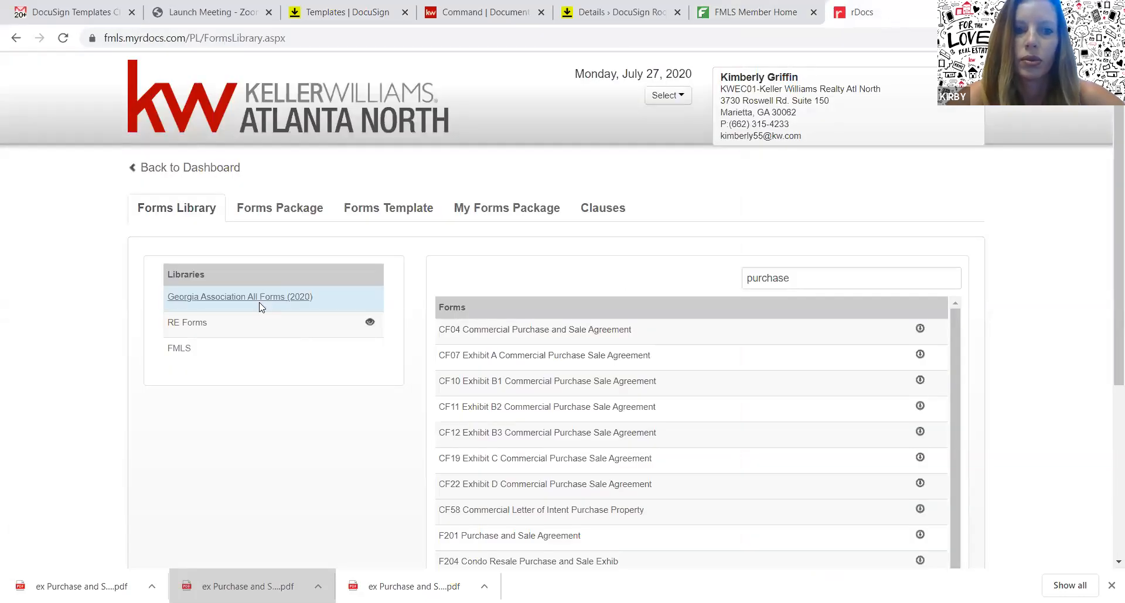
{"action": "left_click", "coordinate": [666, 98]}
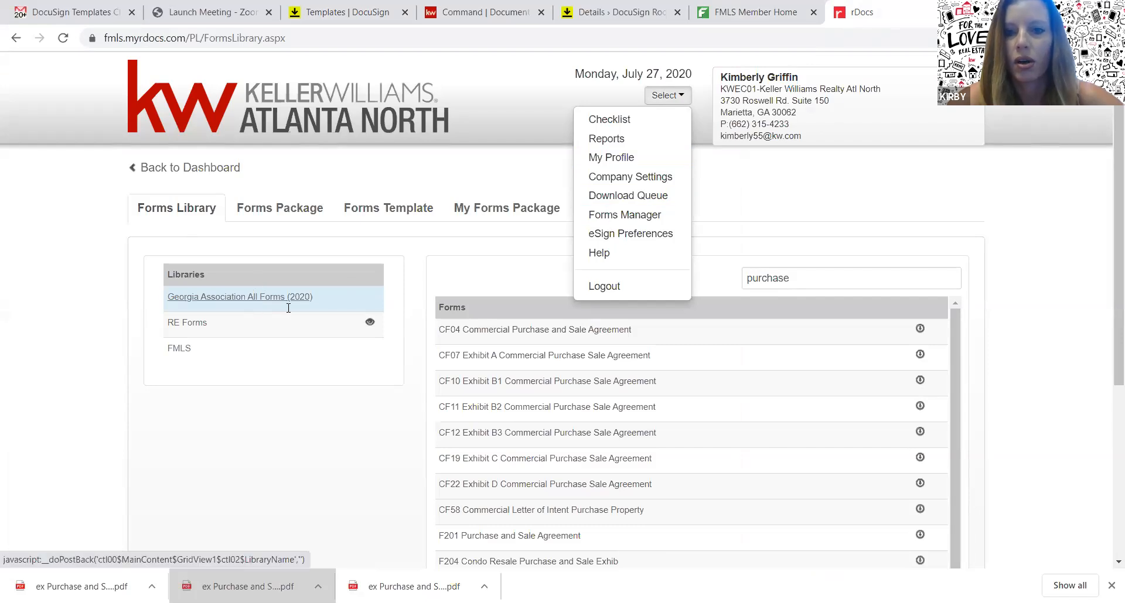
{"action": "left_click", "coordinate": [834, 276]}
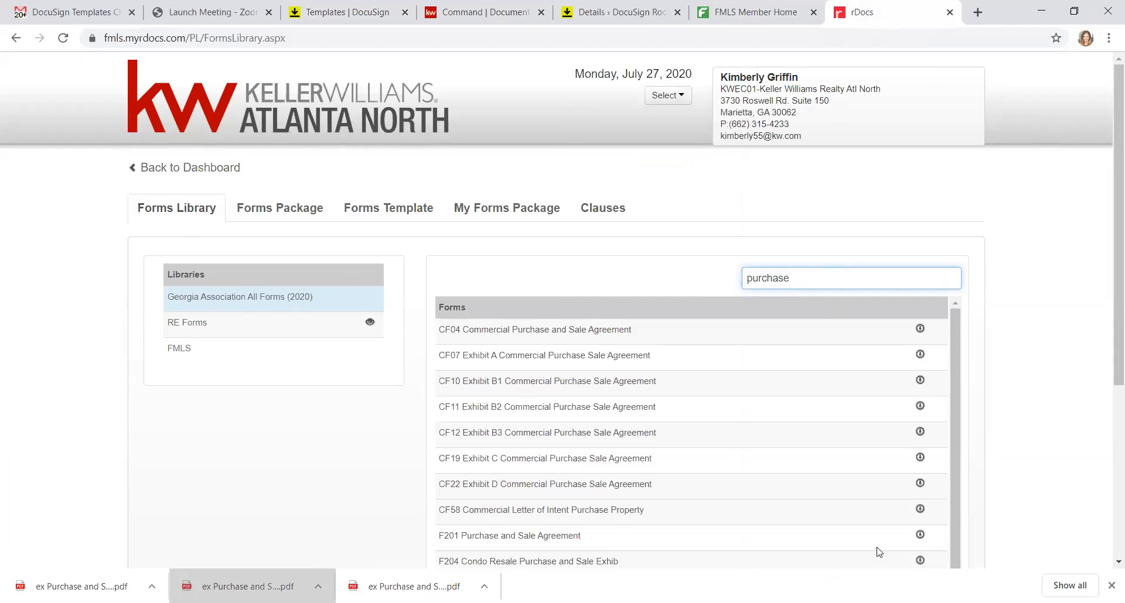
{"action": "left_click", "coordinate": [920, 536]}
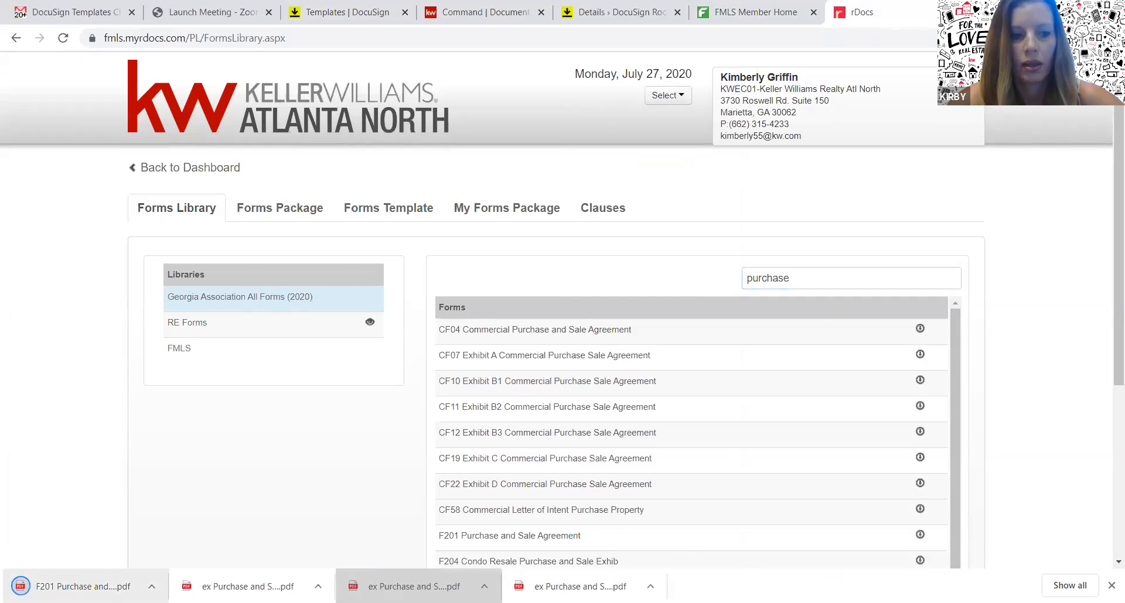
Open the downloaded F201 PDF and scroll through its pages to the signature page
{"action": "left_click", "coordinate": [82, 586]}
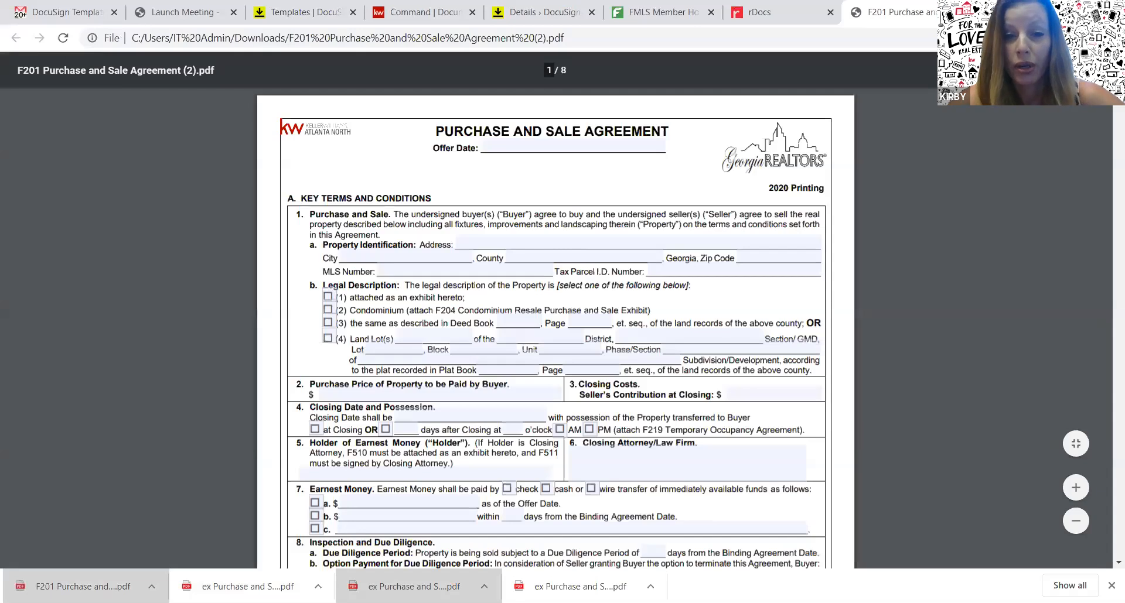
{"action": "scroll", "coordinate": [1109, 140], "scroll_direction": "down", "scroll_amount": 10}
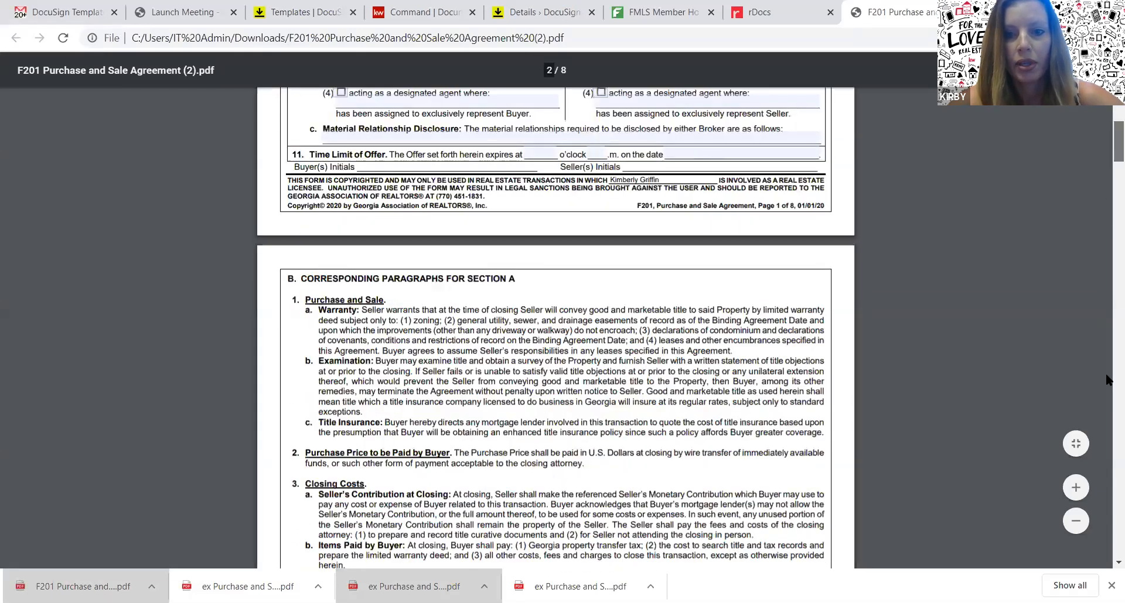
{"action": "scroll", "coordinate": [1108, 410], "scroll_direction": "down", "scroll_amount": 20}
{"action": "scroll", "coordinate": [1108, 508], "scroll_direction": "down", "scroll_amount": 15}
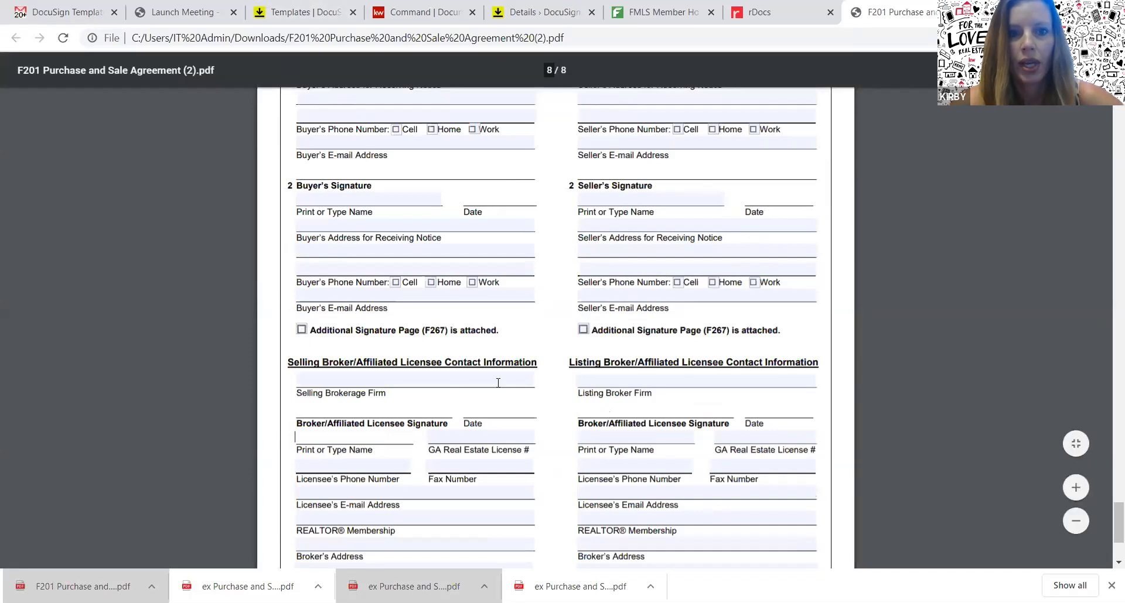
Create a new template named 'Purchase and Sale'
{"action": "left_click", "coordinate": [321, 27]}
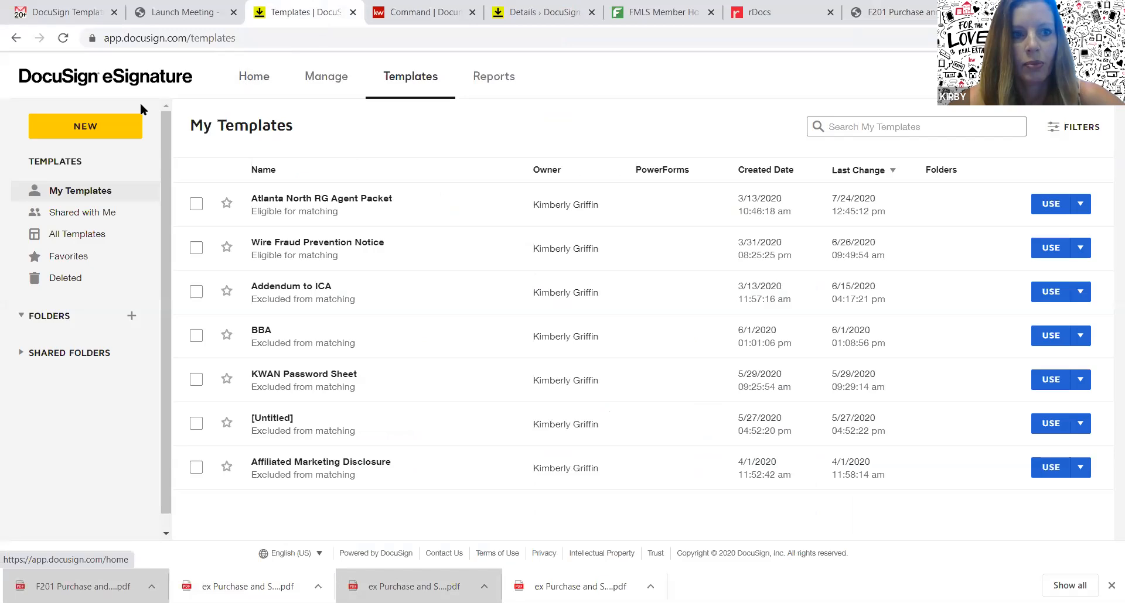
{"action": "left_click", "coordinate": [86, 132]}
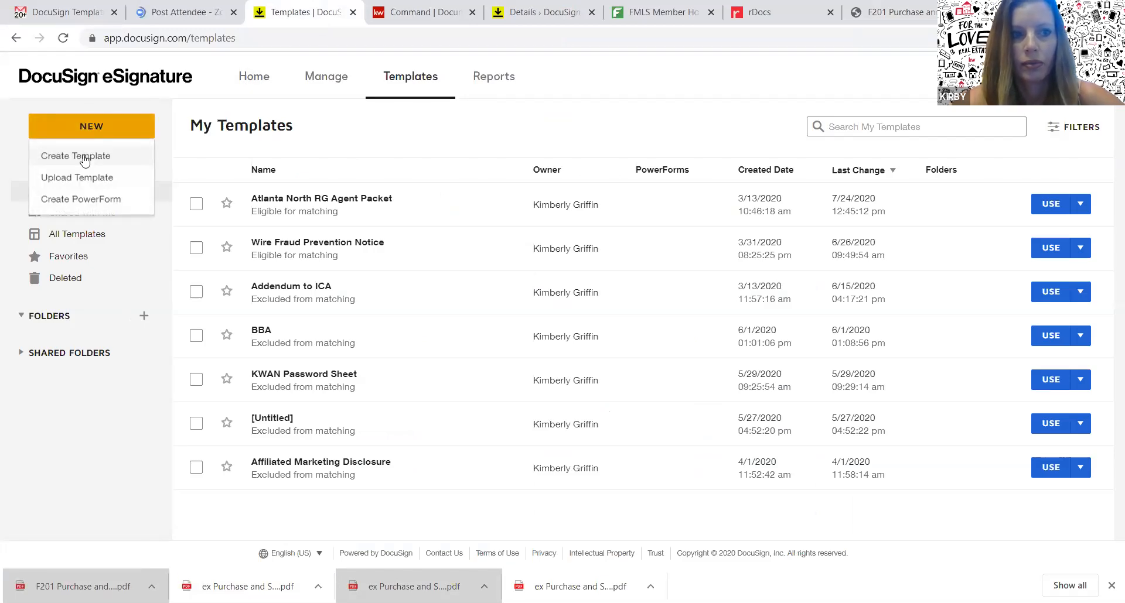
{"action": "left_click", "coordinate": [85, 156]}
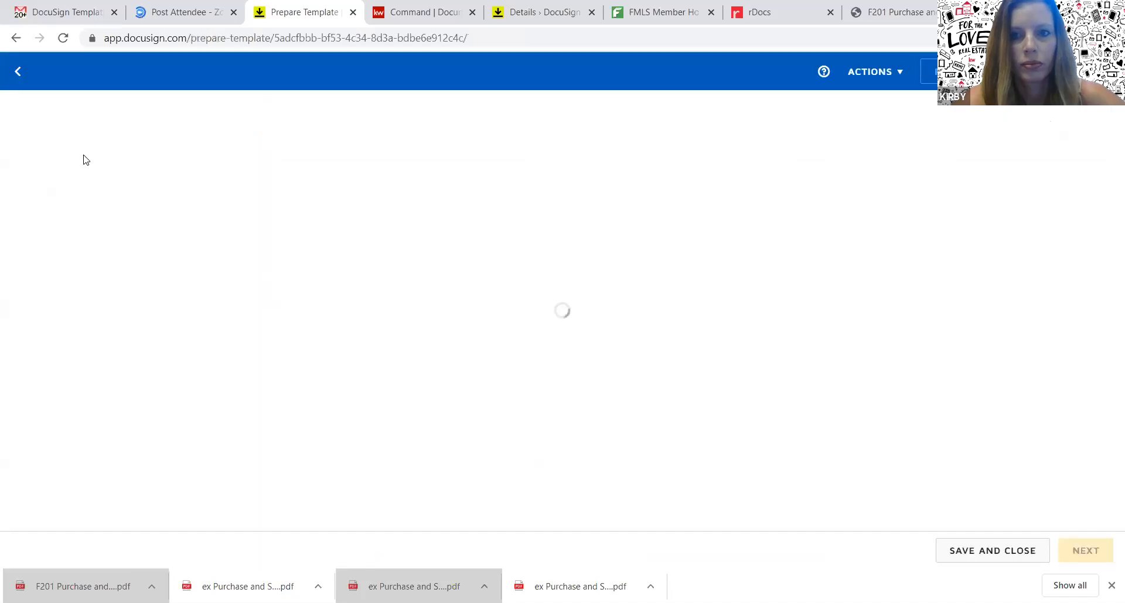
{"action": "left_click", "coordinate": [101, 150]}
{"action": "type", "text": "Purchase and Sale"}
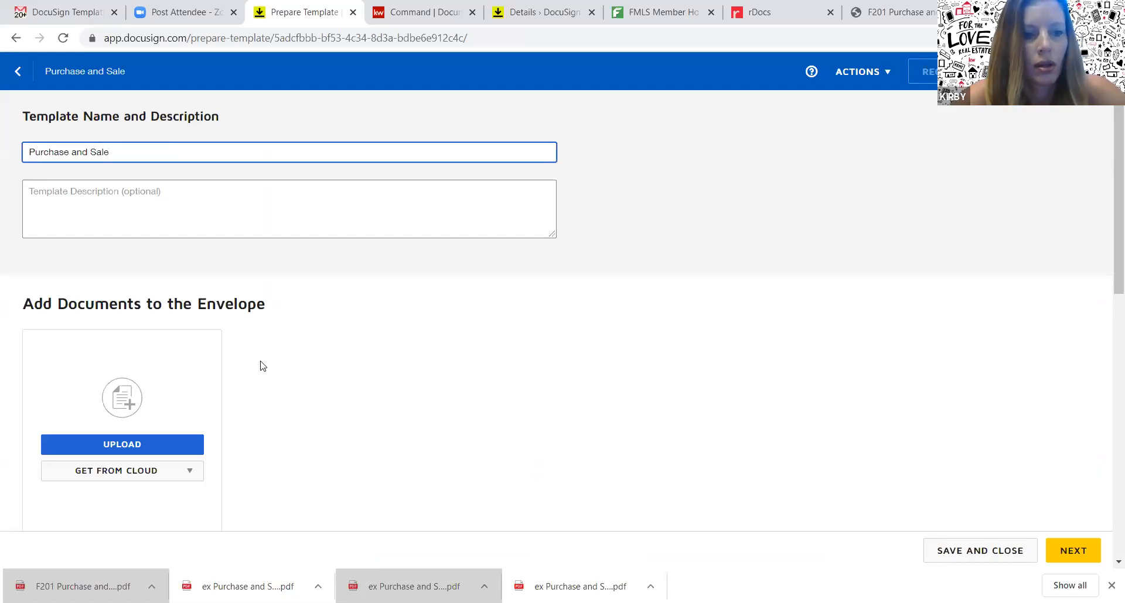
Upload the ex Purchase and Sale Agreement PDF into the template
{"action": "left_click", "coordinate": [138, 445]}
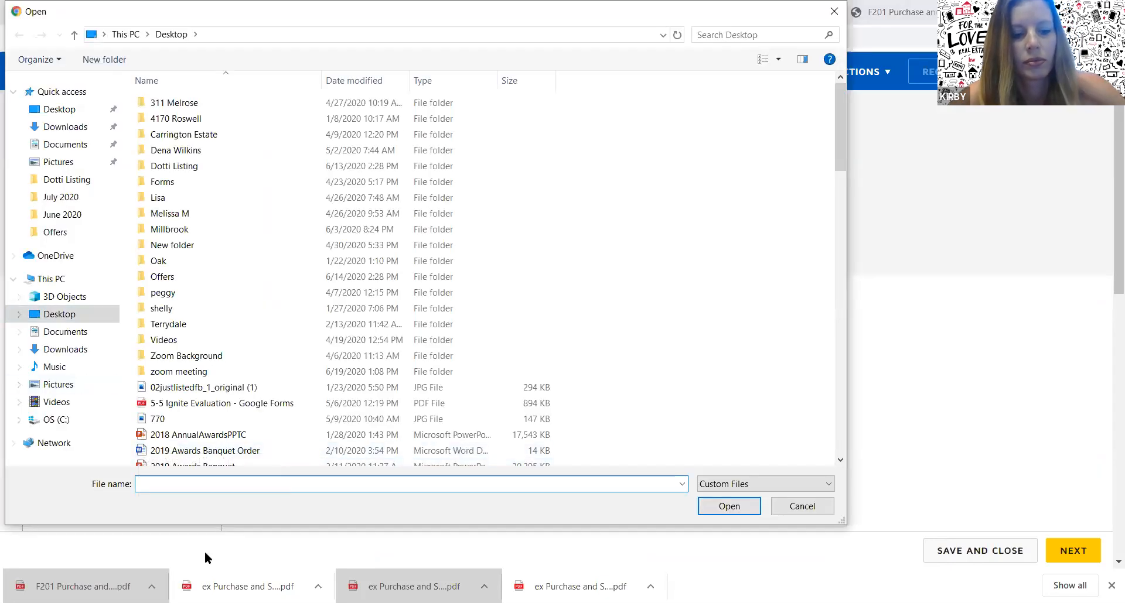
{"action": "type", "text": "ex"}
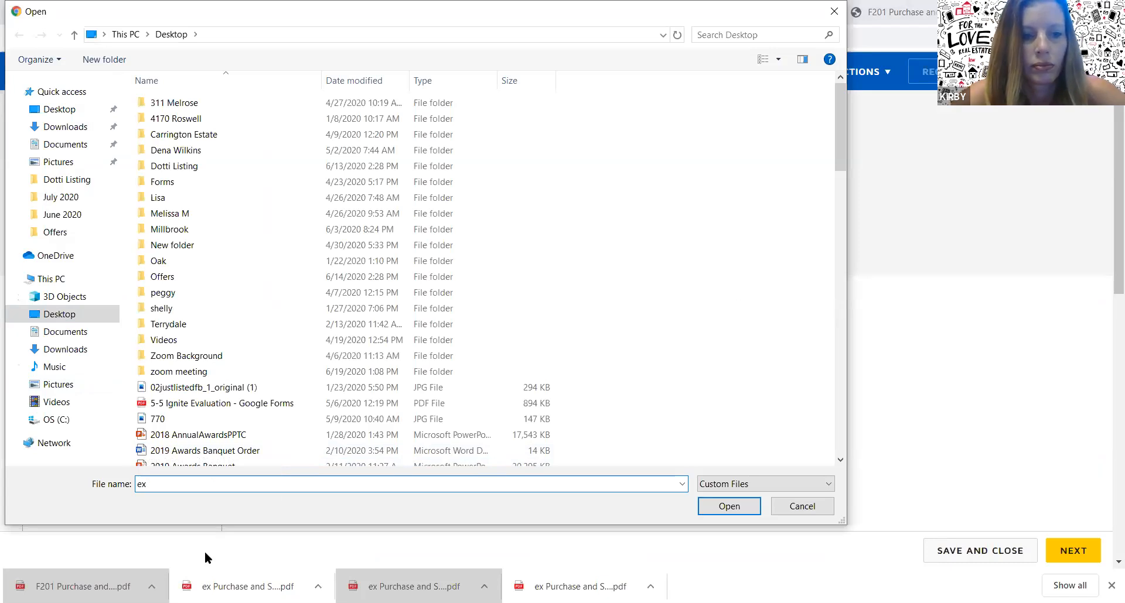
{"action": "left_click", "coordinate": [469, 463]}
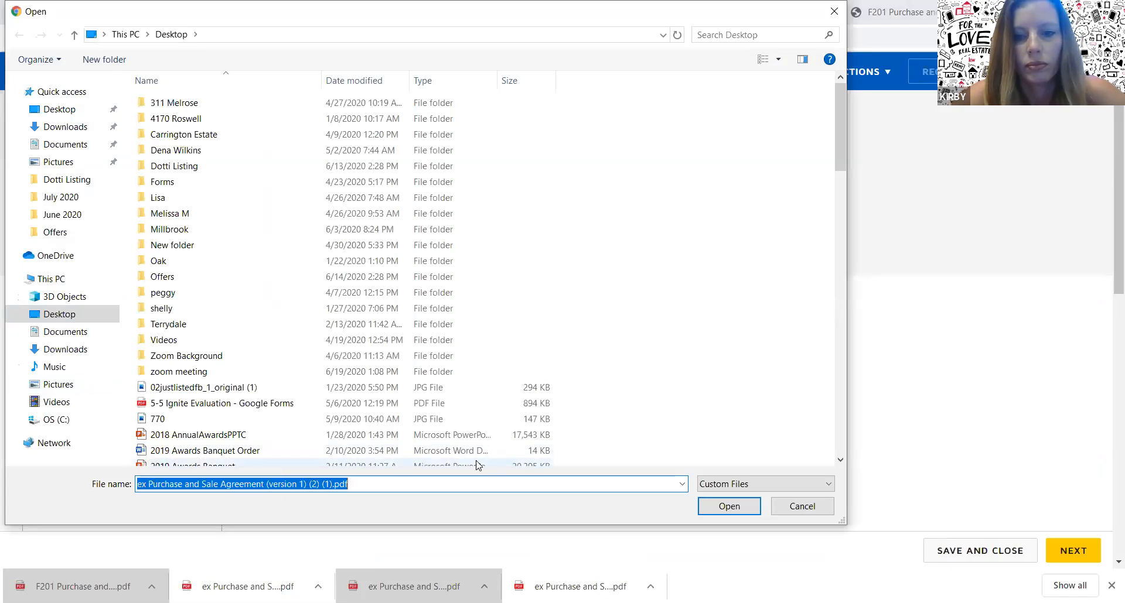
{"action": "left_click", "coordinate": [729, 507]}
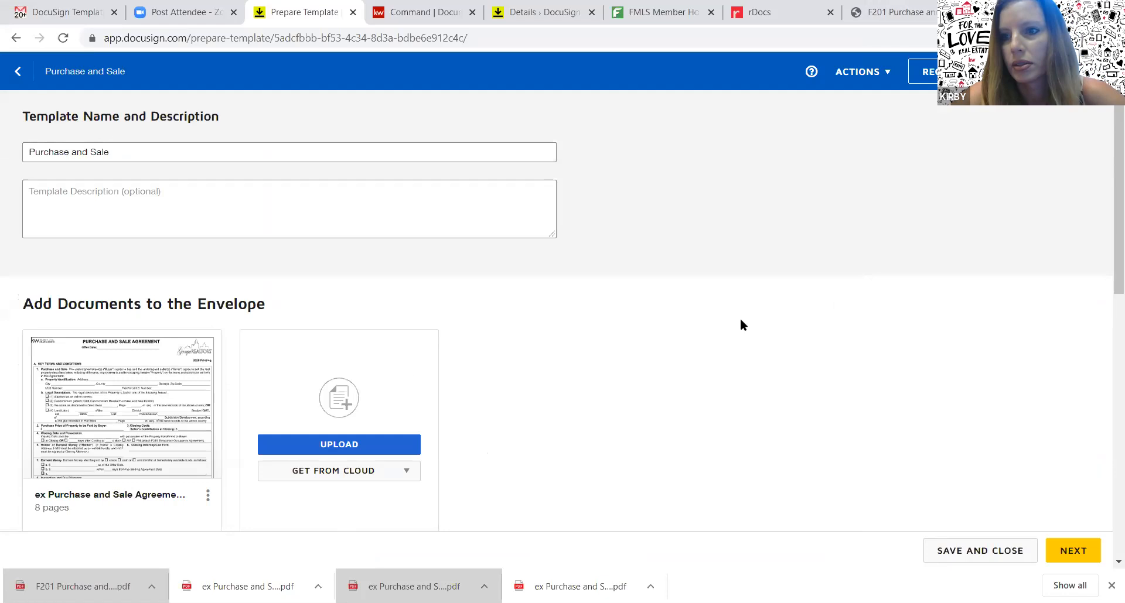
Add three recipient roles: Buyer 1, Buyer 2 and Agent
{"action": "scroll", "coordinate": [1105, 230], "scroll_direction": "down", "scroll_amount": 2}
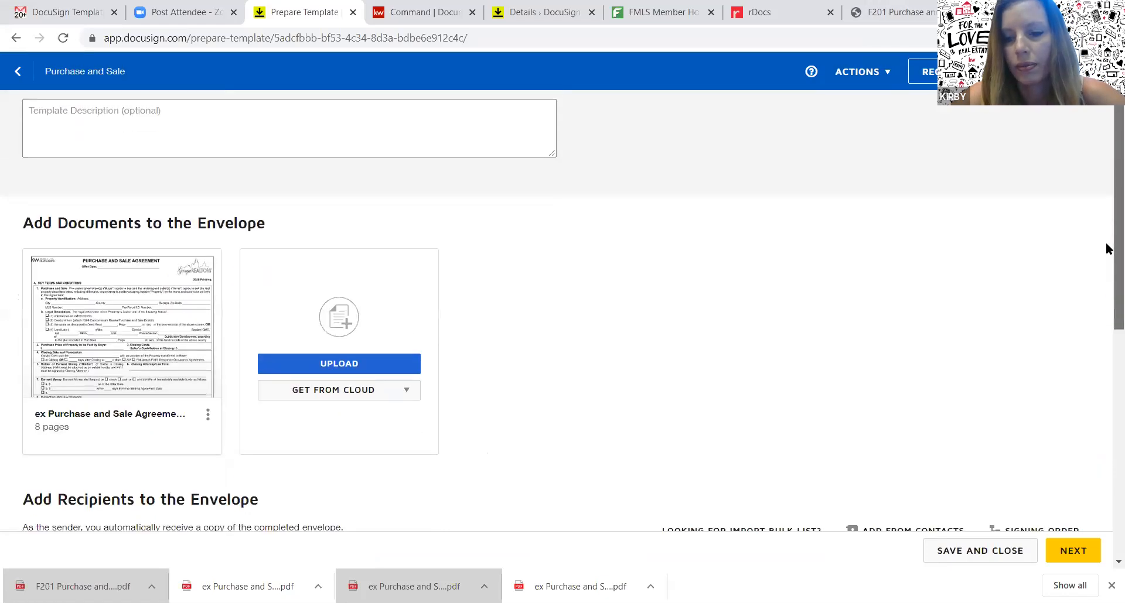
{"action": "scroll", "coordinate": [1105, 248], "scroll_direction": "down", "scroll_amount": 5}
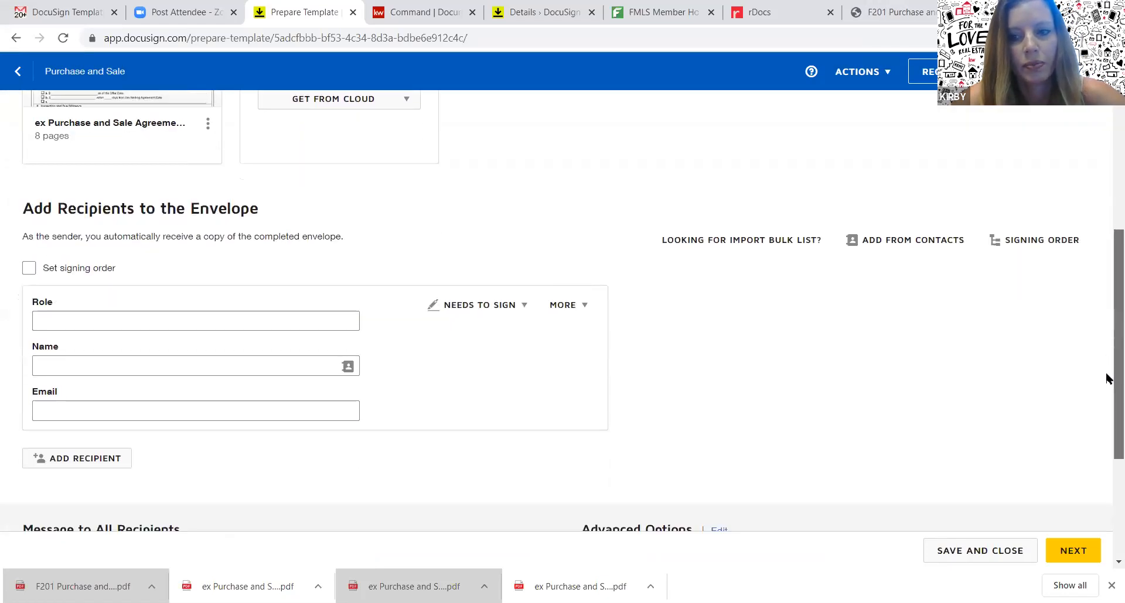
{"action": "scroll", "coordinate": [1107, 378], "scroll_direction": "down", "scroll_amount": 1}
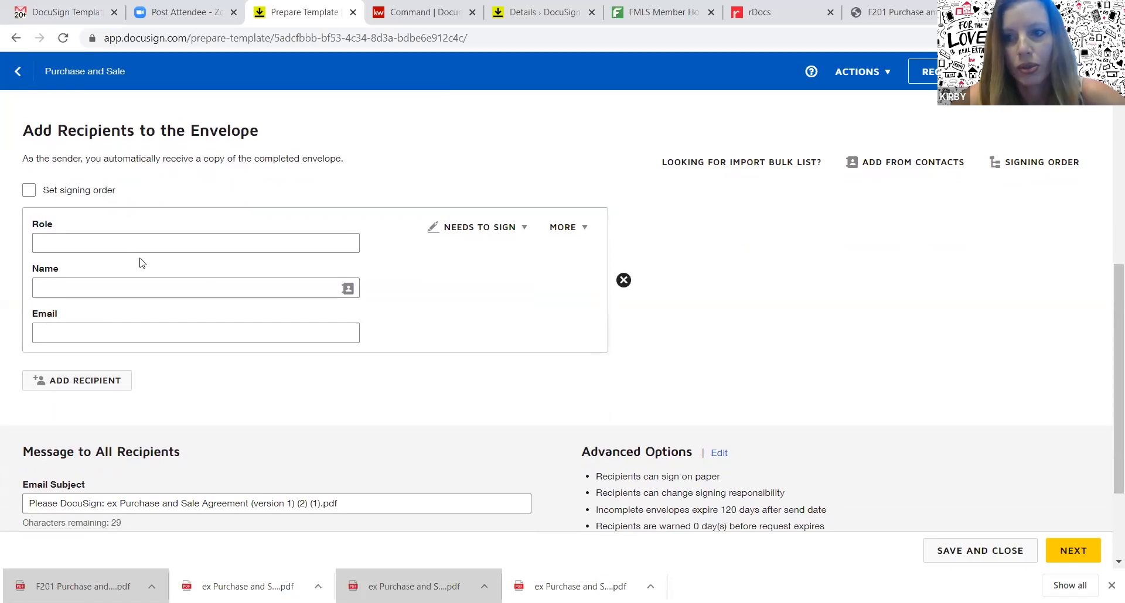
{"action": "left_click", "coordinate": [166, 241]}
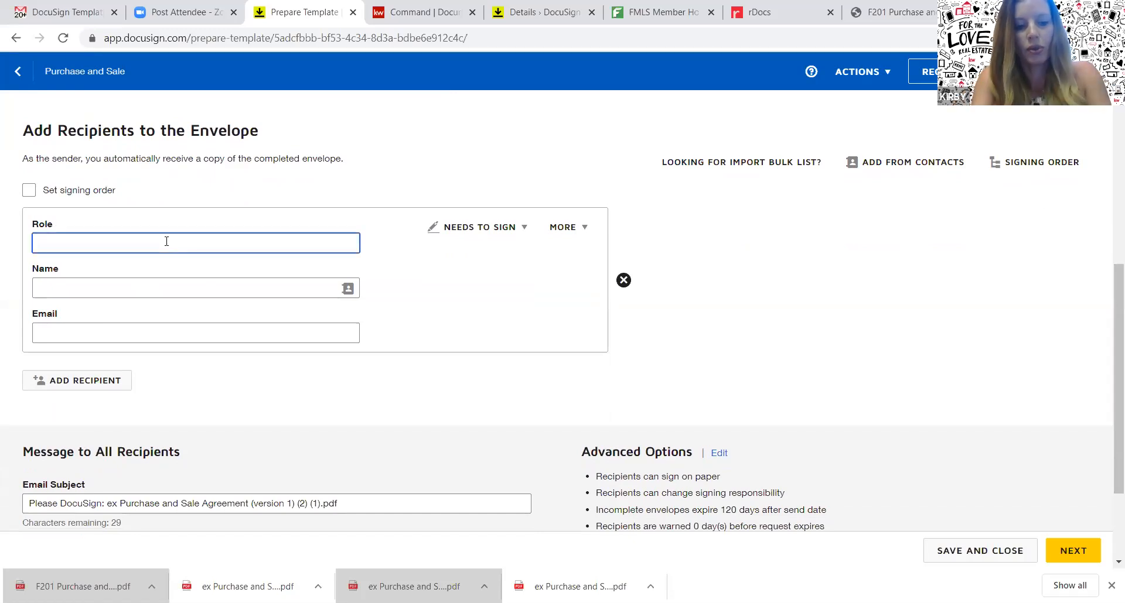
{"action": "type", "text": "Buyer 1"}
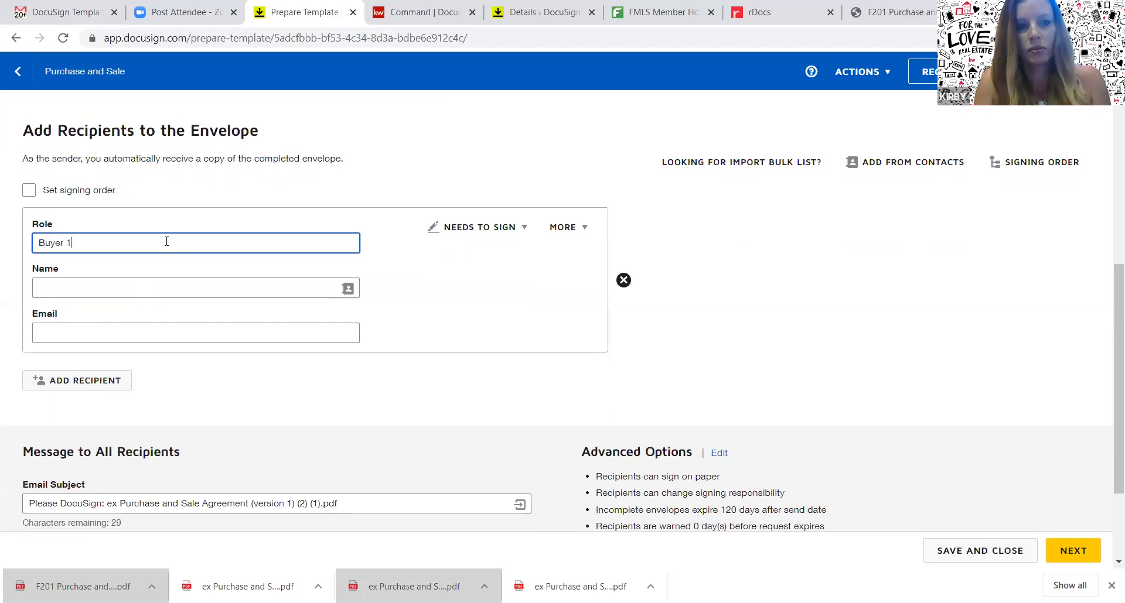
{"action": "left_click", "coordinate": [82, 386]}
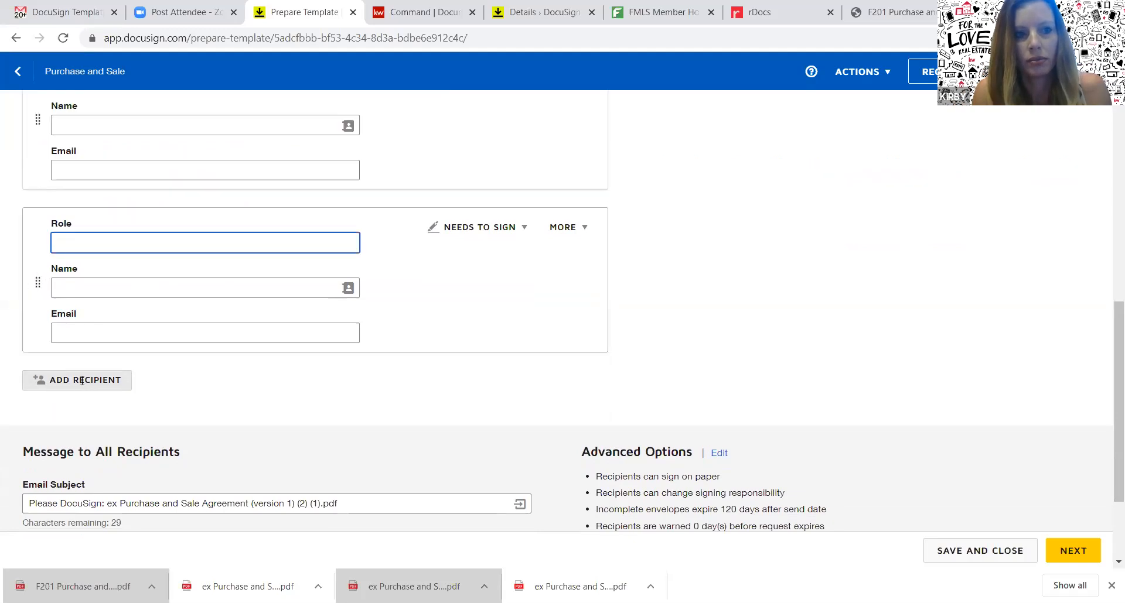
{"action": "type", "text": "Buyer 2"}
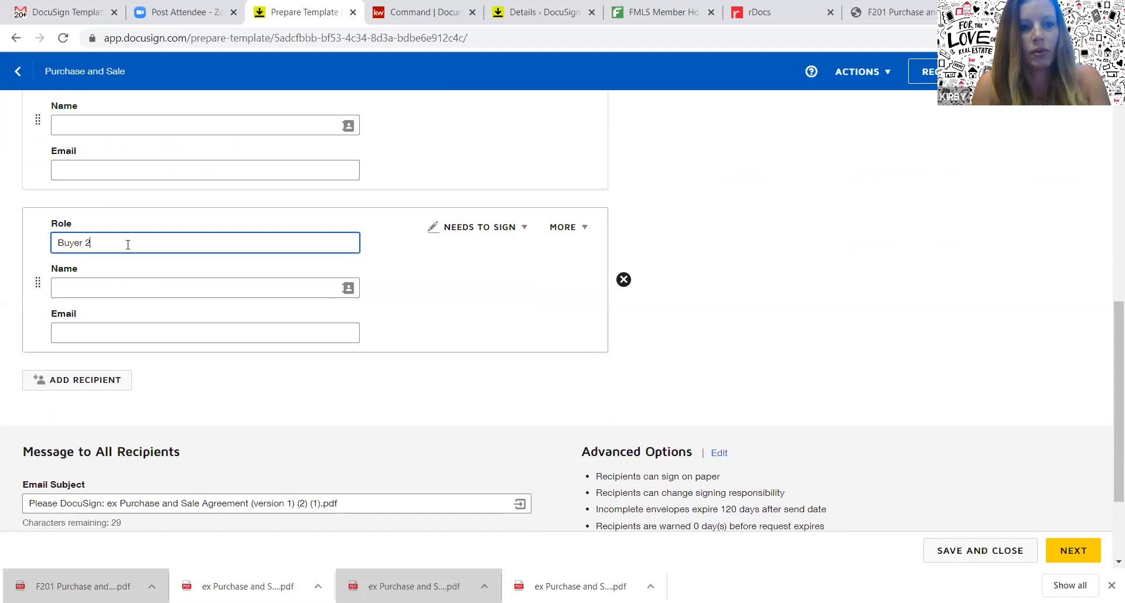
{"action": "left_click", "coordinate": [93, 386]}
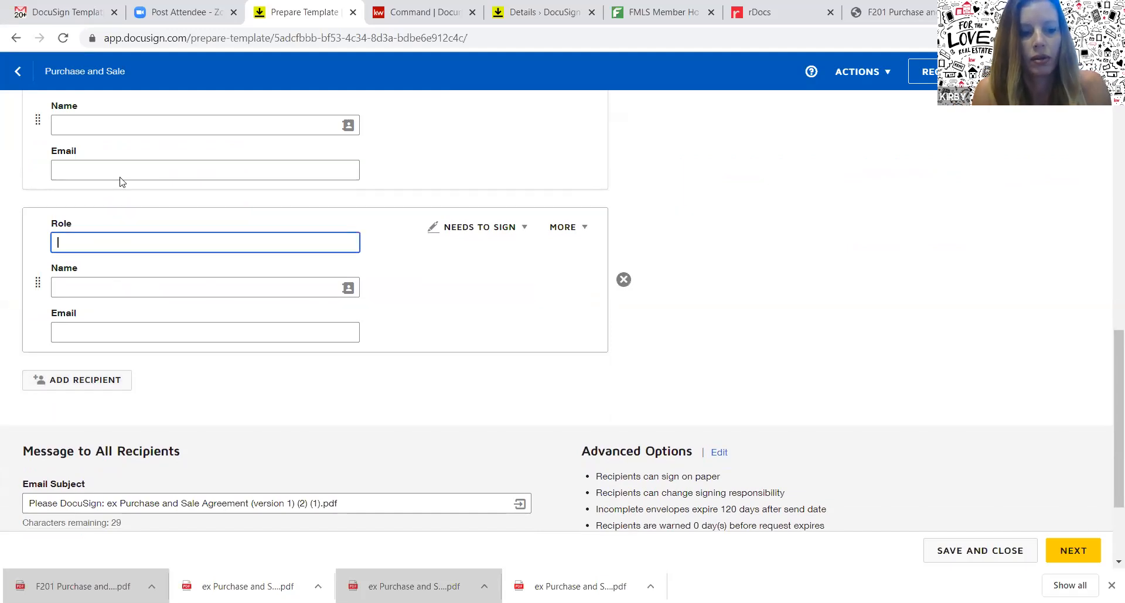
{"action": "type", "text": "Agent"}
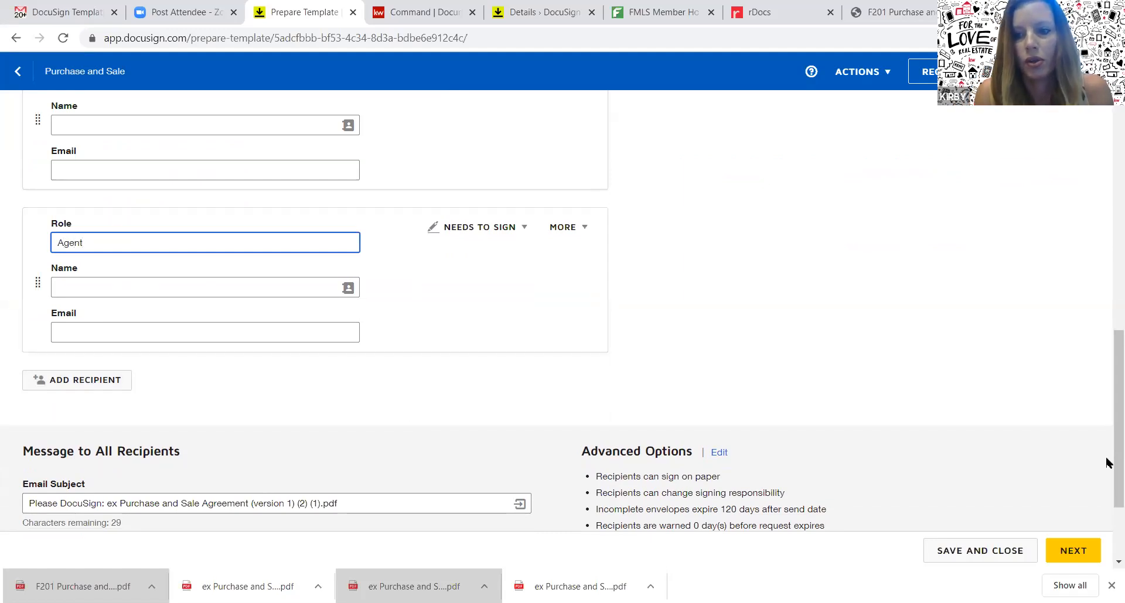
Write the message to all recipients: 'Please let me know if you have any questions.'
{"action": "scroll", "coordinate": [1107, 463], "scroll_direction": "down", "scroll_amount": 3}
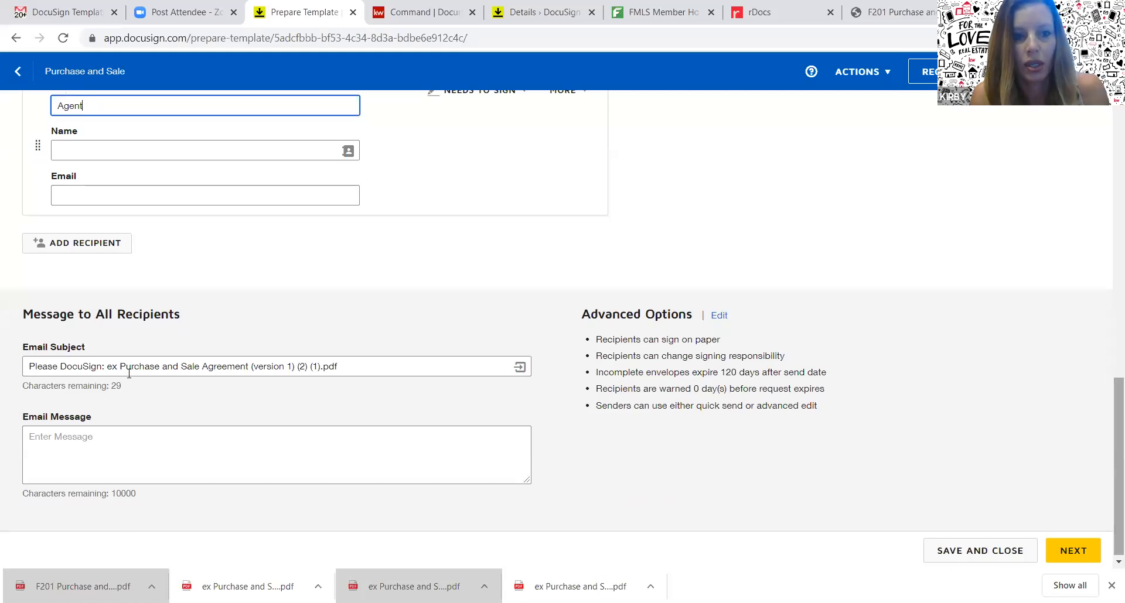
{"action": "left_click", "coordinate": [147, 453]}
{"action": "type", "text": "Please let "}
{"action": "type", "text": "me know if you h"}
{"action": "type", "text": "ave any quest"}
{"action": "type", "text": "ions"}
{"action": "type", "text": "."}
{"action": "key", "text": "BackSpace"}
{"action": "type", "text": "s."}
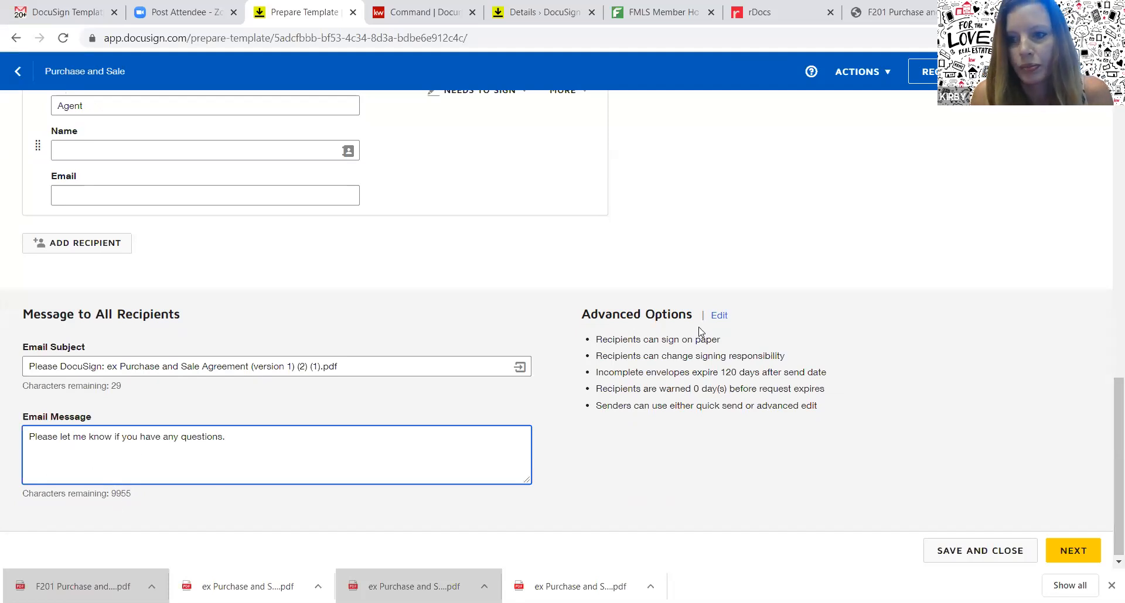
{"action": "left_click_drag", "start_coordinate": [1107, 427], "coordinate": [1107, 99]}
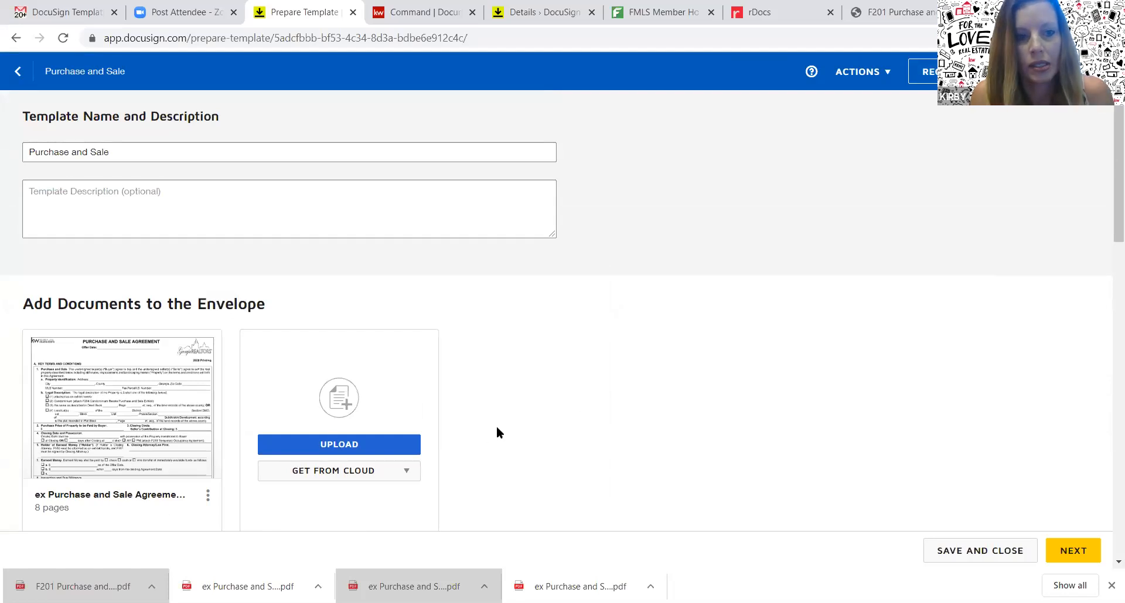
Continue from the Purchase and Sale template setup to its add-fields page
{"action": "mouse_move", "coordinate": [119, 414]}
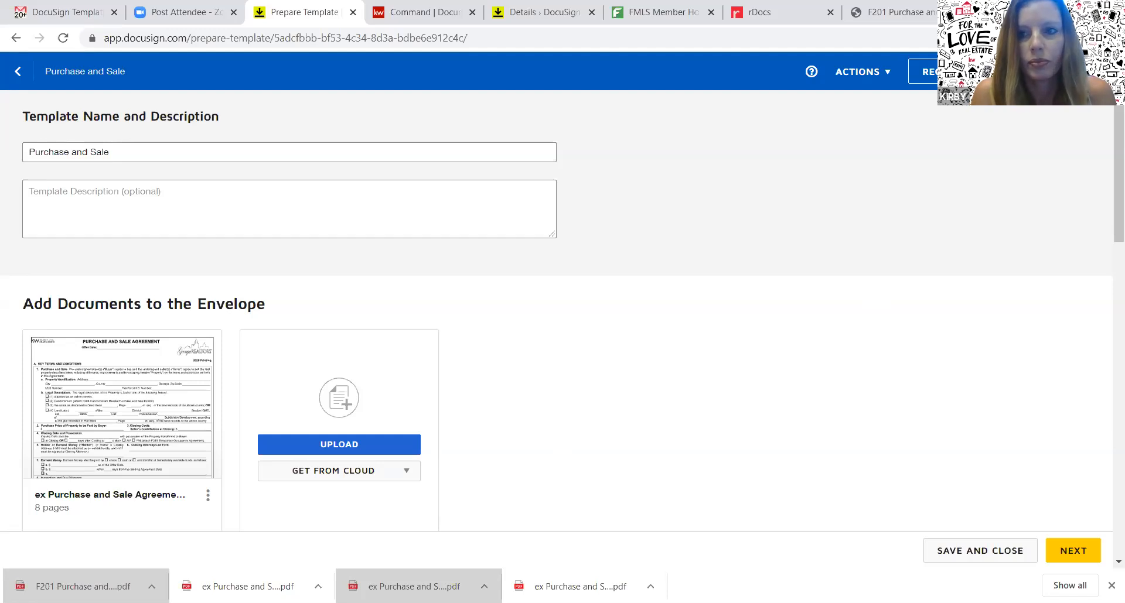
{"action": "left_click", "coordinate": [1073, 551]}
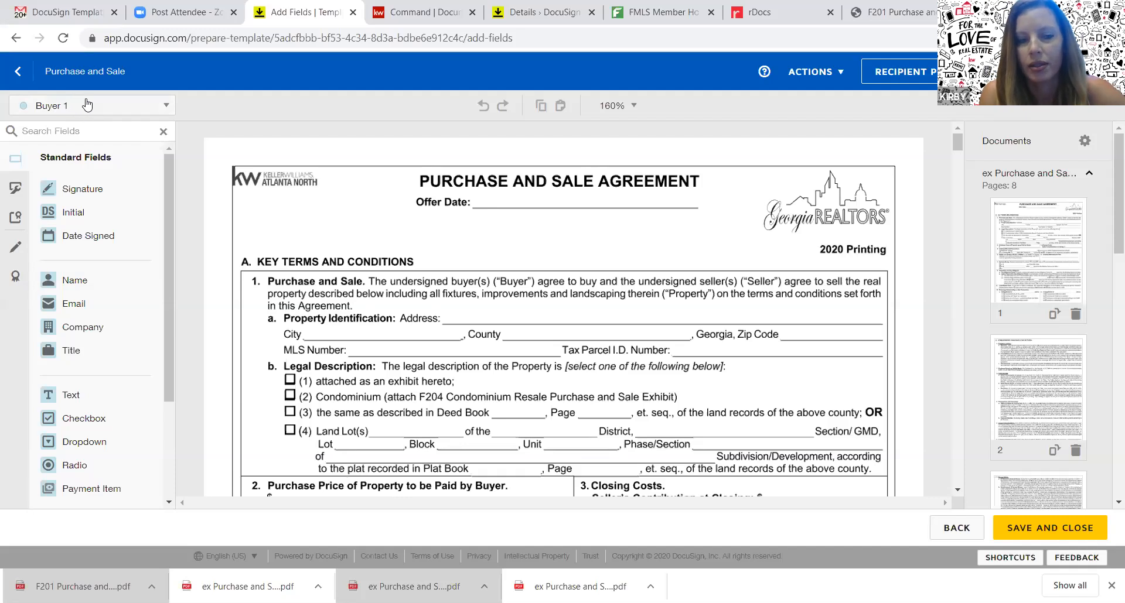
Switch the recipient to Agent and place a resized text field on the Offer Date line
{"action": "left_click", "coordinate": [127, 110]}
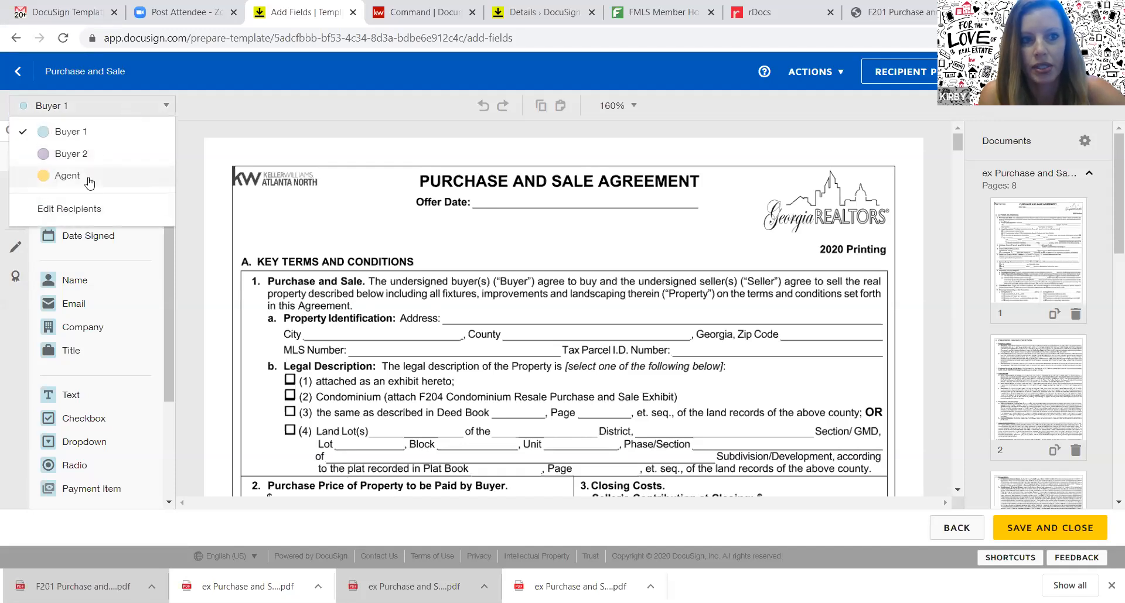
{"action": "left_click", "coordinate": [68, 176]}
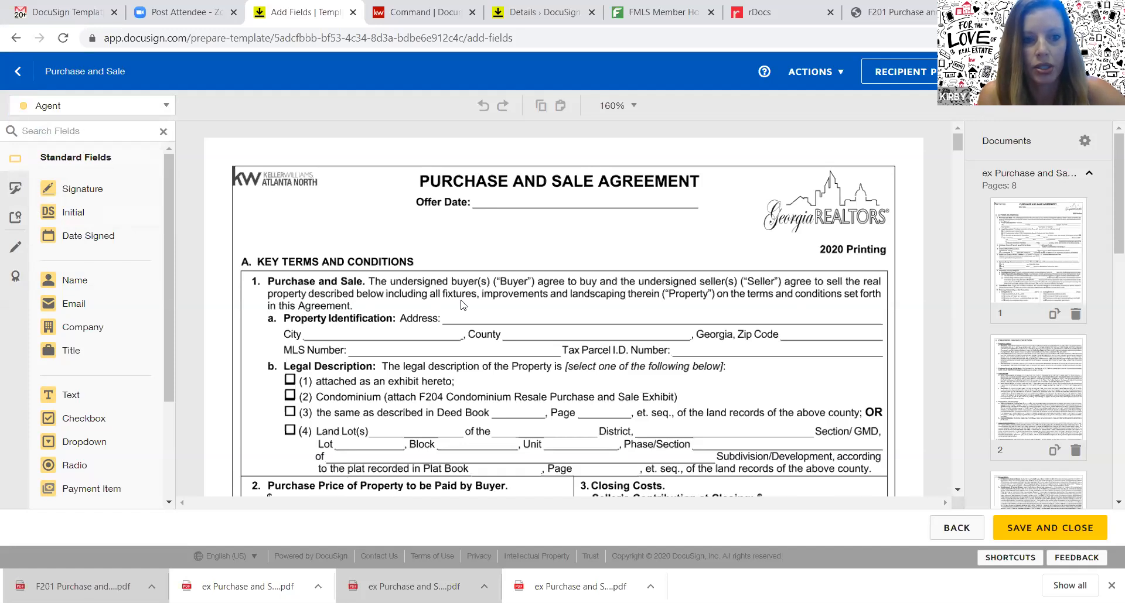
{"action": "left_click", "coordinate": [69, 401]}
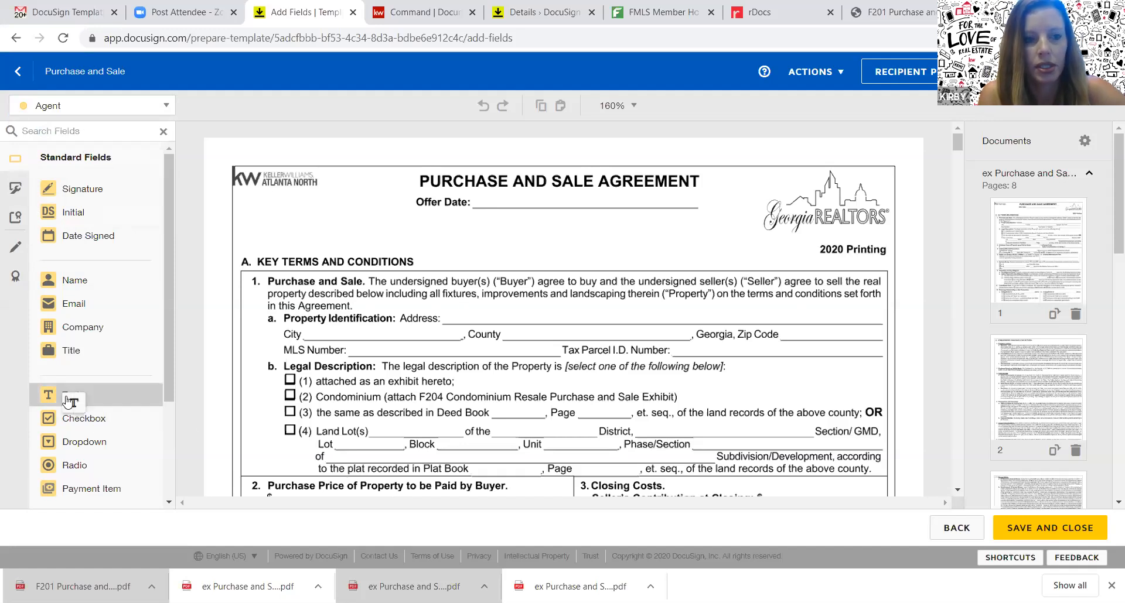
{"action": "left_click", "coordinate": [476, 194]}
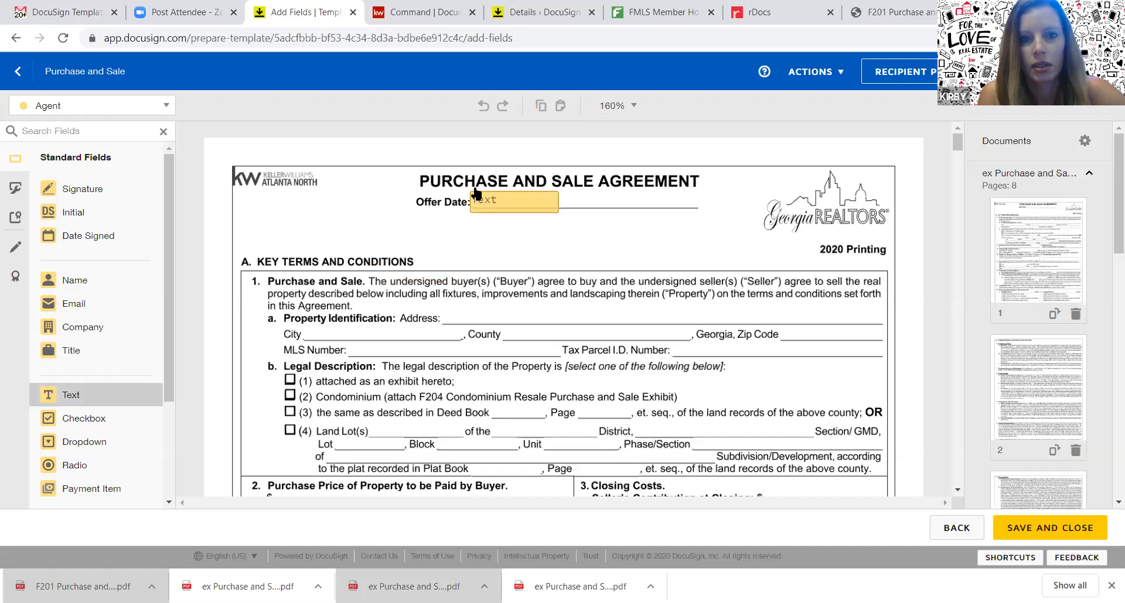
{"action": "left_click", "coordinate": [482, 190]}
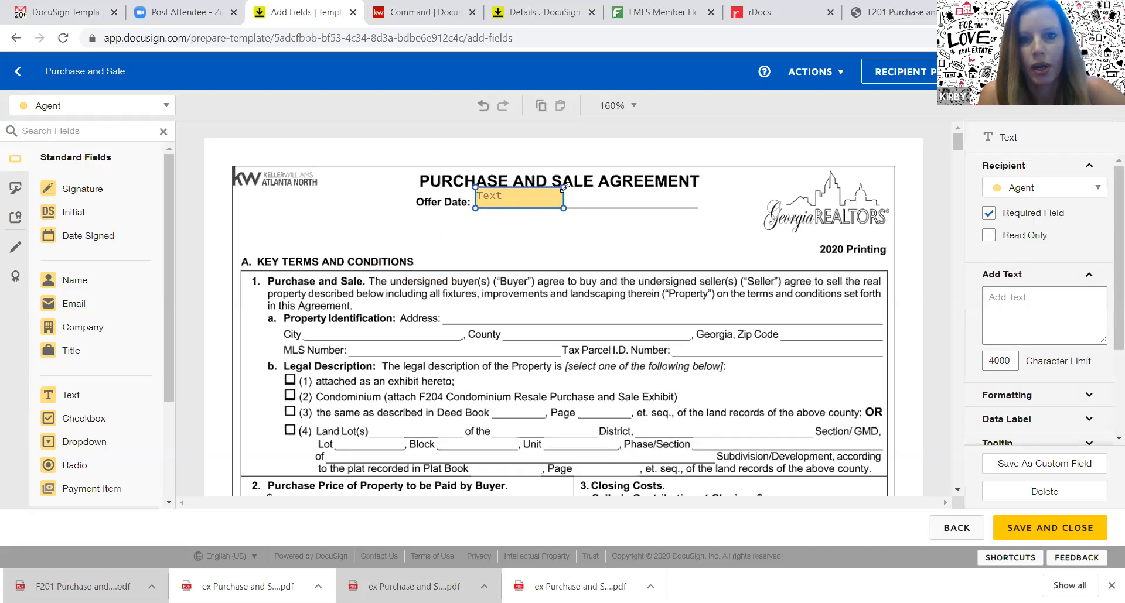
{"action": "left_click_drag", "start_coordinate": [563, 188], "coordinate": [627, 208]}
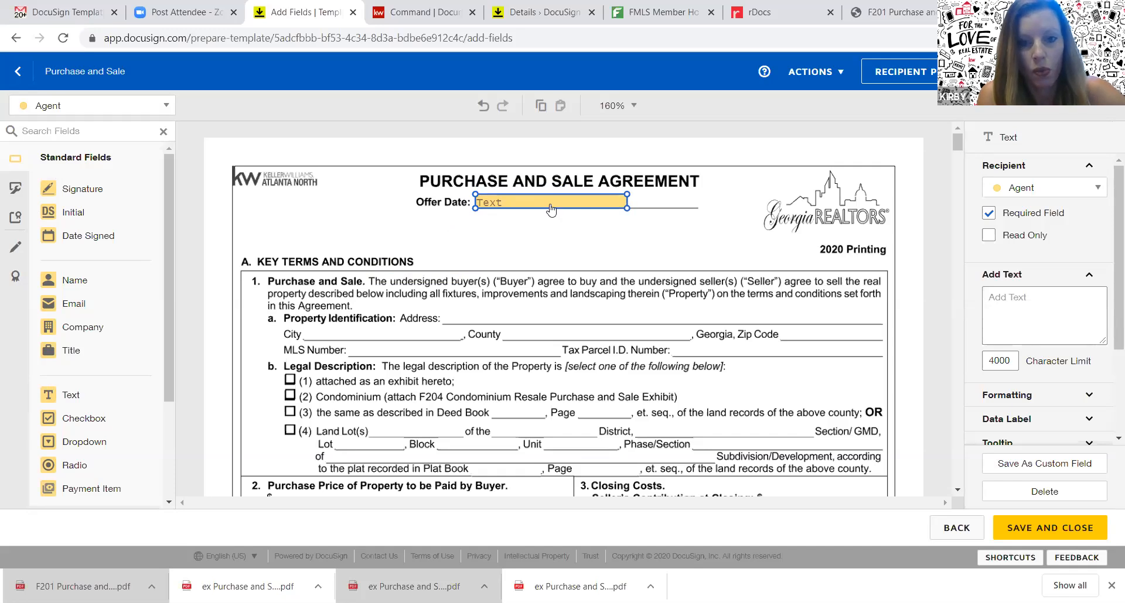
Copy the Offer Date field onto the Address and City lines, stretching the Address field
{"action": "left_click", "coordinate": [139, 404]}
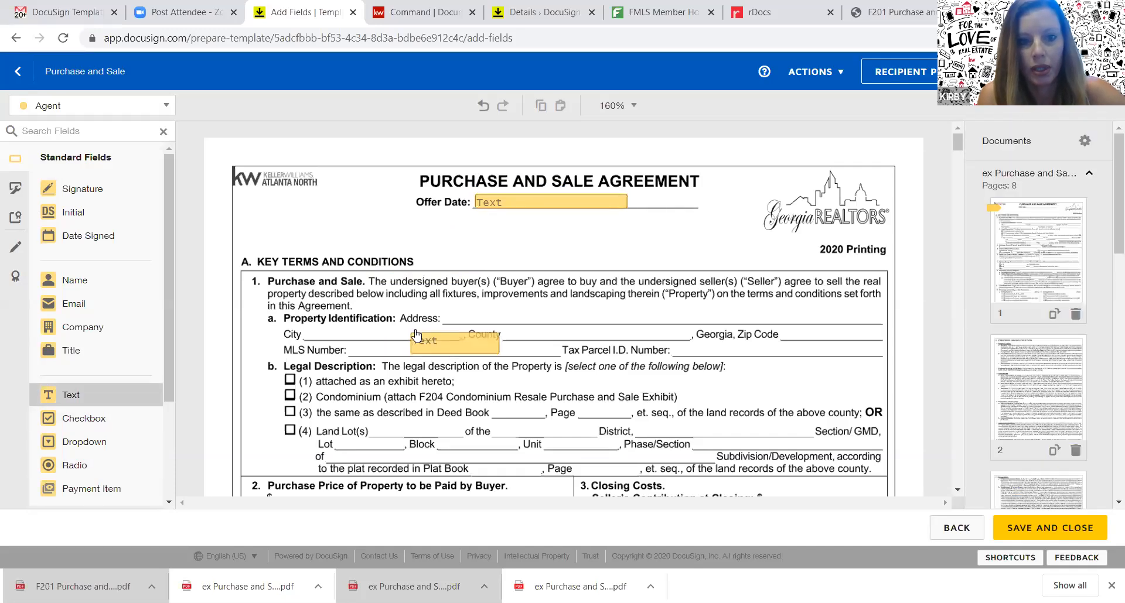
{"action": "left_click", "coordinate": [451, 300]}
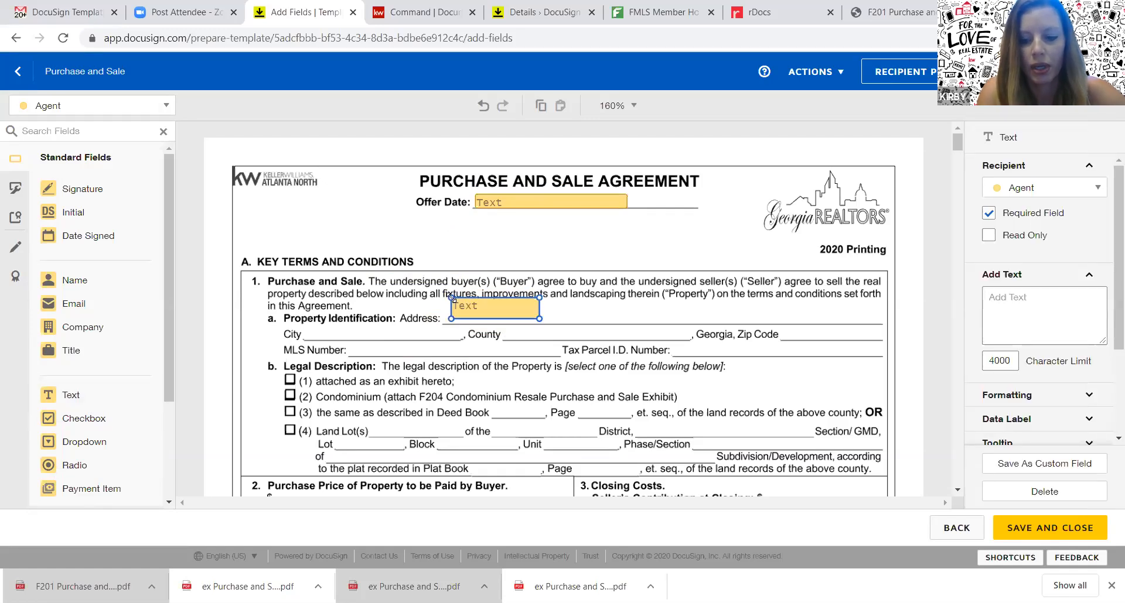
{"action": "key", "text": "Delete"}
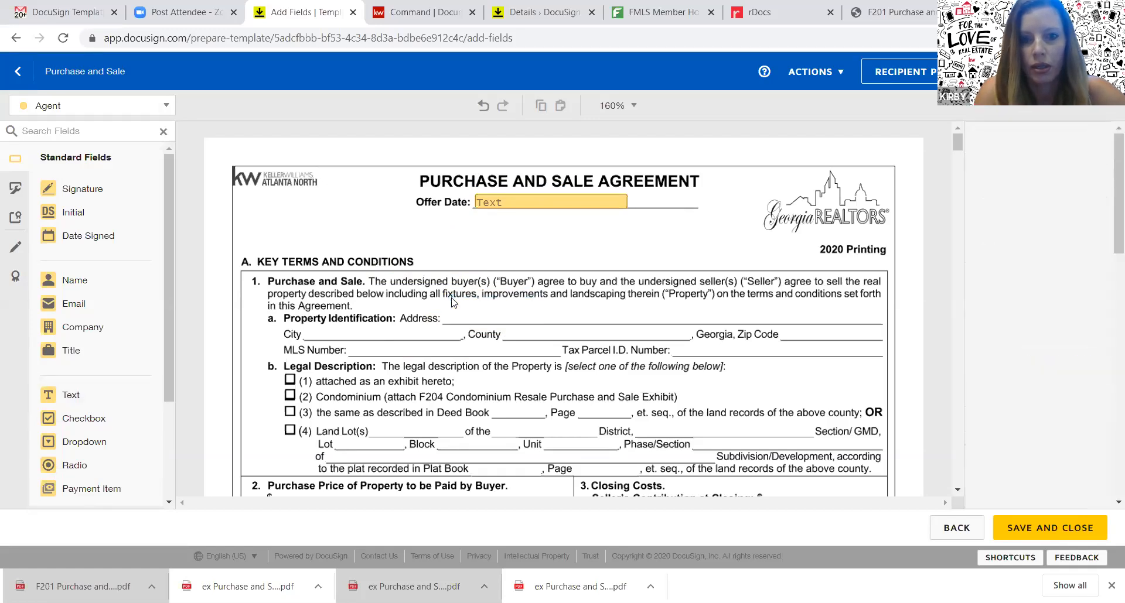
{"action": "left_click", "coordinate": [536, 208]}
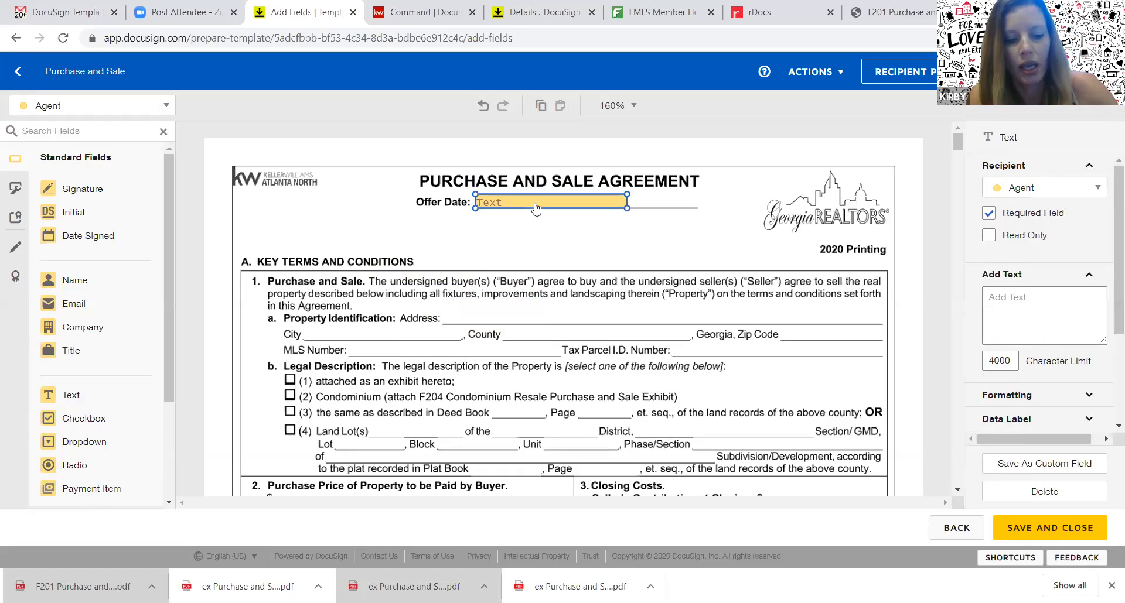
{"action": "right_click", "coordinate": [533, 202]}
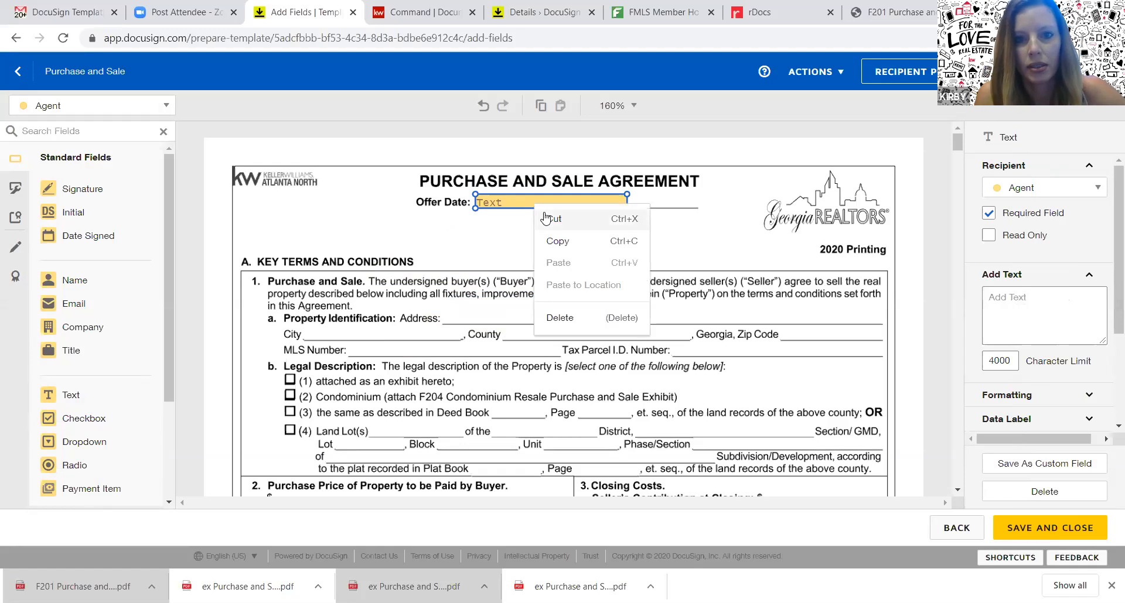
{"action": "left_click", "coordinate": [552, 245]}
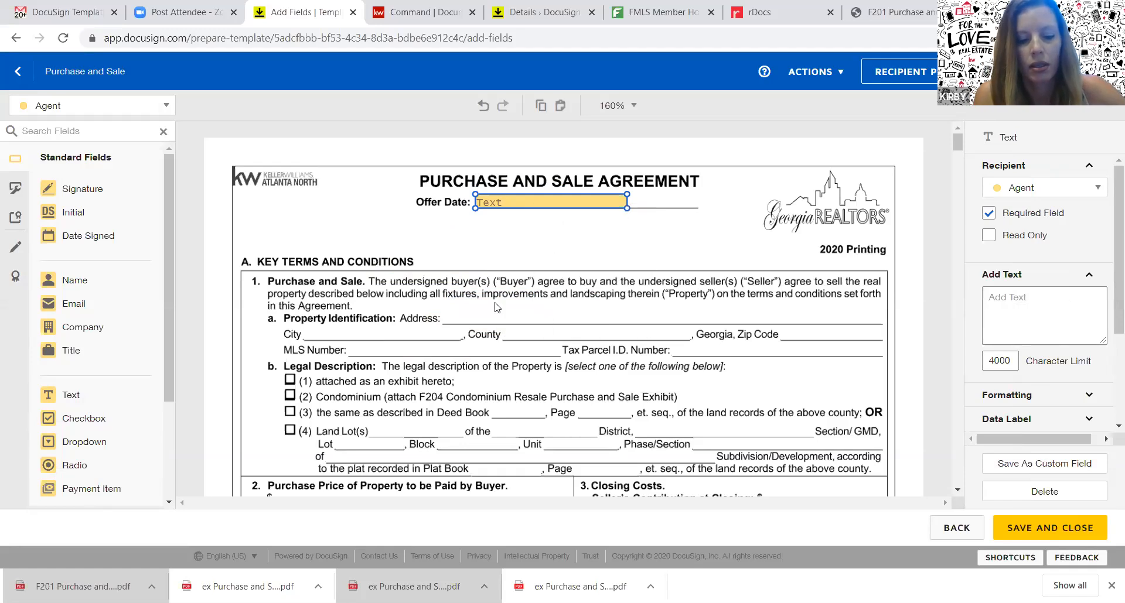
{"action": "key", "text": "ctrl+v"}
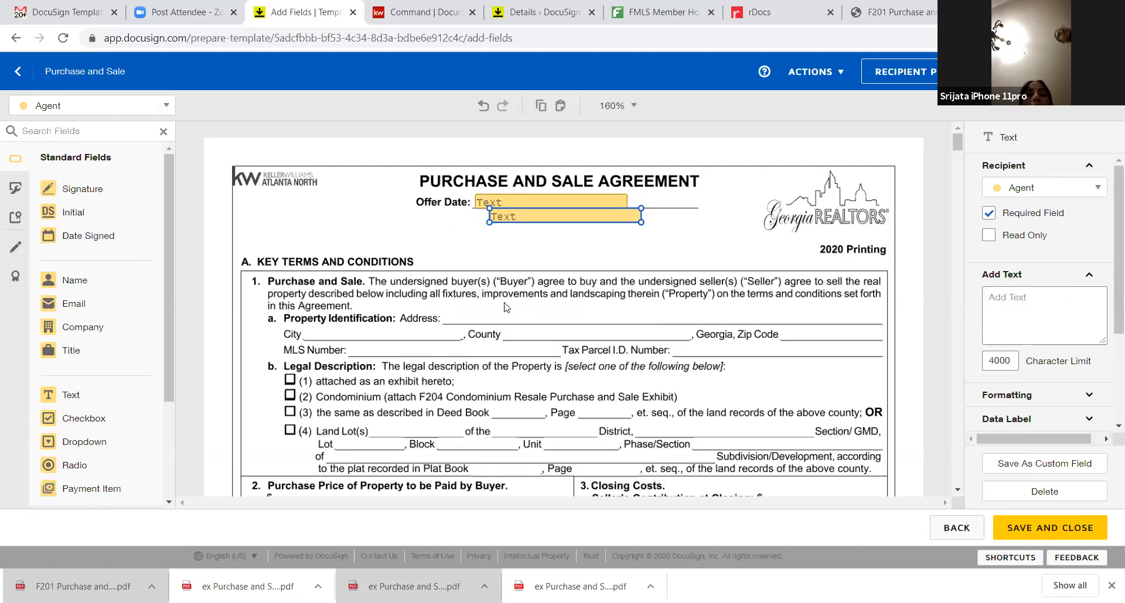
{"action": "left_click_drag", "start_coordinate": [550, 218], "coordinate": [504, 320]}
{"action": "left_click_drag", "start_coordinate": [595, 322], "coordinate": [883, 346]}
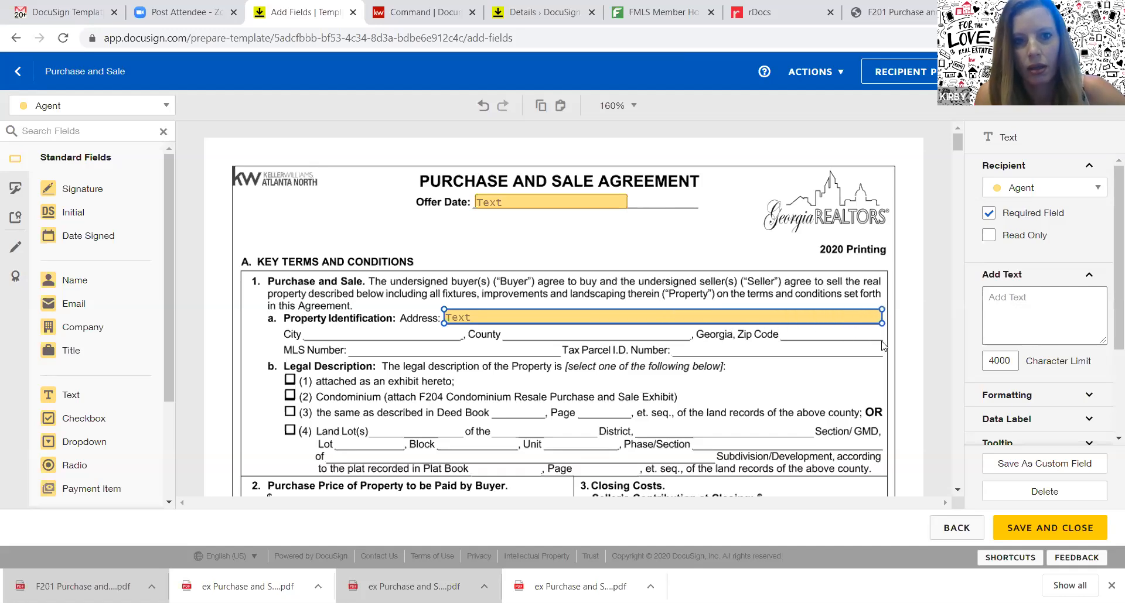
{"action": "left_click", "coordinate": [583, 207]}
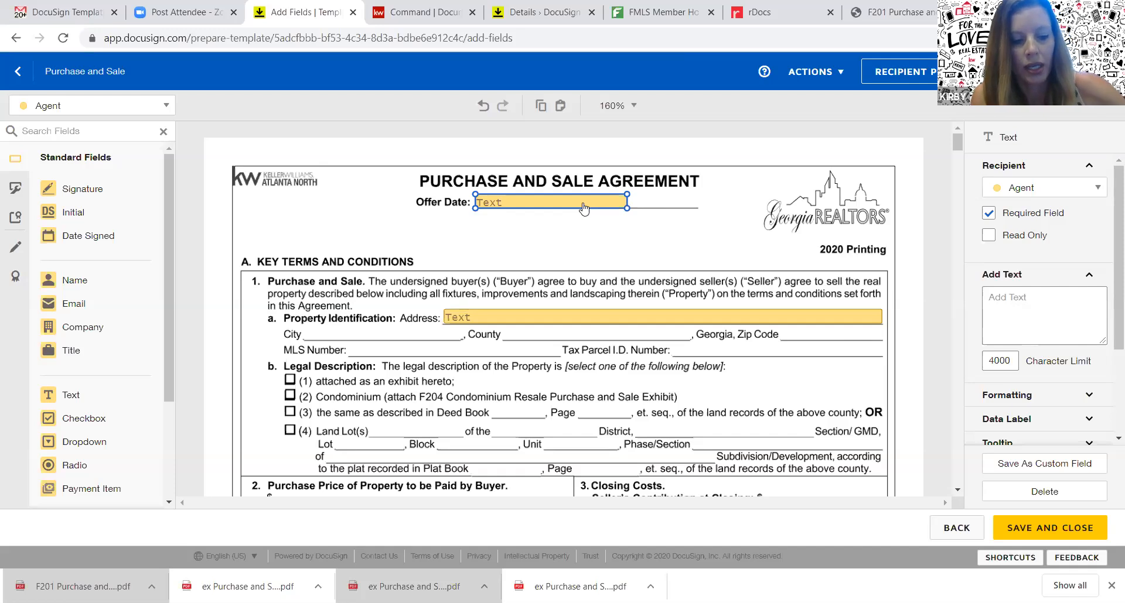
{"action": "key", "text": "ctrl+v"}
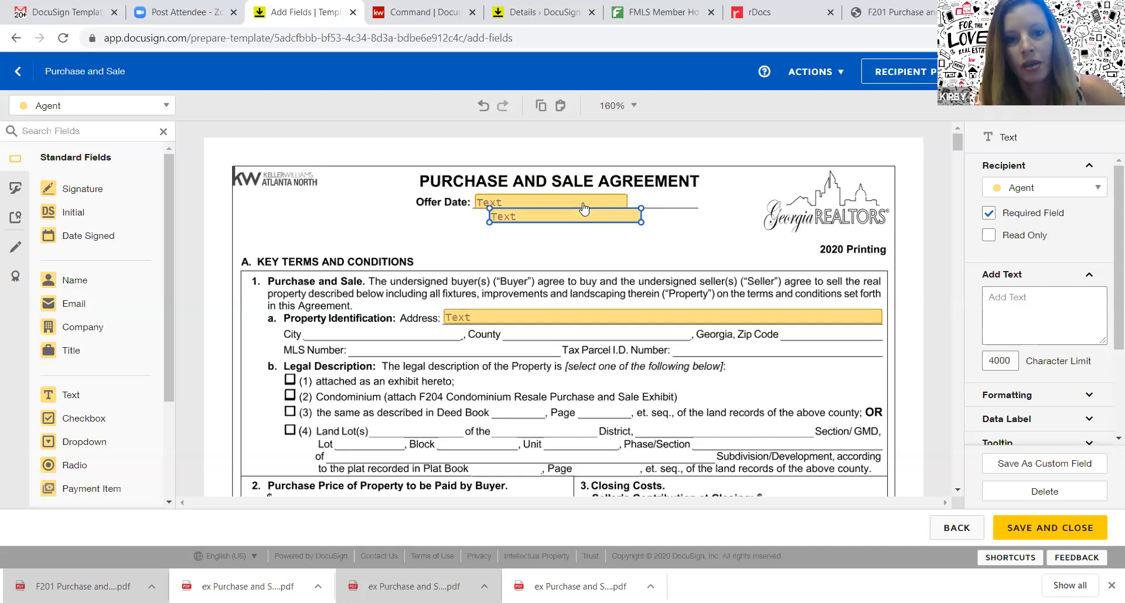
{"action": "left_click_drag", "start_coordinate": [584, 214], "coordinate": [401, 332]}
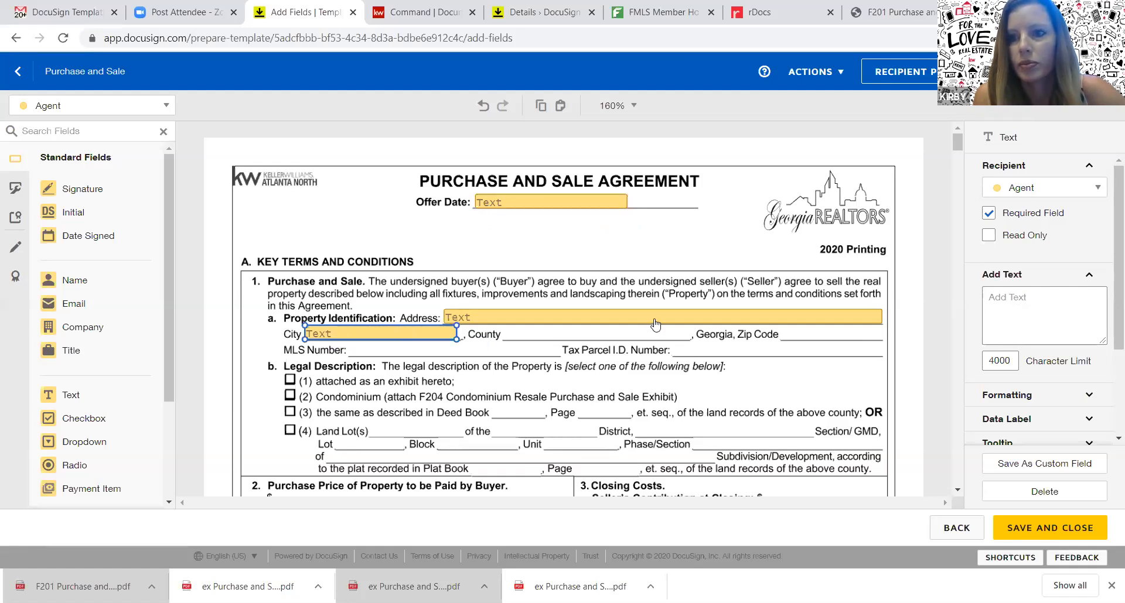
Uncheck Required on the City field, then paste a widened copy onto the County line
{"action": "left_click", "coordinate": [988, 214]}
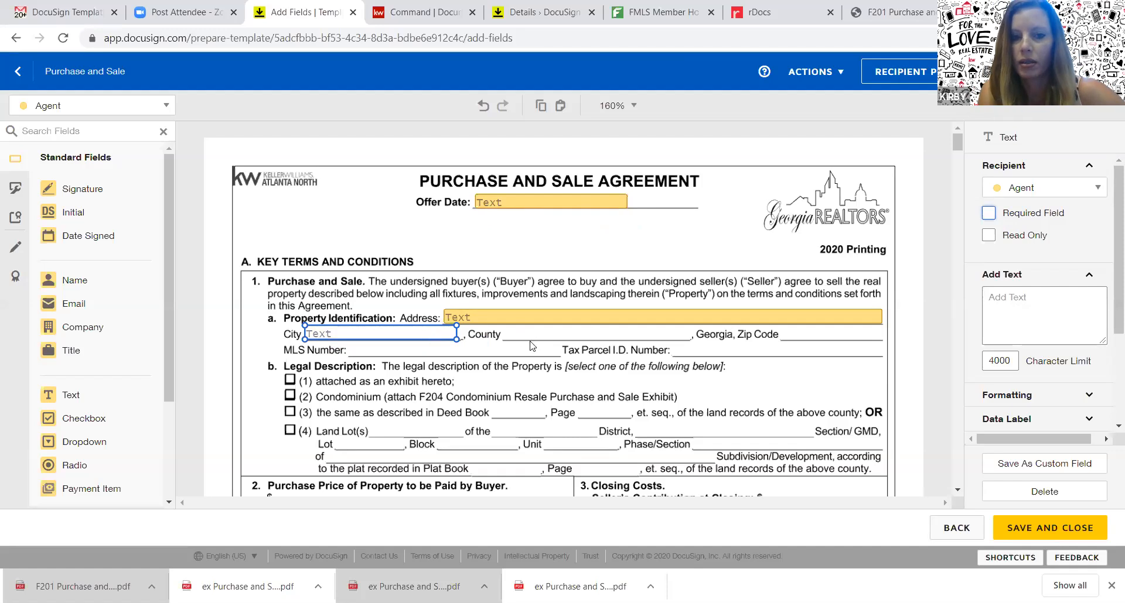
{"action": "left_click_drag", "start_coordinate": [456, 328], "coordinate": [459, 328]}
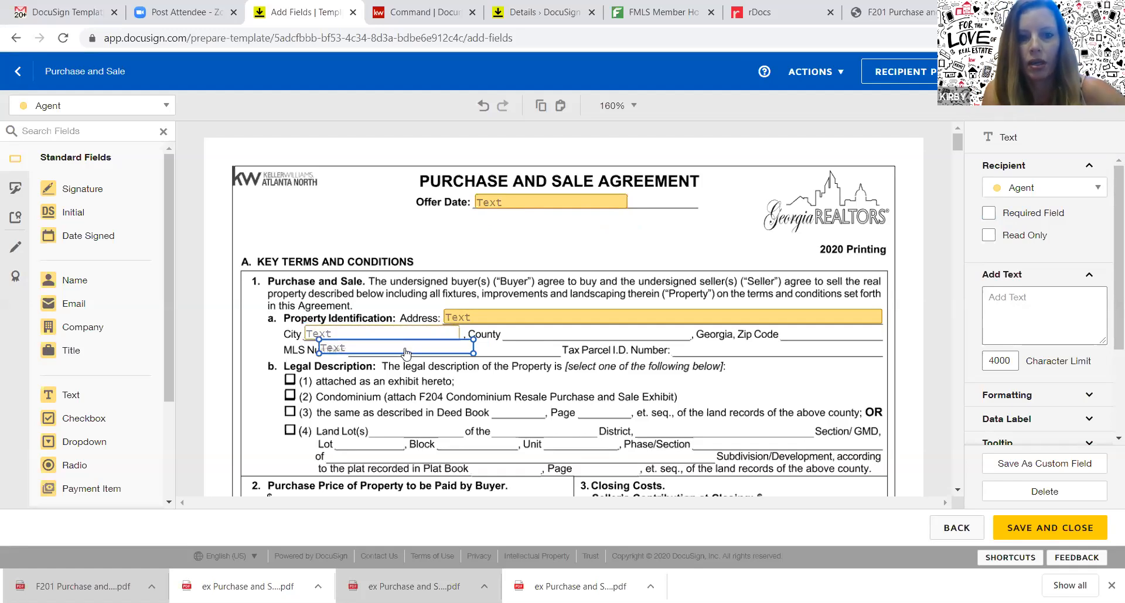
{"action": "key", "text": "ctrl+c"}
{"action": "key", "text": "ctrl+v"}
{"action": "left_click", "coordinate": [626, 332]}
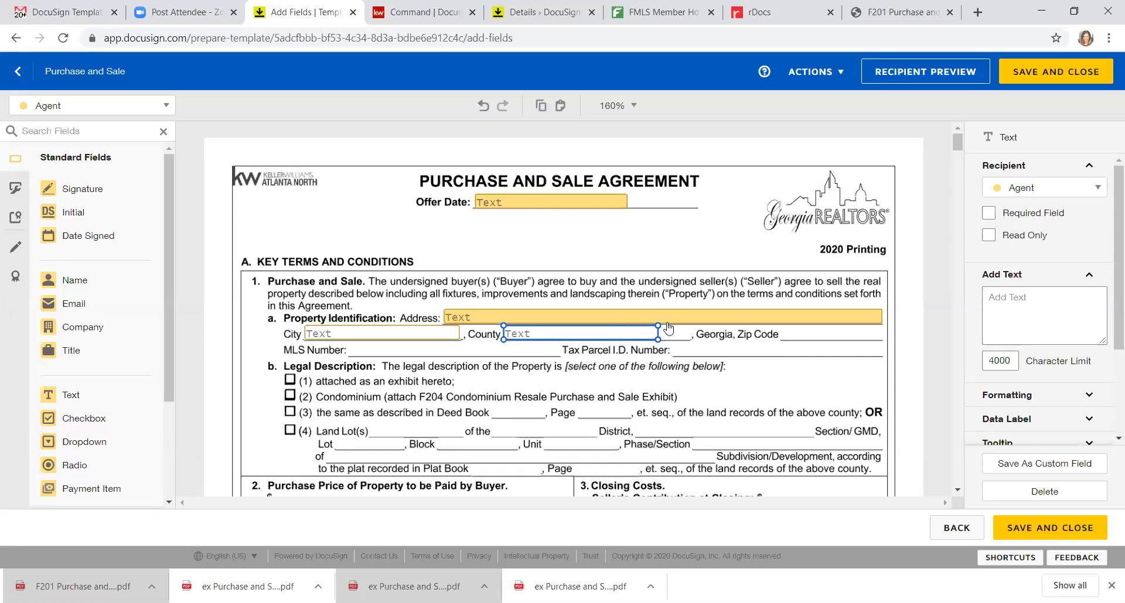
{"action": "left_click_drag", "start_coordinate": [675, 333], "coordinate": [688, 333]}
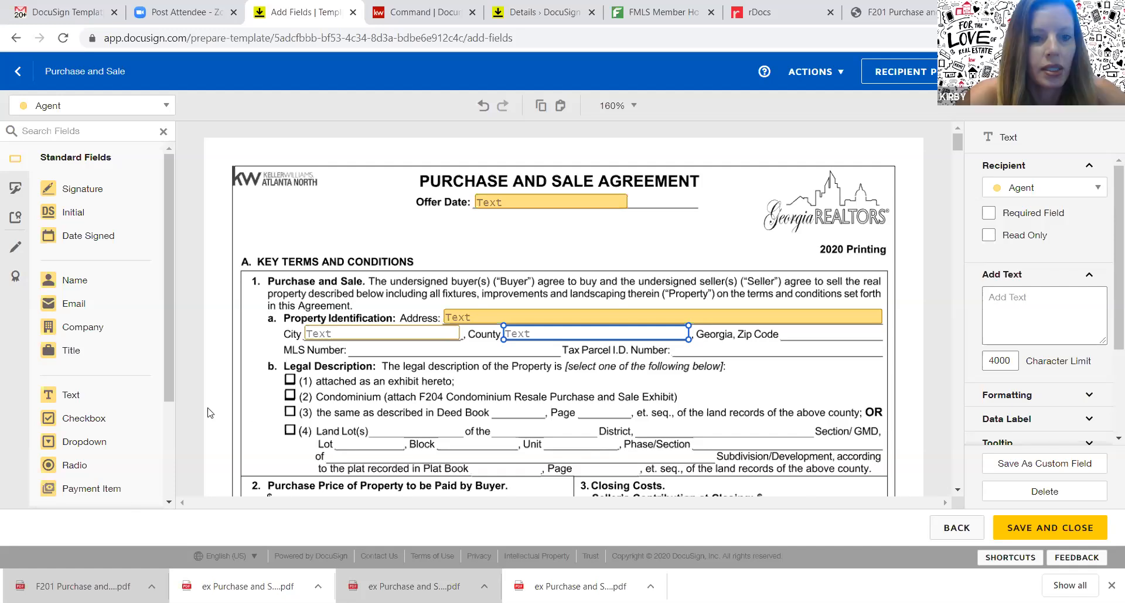
Put Agent checkboxes on Legal Description options (1) and (2), then copy them onto (3) and (4)
{"action": "left_click_drag", "start_coordinate": [100, 420], "coordinate": [284, 377]}
{"action": "left_click", "coordinate": [285, 376]}
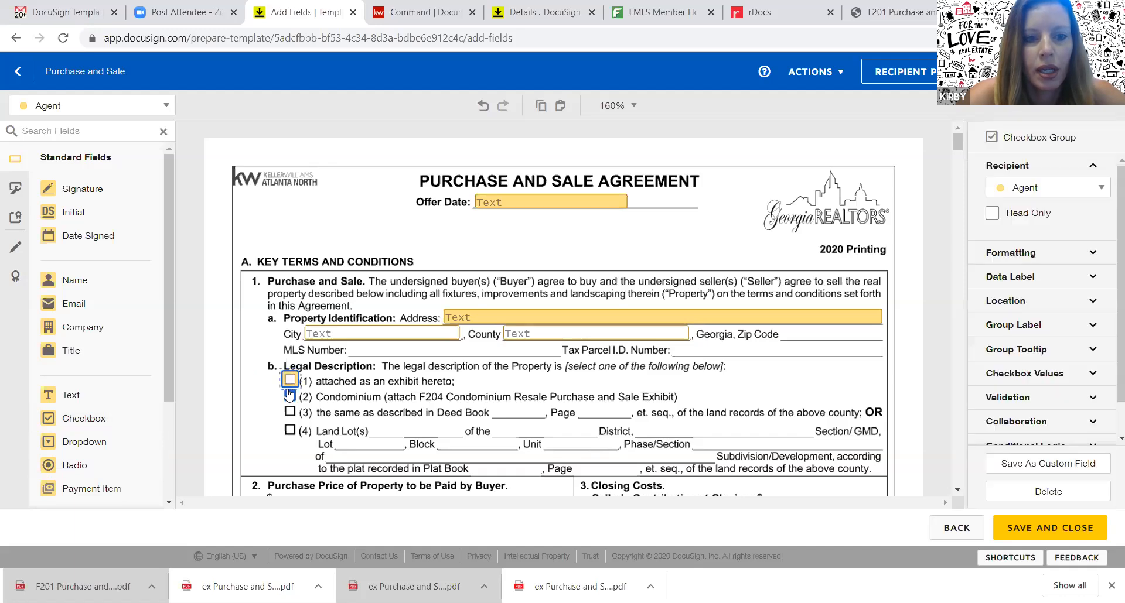
{"action": "left_click", "coordinate": [290, 397]}
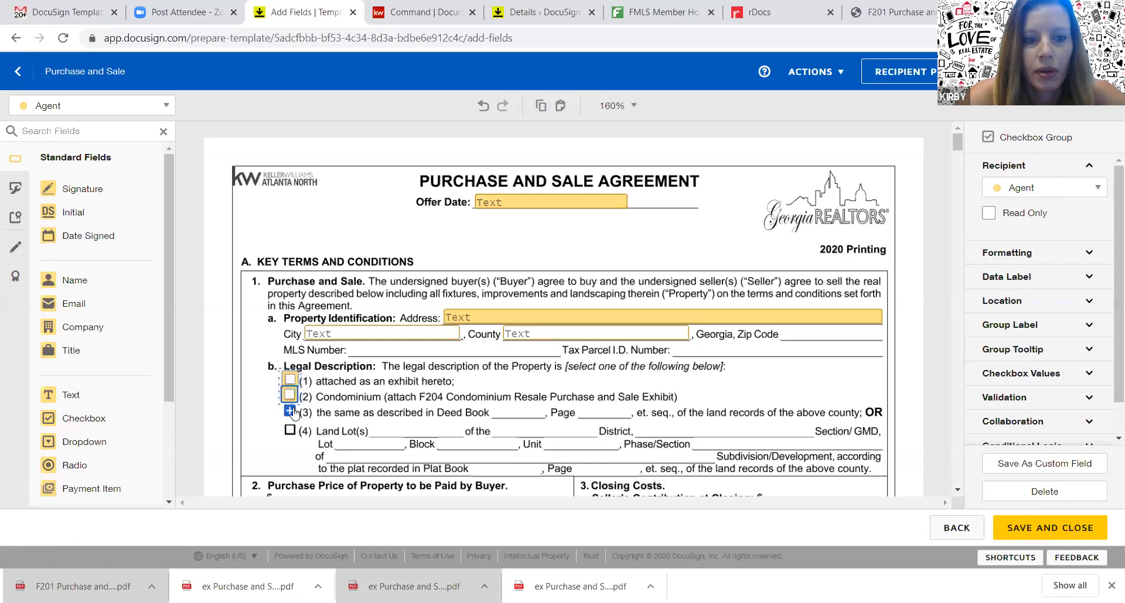
{"action": "left_click_drag", "start_coordinate": [269, 378], "coordinate": [296, 401]}
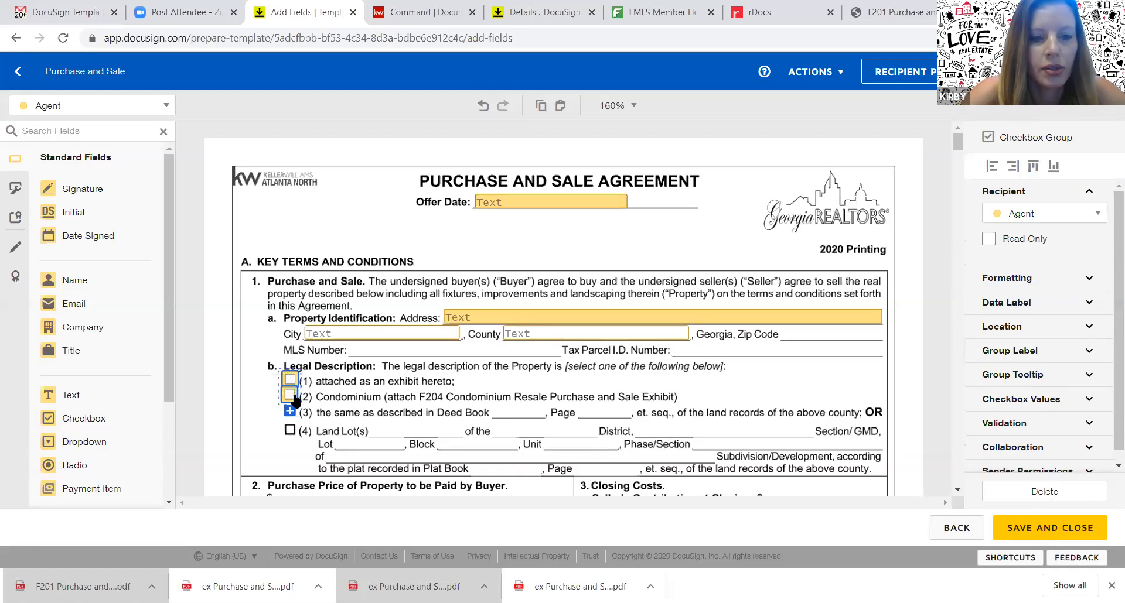
{"action": "key", "text": "ctrl+c"}
{"action": "key", "text": "ctrl+v"}
{"action": "left_click_drag", "start_coordinate": [300, 397], "coordinate": [292, 418]}
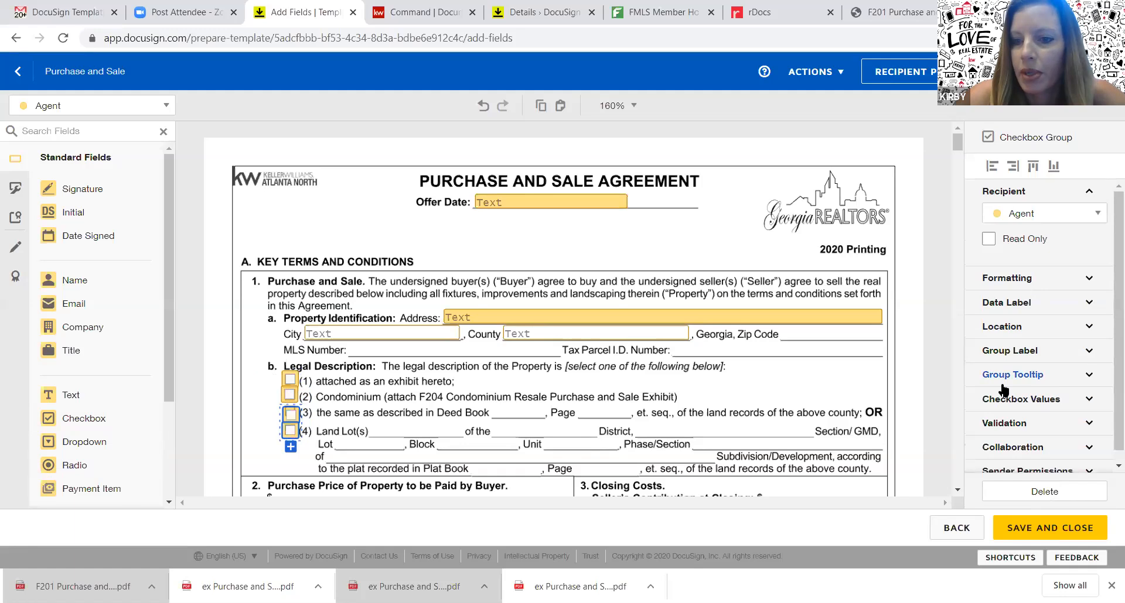
{"action": "left_click", "coordinate": [958, 490]}
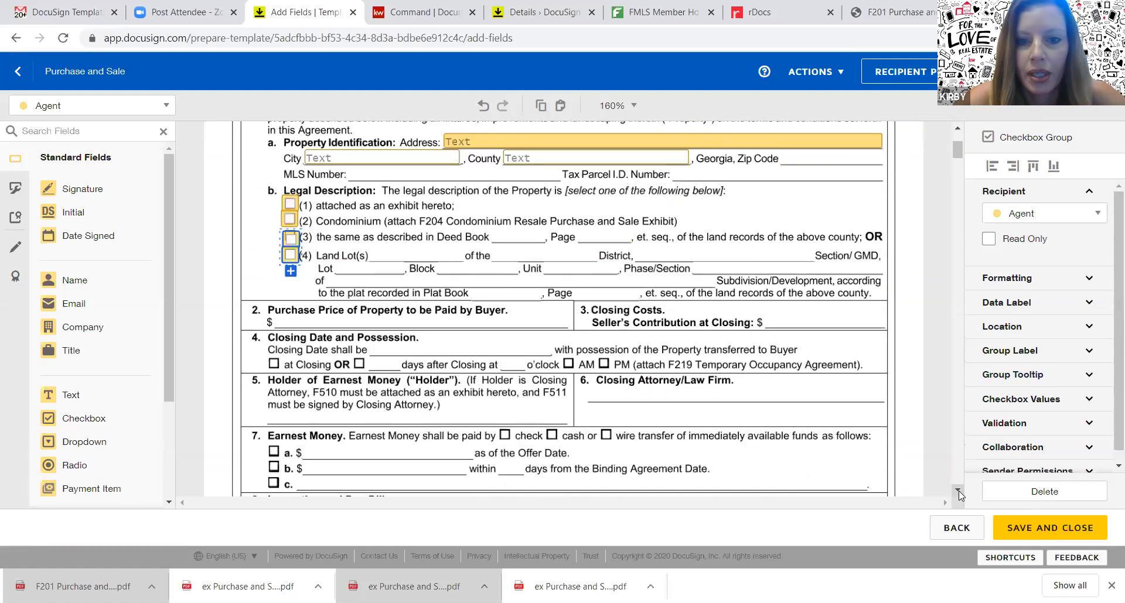
Jump to the template's broker contact block, then bring up the blank F201 Purchase and Sale PDF for comparison
{"action": "left_click", "coordinate": [958, 490]}
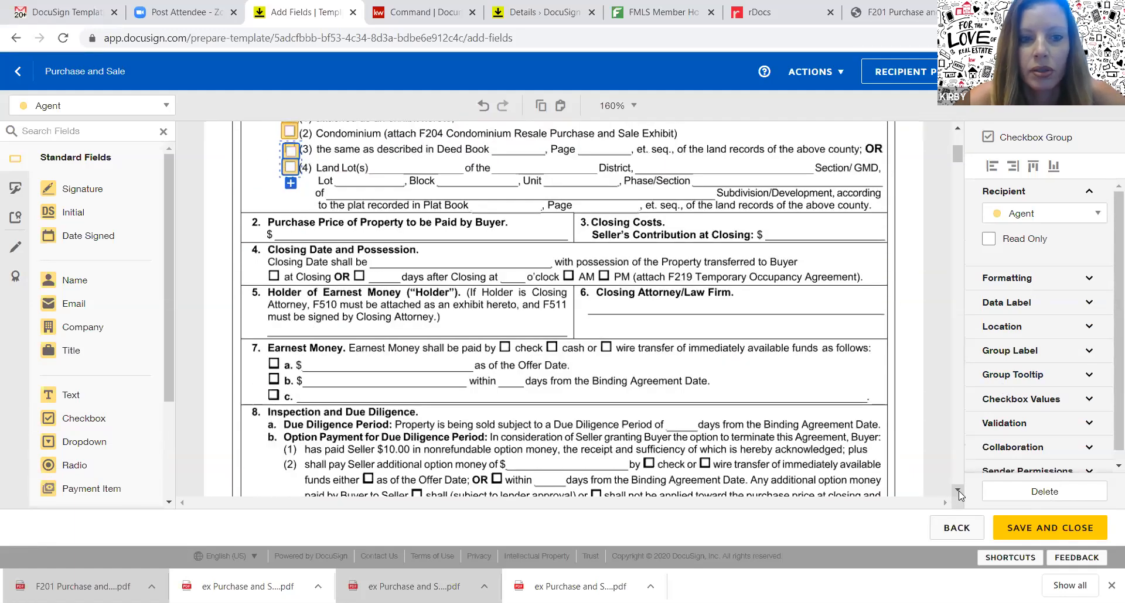
{"action": "left_click", "coordinate": [957, 491]}
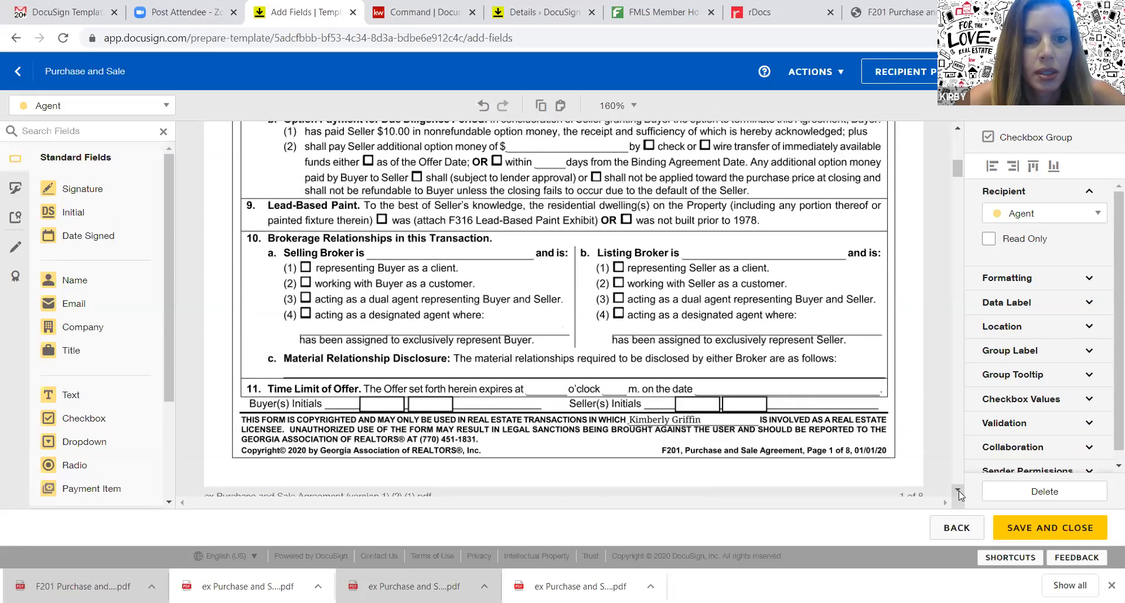
{"action": "left_click", "coordinate": [958, 490]}
{"action": "left_click", "coordinate": [959, 491]}
{"action": "left_click", "coordinate": [958, 490]}
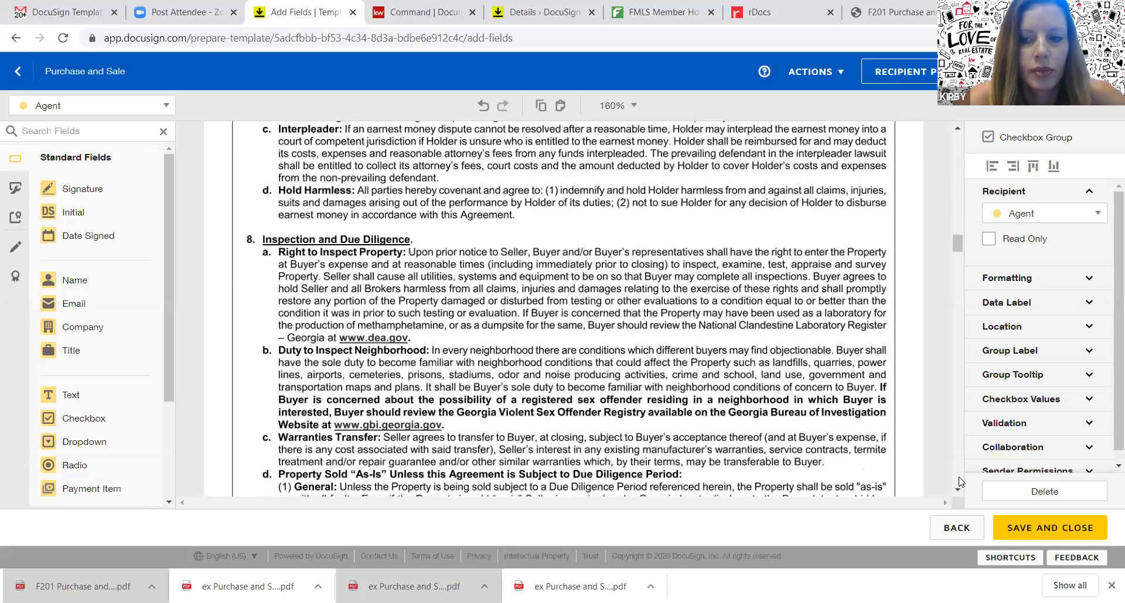
{"action": "left_click", "coordinate": [959, 479]}
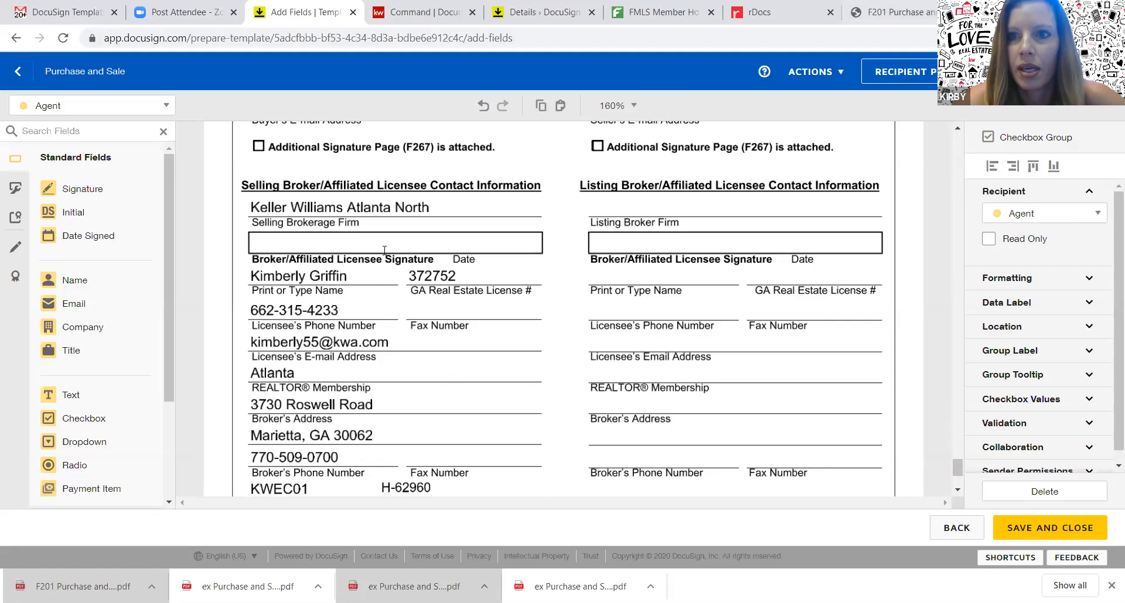
{"action": "left_click", "coordinate": [891, 13]}
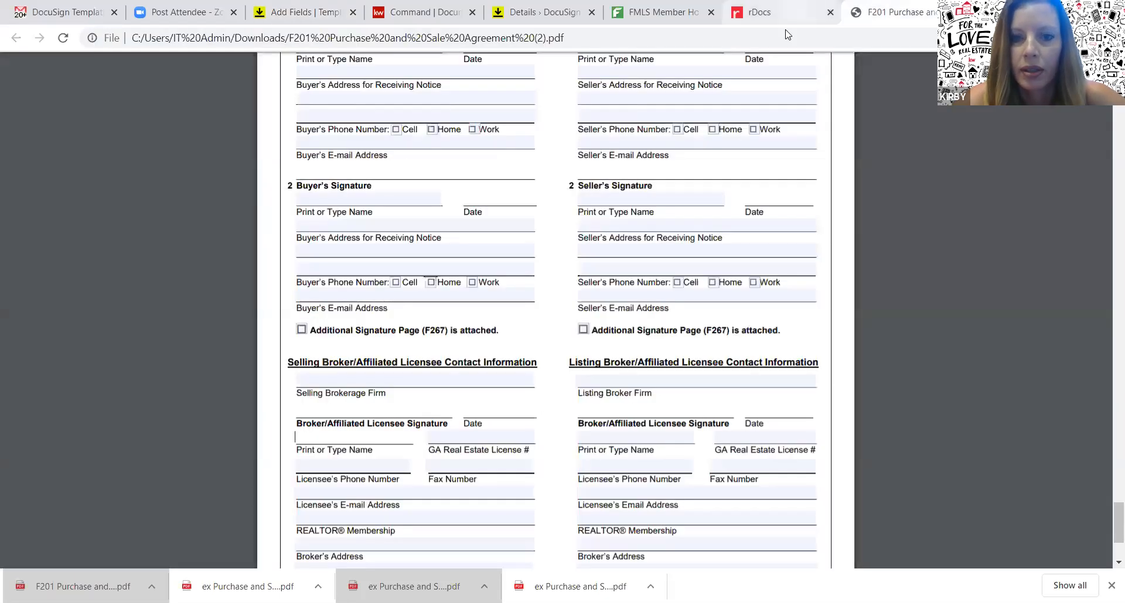
Check the purchase forms in the Keller Williams rDocs library, then return to the Purchase and Sale template
{"action": "left_click", "coordinate": [773, 13]}
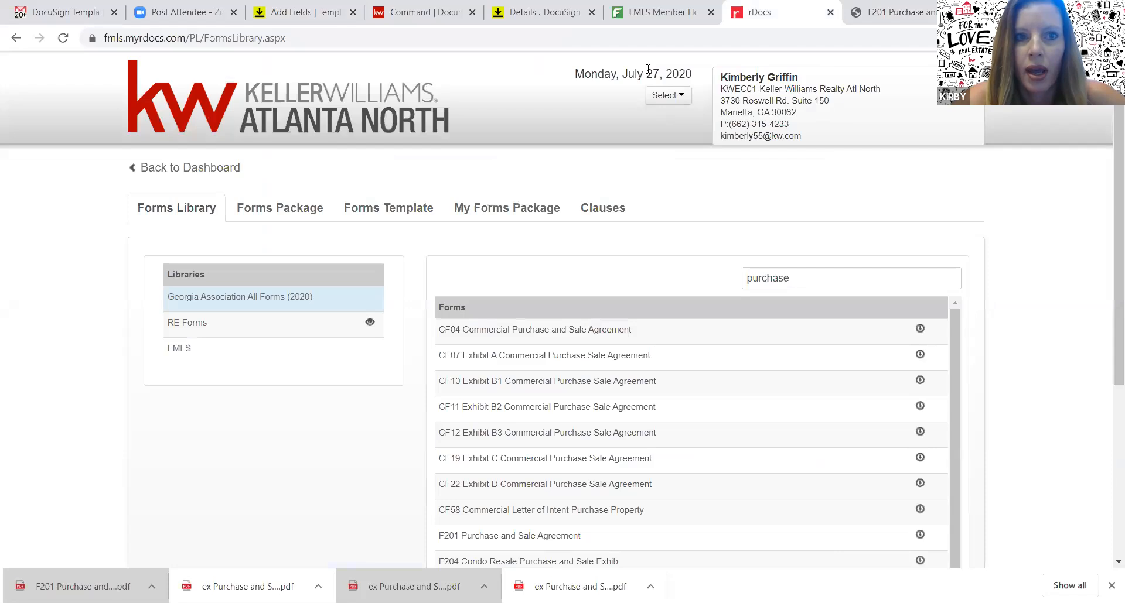
{"action": "left_click", "coordinate": [302, 12]}
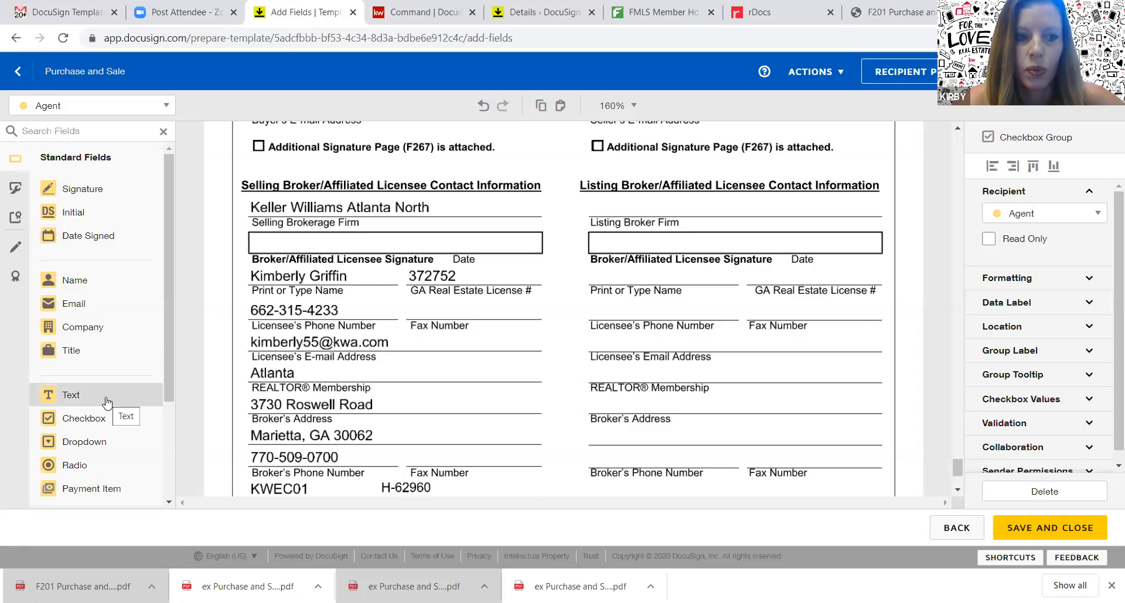
Place a text field reading 'Kelller' on the Selling Brokerage Firm line
{"action": "left_click_drag", "start_coordinate": [107, 402], "coordinate": [264, 203]}
{"action": "left_click", "coordinate": [266, 206]}
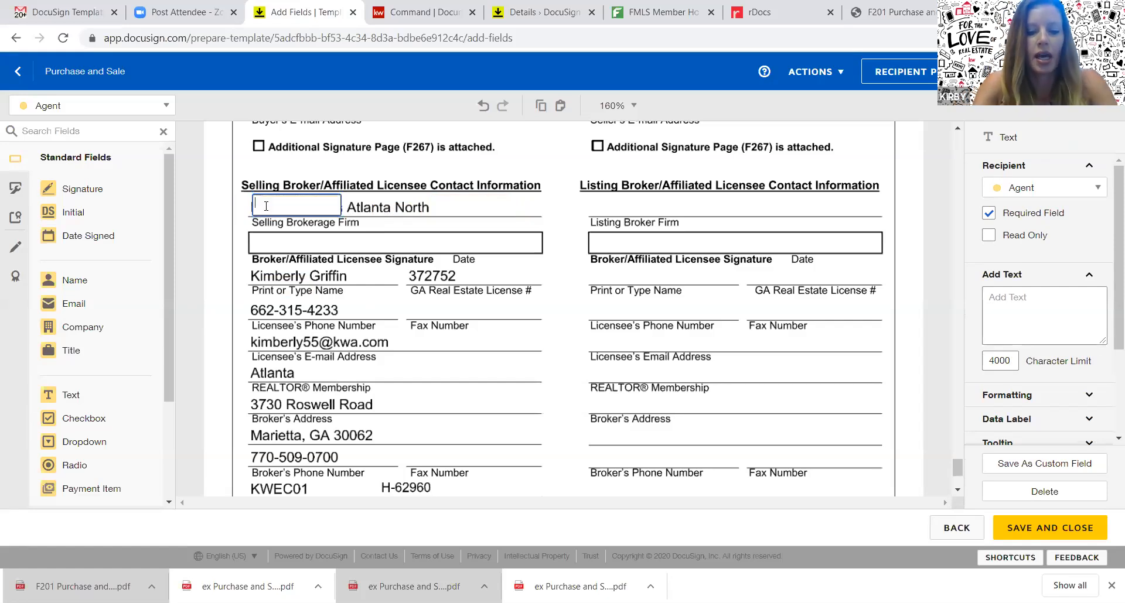
{"action": "type", "text": "Kelller"}
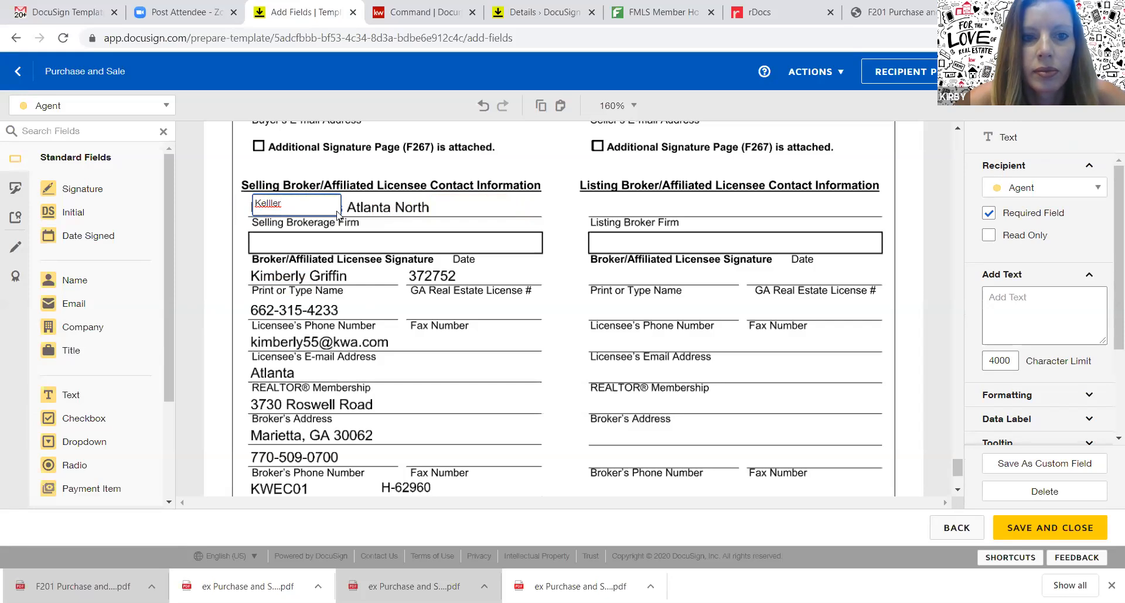
{"action": "left_click", "coordinate": [385, 232]}
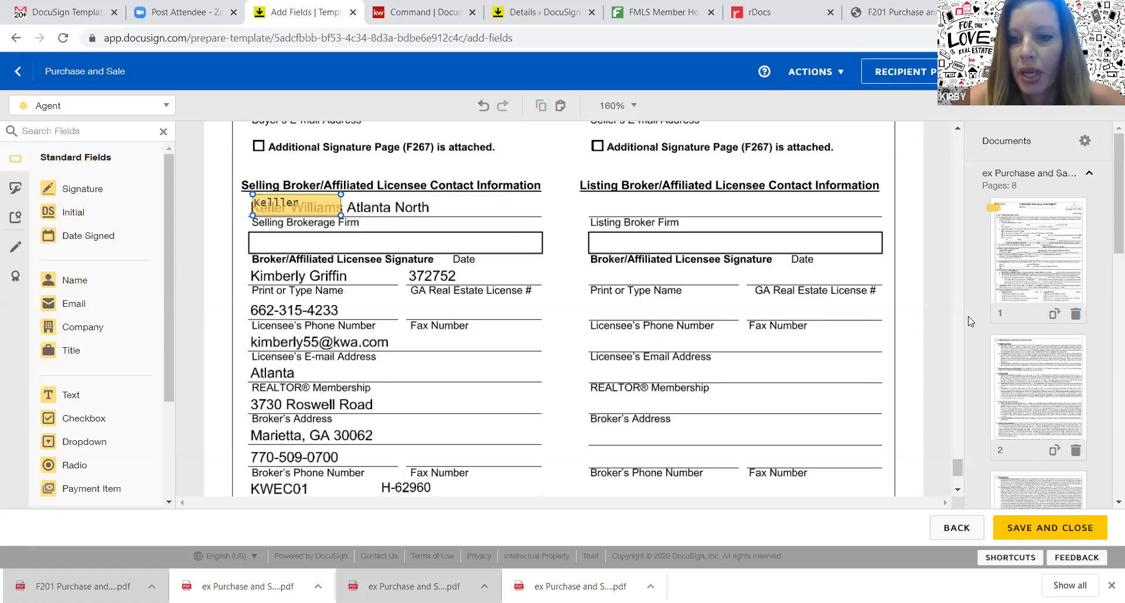
Make the Kelller text field optional by clearing its Required Field setting
{"action": "left_click", "coordinate": [958, 489]}
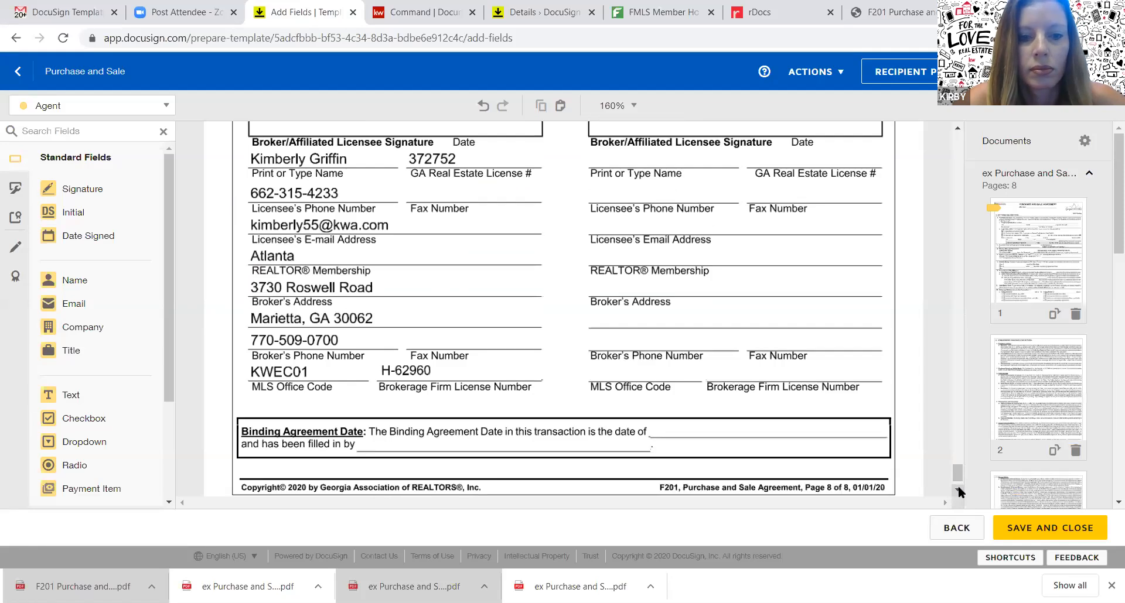
{"action": "left_click", "coordinate": [958, 127]}
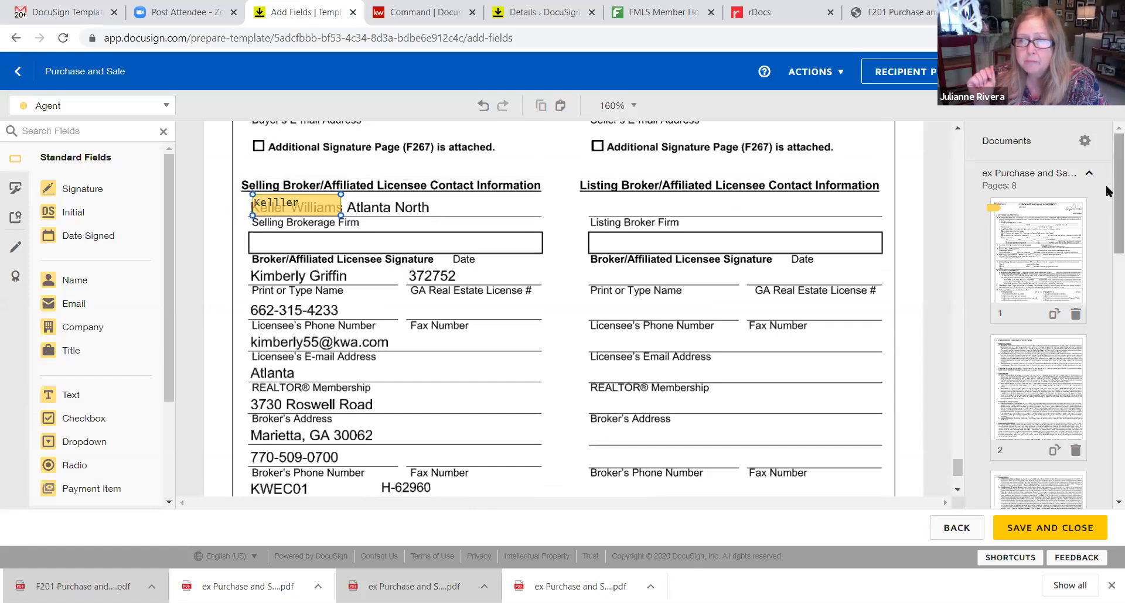
{"action": "left_click", "coordinate": [1069, 174]}
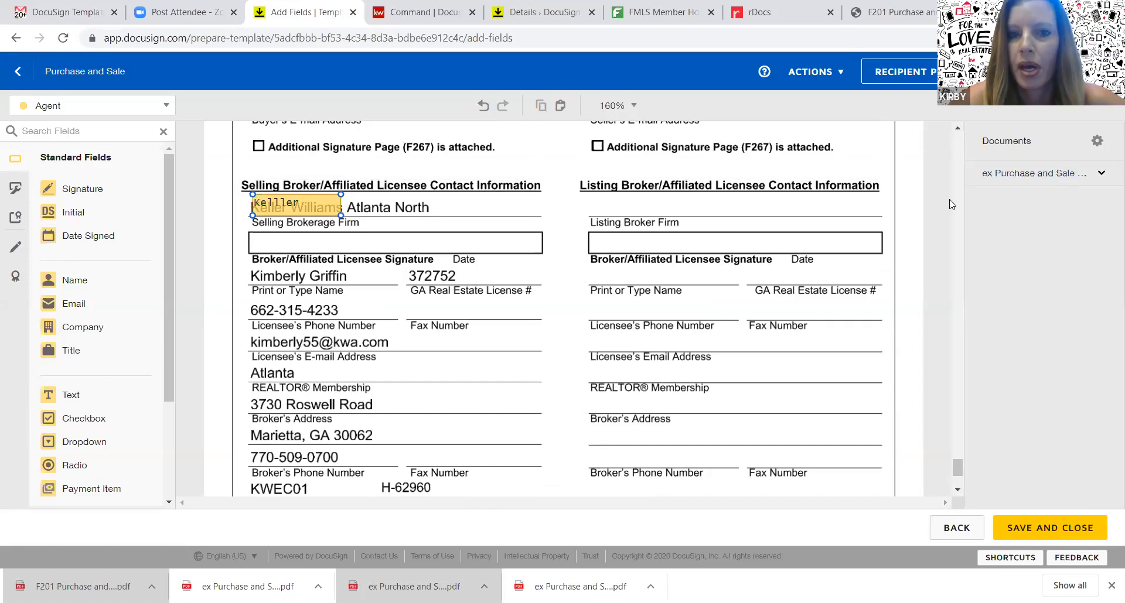
{"action": "left_click", "coordinate": [311, 210]}
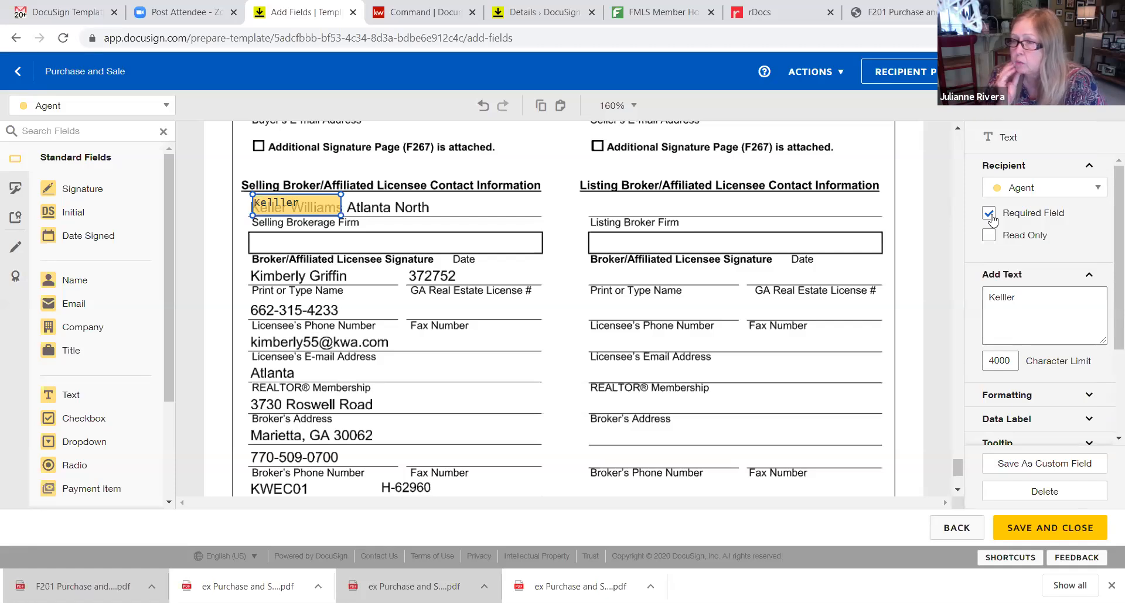
{"action": "left_click", "coordinate": [991, 217]}
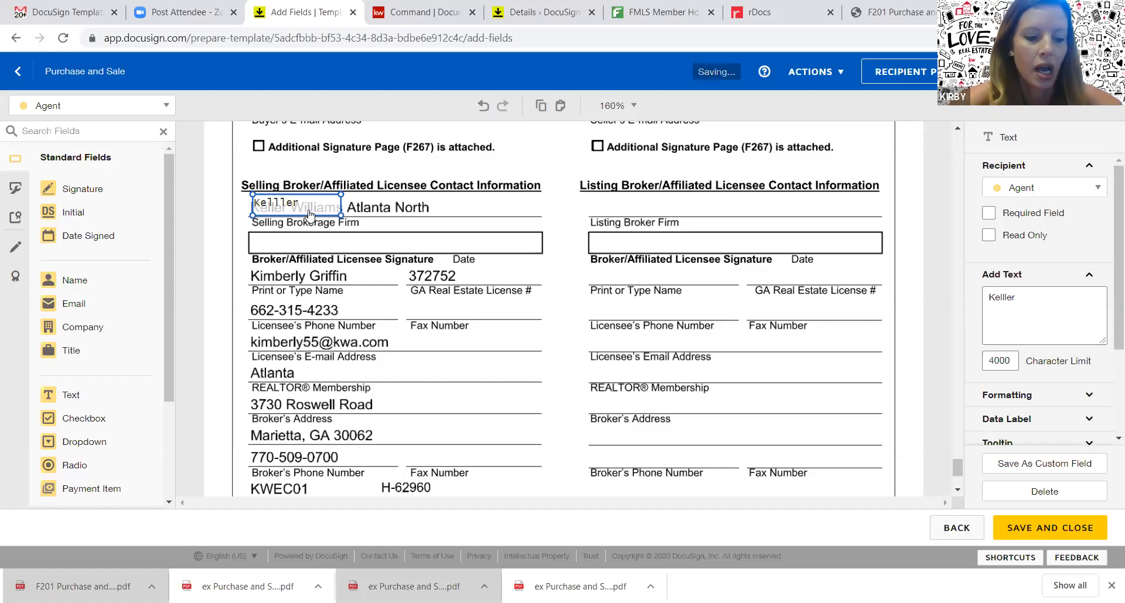
{"action": "key", "text": "ctrl+v"}
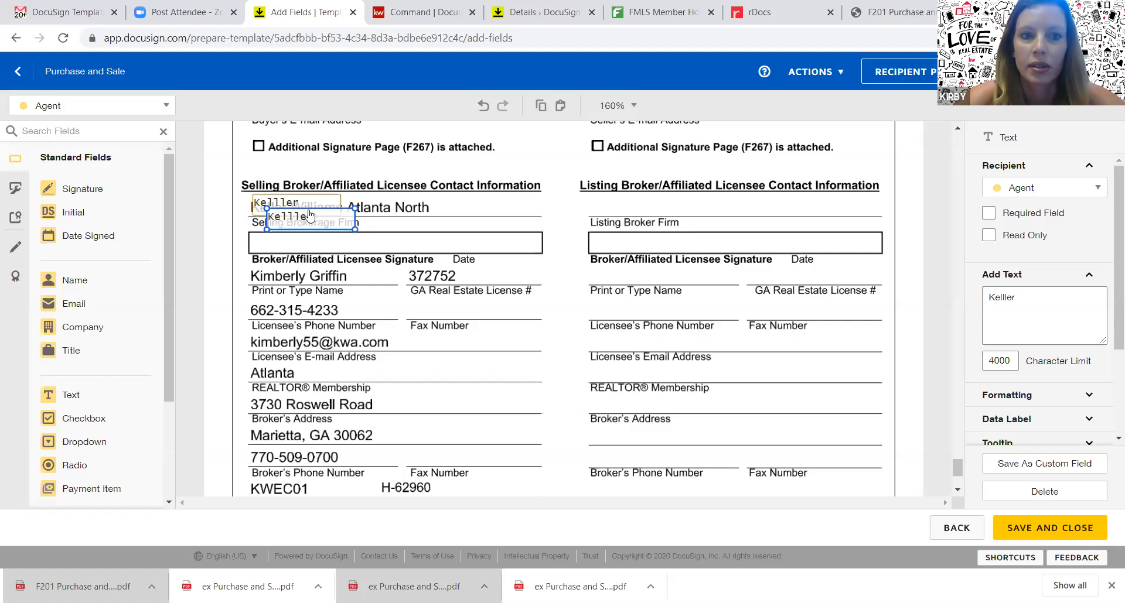
{"action": "left_click_drag", "start_coordinate": [309, 215], "coordinate": [341, 269]}
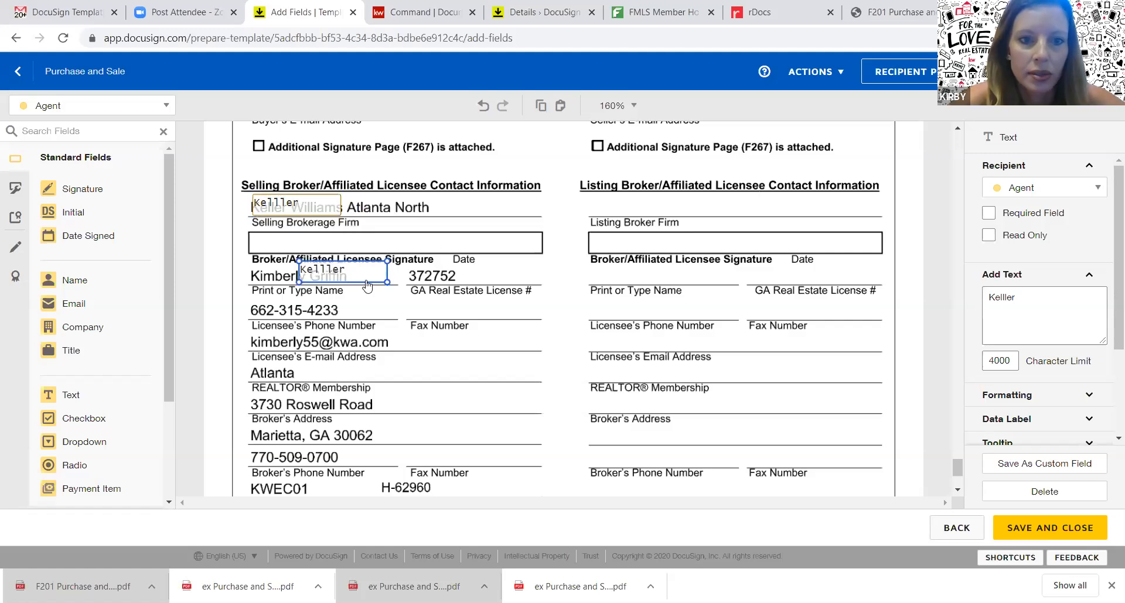
{"action": "key", "text": "Delete"}
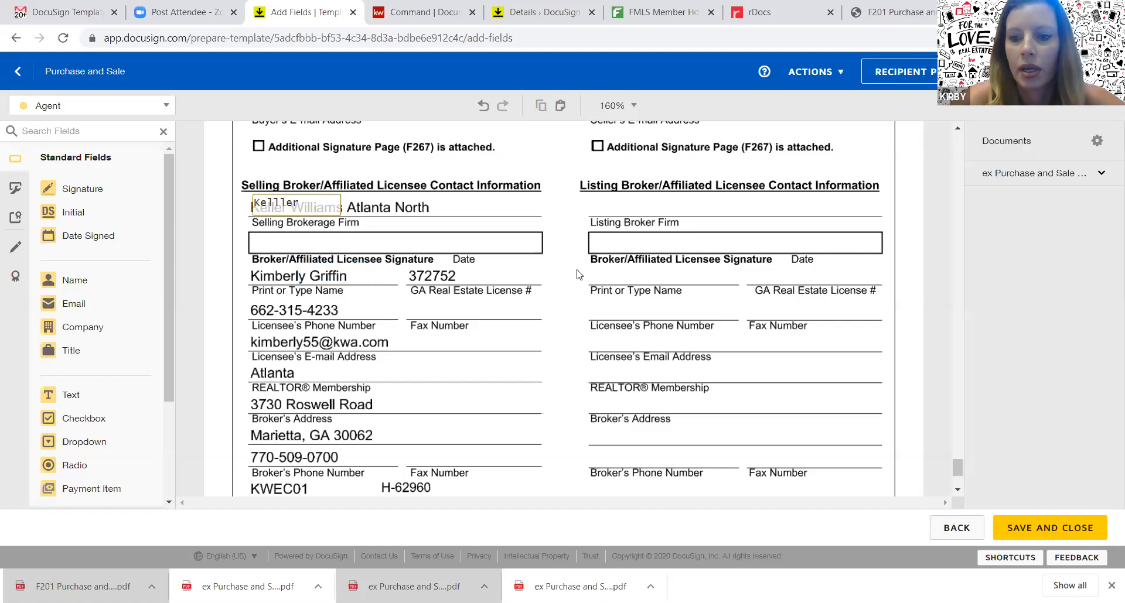
{"action": "scroll", "coordinate": [943, 280], "scroll_direction": "up", "scroll_amount": 20}
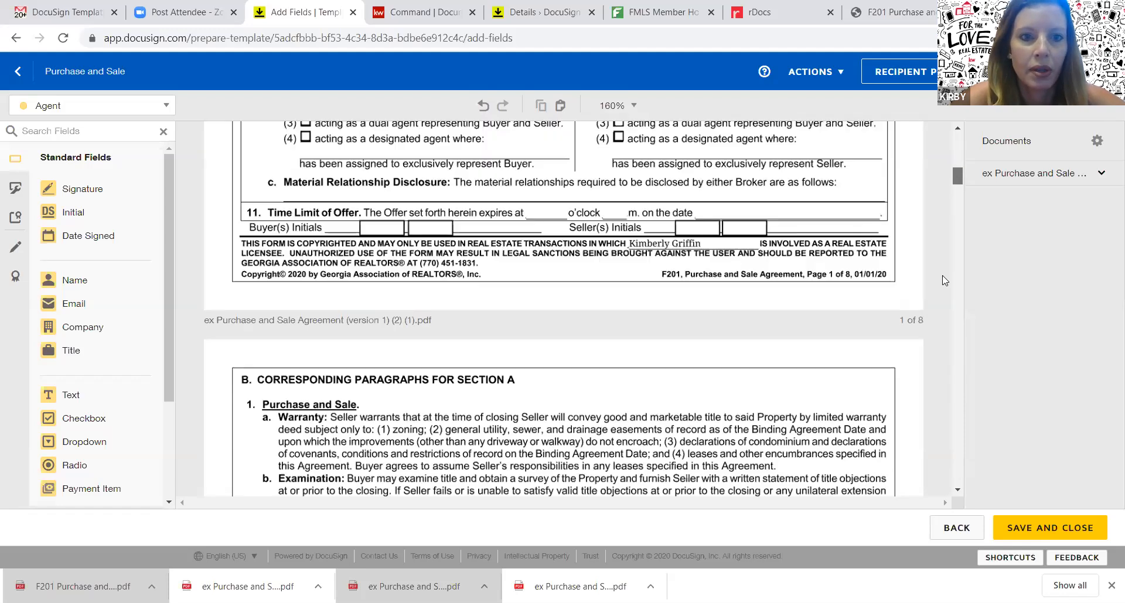
{"action": "scroll", "coordinate": [943, 280], "scroll_direction": "up", "scroll_amount": 7}
{"action": "scroll", "coordinate": [943, 280], "scroll_direction": "down", "scroll_amount": 9}
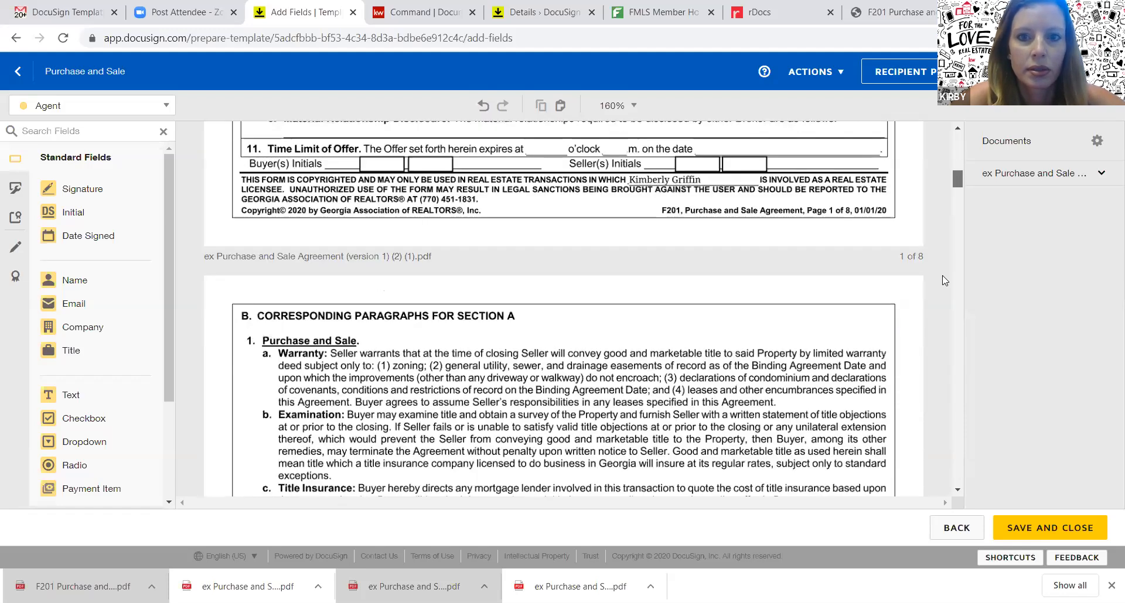
{"action": "scroll", "coordinate": [945, 281], "scroll_direction": "up", "scroll_amount": 2}
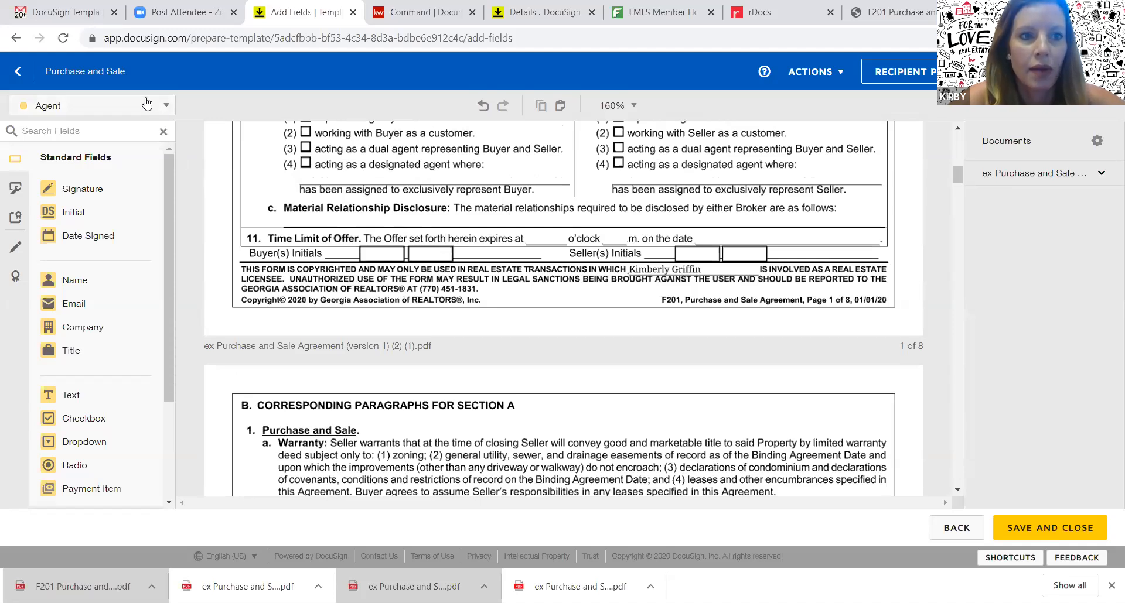
Add an Initial field for Buyer 1 on the page-one Buyer(s) Initials line
{"action": "left_click", "coordinate": [167, 108]}
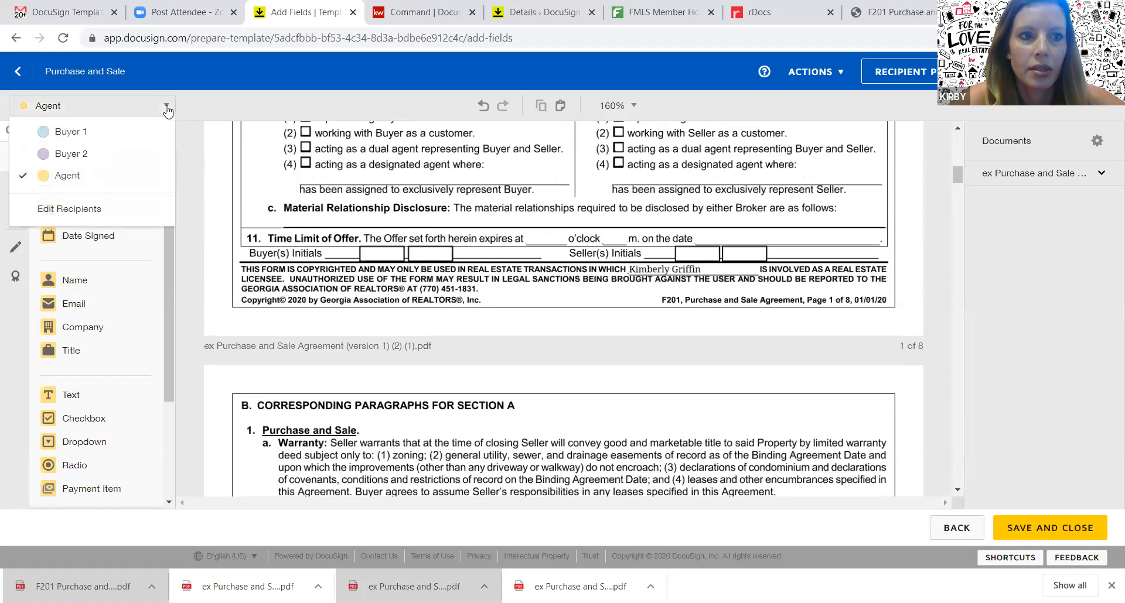
{"action": "left_click", "coordinate": [136, 137]}
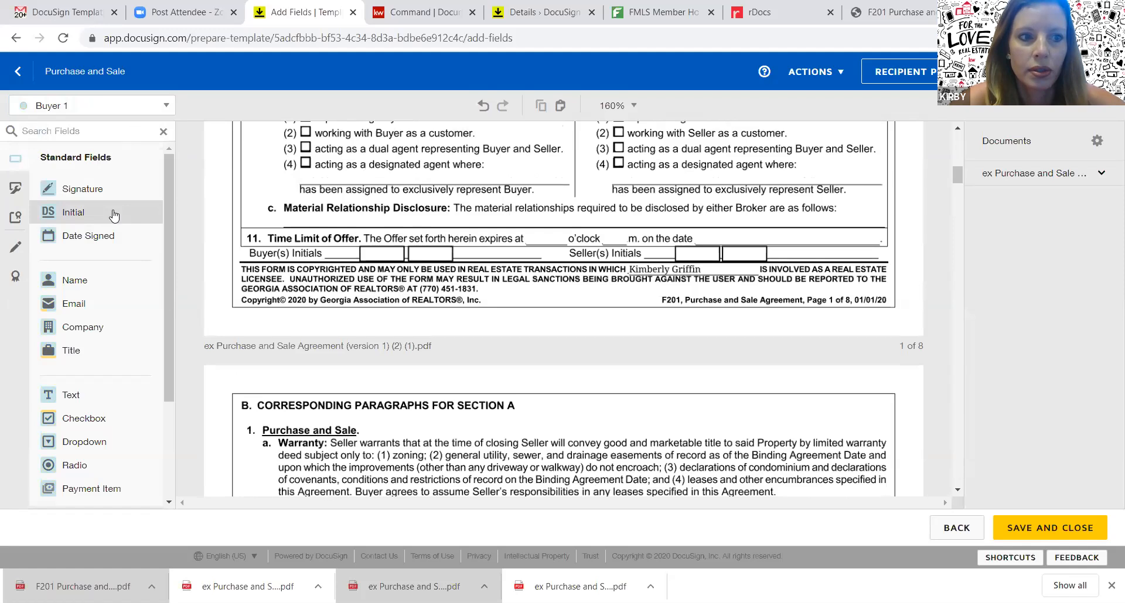
{"action": "left_click_drag", "start_coordinate": [134, 218], "coordinate": [357, 227]}
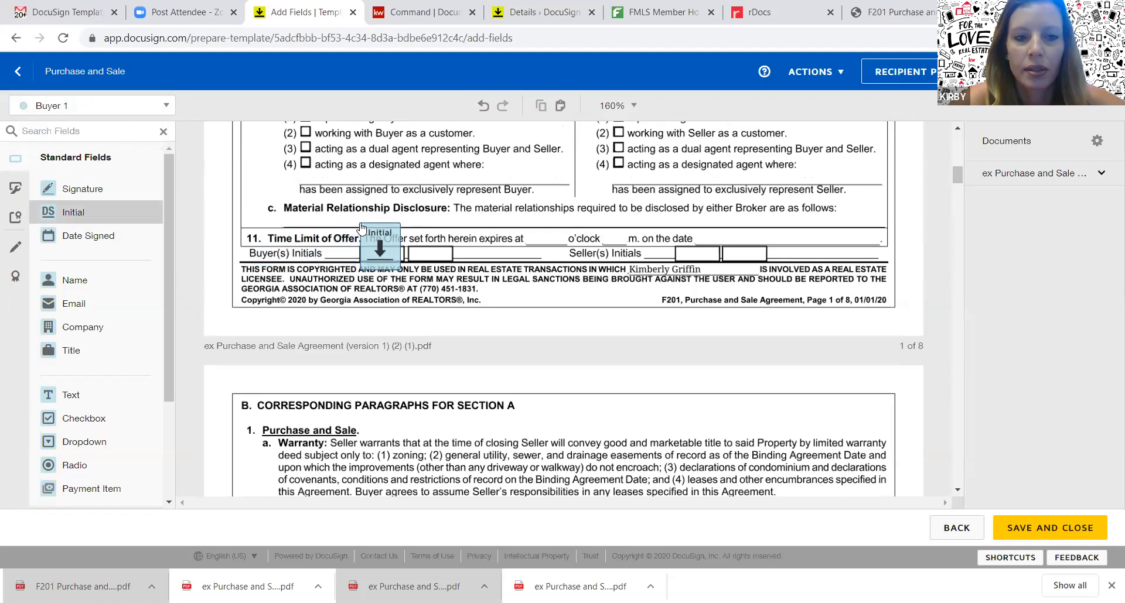
{"action": "left_click_drag", "start_coordinate": [361, 228], "coordinate": [360, 228]}
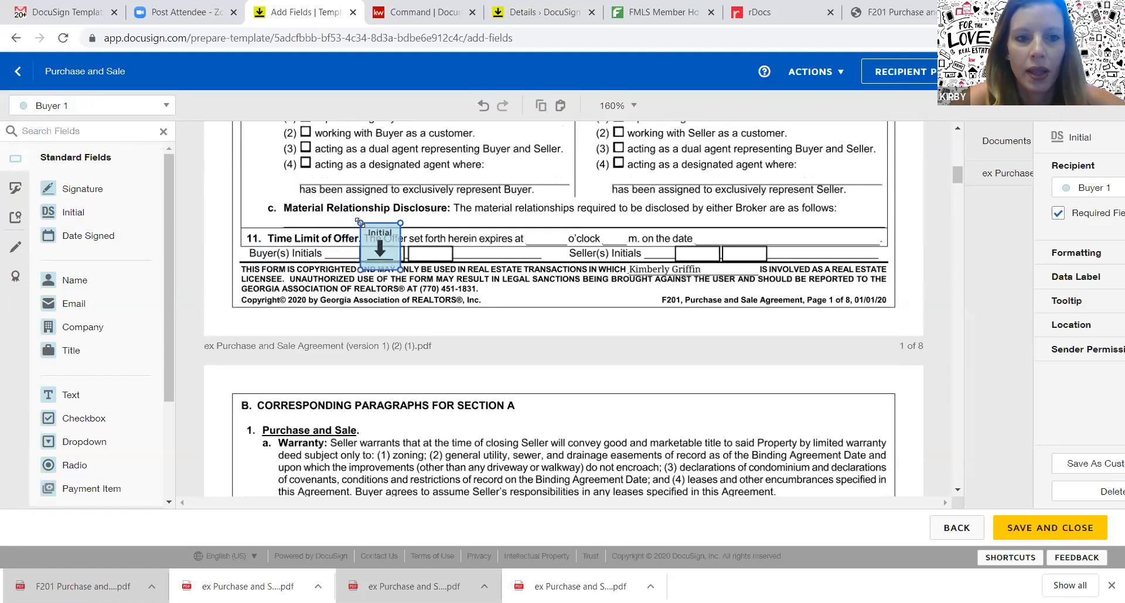
Add a second Initial field for Buyer 2 beside Buyer 1's initial
{"action": "left_click", "coordinate": [160, 106]}
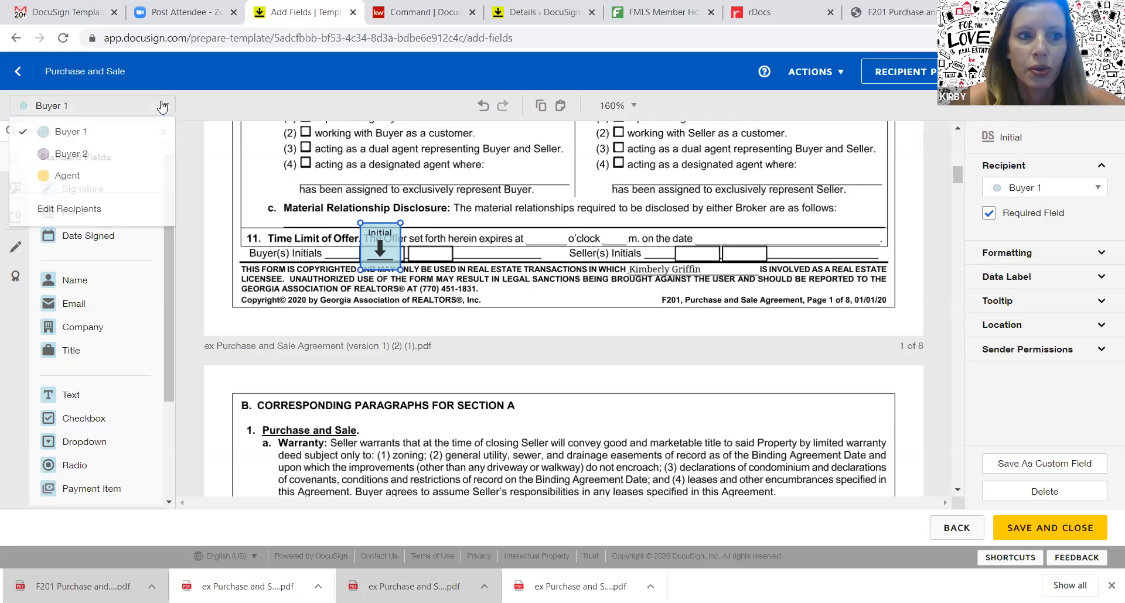
{"action": "left_click", "coordinate": [128, 158]}
{"action": "left_click_drag", "start_coordinate": [109, 210], "coordinate": [411, 223]}
{"action": "left_click_drag", "start_coordinate": [957, 175], "coordinate": [961, 296]}
{"action": "left_click_drag", "start_coordinate": [973, 345], "coordinate": [972, 456]}
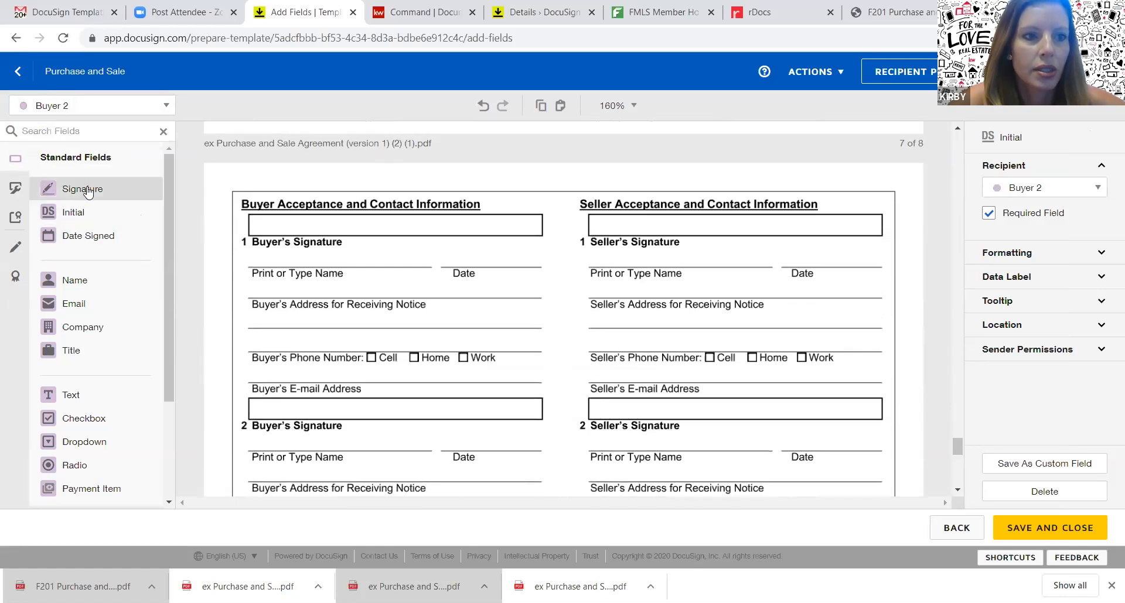
Place signature fields for Buyer 2 and Buyer 1 on the two buyer signature lines
{"action": "mouse_move", "coordinate": [87, 191]}
{"action": "left_mouse_down"}
{"action": "mouse_move", "coordinate": [230, 221]}
{"action": "mouse_move", "coordinate": [269, 207]}
{"action": "left_mouse_up"}
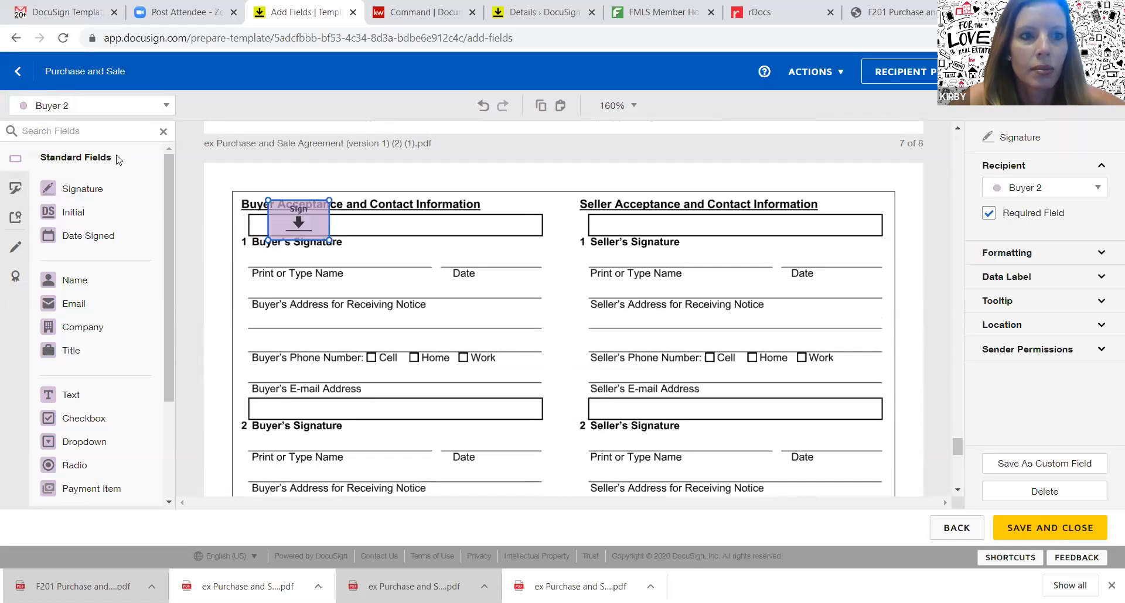
{"action": "left_click_drag", "start_coordinate": [292, 241], "coordinate": [294, 431]}
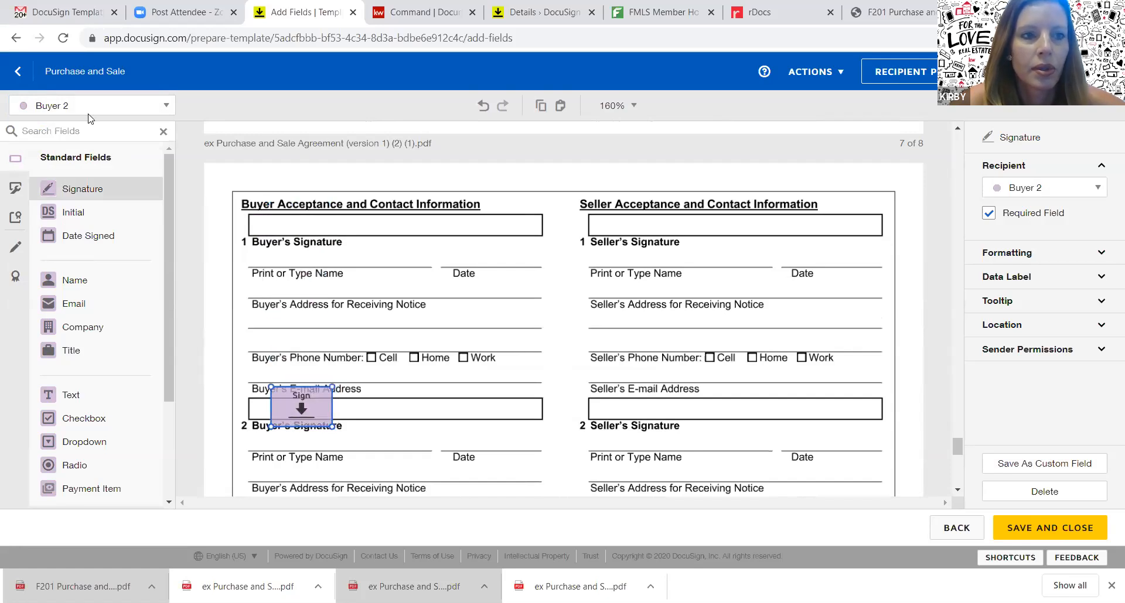
{"action": "left_click", "coordinate": [121, 114]}
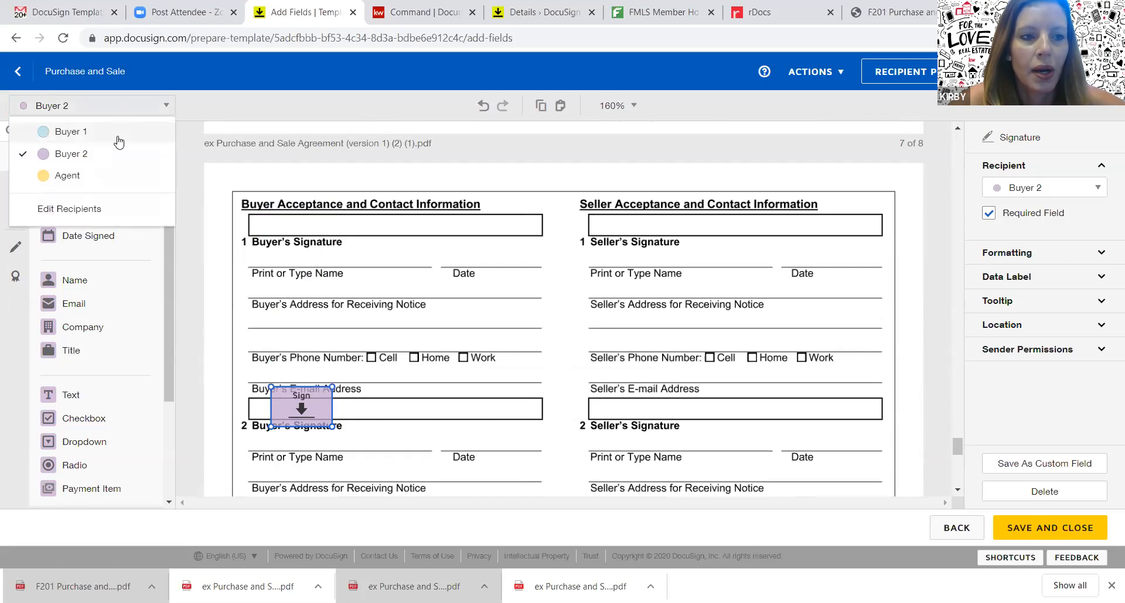
{"action": "left_click", "coordinate": [118, 134]}
{"action": "left_click", "coordinate": [104, 189]}
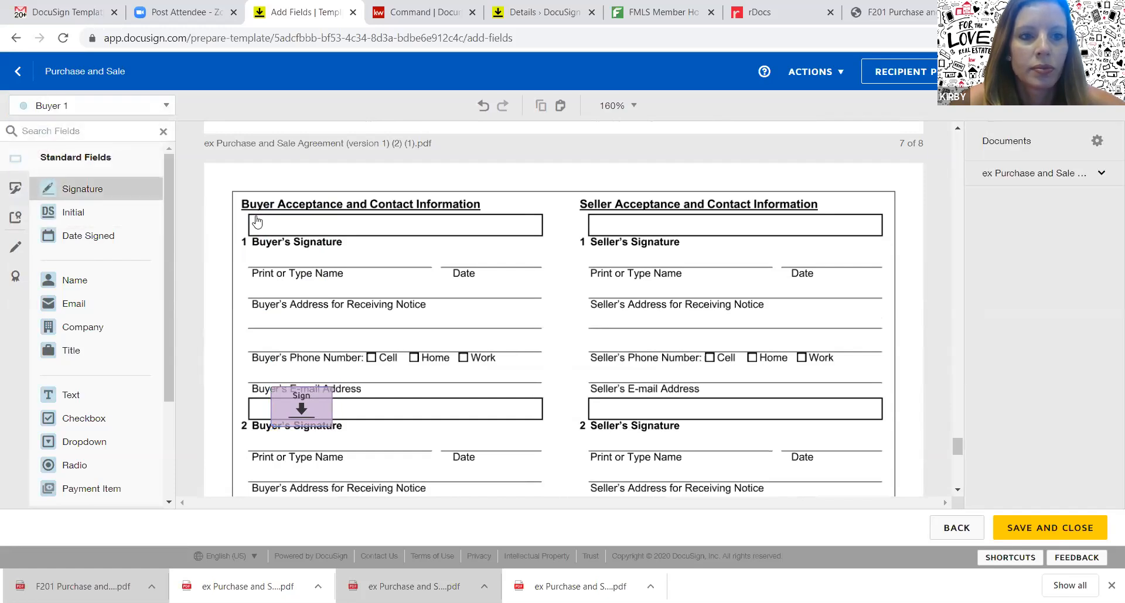
{"action": "left_click", "coordinate": [272, 209]}
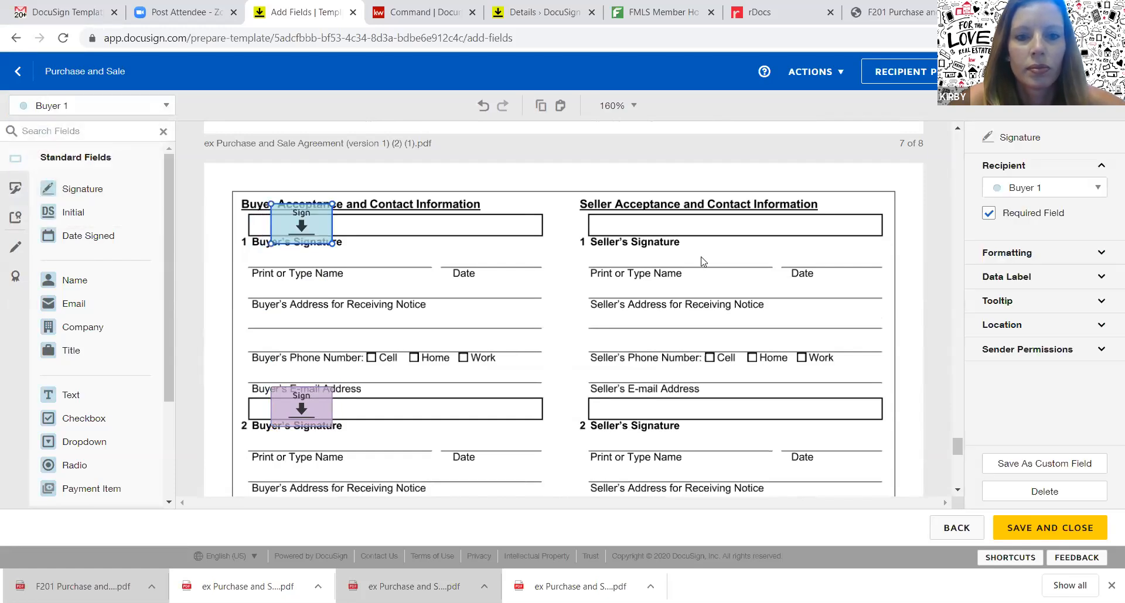
{"action": "left_click_drag", "start_coordinate": [957, 446], "coordinate": [959, 467]}
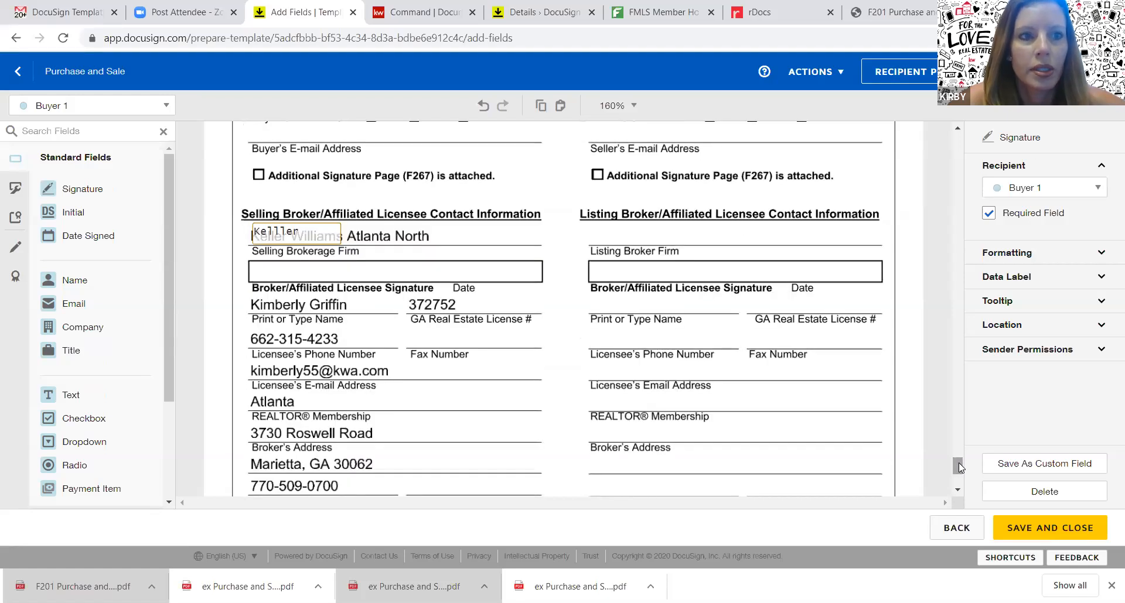
Add an Agent signature field on the selling broker signature line and save the template
{"action": "left_click", "coordinate": [158, 106]}
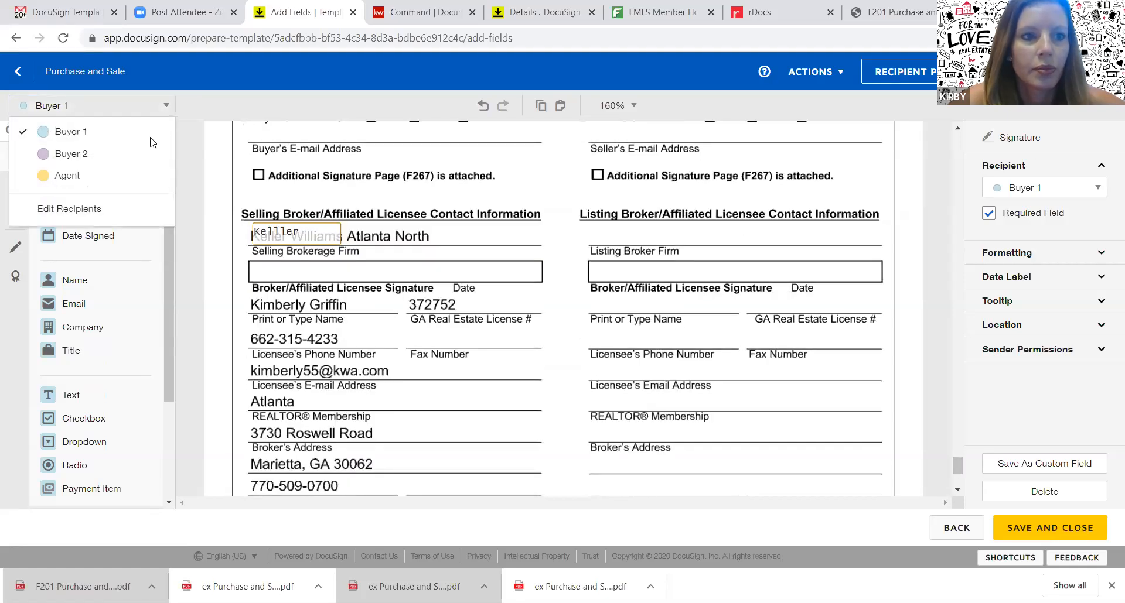
{"action": "left_click", "coordinate": [138, 183]}
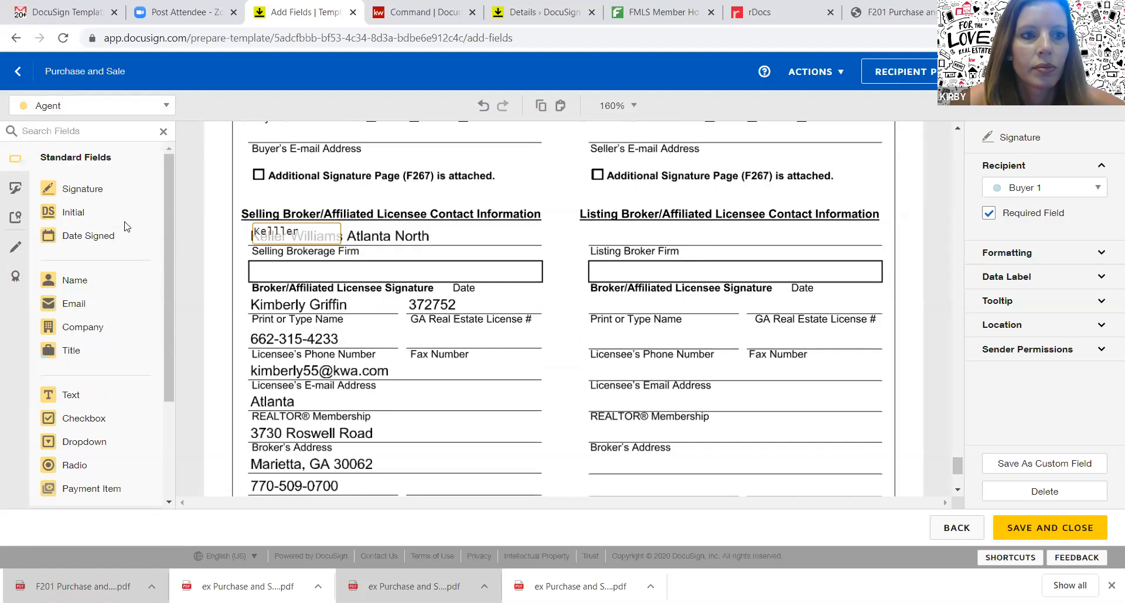
{"action": "mouse_move", "coordinate": [96, 189]}
{"action": "left_mouse_down"}
{"action": "mouse_move", "coordinate": [296, 243]}
{"action": "mouse_move", "coordinate": [260, 249]}
{"action": "left_mouse_up"}
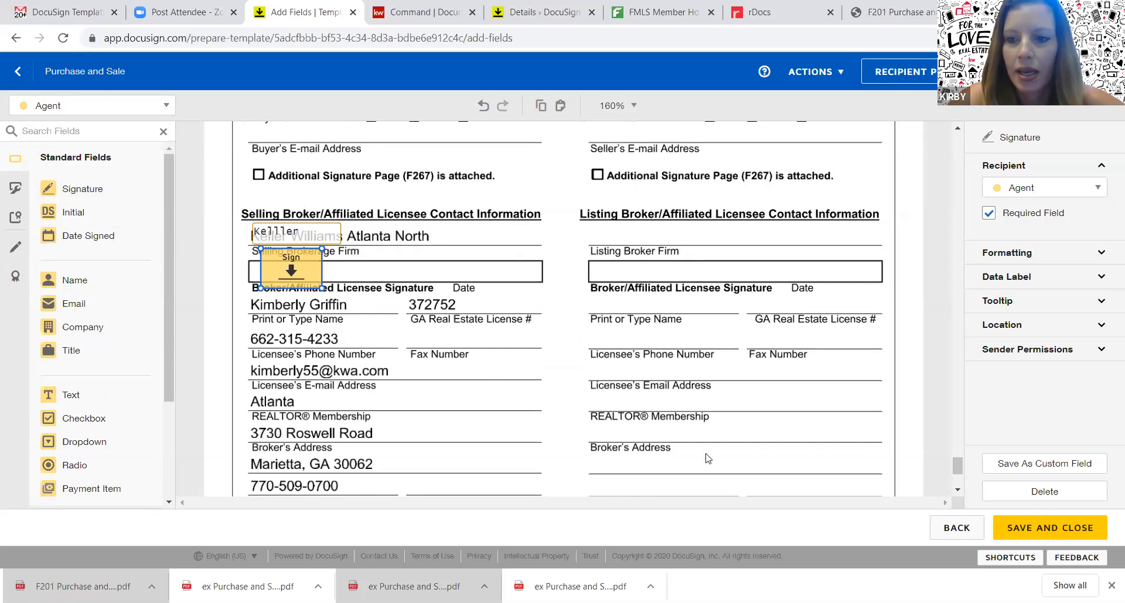
{"action": "left_click", "coordinate": [1038, 537]}
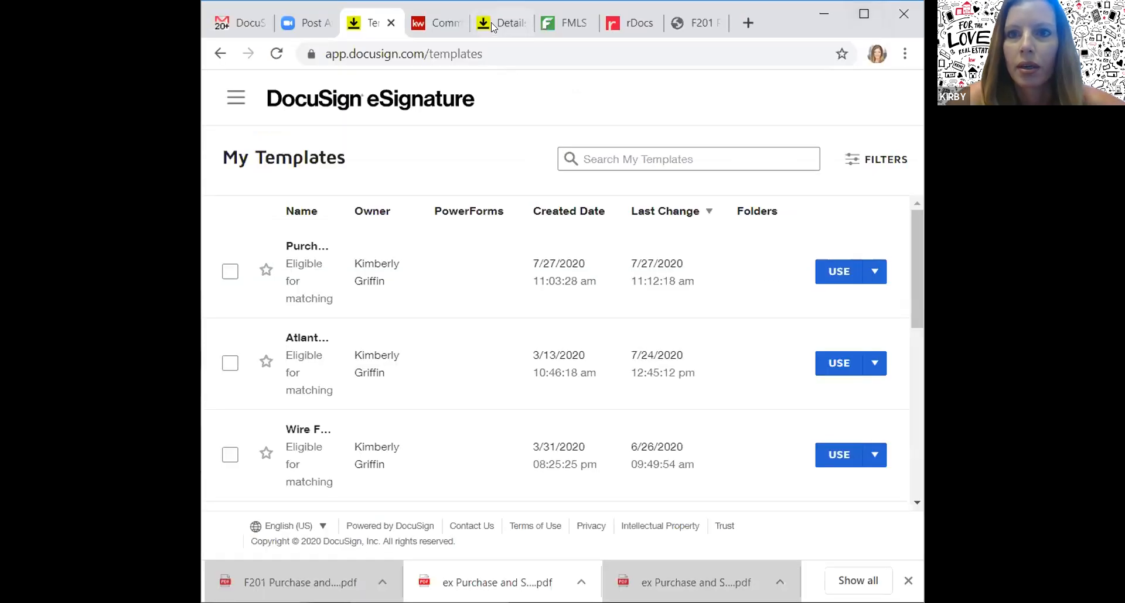
Bring up the Docu Temp - Listing room details, maximized, scrolled down to the Buyer 1 section
{"action": "left_click", "coordinate": [491, 22]}
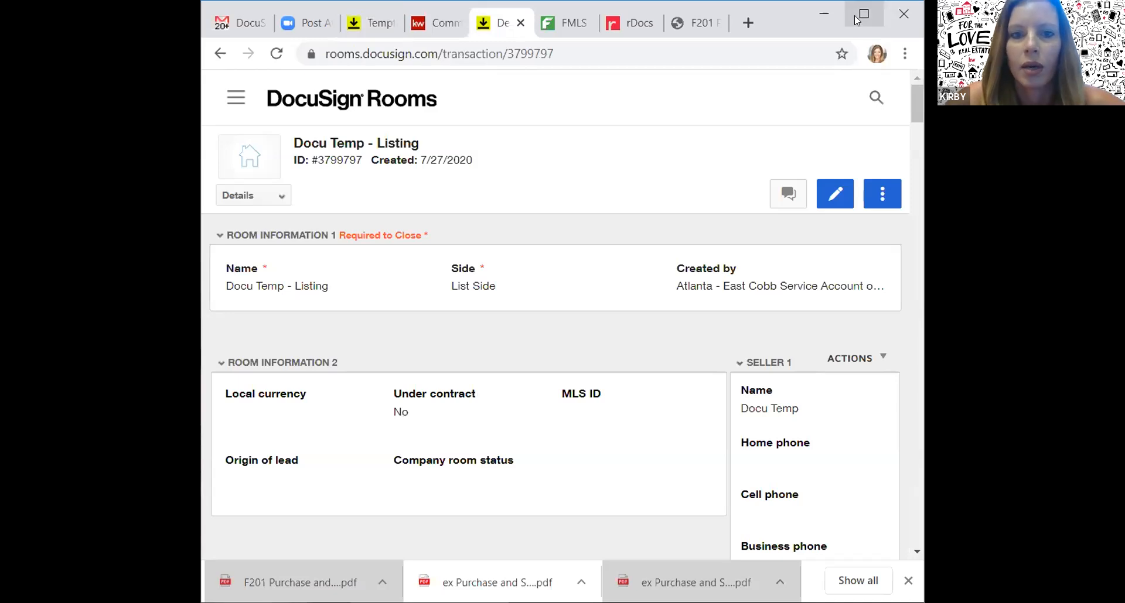
{"action": "left_click", "coordinate": [863, 14]}
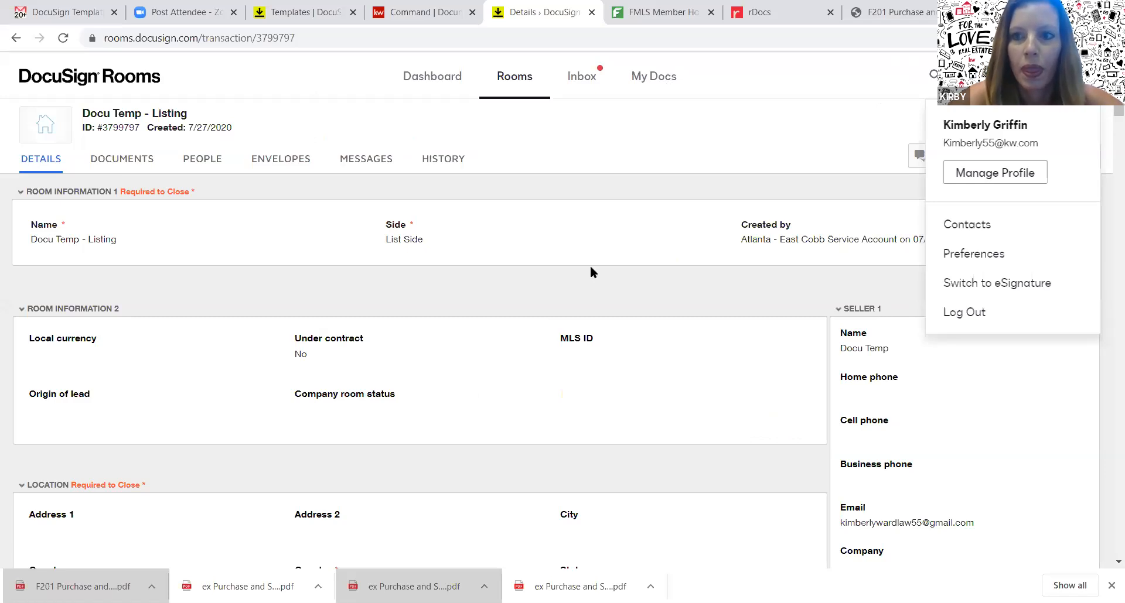
{"action": "left_click", "coordinate": [662, 155]}
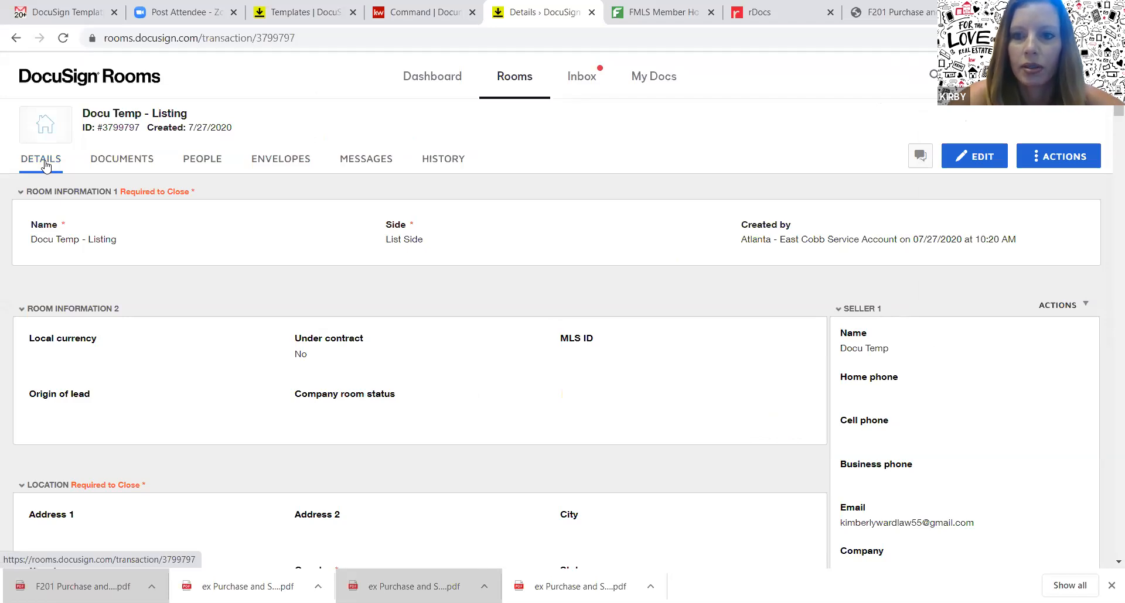
{"action": "left_click_drag", "start_coordinate": [1116, 110], "coordinate": [1108, 350]}
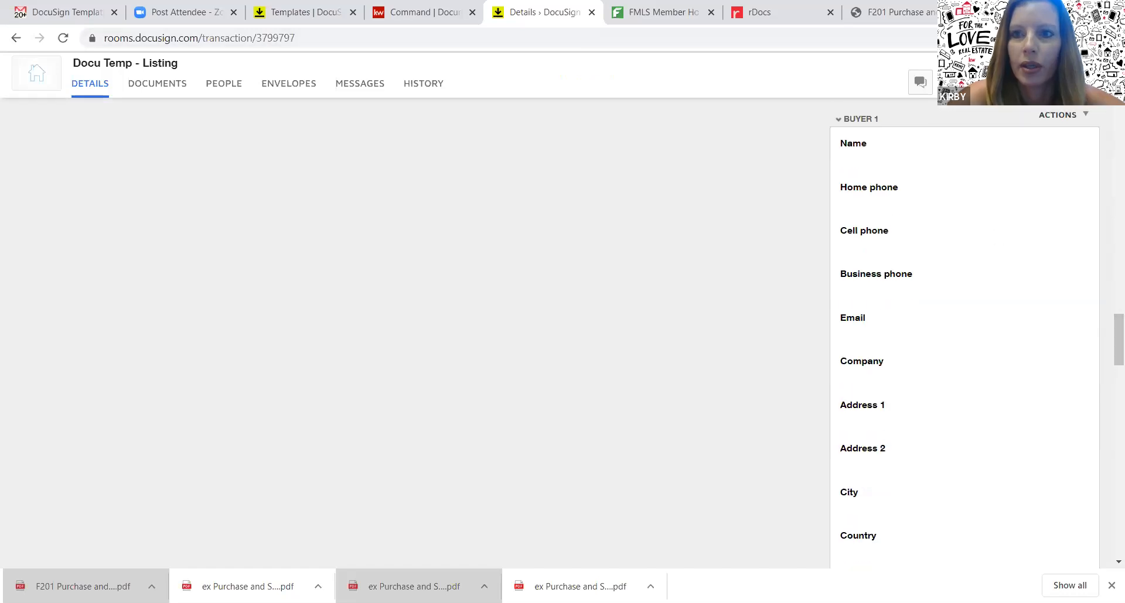
Edit the room details and name Buyer 1 'Docu Temp'
{"action": "left_click", "coordinate": [961, 157]}
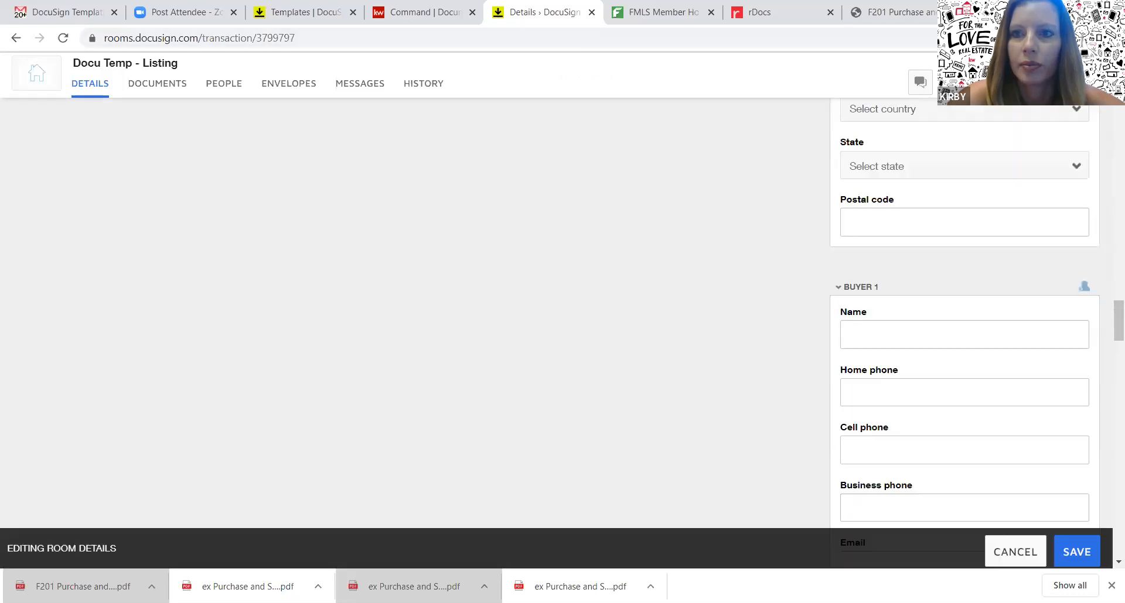
{"action": "left_click", "coordinate": [963, 343]}
{"action": "type", "text": "Dou"}
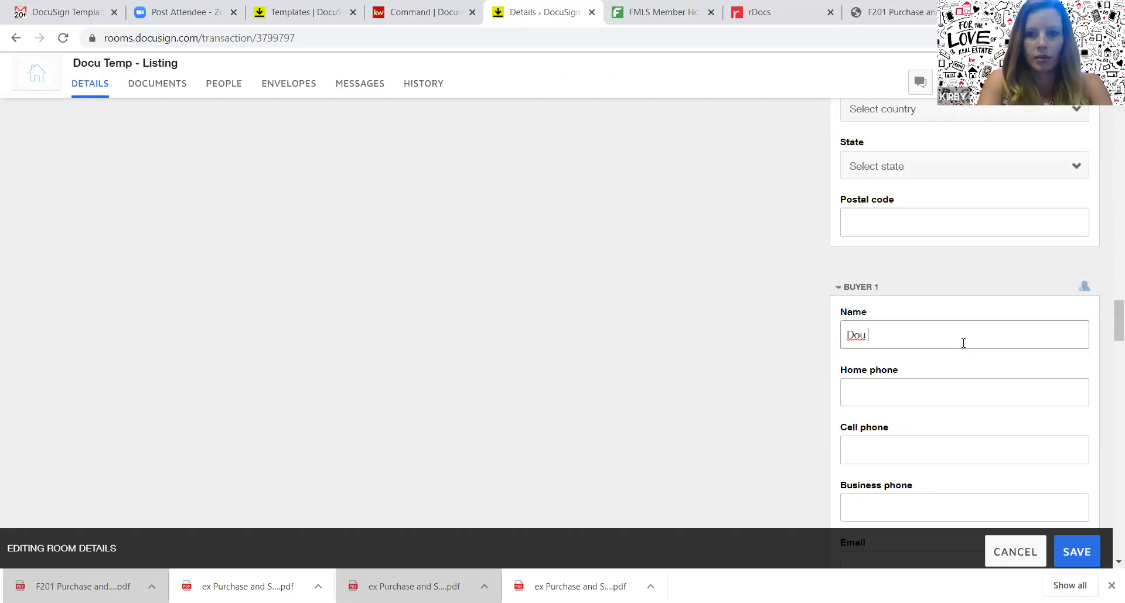
{"action": "key", "text": "BackSpace"}
{"action": "type", "text": "cu "}
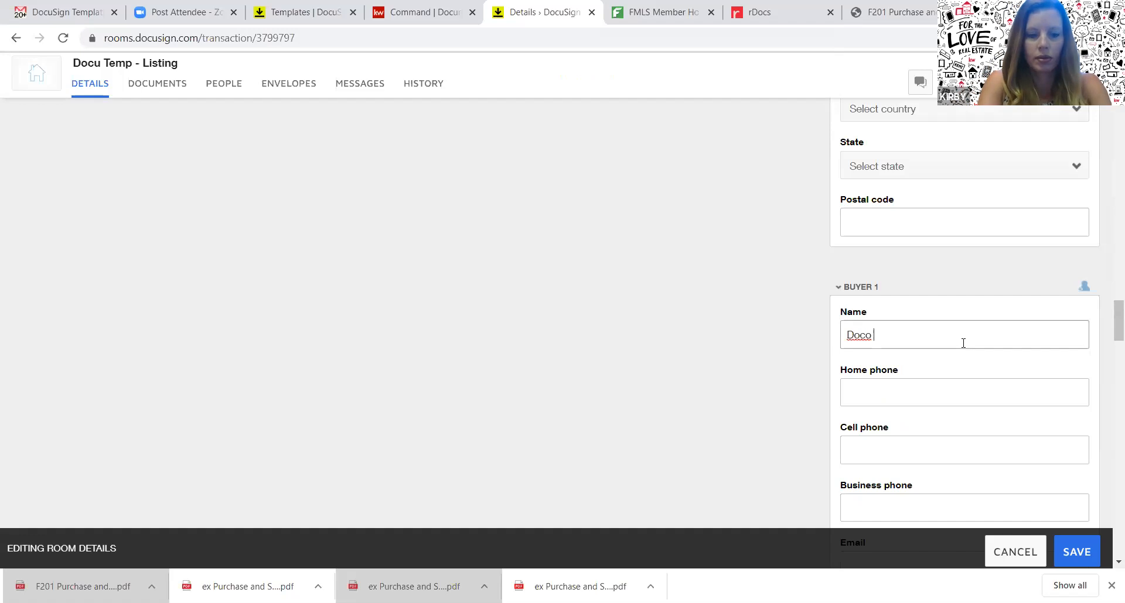
{"action": "type", "text": "Temp"}
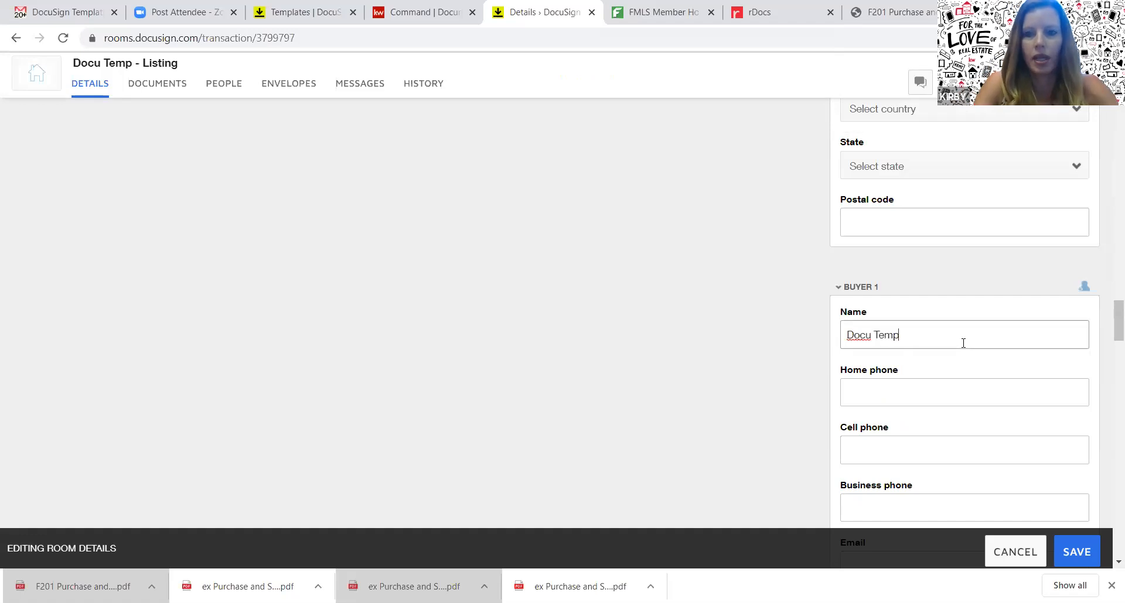
{"action": "scroll", "coordinate": [1107, 326], "scroll_direction": "down", "scroll_amount": 5}
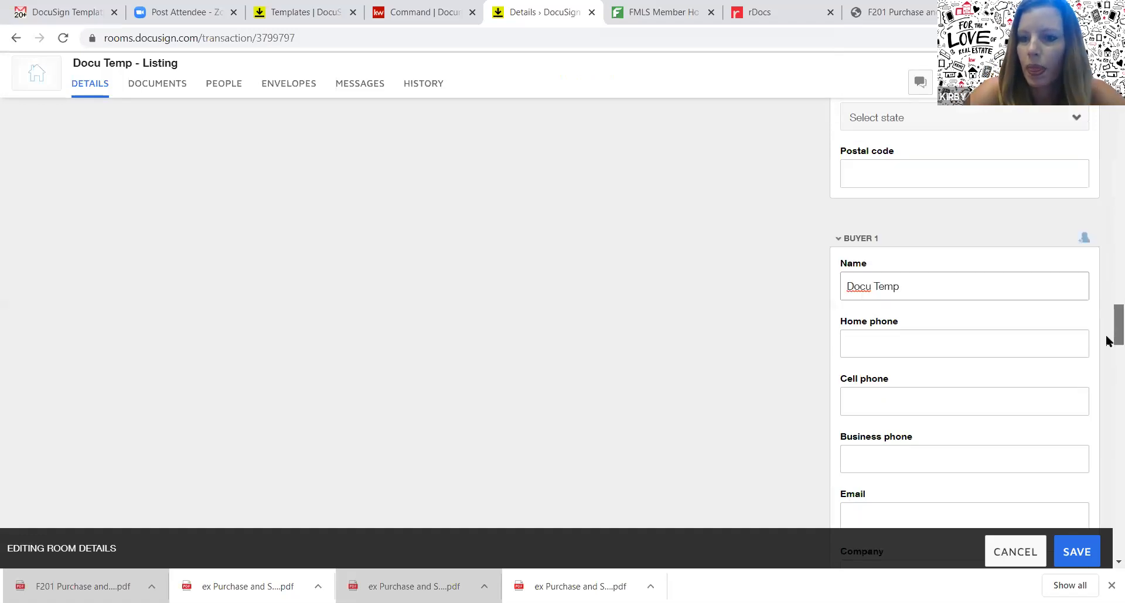
Fill in Buyer 1's email from the saved suggestion and scroll down to Buyer Agent 1
{"action": "left_click", "coordinate": [1015, 293]}
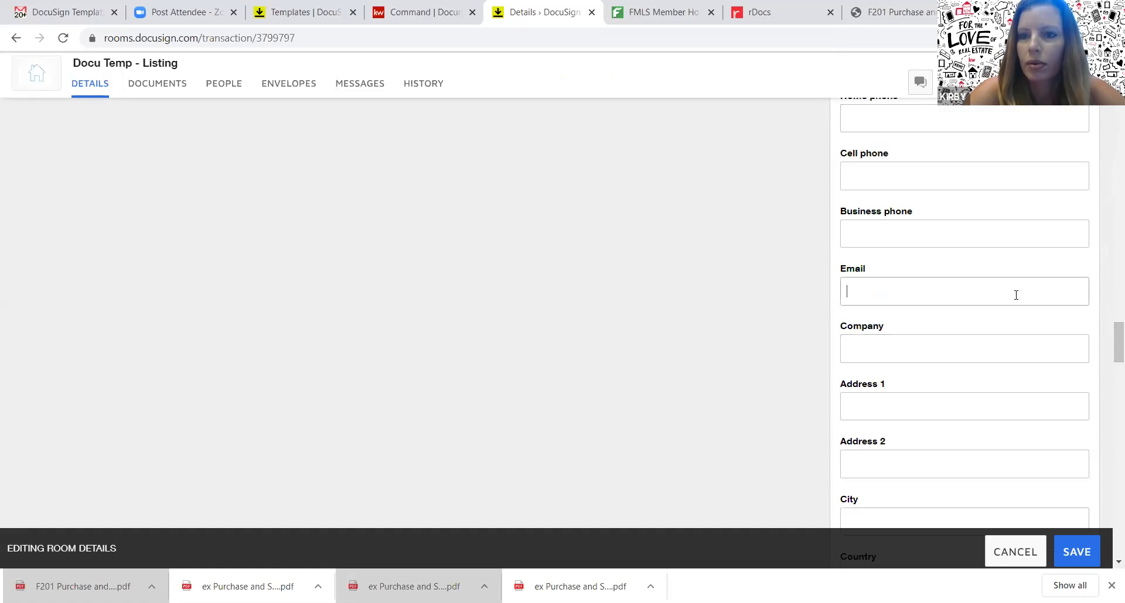
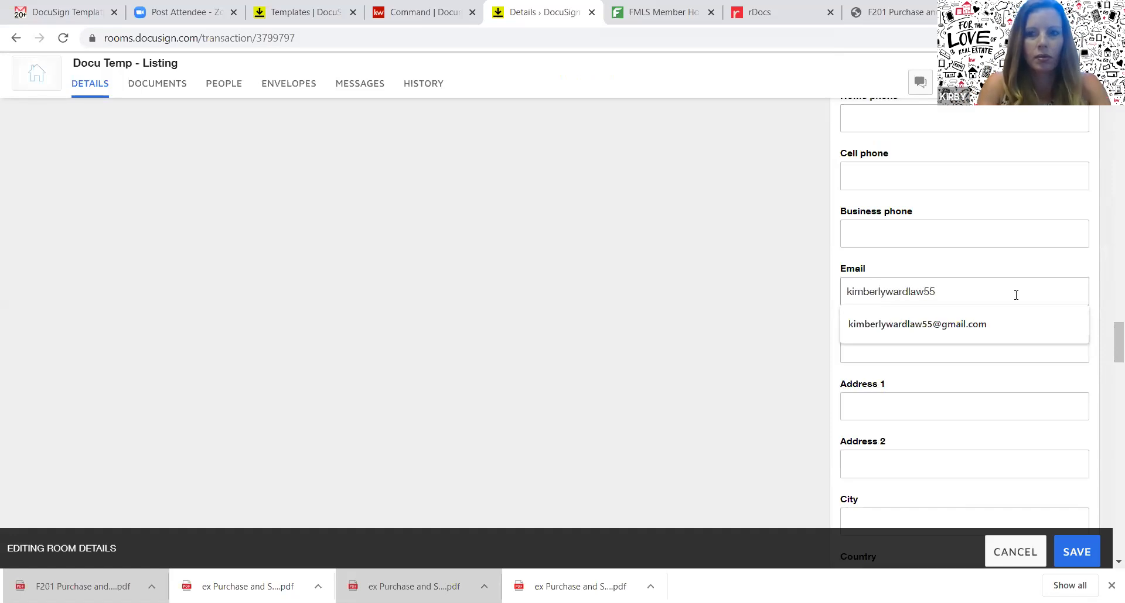
{"action": "left_click", "coordinate": [1015, 328]}
{"action": "scroll", "coordinate": [1107, 342], "scroll_direction": "down", "scroll_amount": 1}
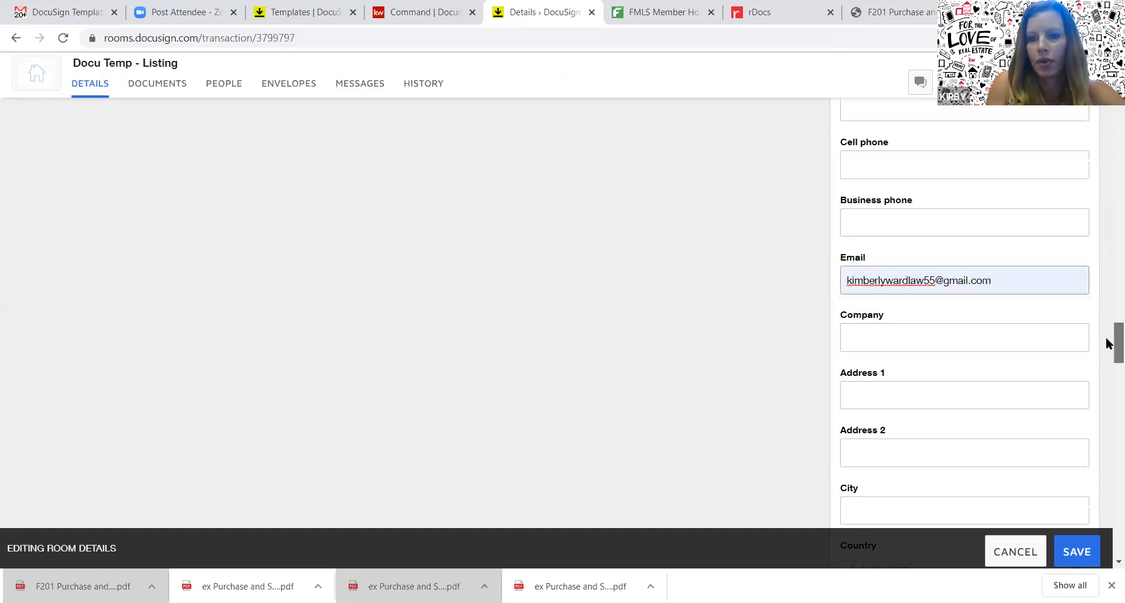
{"action": "scroll", "coordinate": [1107, 345], "scroll_direction": "down", "scroll_amount": 5}
{"action": "scroll", "coordinate": [1107, 369], "scroll_direction": "down", "scroll_amount": 5}
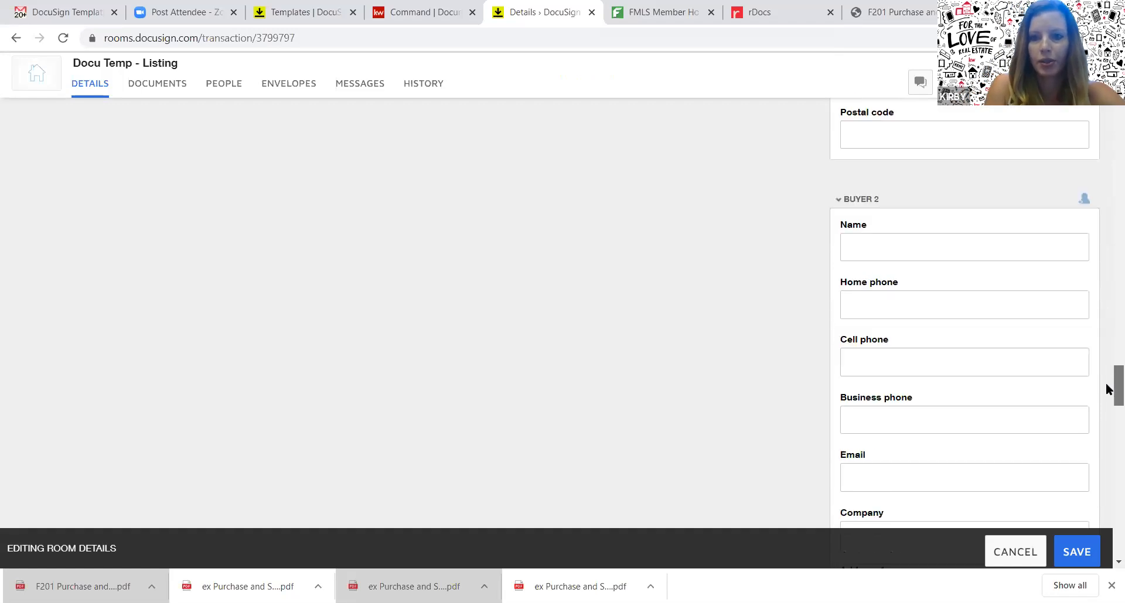
{"action": "scroll", "coordinate": [1107, 389], "scroll_direction": "down", "scroll_amount": 1}
{"action": "scroll", "coordinate": [1107, 390], "scroll_direction": "down", "scroll_amount": 12}
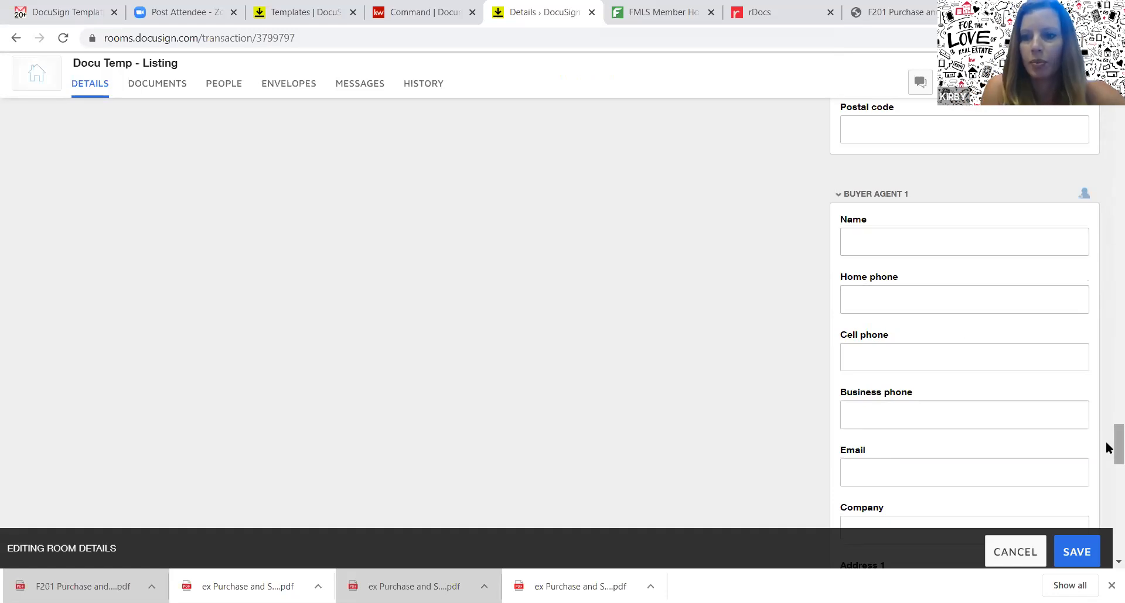
Enter the agent's name and corrected work email for Buyer Agent 1, then save the room
{"action": "left_click", "coordinate": [939, 245]}
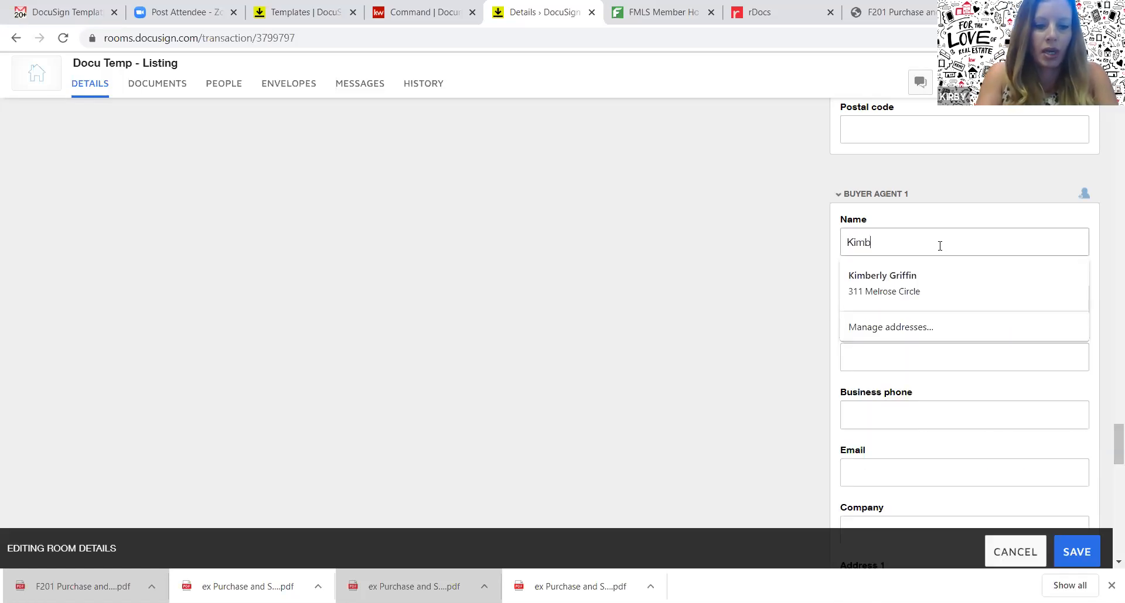
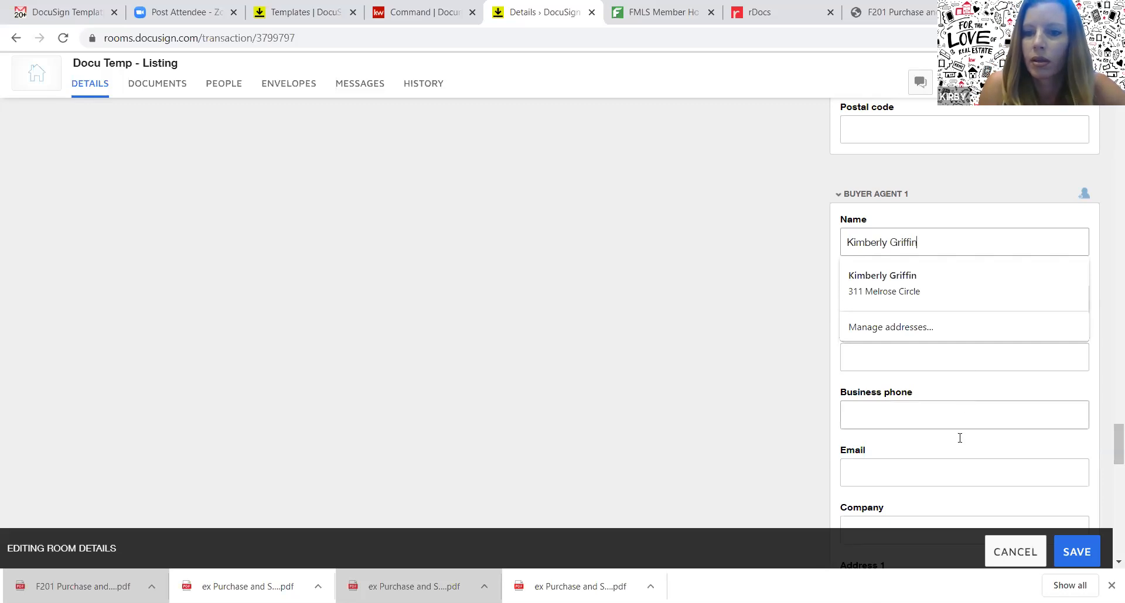
{"action": "left_click", "coordinate": [953, 475]}
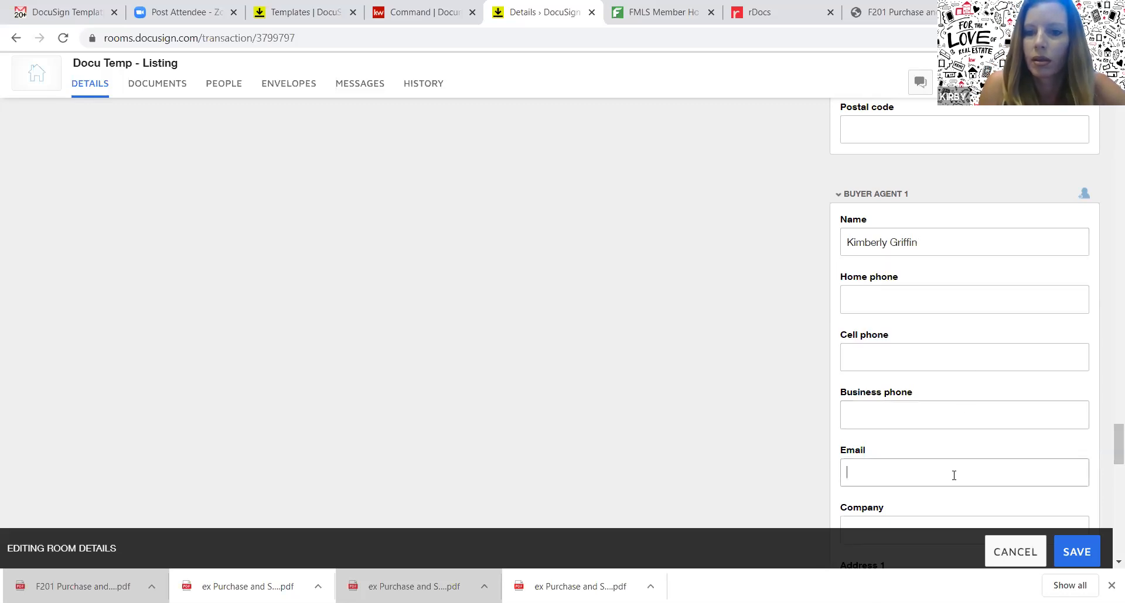
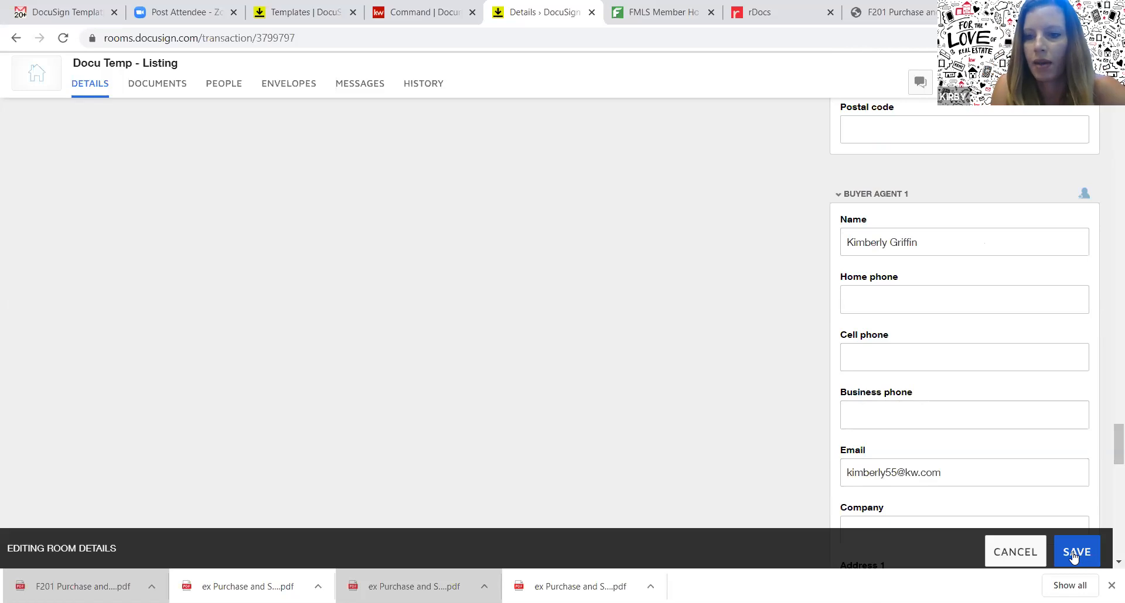
{"action": "left_click", "coordinate": [1074, 554]}
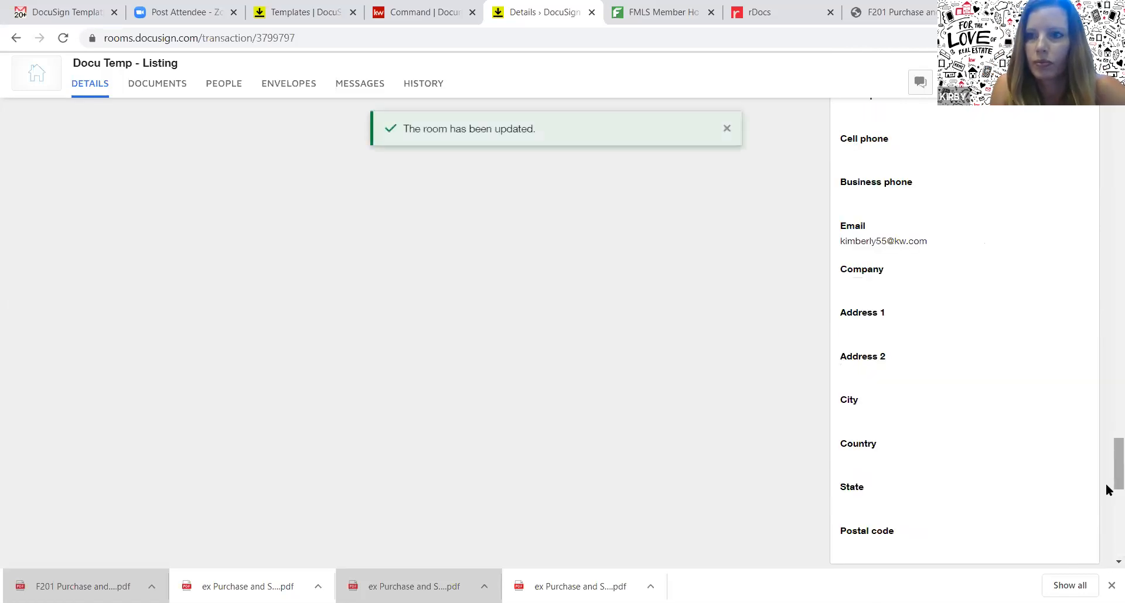
Scroll back to the top of the room page and move to the KW Command Documents page
{"action": "left_click_drag", "start_coordinate": [1108, 486], "coordinate": [1107, 101]}
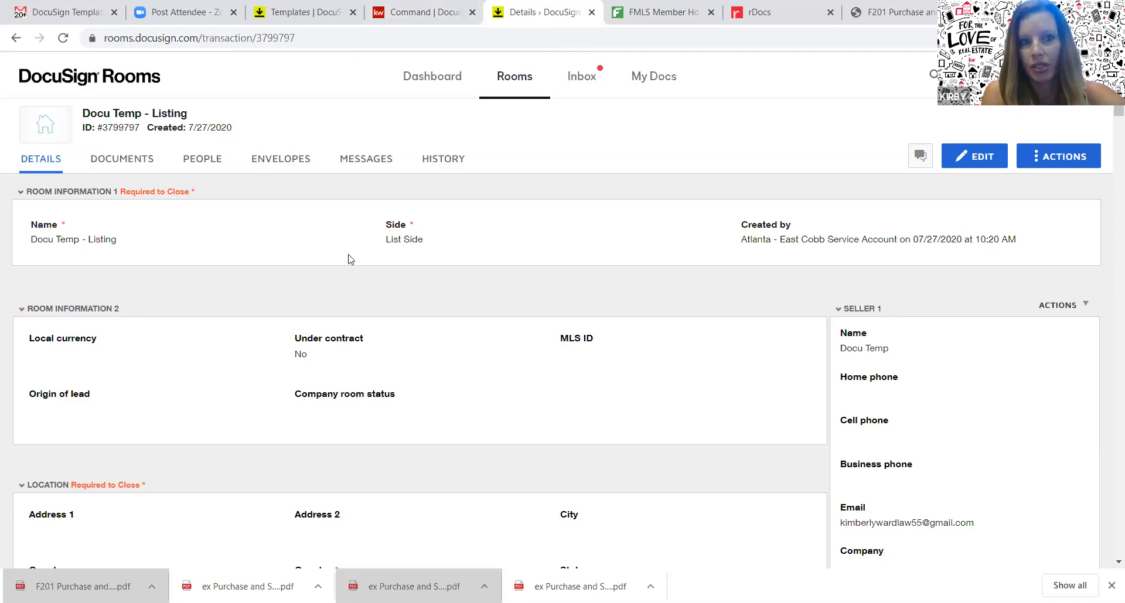
{"action": "key", "text": "ctrl+shift+Tab"}
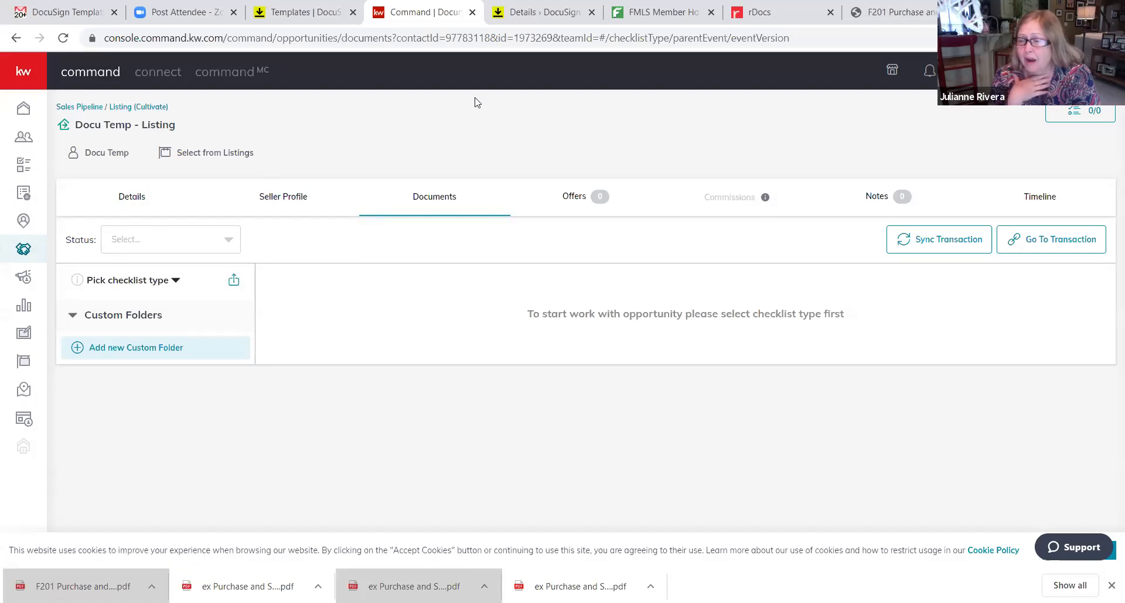
Return to the Docu Temp - Listing room details in DocuSign Rooms
{"action": "left_click", "coordinate": [533, 21]}
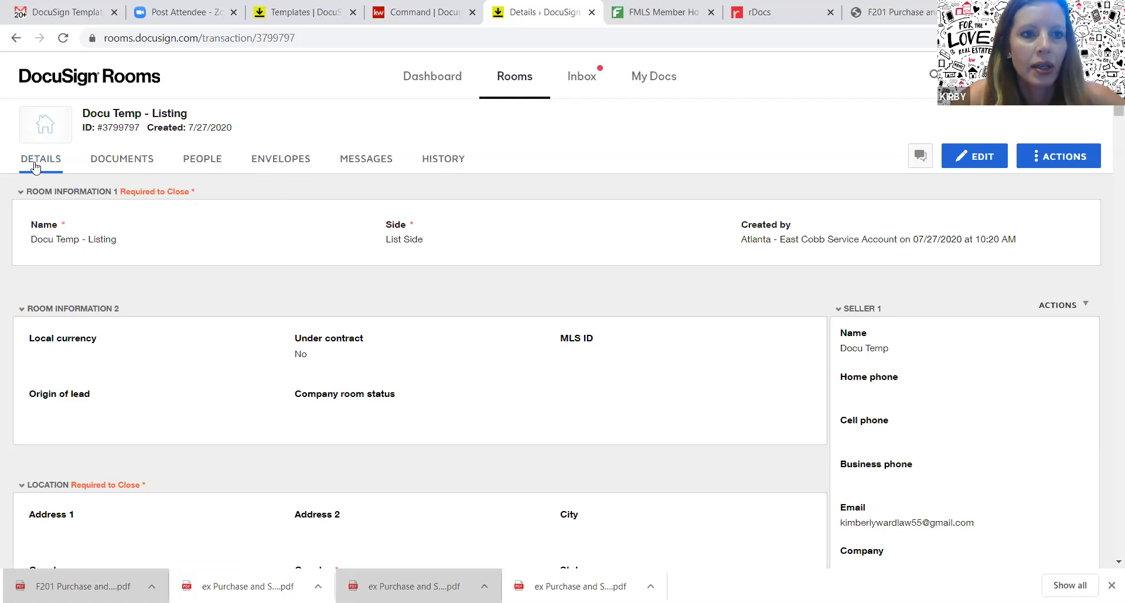
{"action": "left_click", "coordinate": [277, 155]}
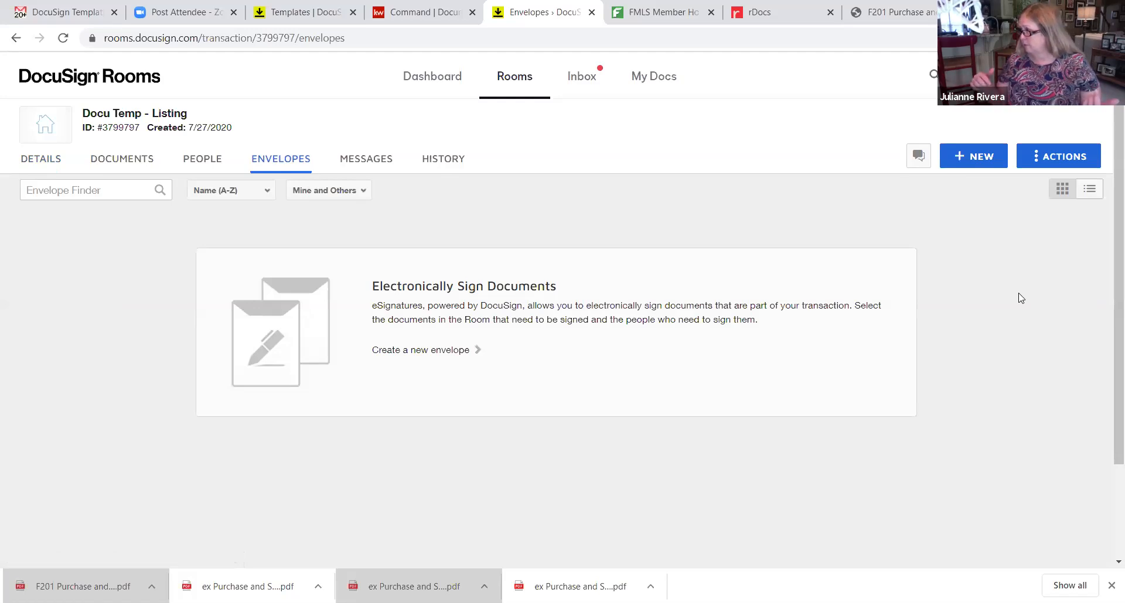
Create a new envelope in the room and rename it 'Purchase Sale 7/27/2020'
{"action": "left_click", "coordinate": [980, 161]}
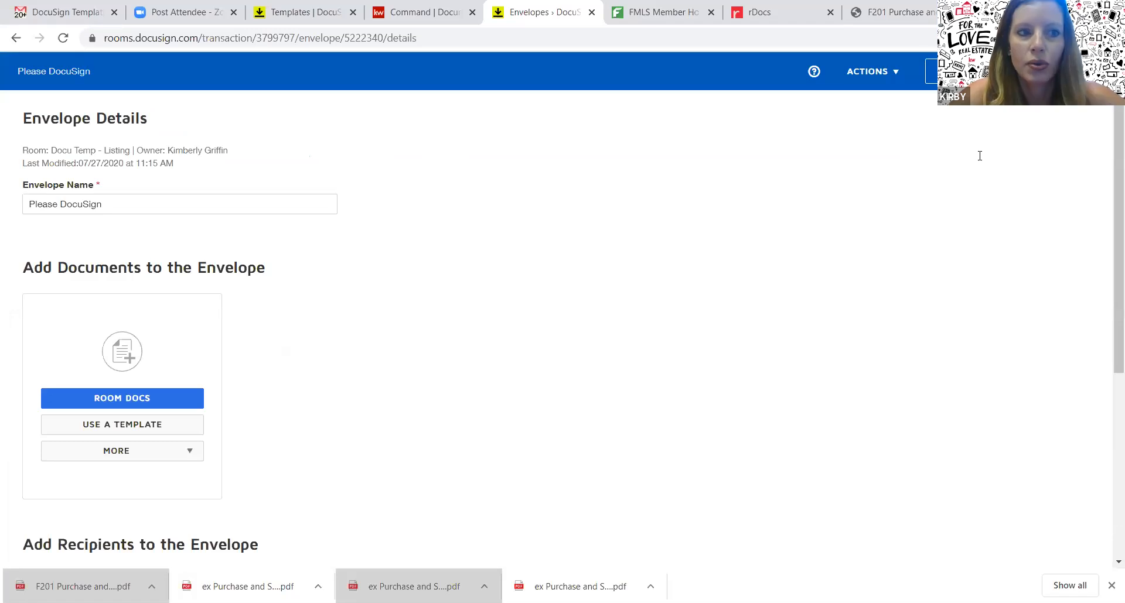
{"action": "left_click", "coordinate": [241, 207]}
{"action": "key", "text": "BackSpace"}
{"action": "key", "text": "BackSpace"}
{"action": "key", "text": "BackSpace"}
{"action": "key", "text": "BackSpace"}
{"action": "key", "text": "BackSpace"}
{"action": "key", "text": "BackSpace"}
{"action": "key", "text": "BackSpace"}
{"action": "key", "text": "BackSpace"}
{"action": "key", "text": "BackSpace"}
{"action": "key", "text": "BackSpace"}
{"action": "key", "text": "BackSpace"}
{"action": "key", "text": "BackSpace"}
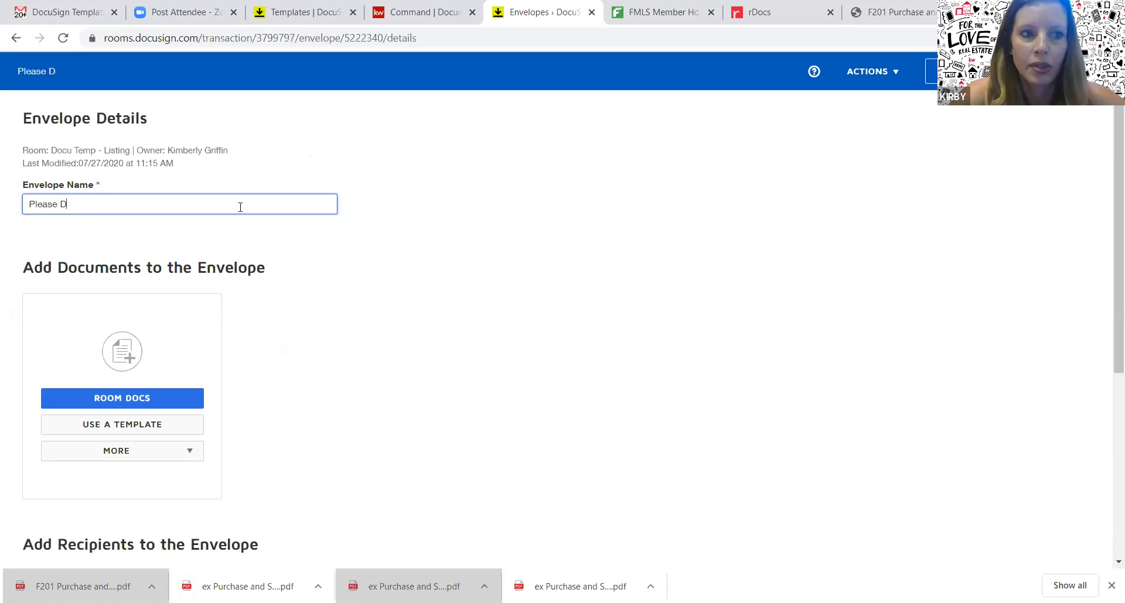
{"action": "key", "text": "BackSpace"}
{"action": "key", "text": "BackSpace"}
{"action": "key", "text": "BackSpace"}
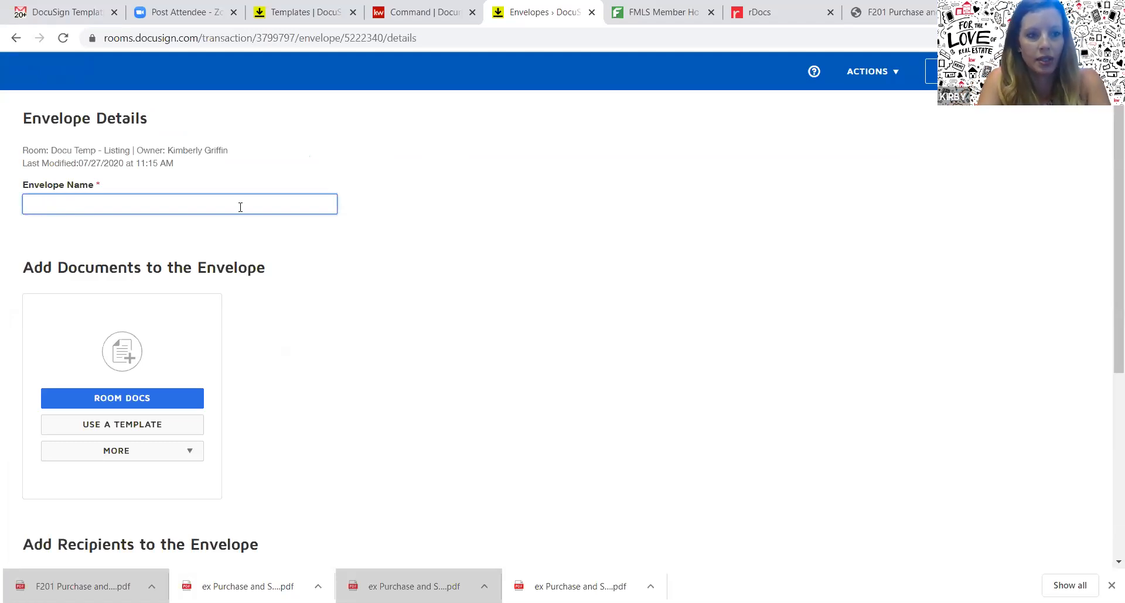
{"action": "type", "text": "Pu"}
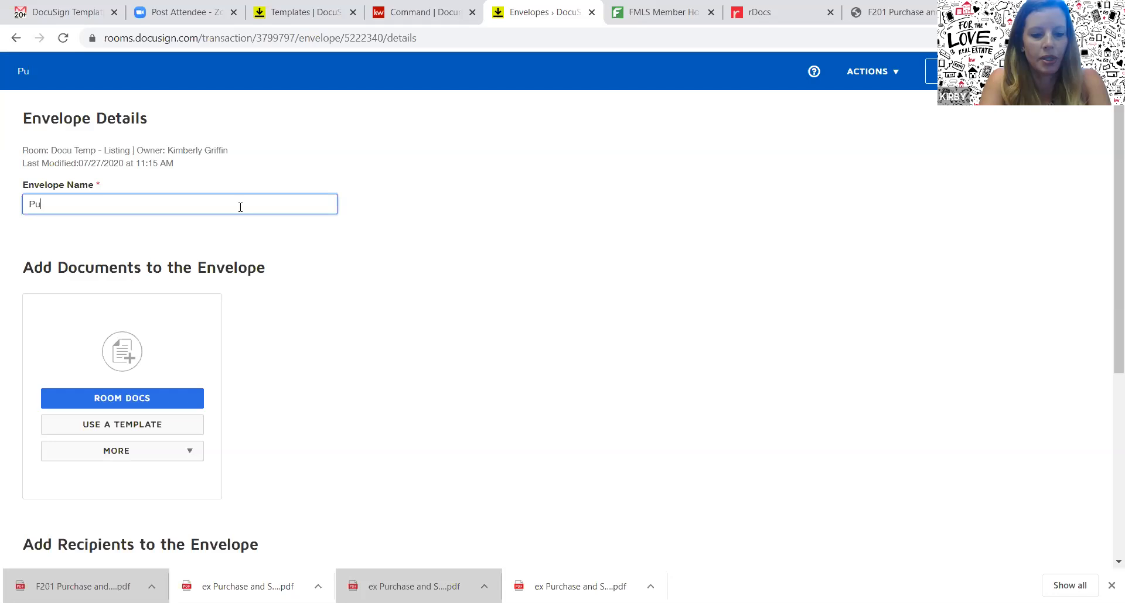
{"action": "type", "text": "rchase Sale "}
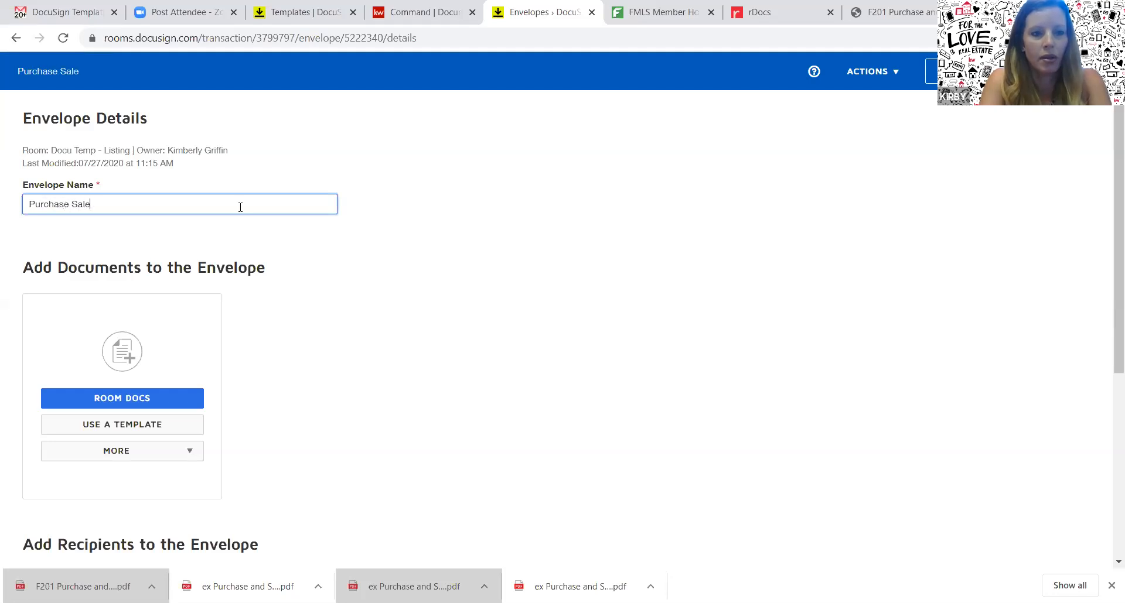
{"action": "type", "text": "7/27"}
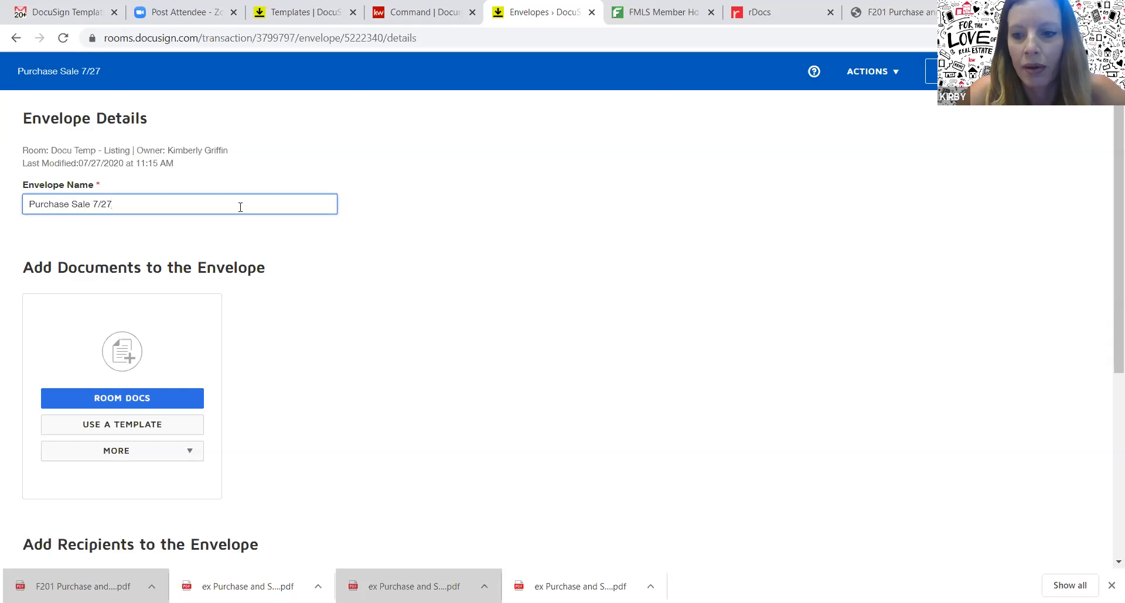
{"action": "type", "text": "/2020"}
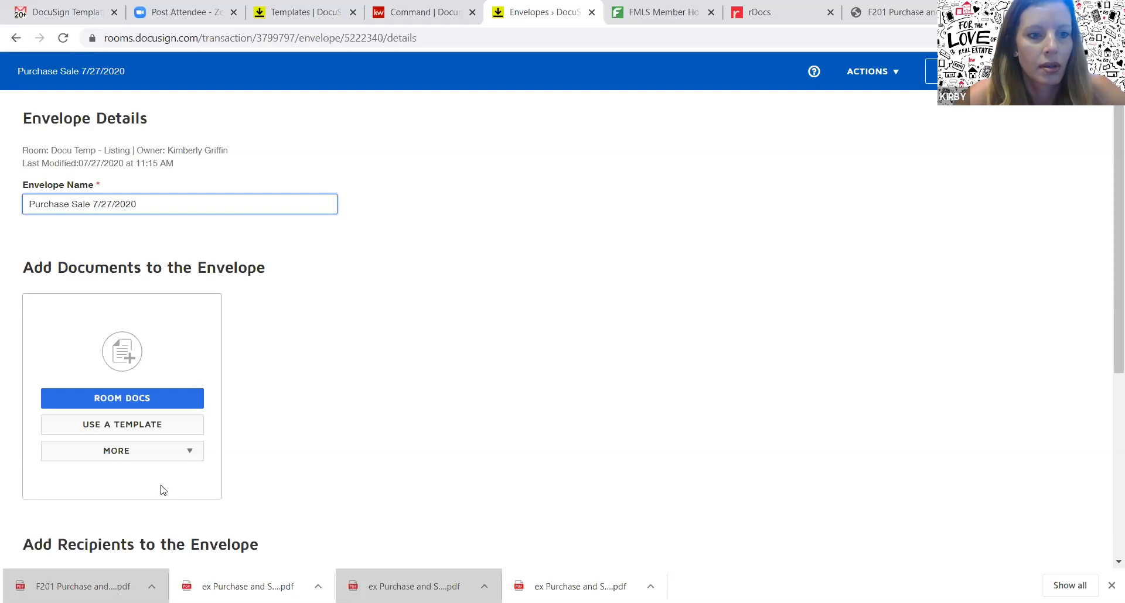
Tick the Purchase and Sale template, check Shared with Me, then return to My Templates
{"action": "left_click", "coordinate": [120, 427]}
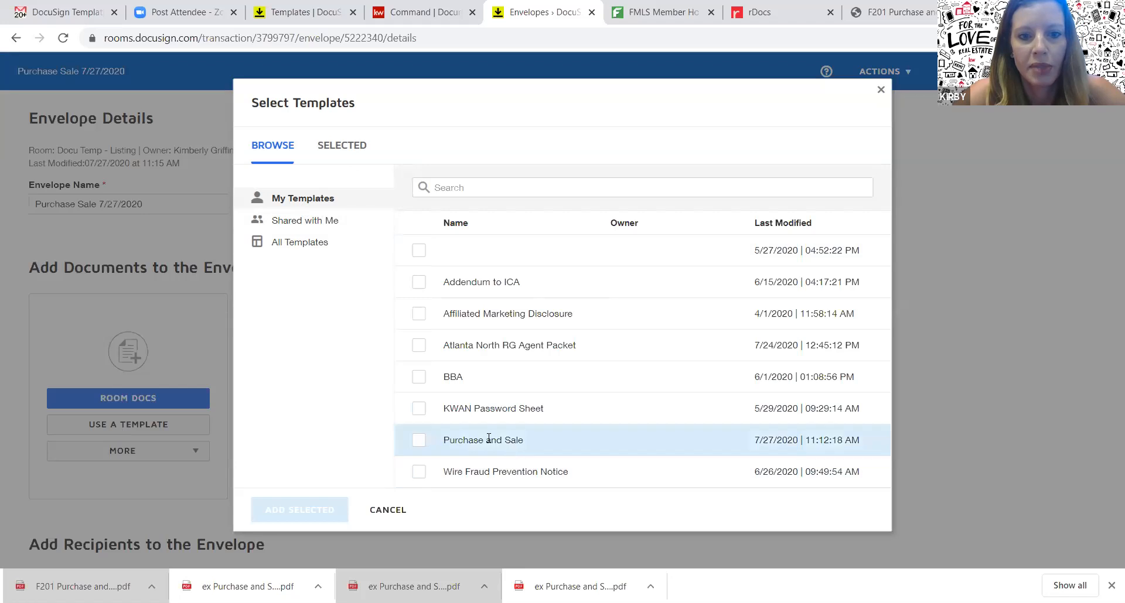
{"action": "left_click", "coordinate": [420, 447]}
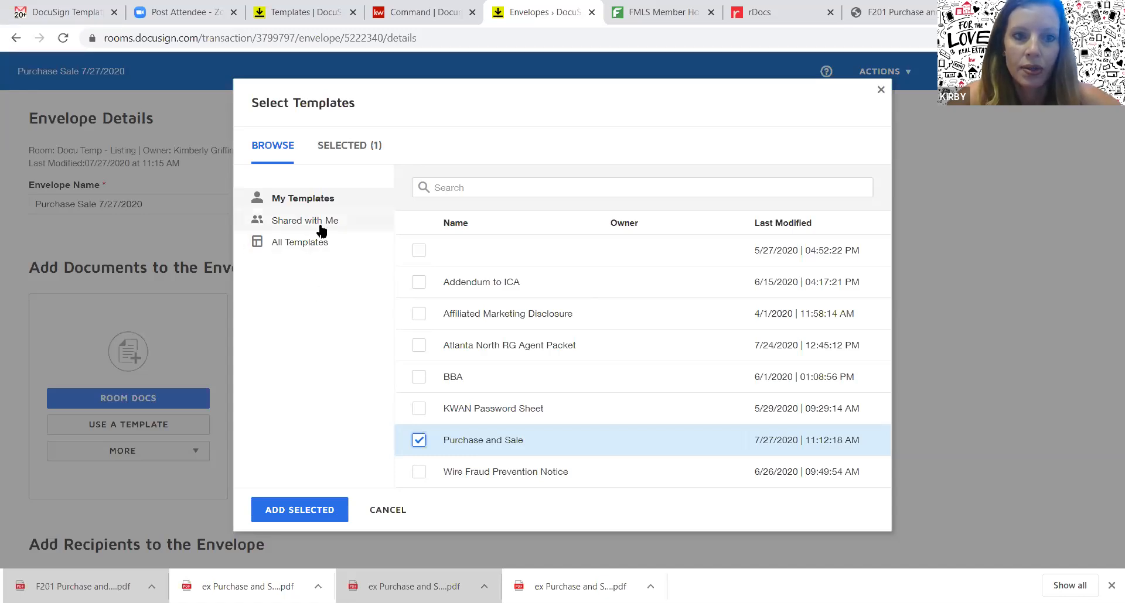
{"action": "left_click", "coordinate": [280, 227]}
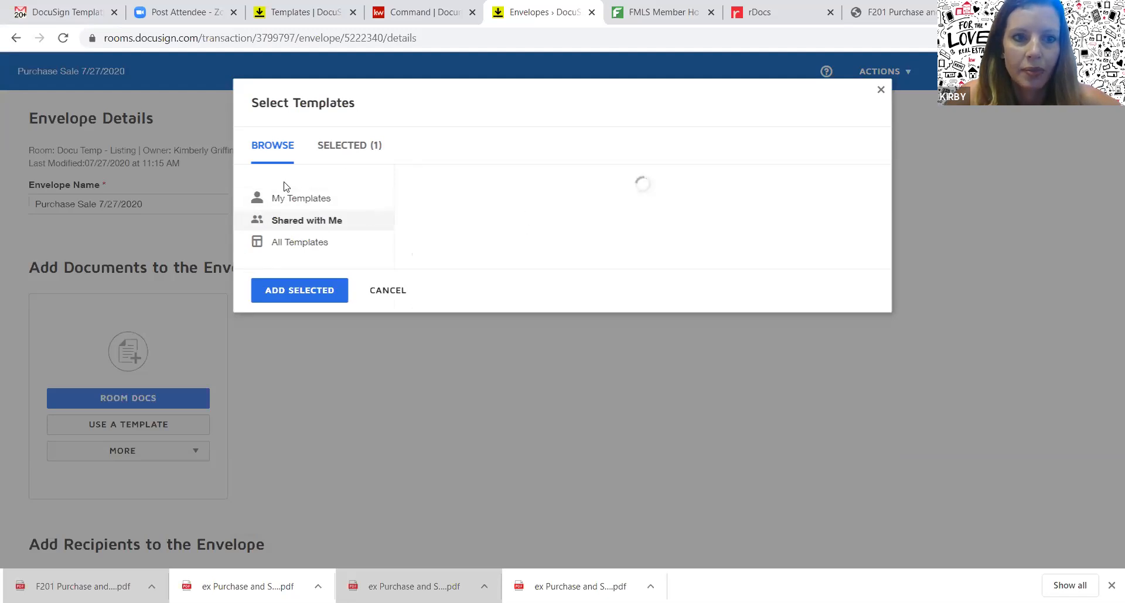
{"action": "left_click", "coordinate": [285, 200]}
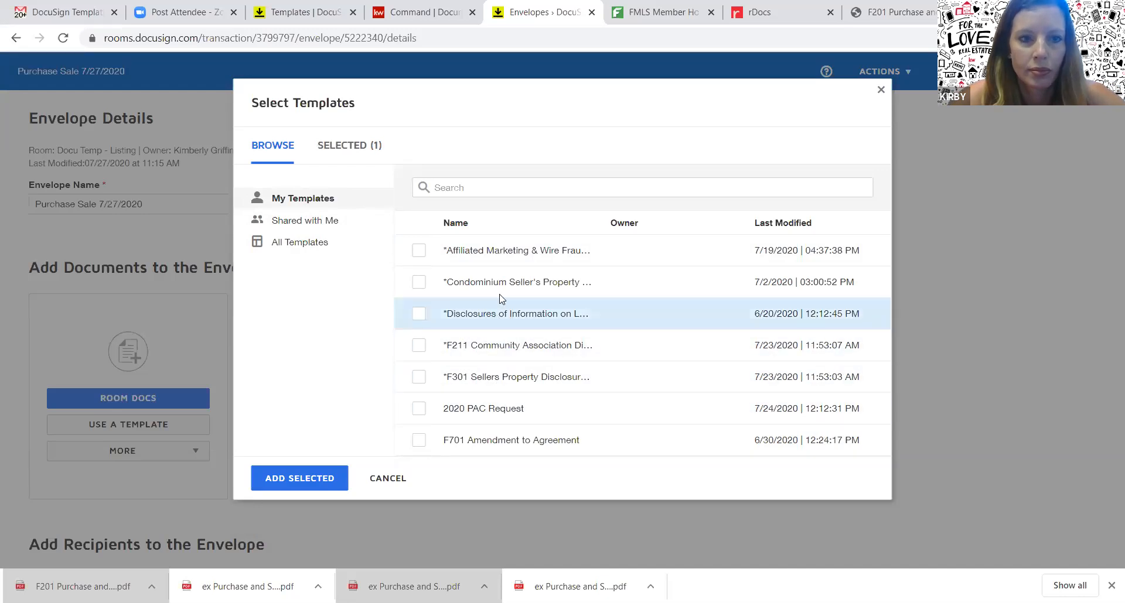
Cancel and reopen the template picker, then add the Purchase and Sale template to the envelope
{"action": "left_click", "coordinate": [333, 203]}
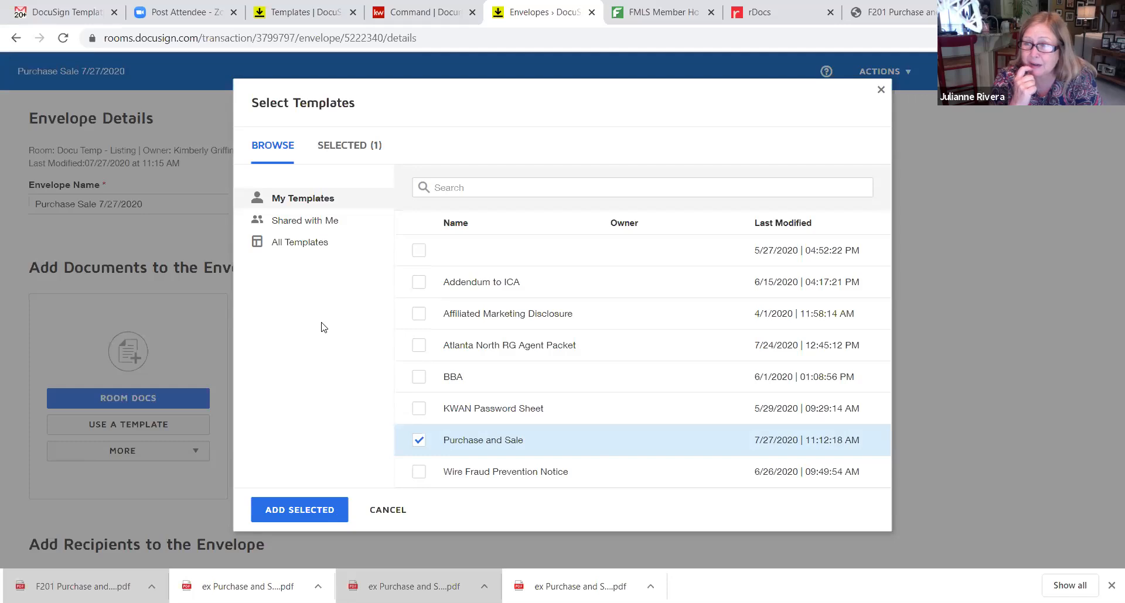
{"action": "left_click", "coordinate": [397, 513]}
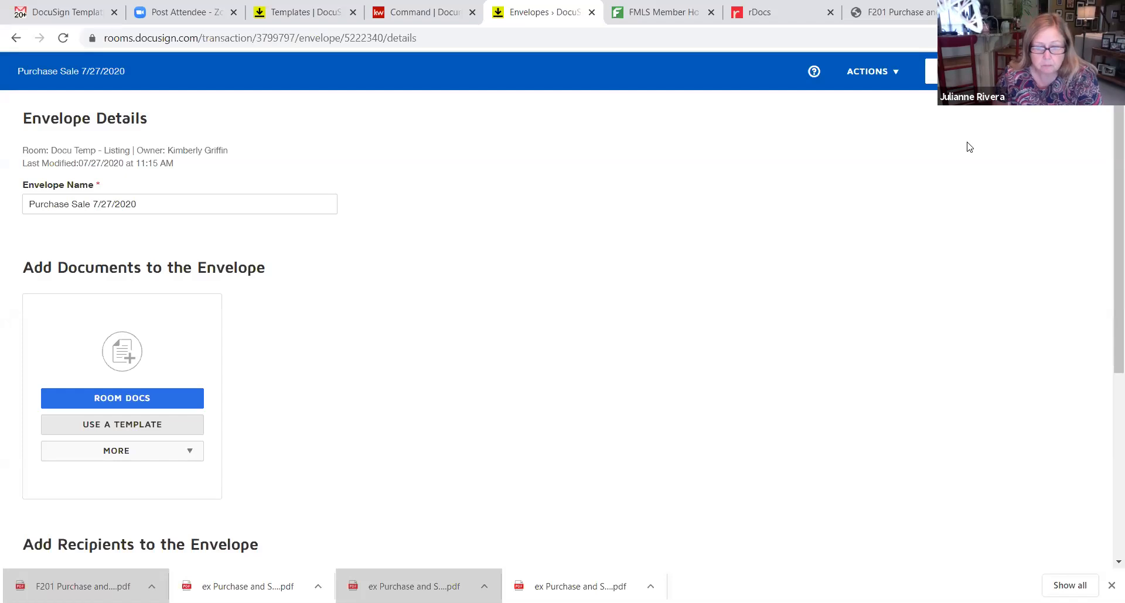
{"action": "left_click", "coordinate": [160, 430]}
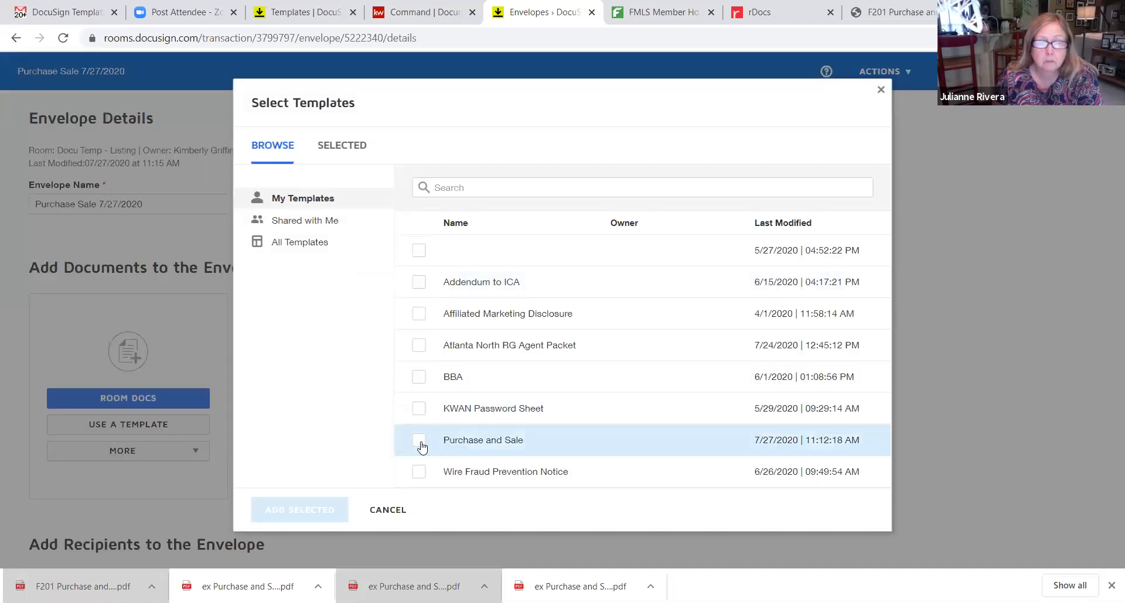
{"action": "left_click", "coordinate": [419, 443]}
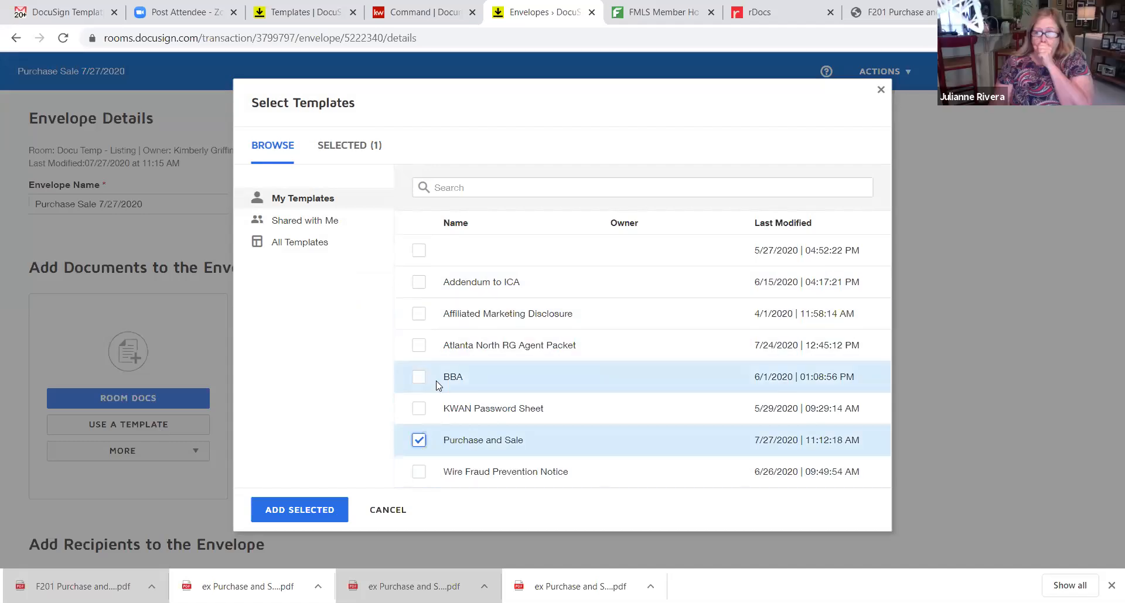
{"action": "left_click", "coordinate": [291, 518]}
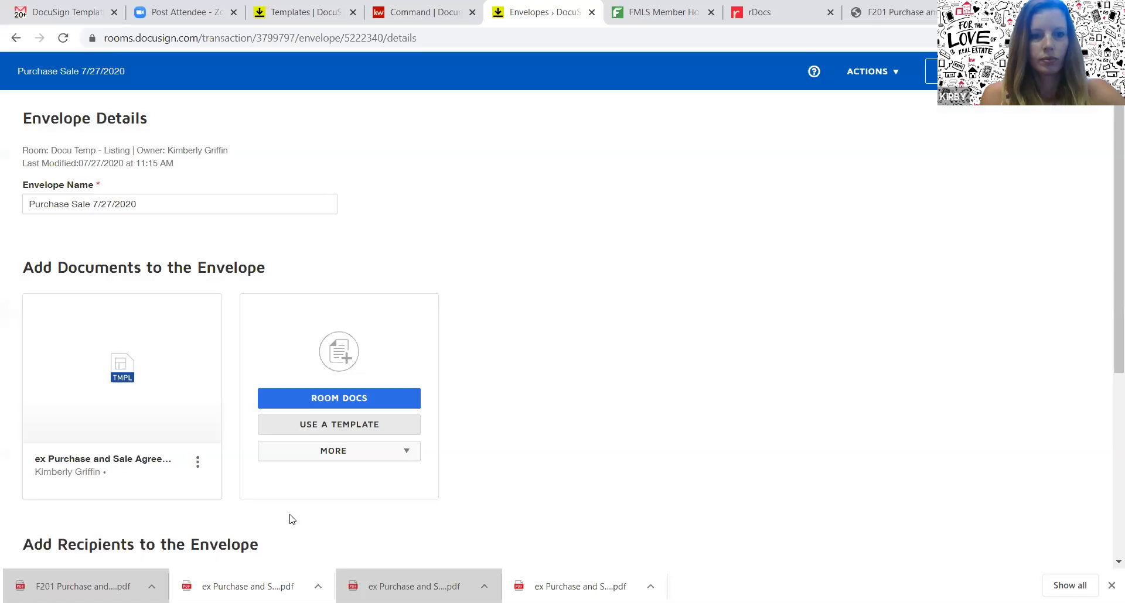
Scroll down the envelope page to the Add Recipients to the Envelope section
{"action": "scroll", "coordinate": [1106, 326], "scroll_direction": "down", "scroll_amount": 5}
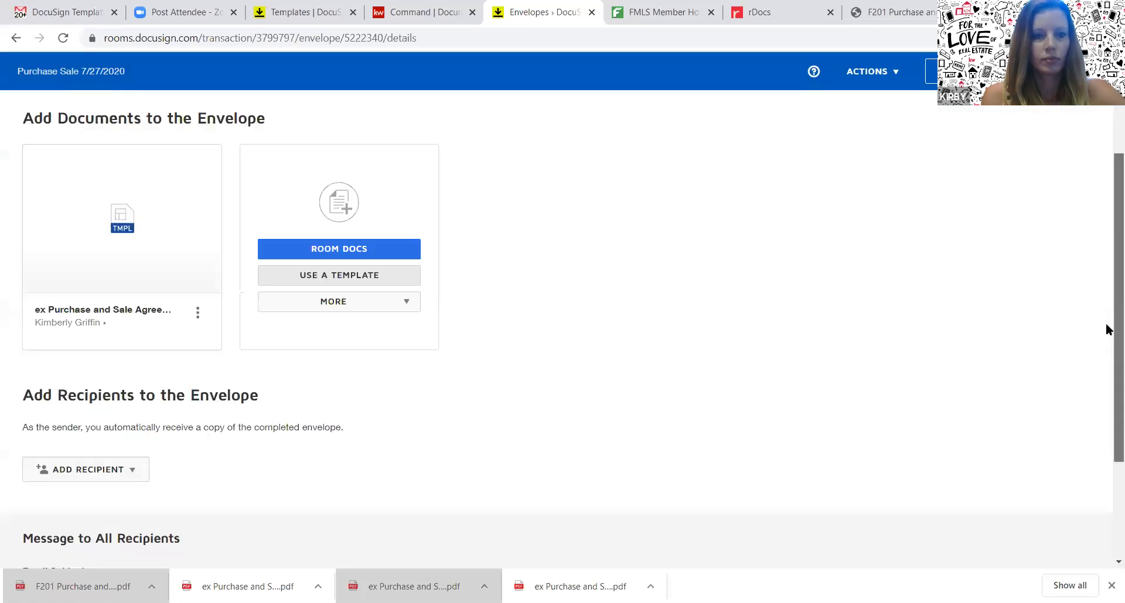
{"action": "scroll", "coordinate": [1106, 326], "scroll_direction": "up", "scroll_amount": 3}
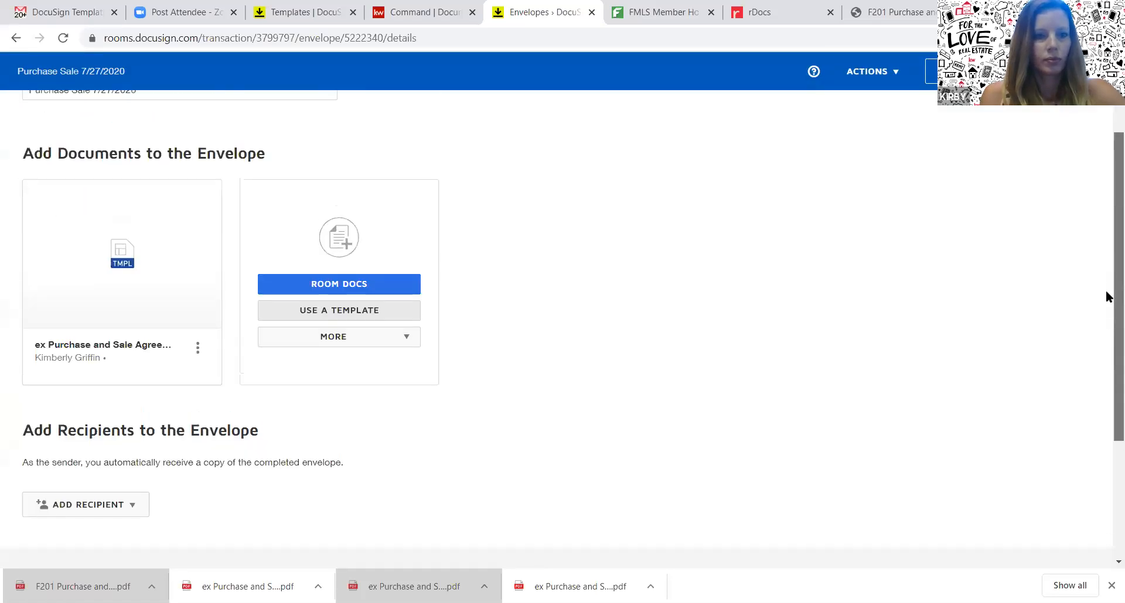
{"action": "scroll", "coordinate": [1107, 309], "scroll_direction": "down", "scroll_amount": 3}
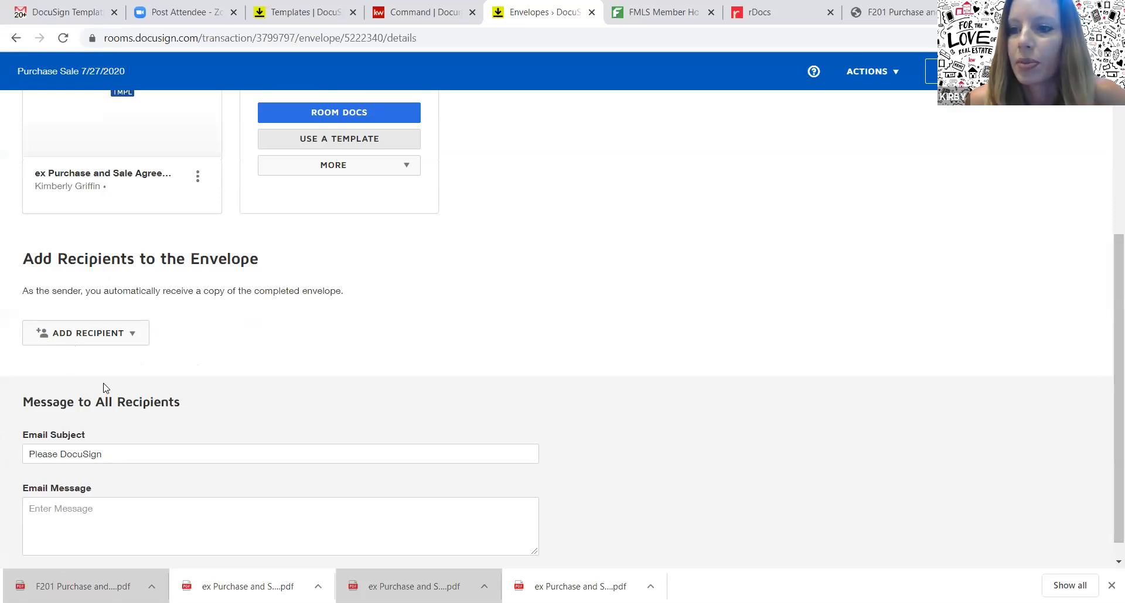
{"action": "scroll", "coordinate": [1105, 357], "scroll_direction": "down", "scroll_amount": 1}
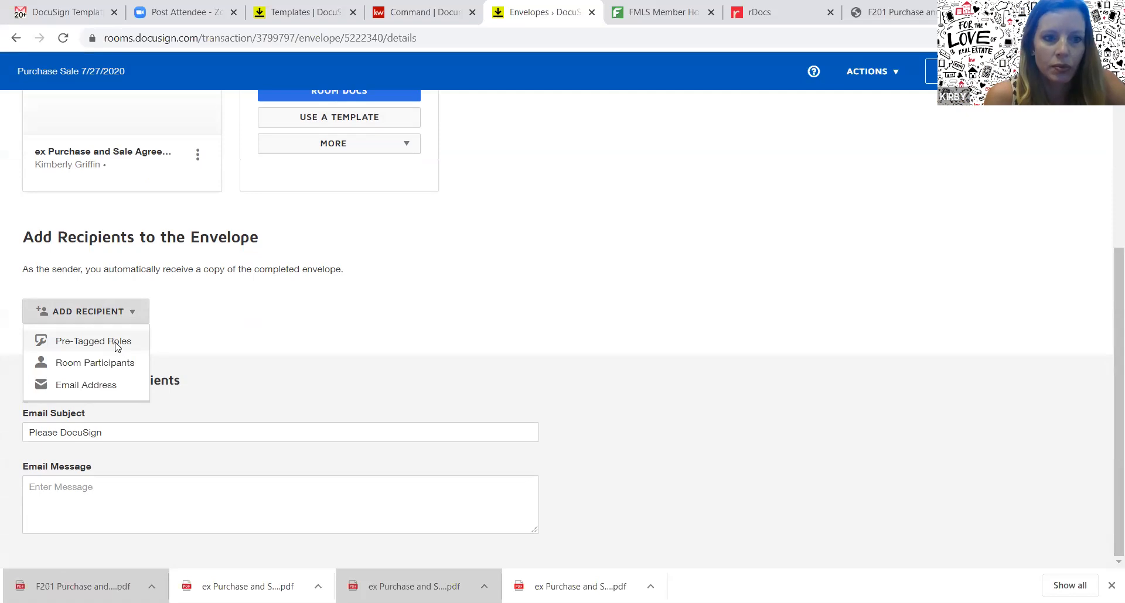
Add the listing agent as Agent and the test buyer contact as Buyer 1 from pre-tagged roles
{"action": "left_click", "coordinate": [115, 345]}
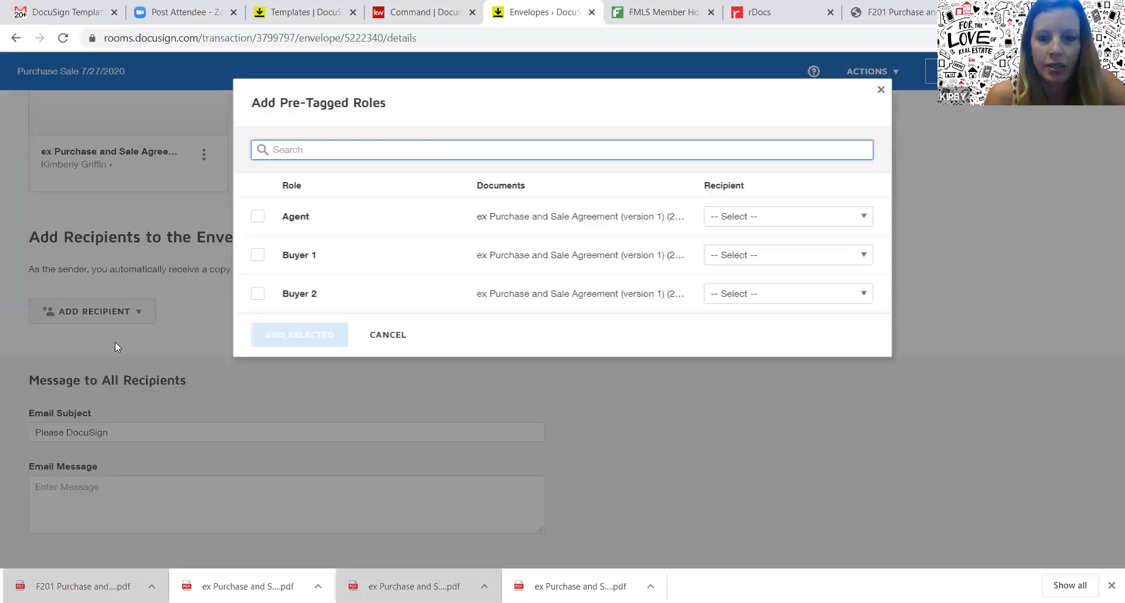
{"action": "left_click", "coordinate": [256, 218]}
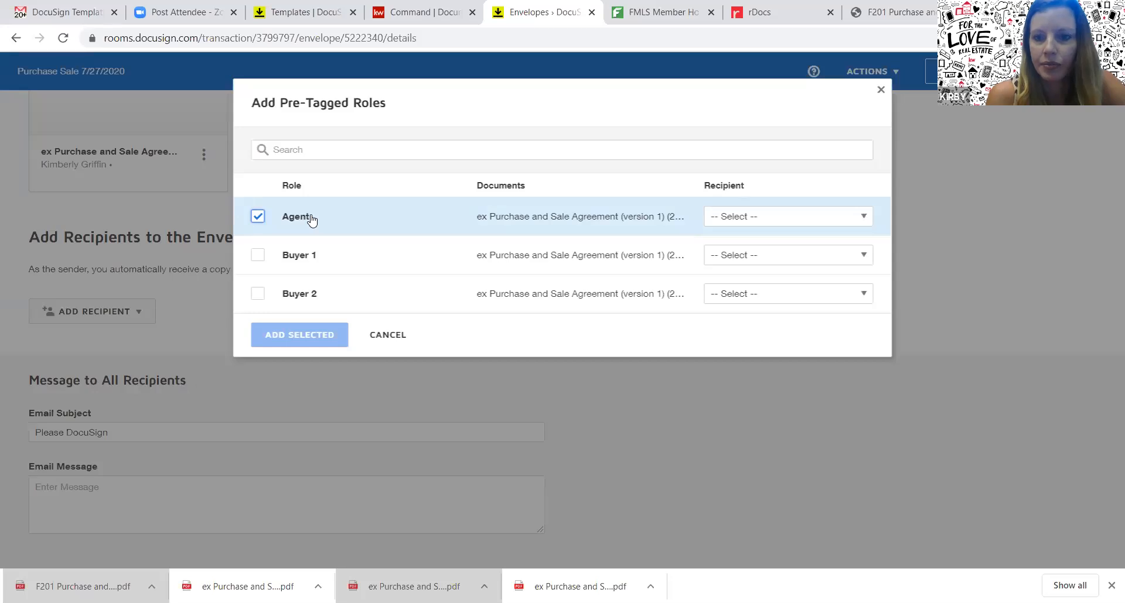
{"action": "left_click", "coordinate": [824, 221]}
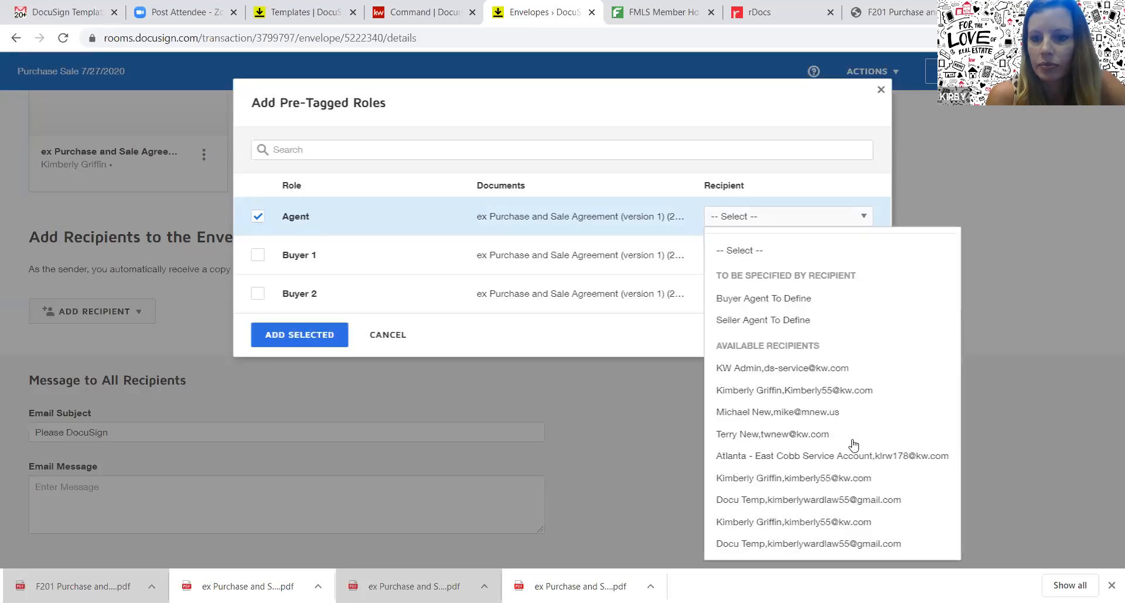
{"action": "left_click", "coordinate": [848, 522]}
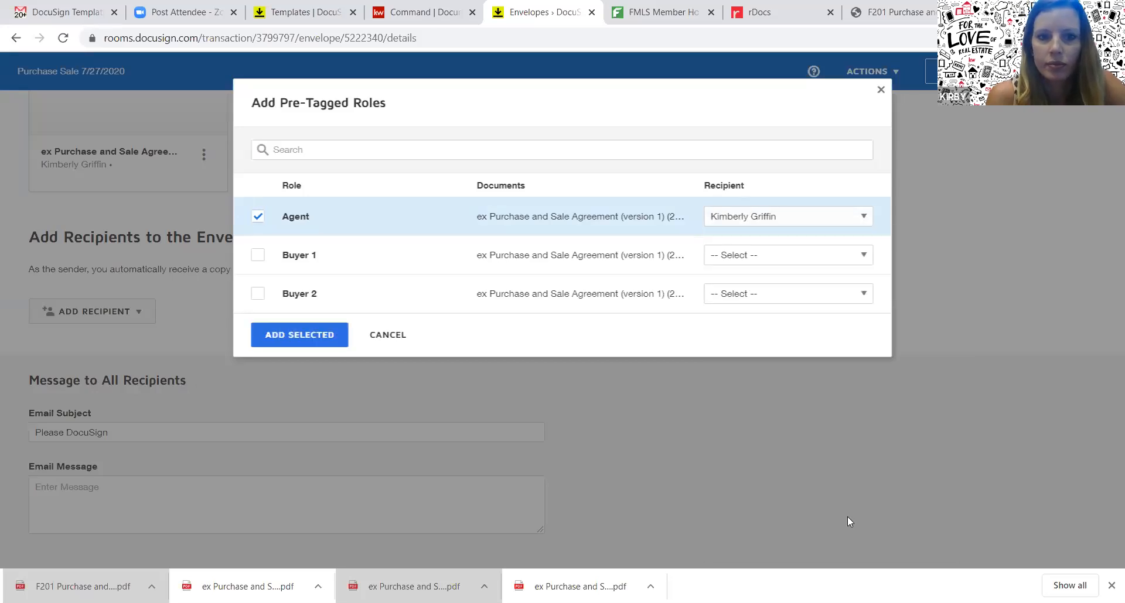
{"action": "left_click", "coordinate": [256, 256]}
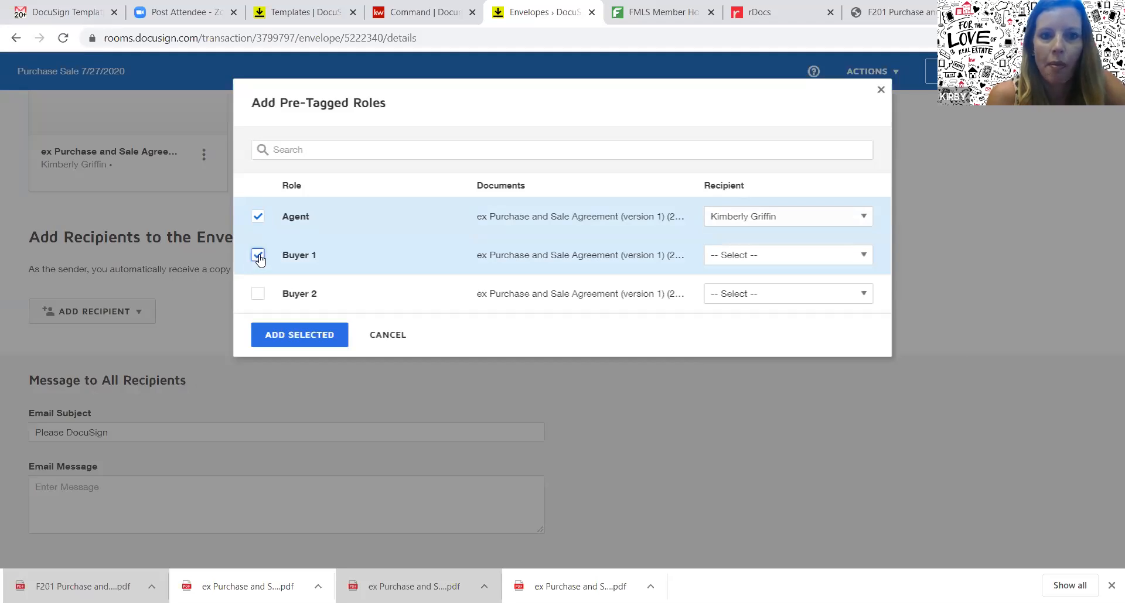
{"action": "left_click", "coordinate": [844, 256]}
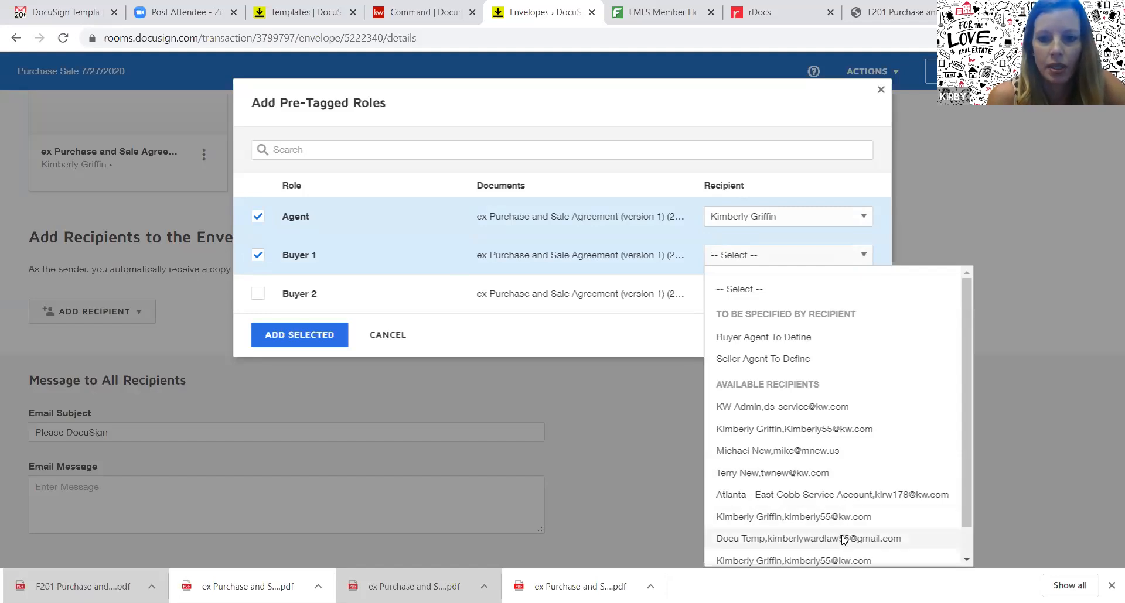
{"action": "left_click", "coordinate": [847, 539]}
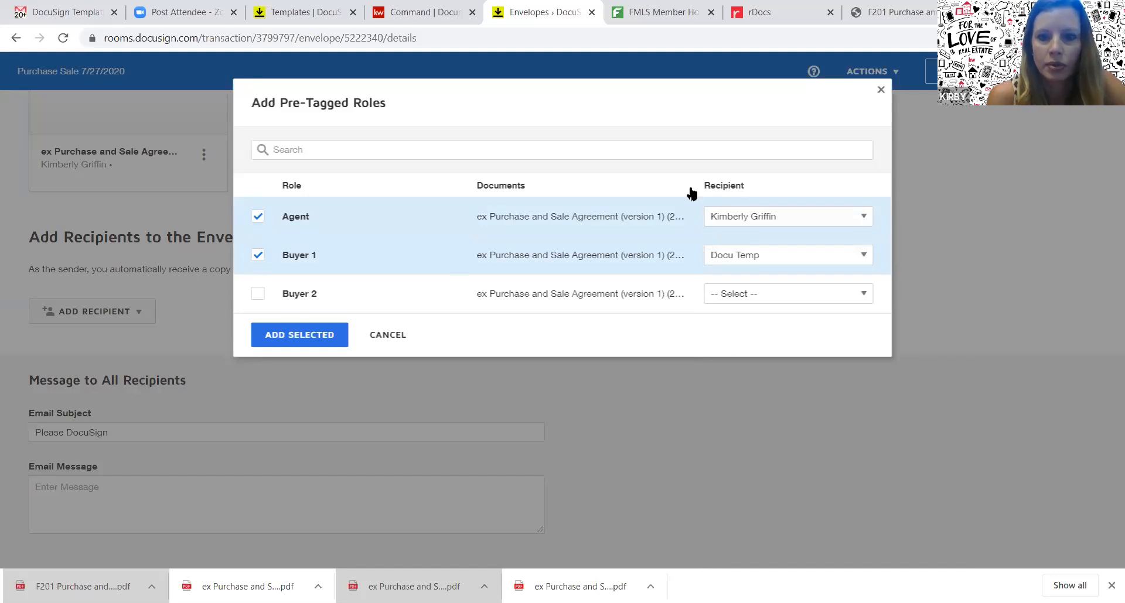
{"action": "left_click", "coordinate": [298, 335]}
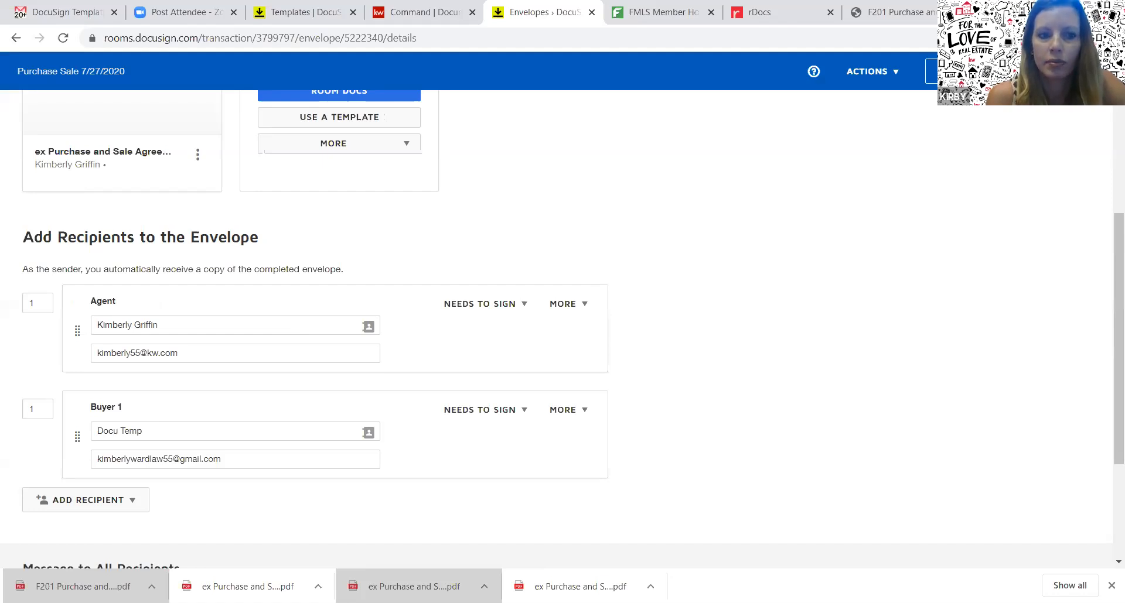
{"action": "left_click", "coordinate": [1070, 72]}
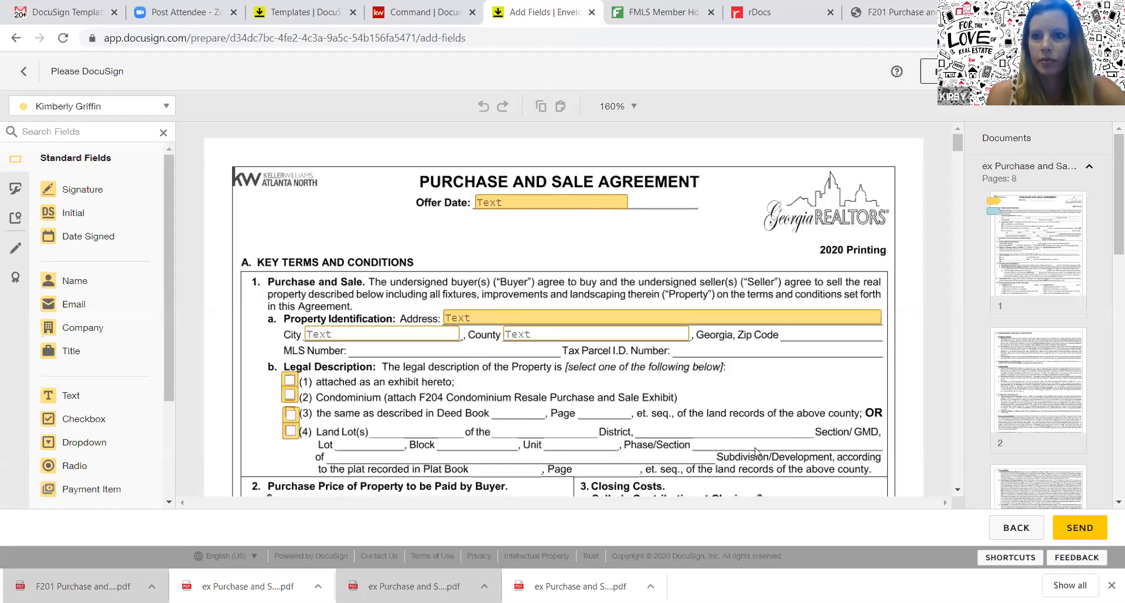
Scroll the thumbnails and document down through page 1 of the agreement
{"action": "scroll", "coordinate": [1107, 204], "scroll_direction": "down", "scroll_amount": 3}
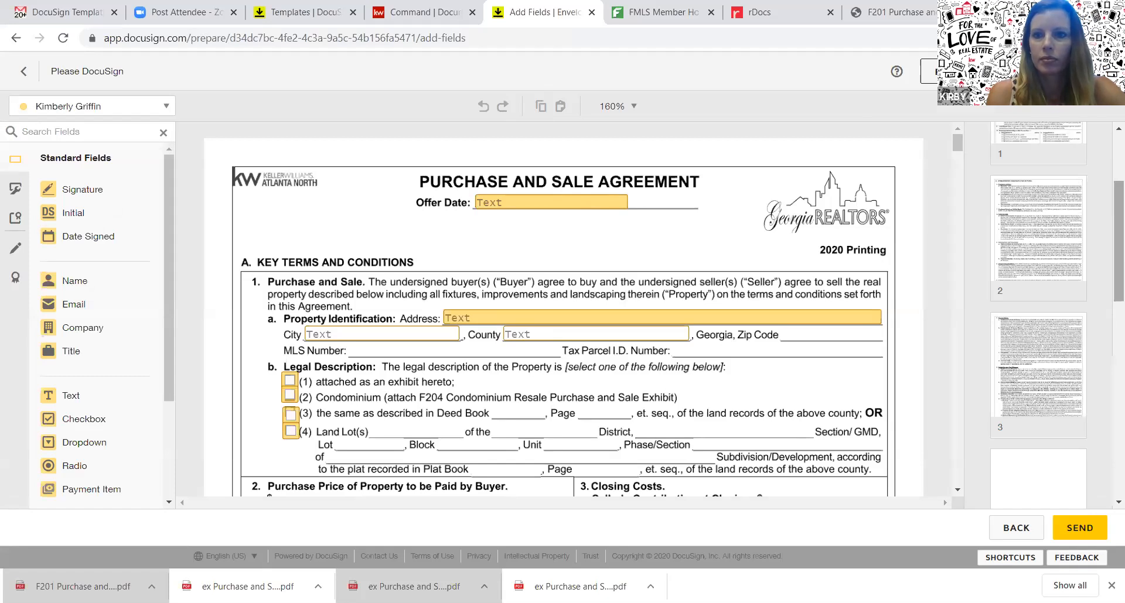
{"action": "left_click", "coordinate": [957, 489]}
{"action": "left_click_drag", "start_coordinate": [957, 491], "coordinate": [957, 492]}
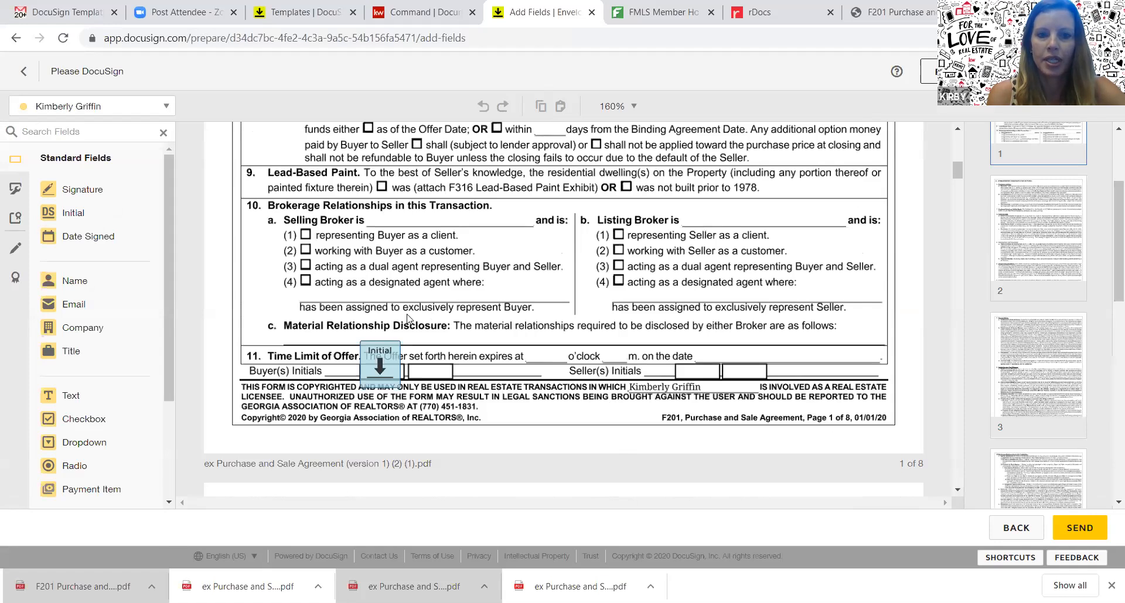
Replace the old Initial field with a Docu Temp Initial field on the Buyer(s) Initials line
{"action": "left_click", "coordinate": [381, 353]}
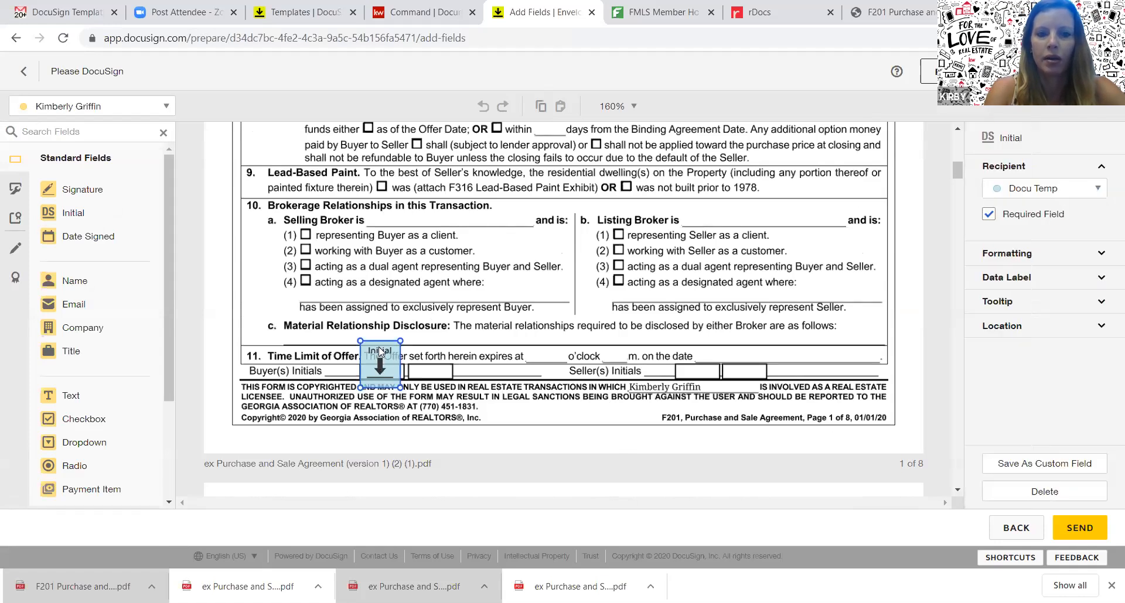
{"action": "key", "text": "Delete"}
{"action": "left_click", "coordinate": [137, 113]}
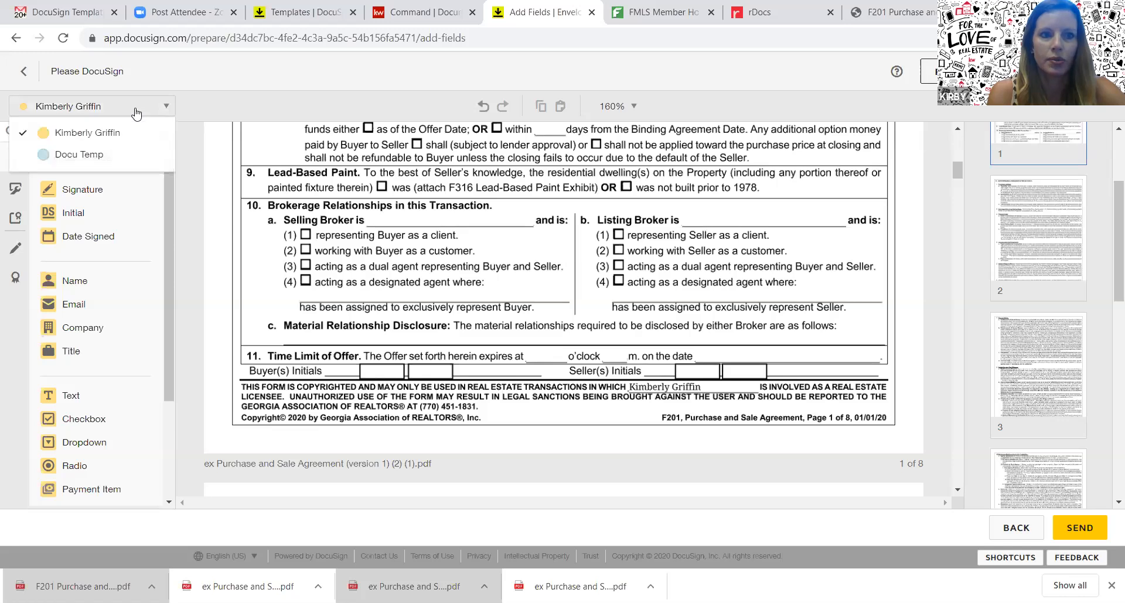
{"action": "left_click", "coordinate": [76, 154]}
{"action": "left_click_drag", "start_coordinate": [73, 213], "coordinate": [359, 345]}
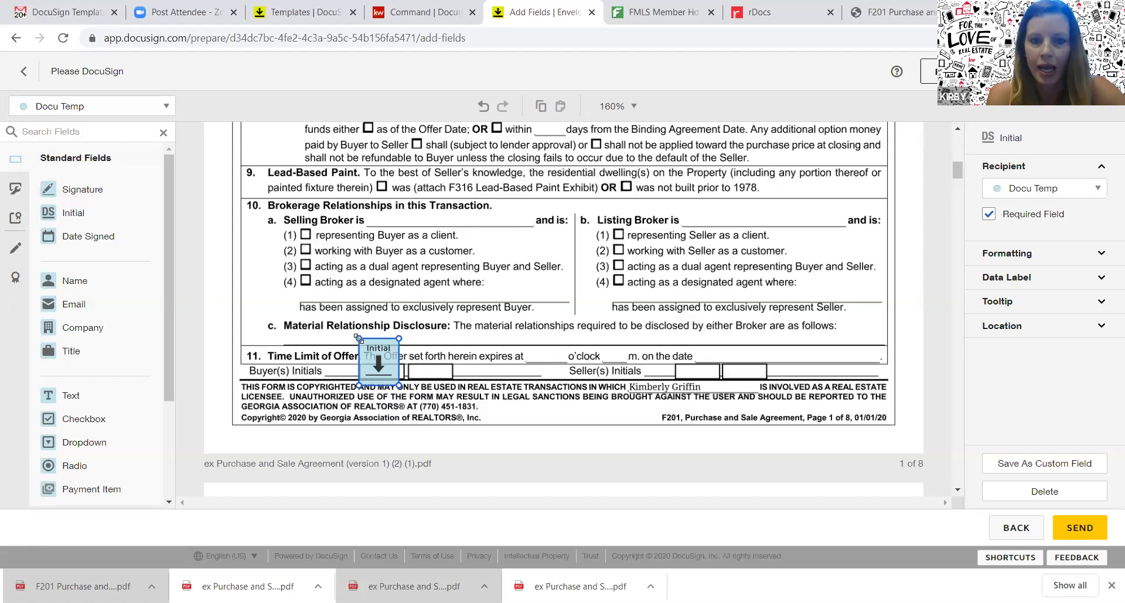
Scroll through the remaining pages and return to the room's envelope details
{"action": "left_click", "coordinate": [959, 489]}
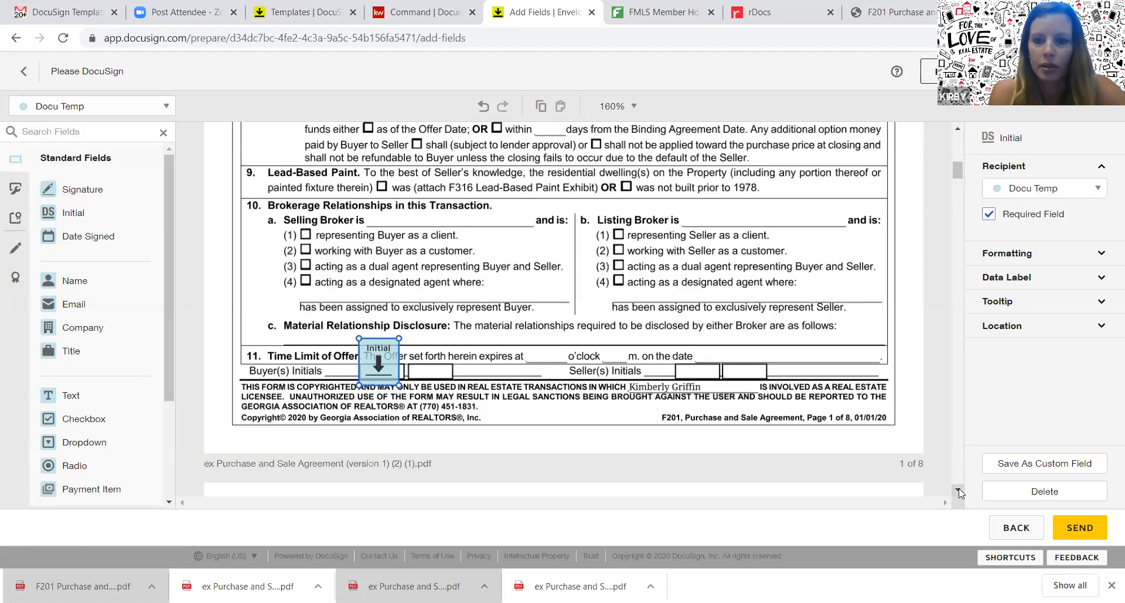
{"action": "left_click", "coordinate": [959, 490]}
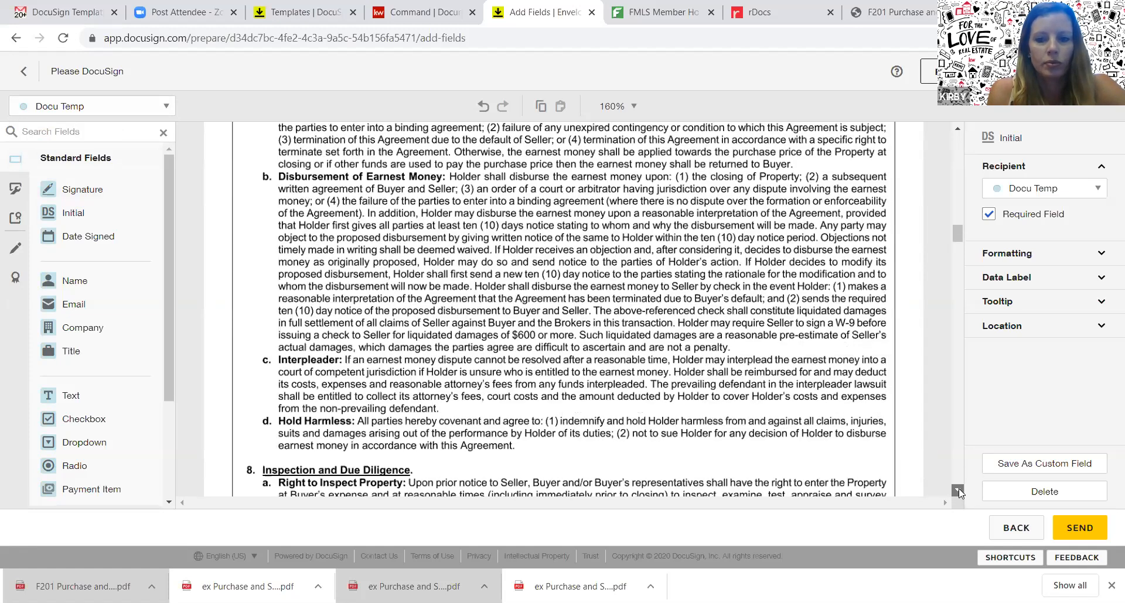
{"action": "left_click", "coordinate": [959, 490]}
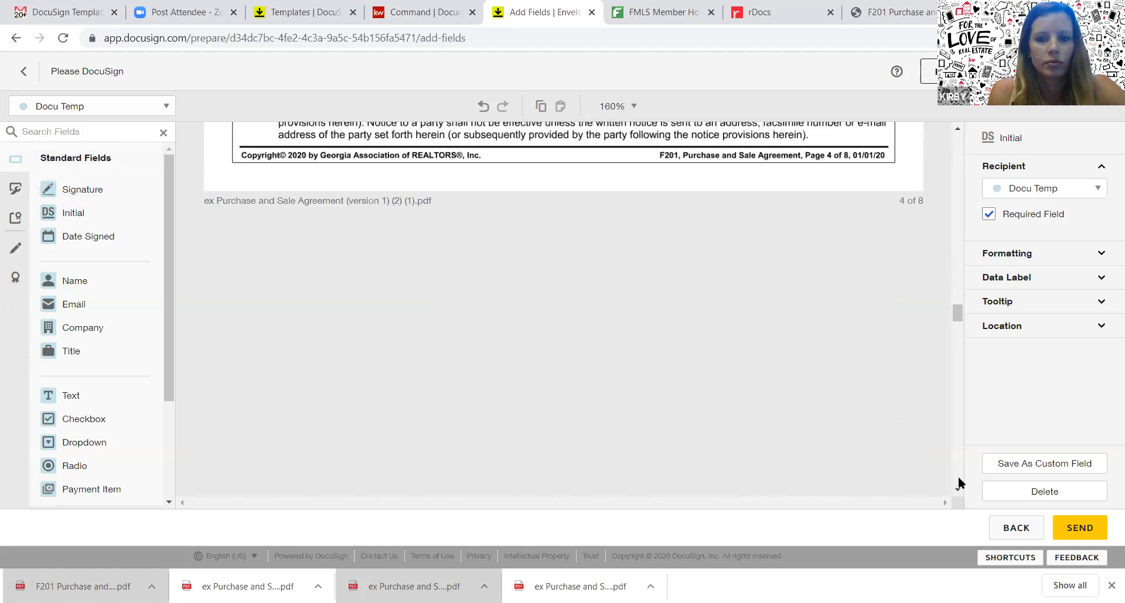
{"action": "left_click", "coordinate": [959, 477]}
{"action": "mouse_move", "coordinate": [959, 470]}
{"action": "left_mouse_down"}
{"action": "mouse_move", "coordinate": [958, 428]}
{"action": "mouse_move", "coordinate": [957, 476]}
{"action": "left_mouse_up"}
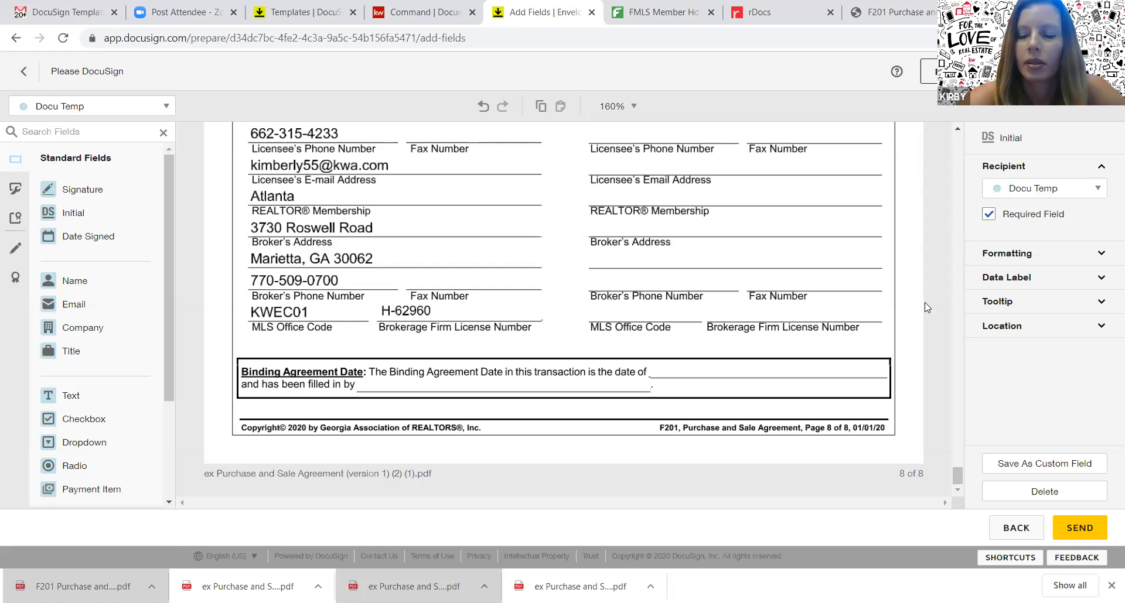
{"action": "left_click", "coordinate": [1022, 530]}
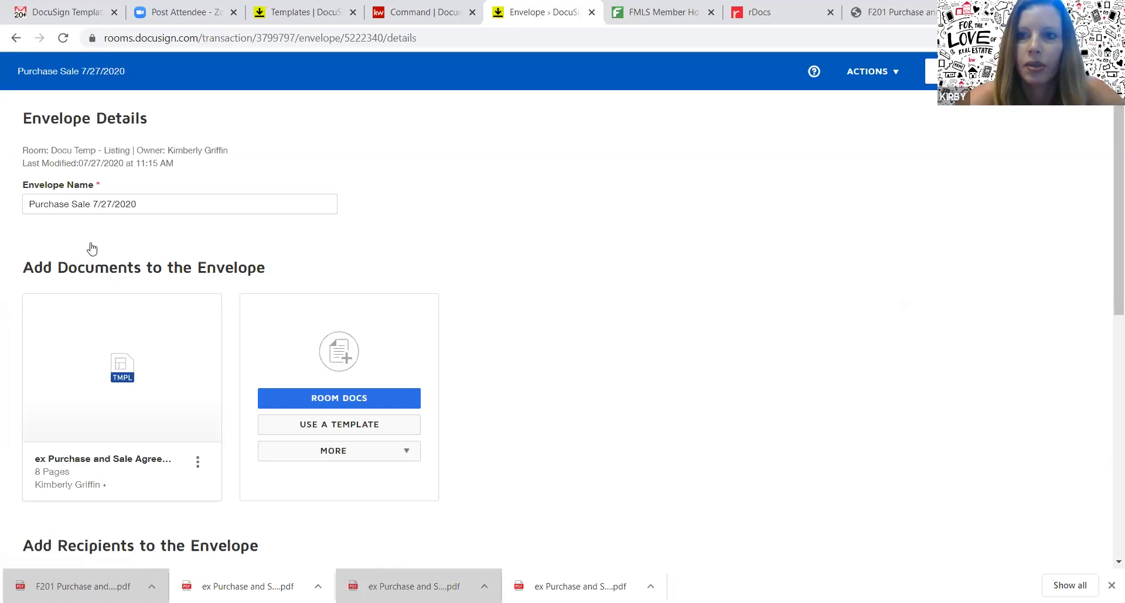
Reopen the draft envelope's fields and enter 7/27/2020 in the Offer Date field
{"action": "left_click", "coordinate": [932, 71]}
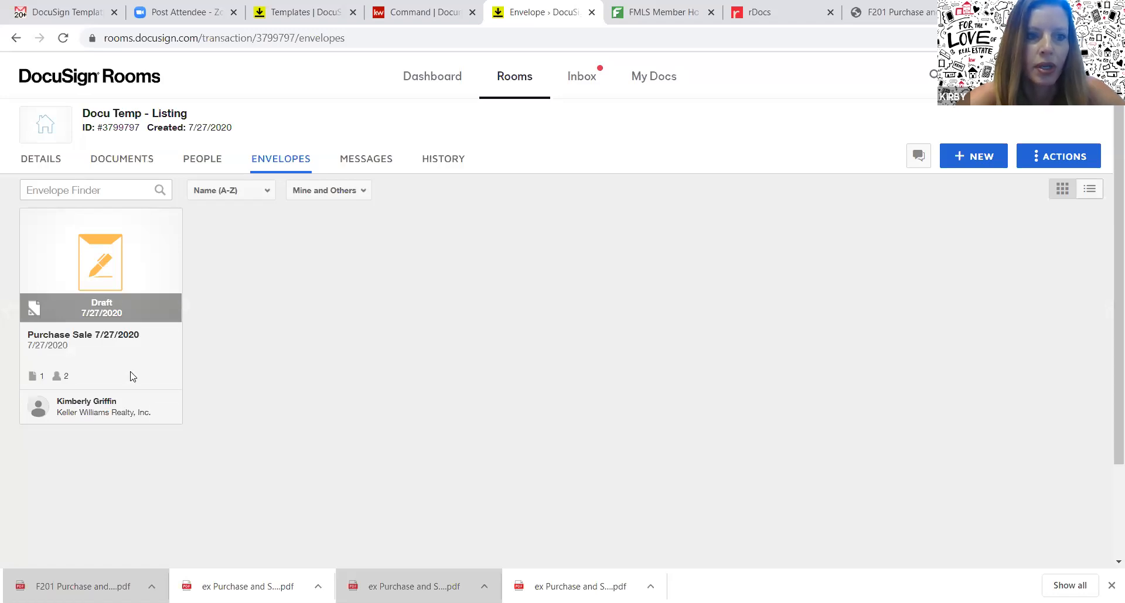
{"action": "left_click", "coordinate": [107, 268]}
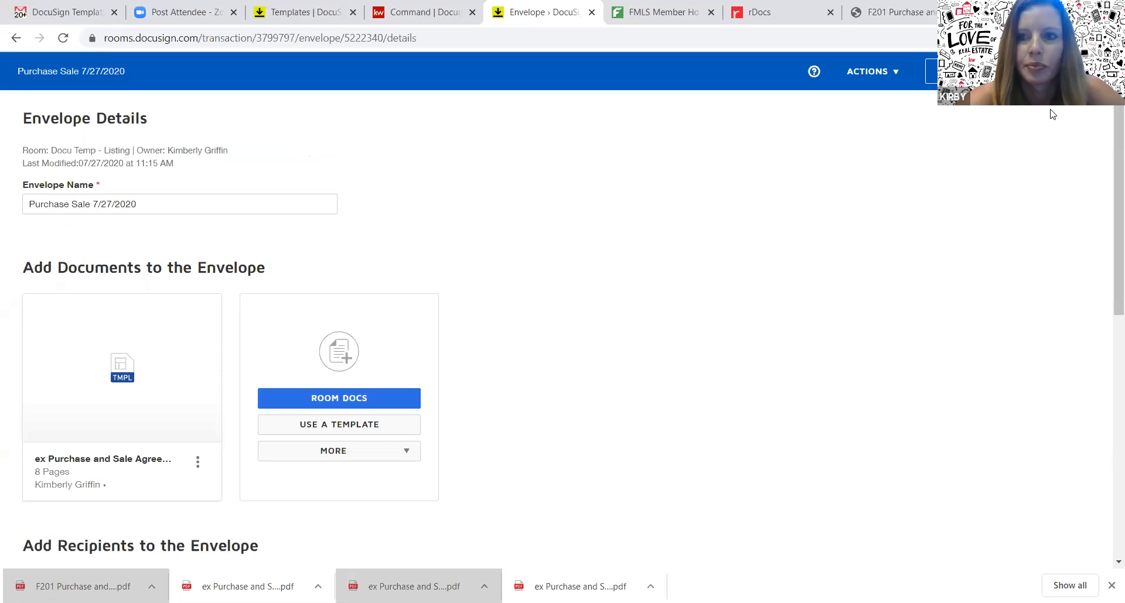
{"action": "left_click", "coordinate": [1076, 72]}
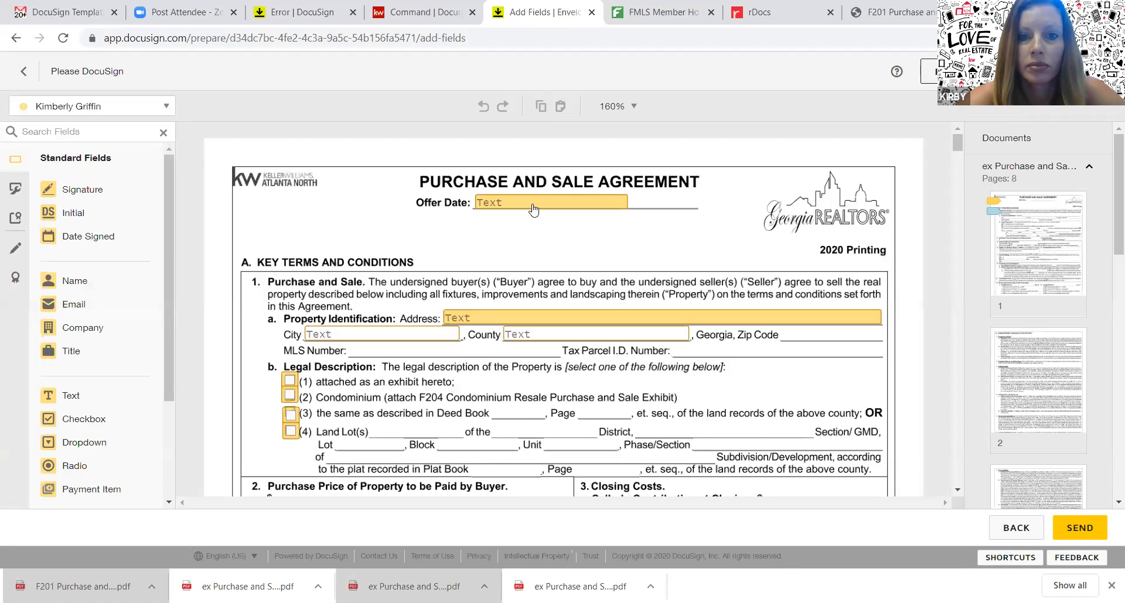
{"action": "left_click", "coordinate": [533, 210]}
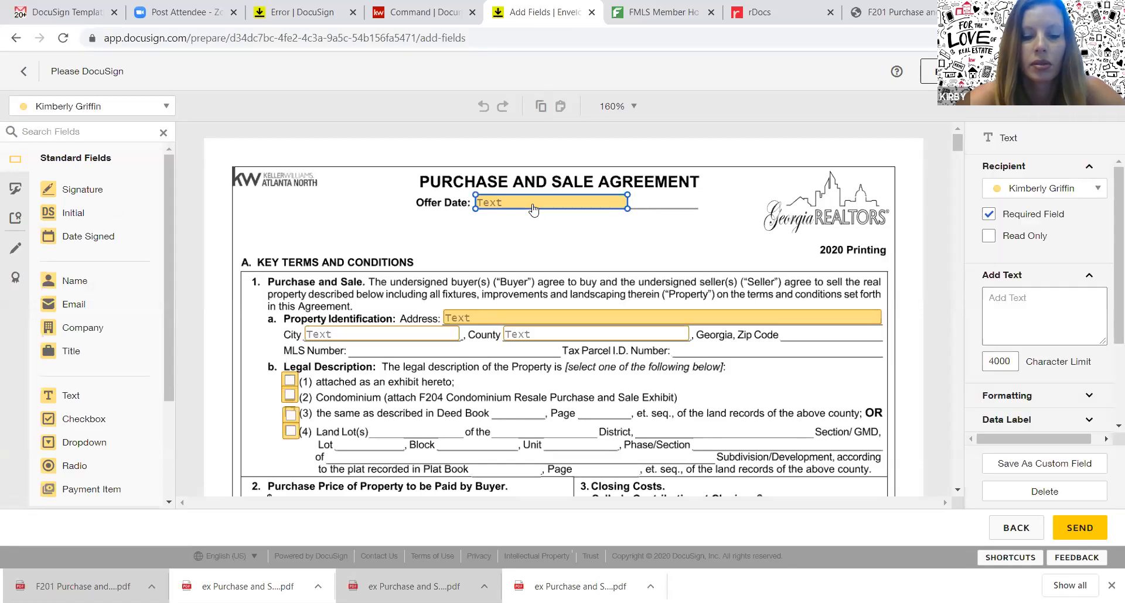
{"action": "double_click", "coordinate": [533, 205]}
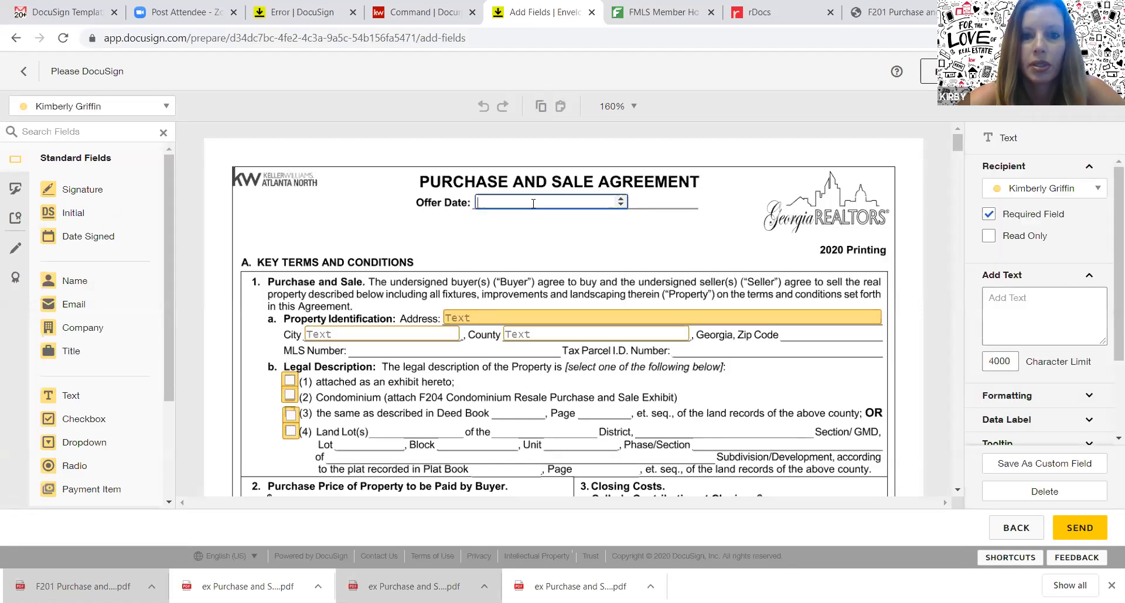
{"action": "type", "text": "7/27/2020"}
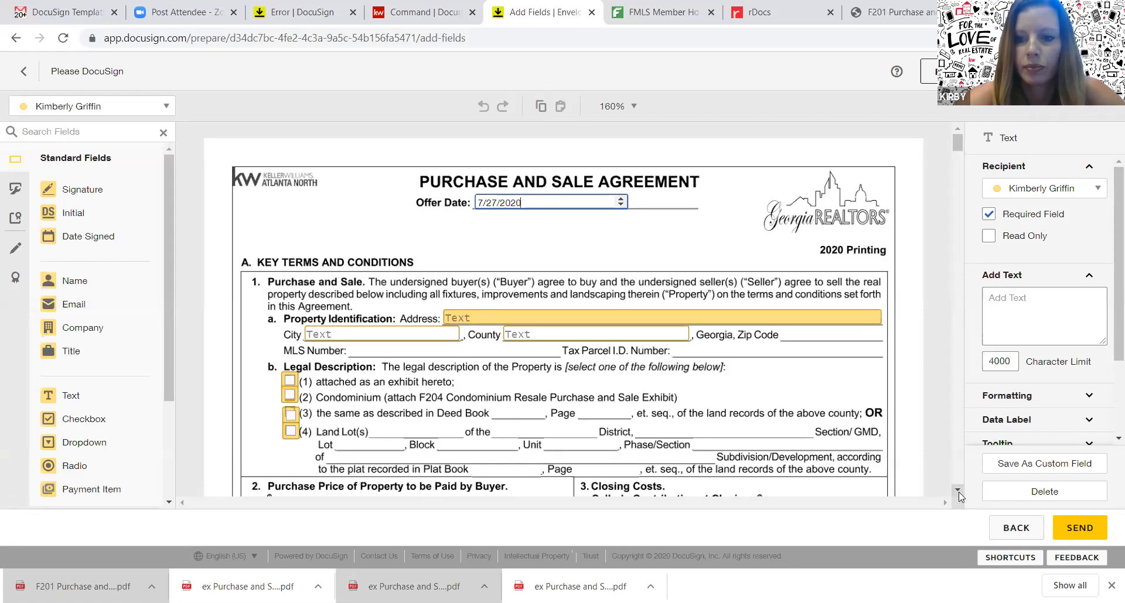
Scroll through the agreement pages and return to the envelope details
{"action": "scroll", "coordinate": [958, 492], "scroll_direction": "down", "scroll_amount": 4}
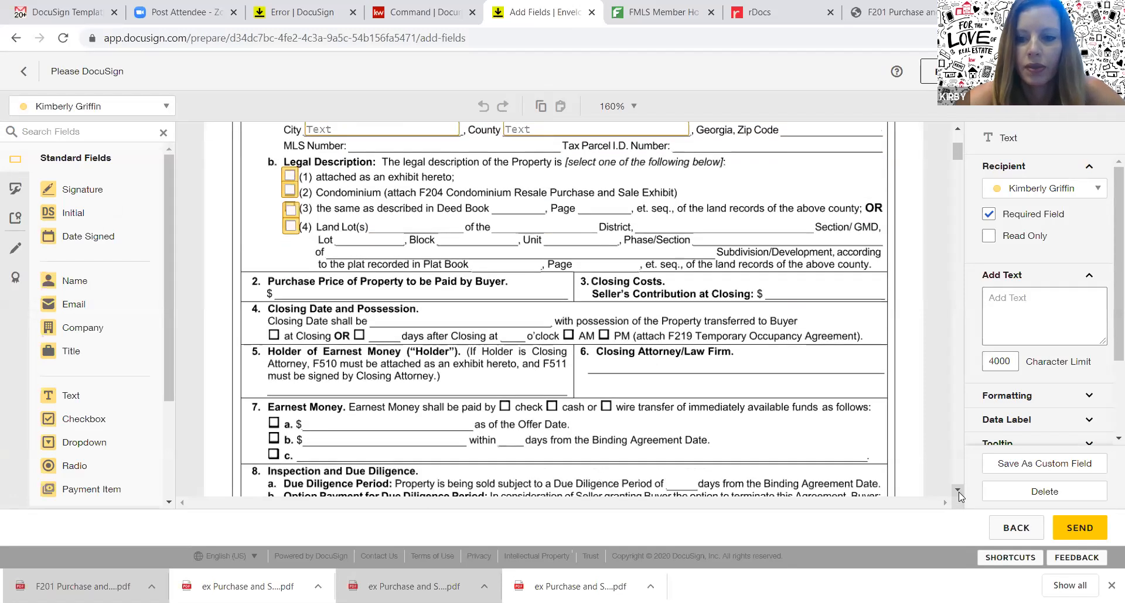
{"action": "scroll", "coordinate": [958, 492], "scroll_direction": "down", "scroll_amount": 6}
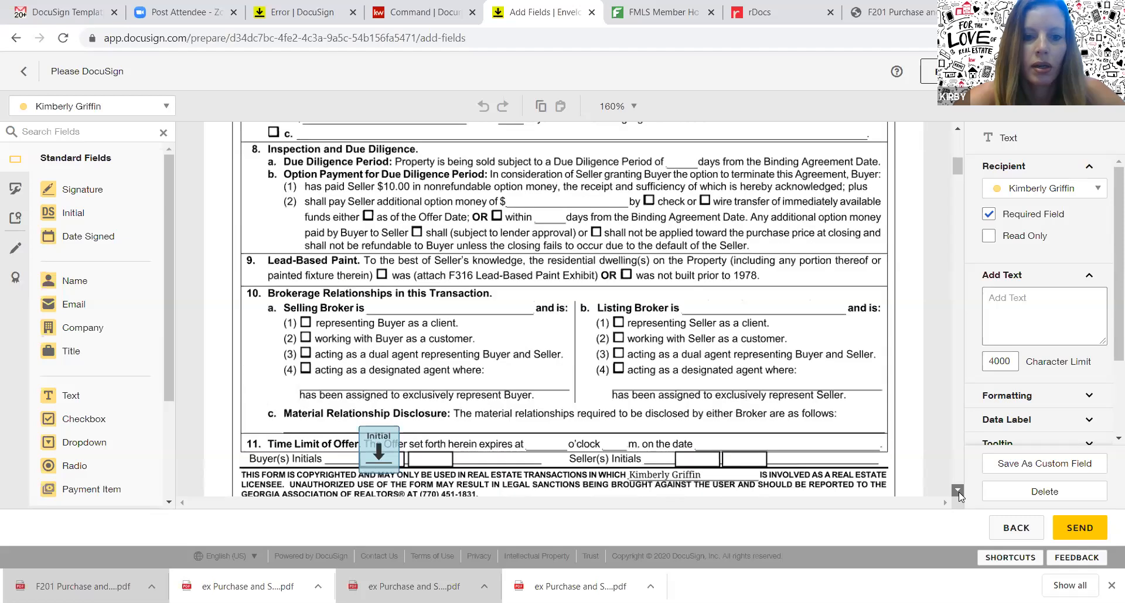
{"action": "scroll", "coordinate": [958, 492], "scroll_direction": "down", "scroll_amount": 2}
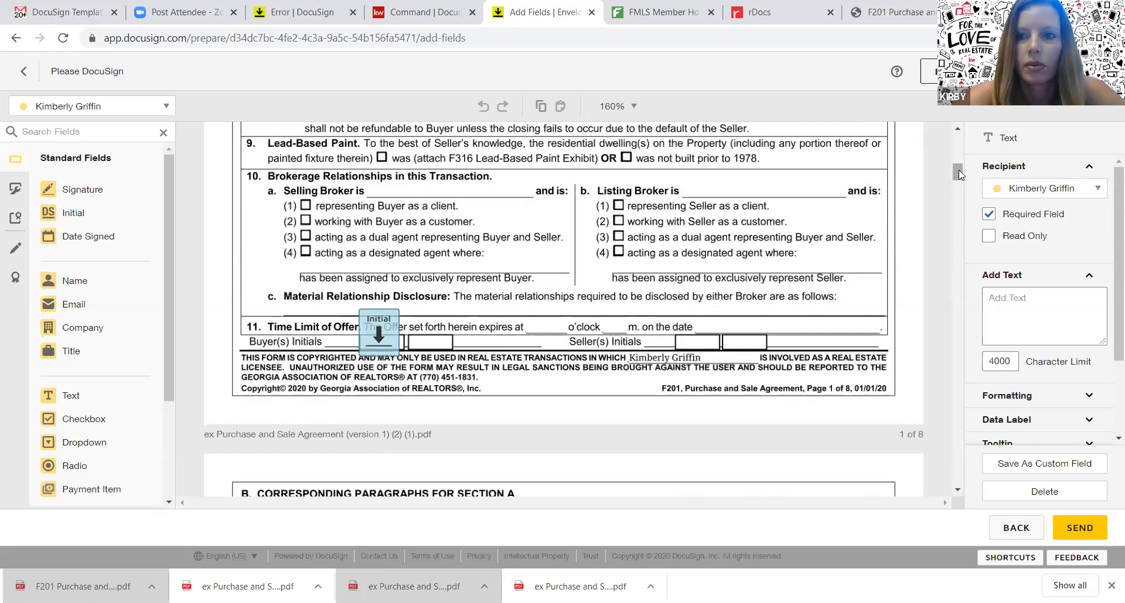
{"action": "left_click_drag", "start_coordinate": [958, 170], "coordinate": [960, 179]}
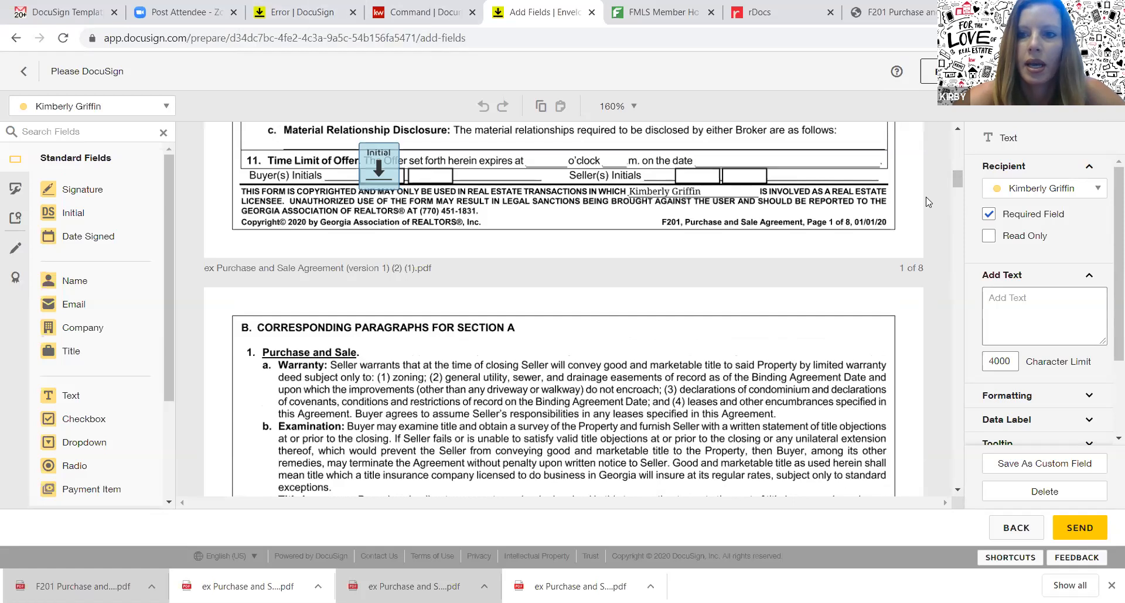
{"action": "left_click_drag", "start_coordinate": [958, 178], "coordinate": [965, 444]}
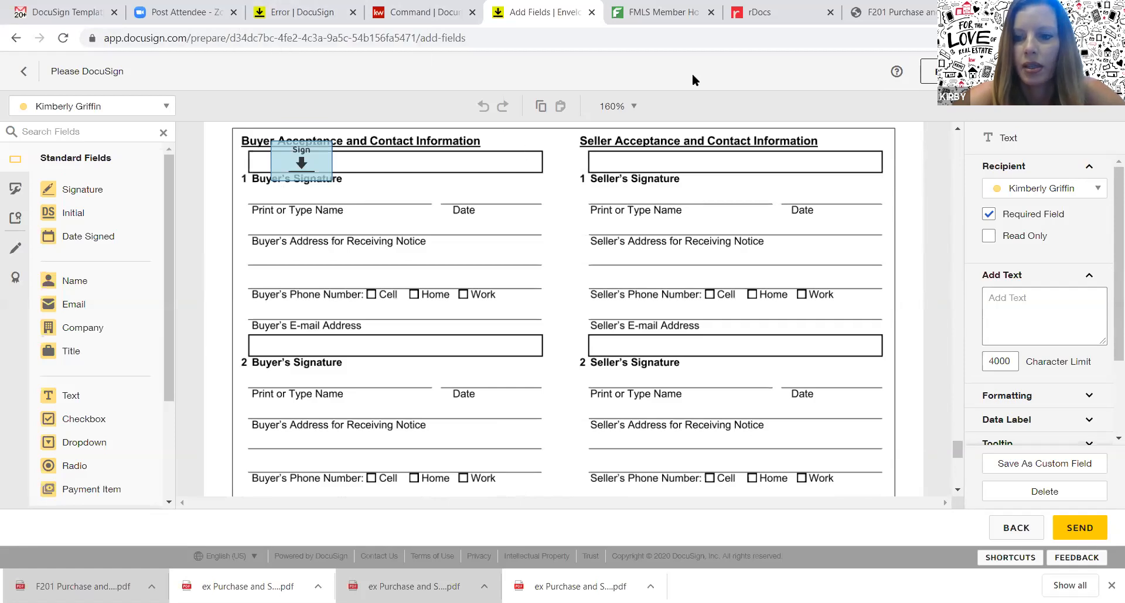
{"action": "left_click", "coordinate": [1016, 529]}
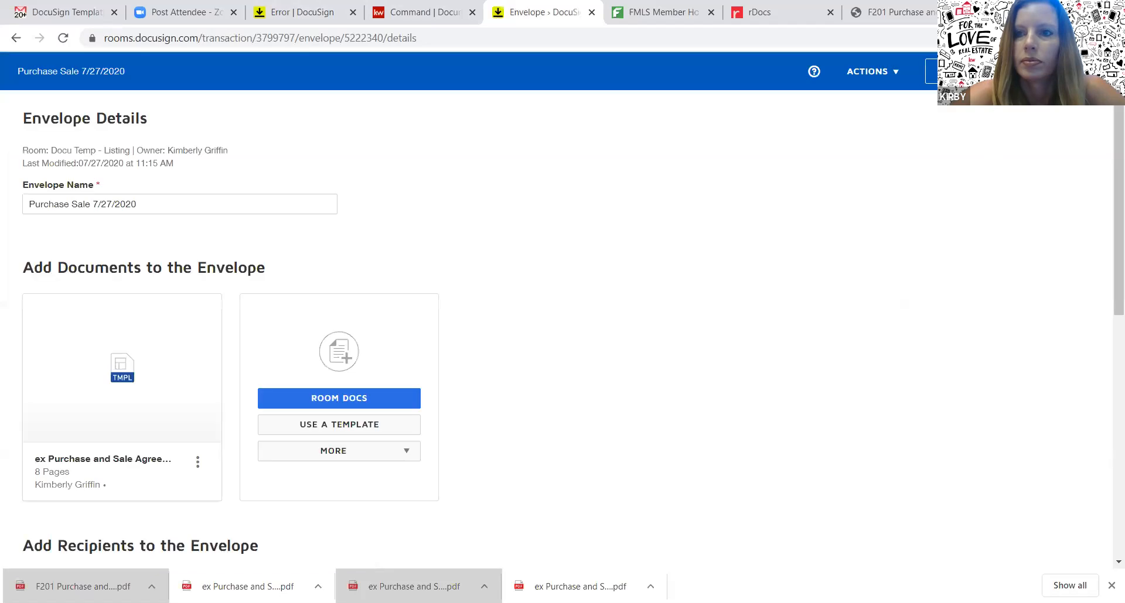
Close the envelope and load docusign.com in the error tab
{"action": "left_click", "coordinate": [970, 72]}
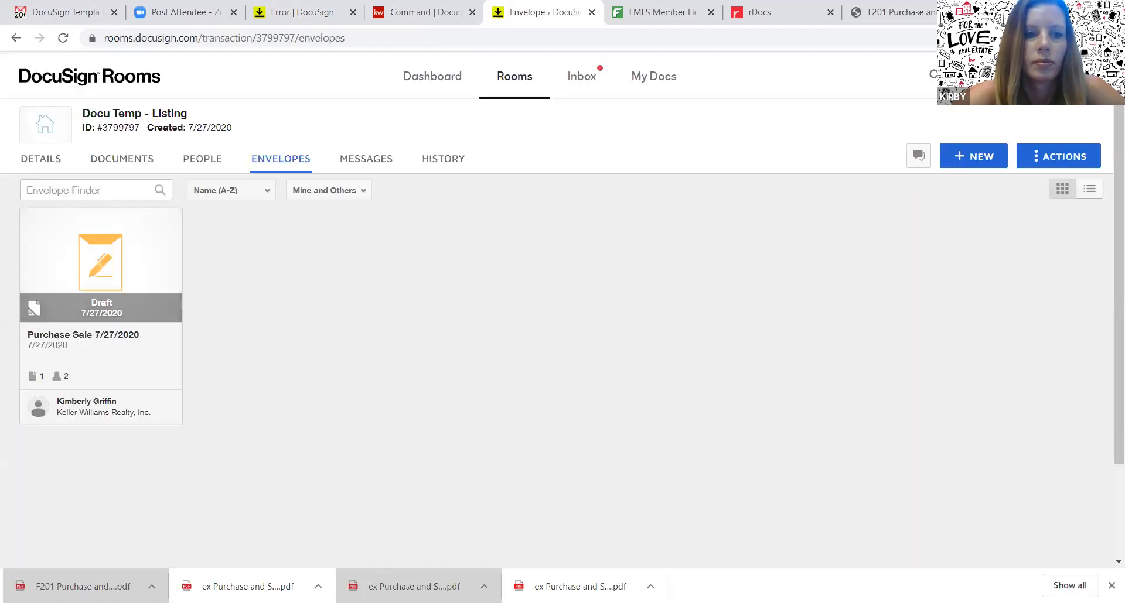
{"action": "left_click", "coordinate": [301, 12]}
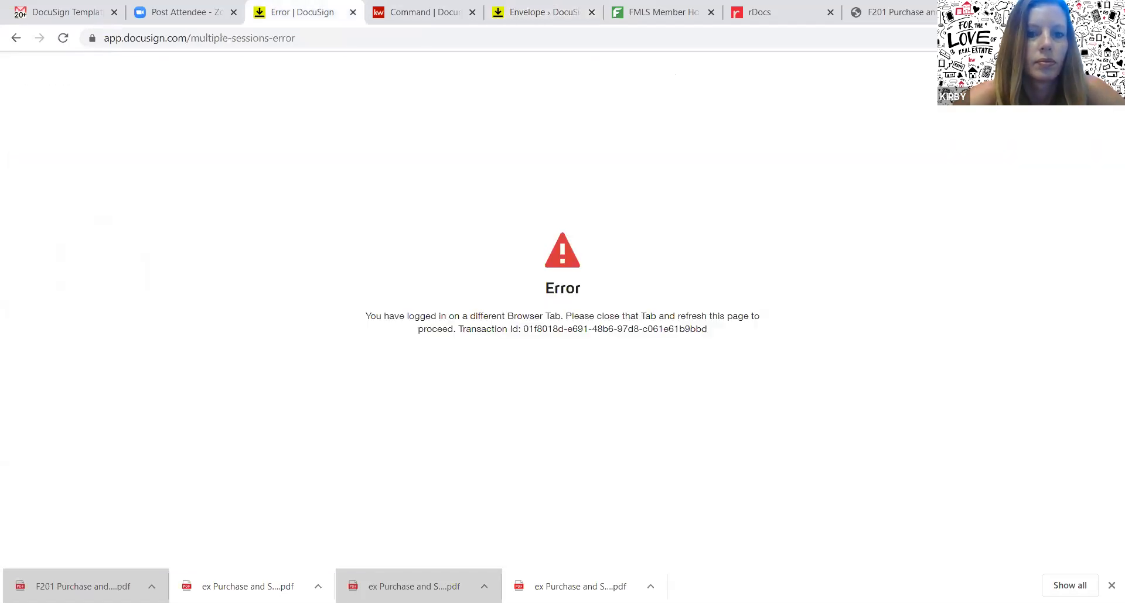
{"action": "left_click", "coordinate": [324, 38]}
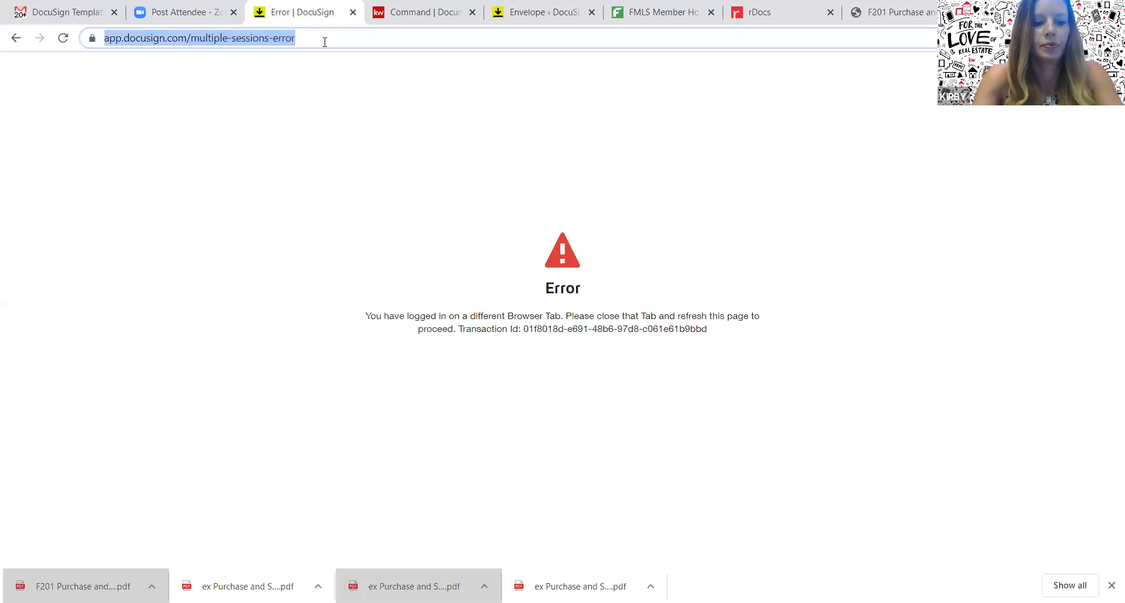
{"action": "type", "text": "docu"}
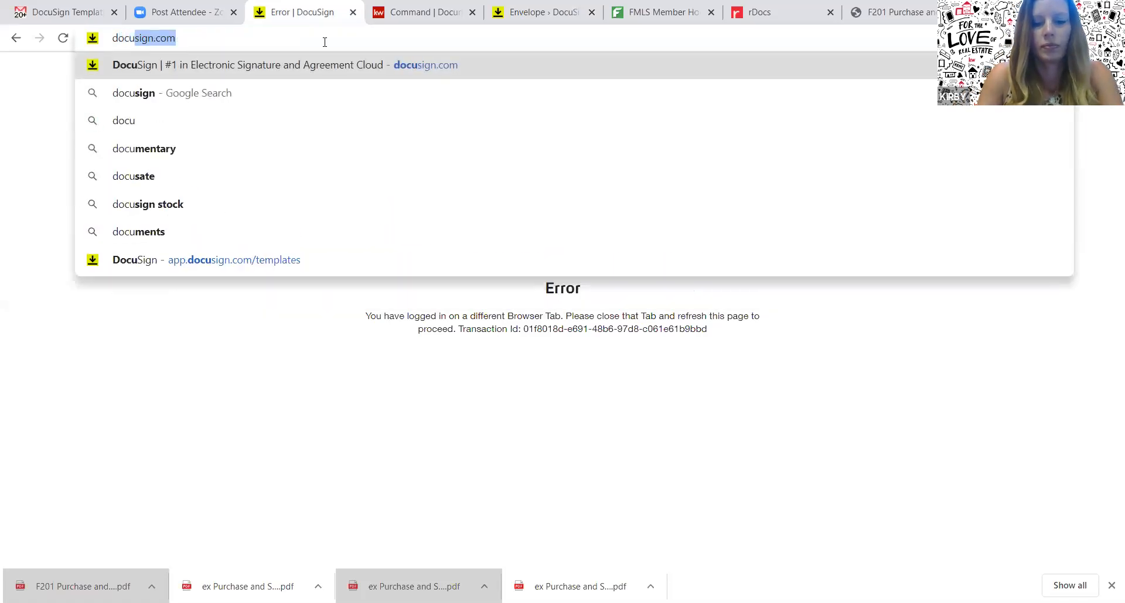
{"action": "key", "text": "Return"}
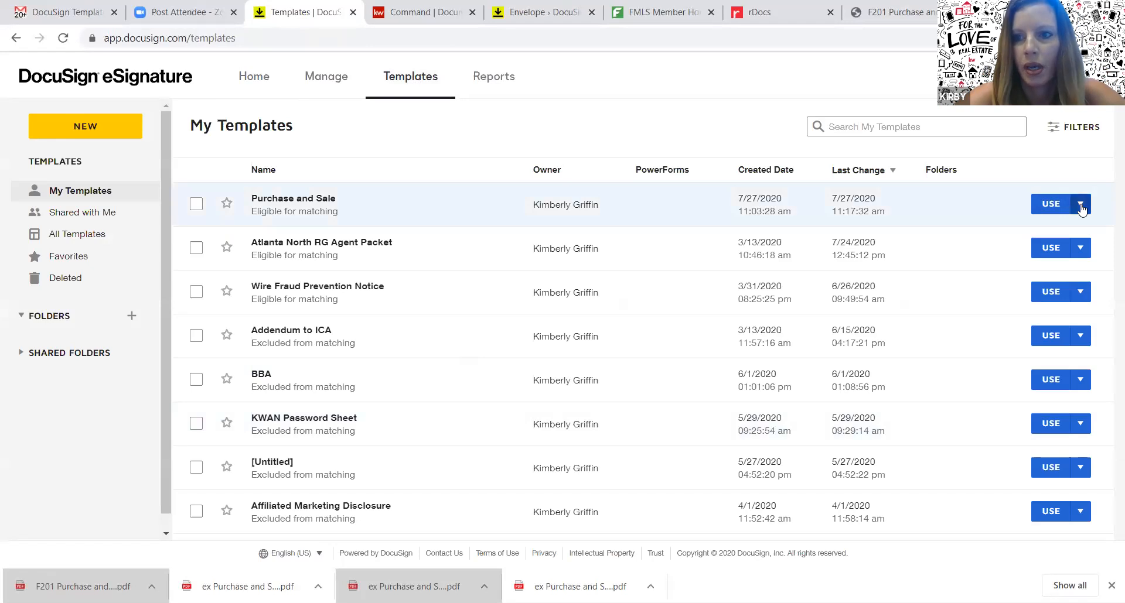
Open the Purchase and Sale template for editing and reach its signature page fields
{"action": "left_click", "coordinate": [1082, 206]}
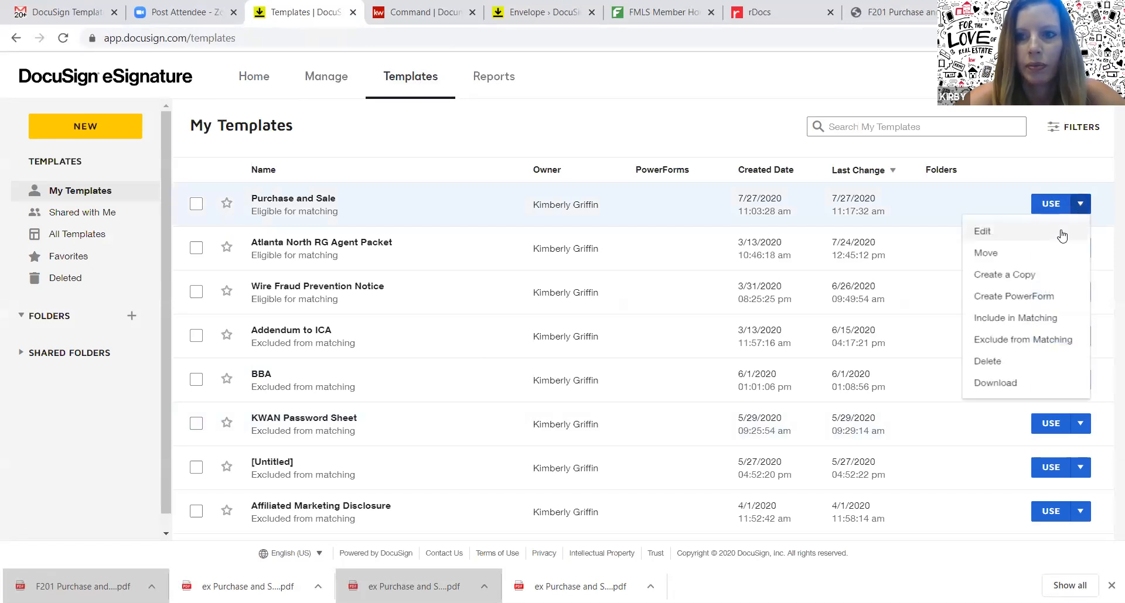
{"action": "left_click", "coordinate": [1062, 234]}
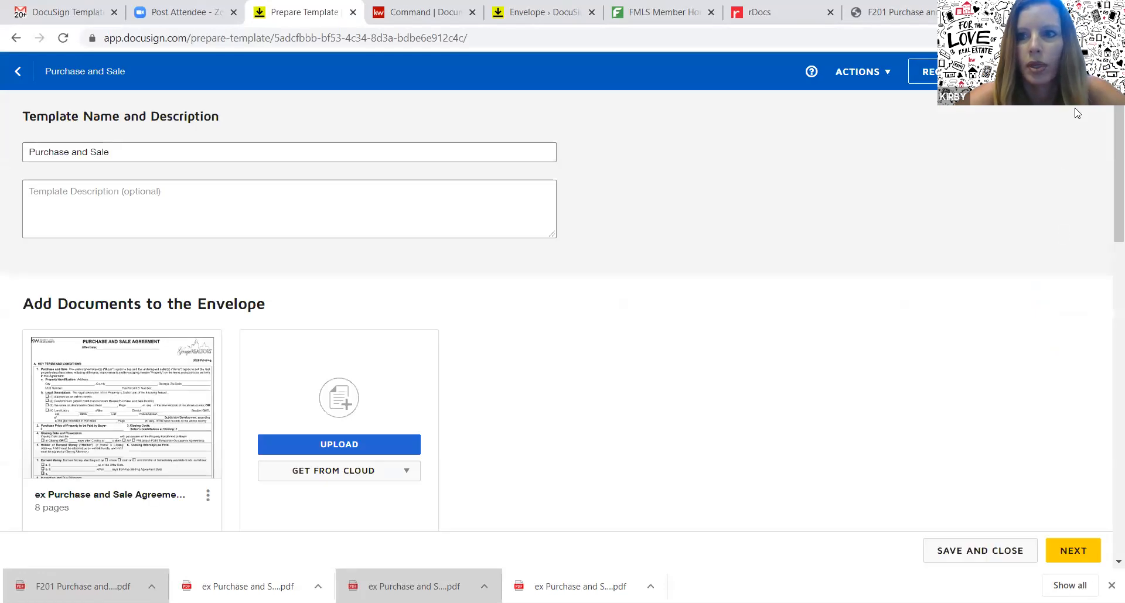
{"action": "left_click", "coordinate": [1073, 551]}
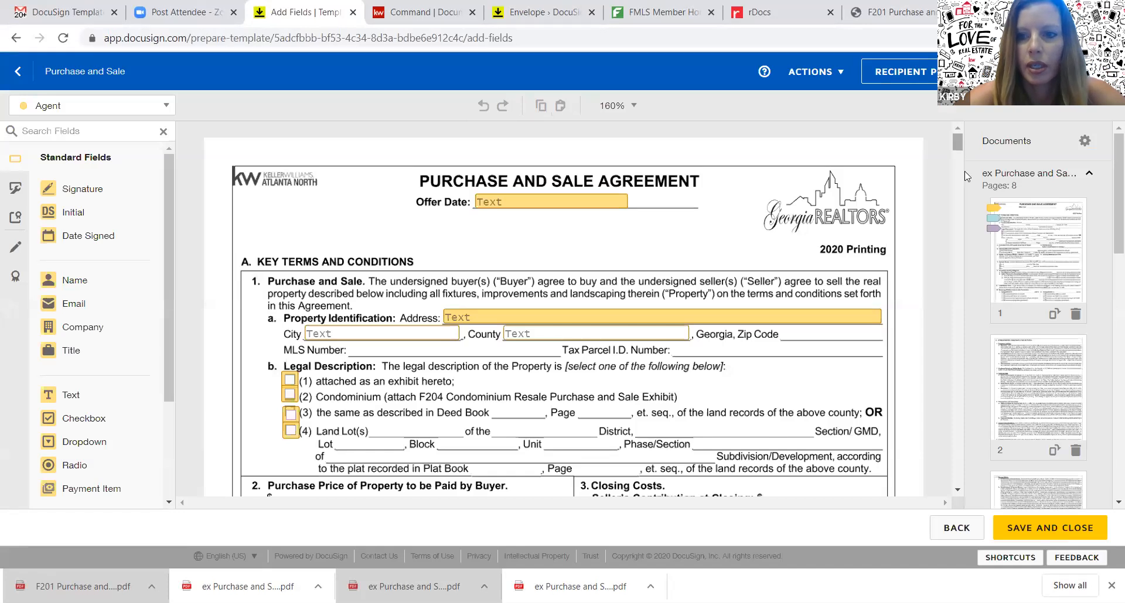
{"action": "left_click", "coordinate": [955, 462]}
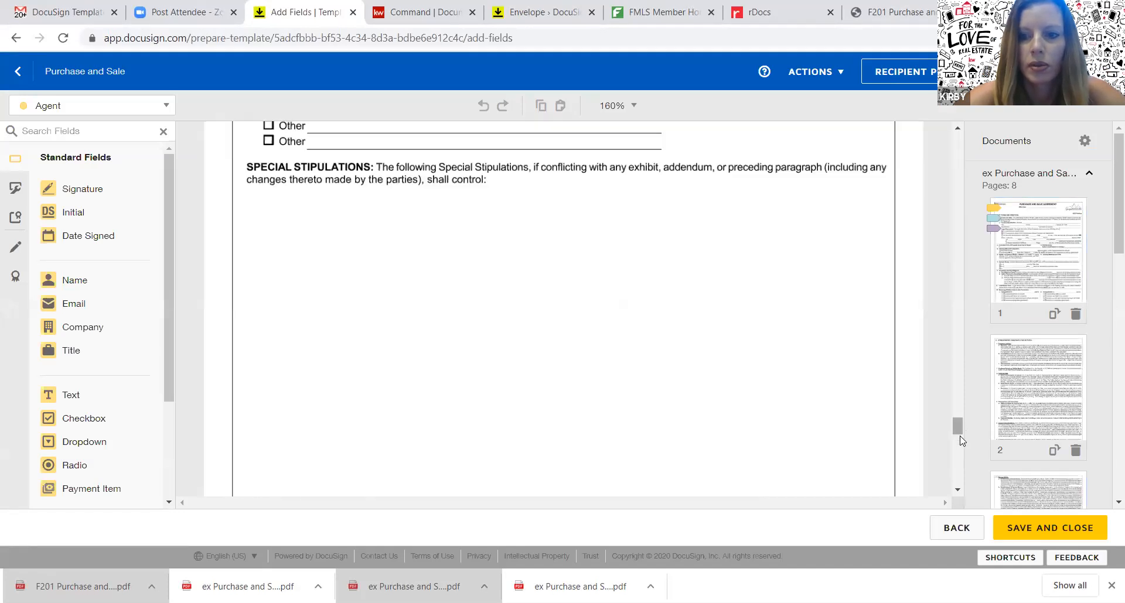
{"action": "left_click_drag", "start_coordinate": [959, 428], "coordinate": [959, 450]}
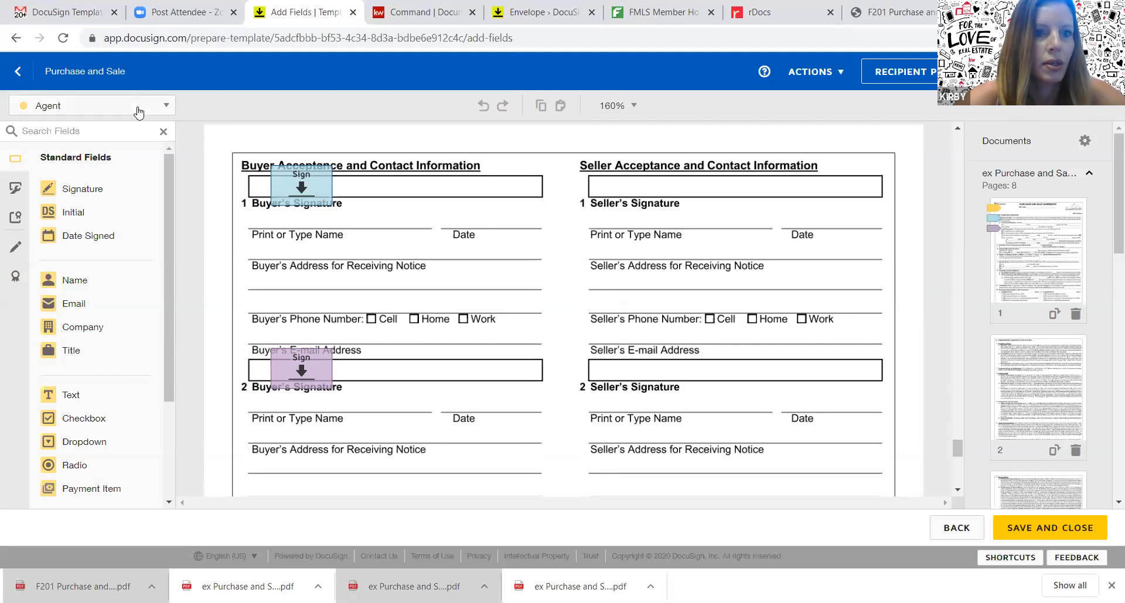
Place Buyer 1 Full Name, Date Signed and Email fields on the signature page and save
{"action": "left_click", "coordinate": [117, 105]}
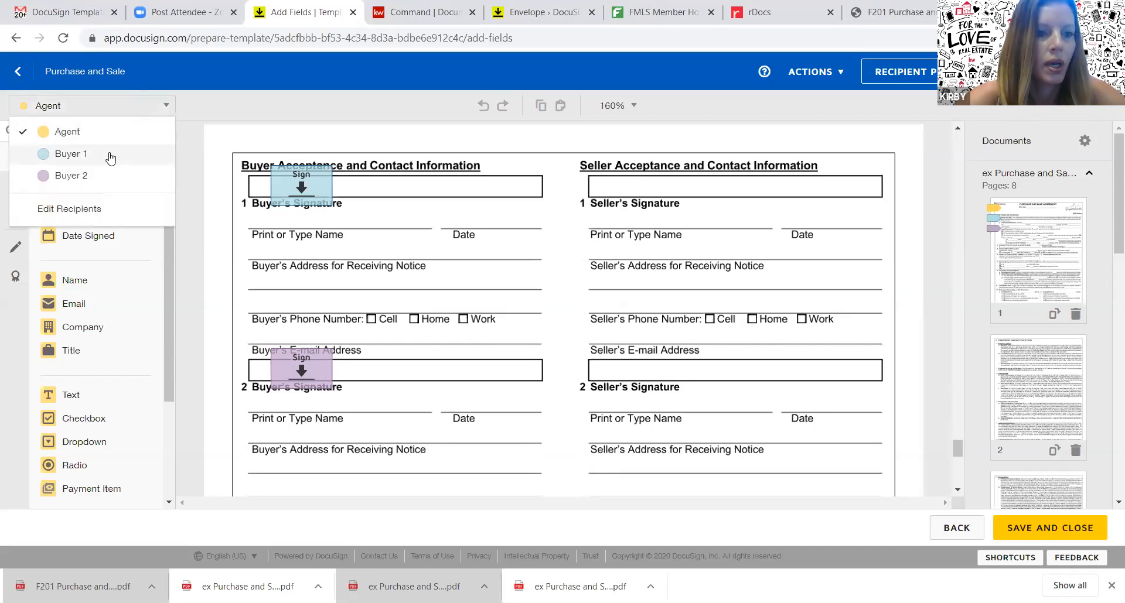
{"action": "left_click", "coordinate": [110, 155]}
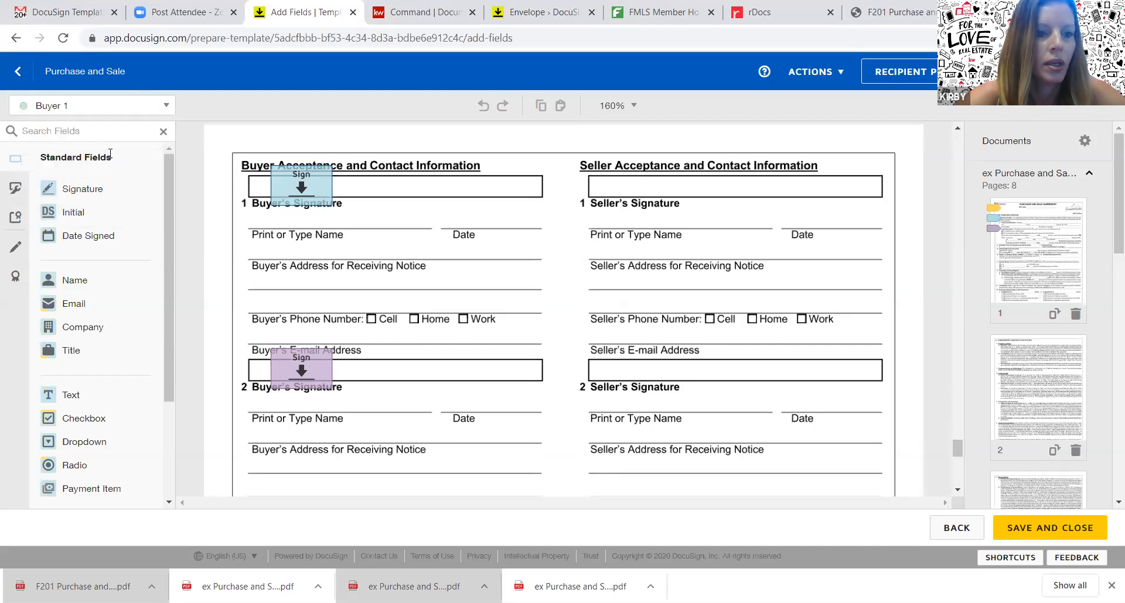
{"action": "left_click", "coordinate": [66, 281]}
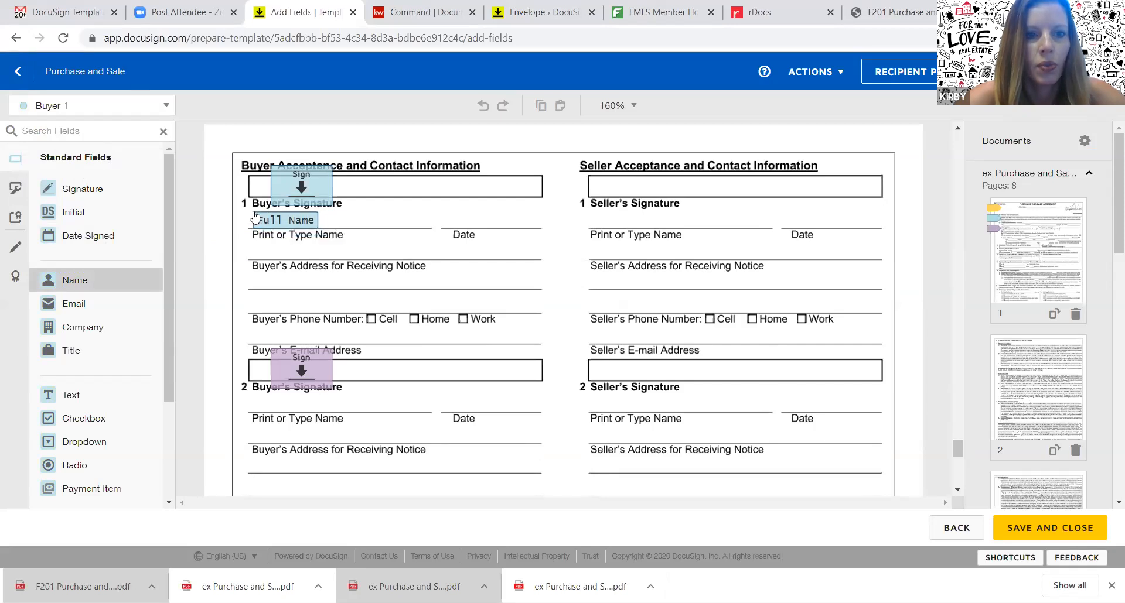
{"action": "left_click", "coordinate": [255, 216]}
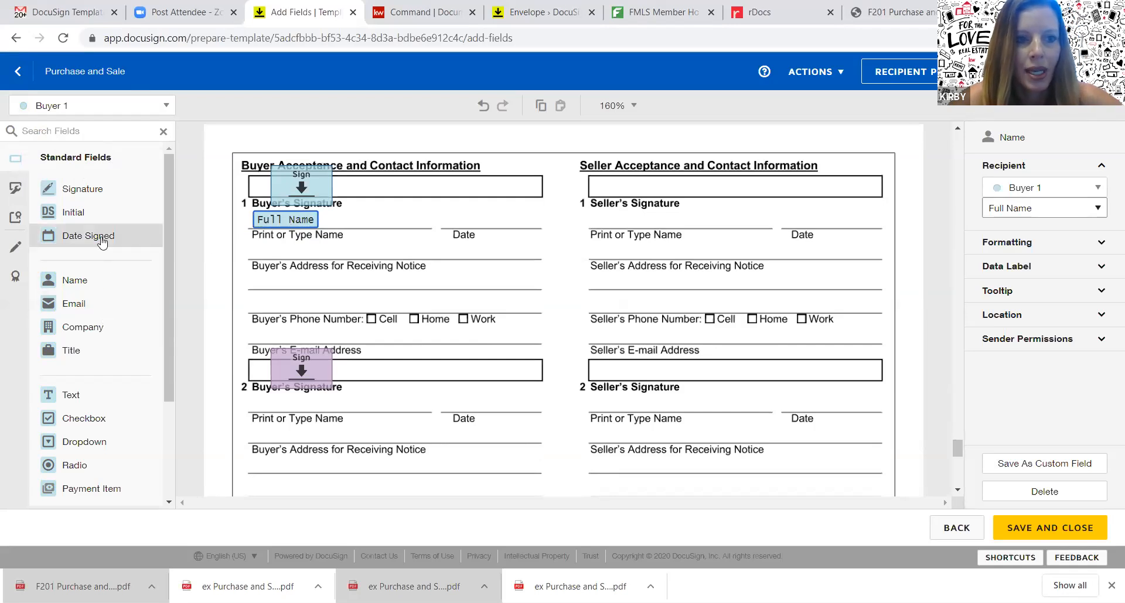
{"action": "left_click_drag", "start_coordinate": [101, 242], "coordinate": [443, 218]}
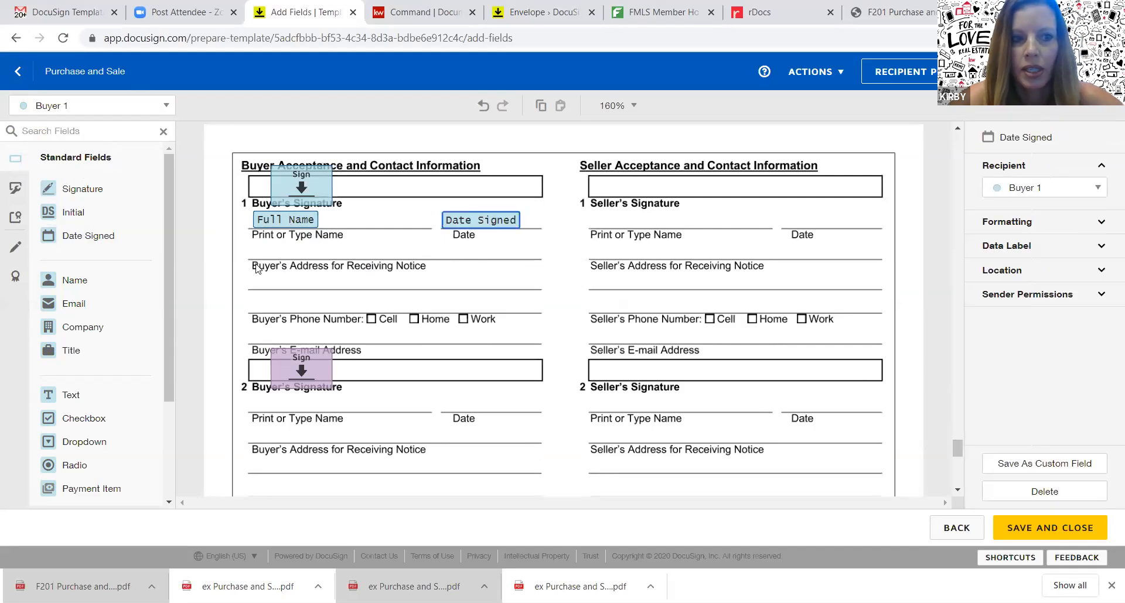
{"action": "left_click_drag", "start_coordinate": [87, 302], "coordinate": [261, 330]}
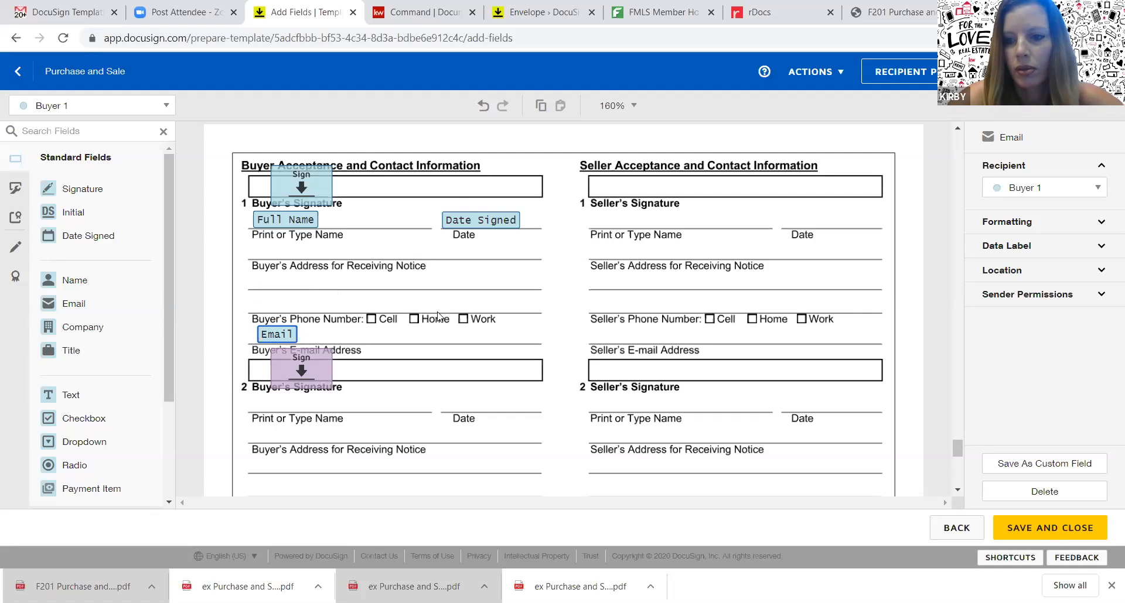
{"action": "left_click", "coordinate": [1075, 529]}
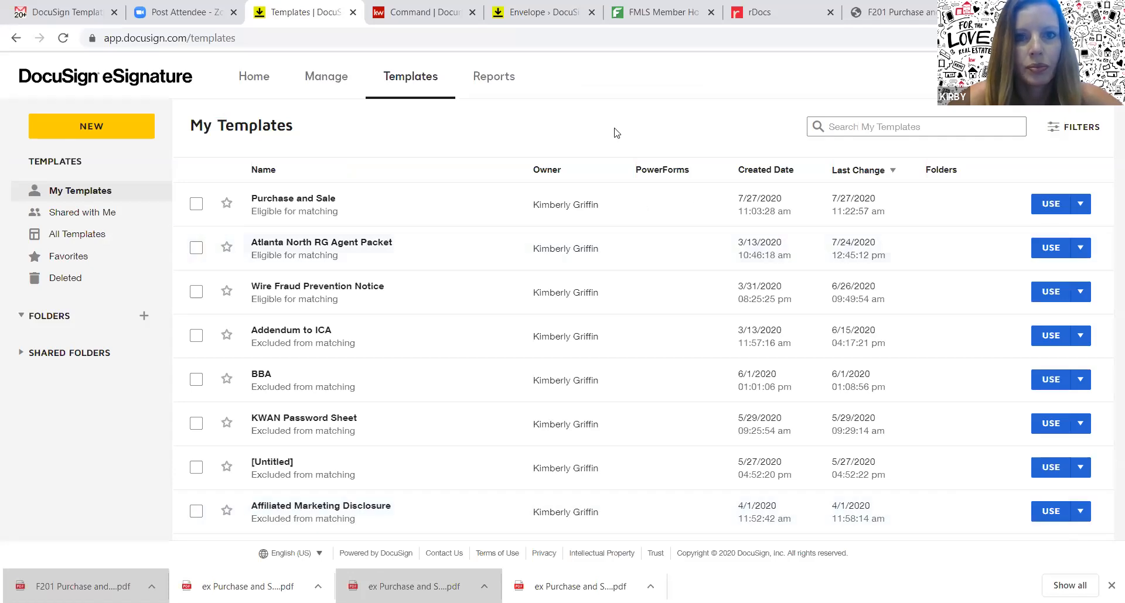
Open the draft Purchase Sale 7/27/2020 envelope, preview its fields page, and return to Envelope Details
{"action": "left_click", "coordinate": [563, 23]}
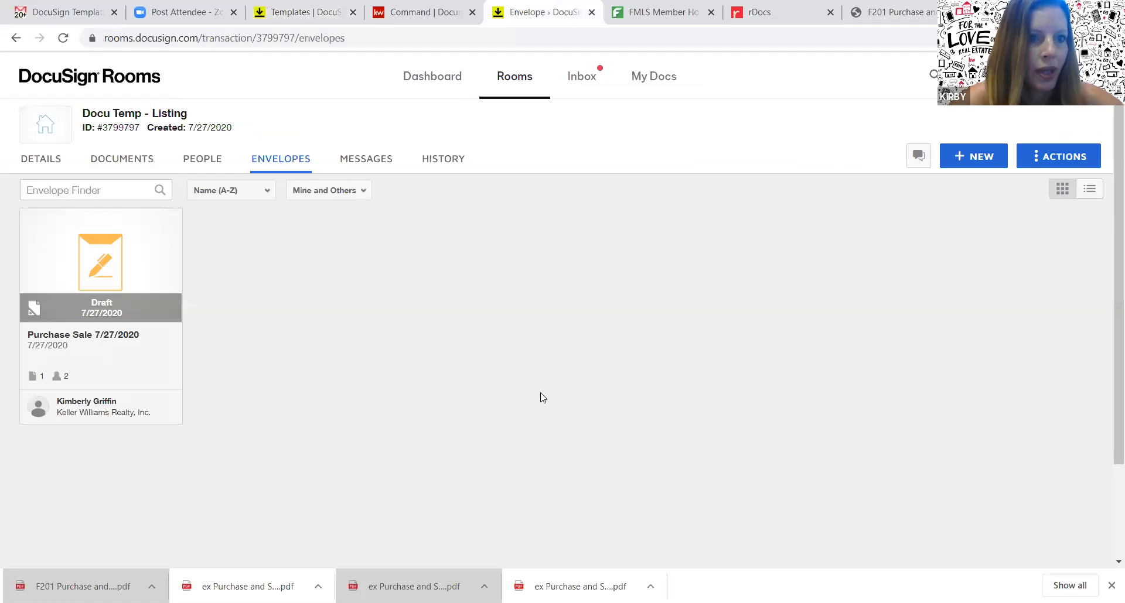
{"action": "left_click", "coordinate": [127, 268]}
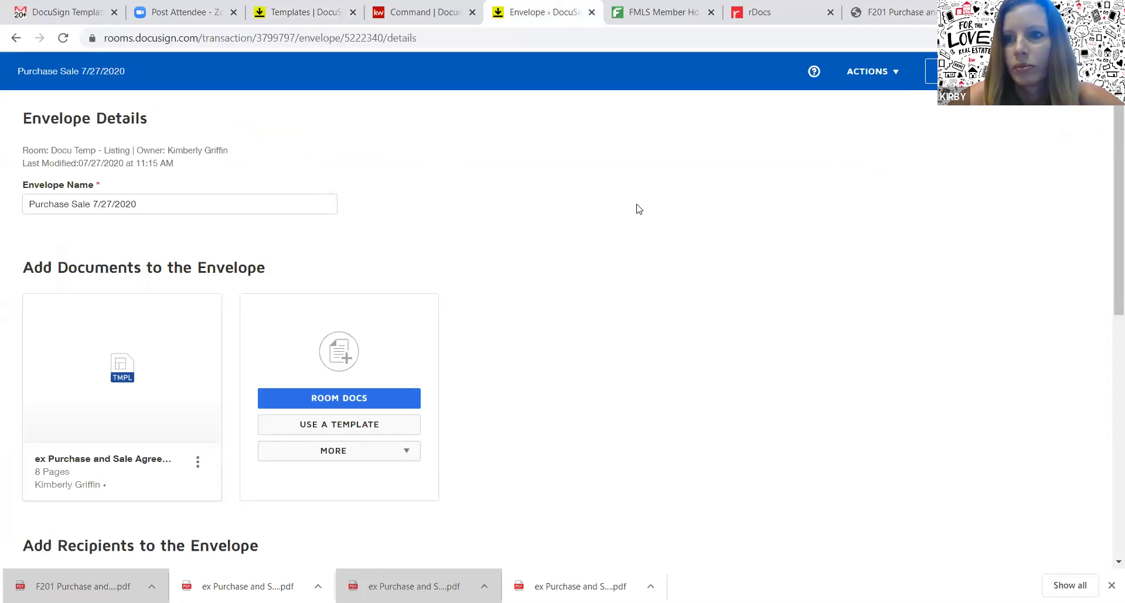
{"action": "left_click", "coordinate": [1078, 71]}
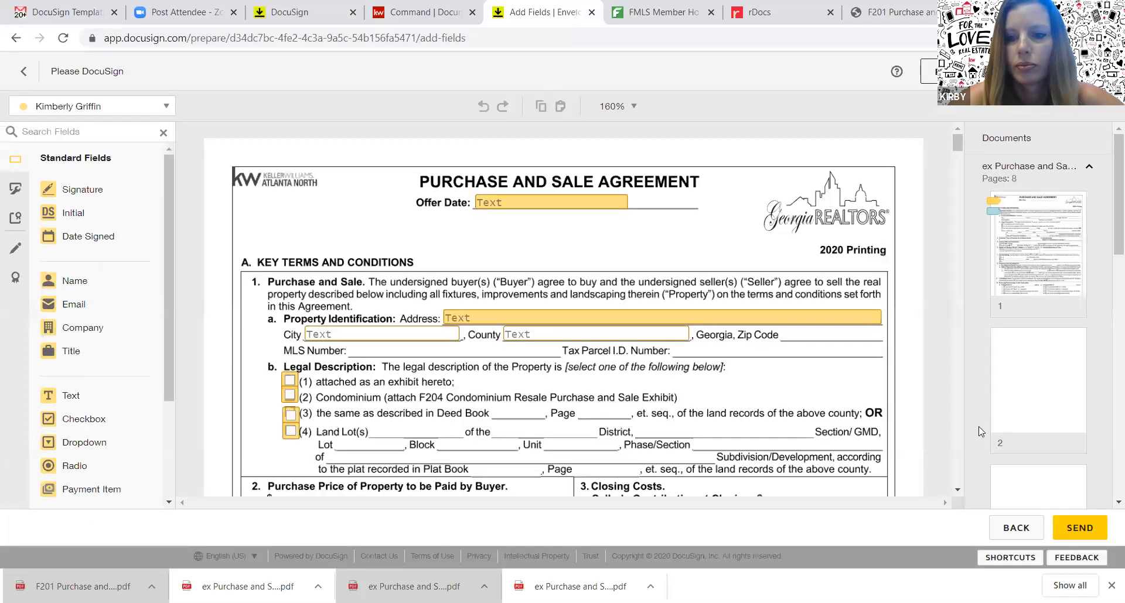
{"action": "scroll", "coordinate": [954, 476], "scroll_direction": "down", "scroll_amount": 20}
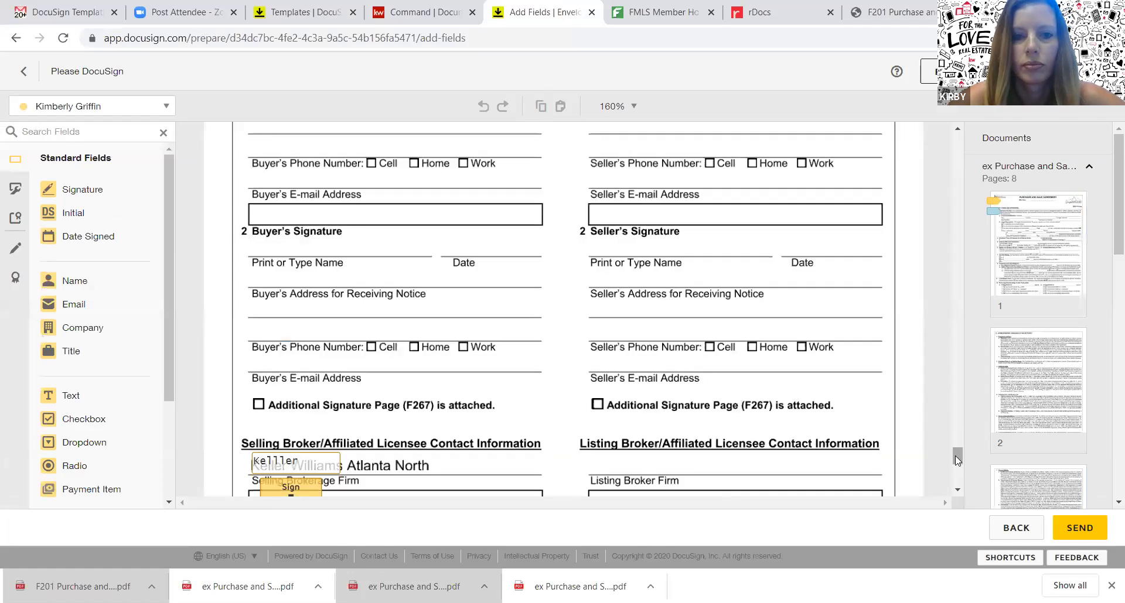
{"action": "left_click_drag", "start_coordinate": [955, 455], "coordinate": [955, 447]}
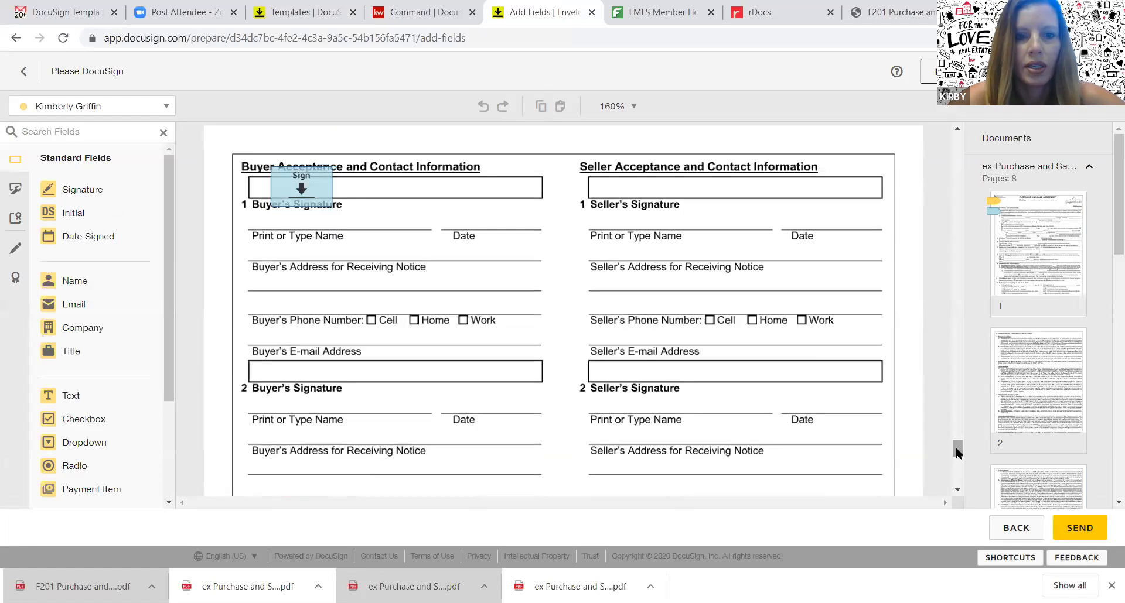
{"action": "left_click", "coordinate": [1008, 530]}
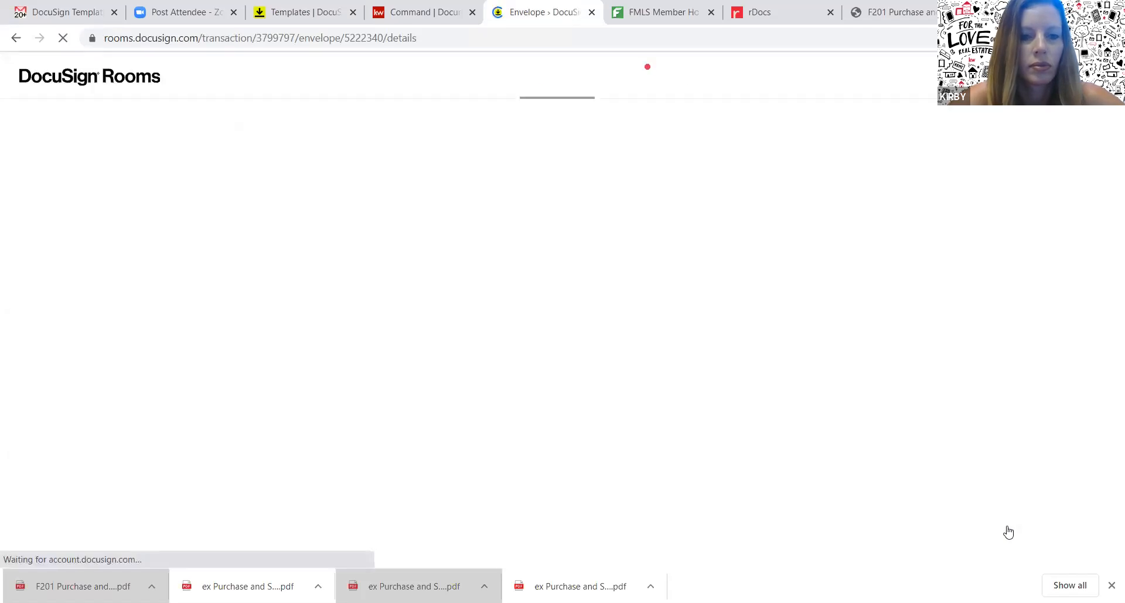
{"action": "mouse_move", "coordinate": [201, 460]}
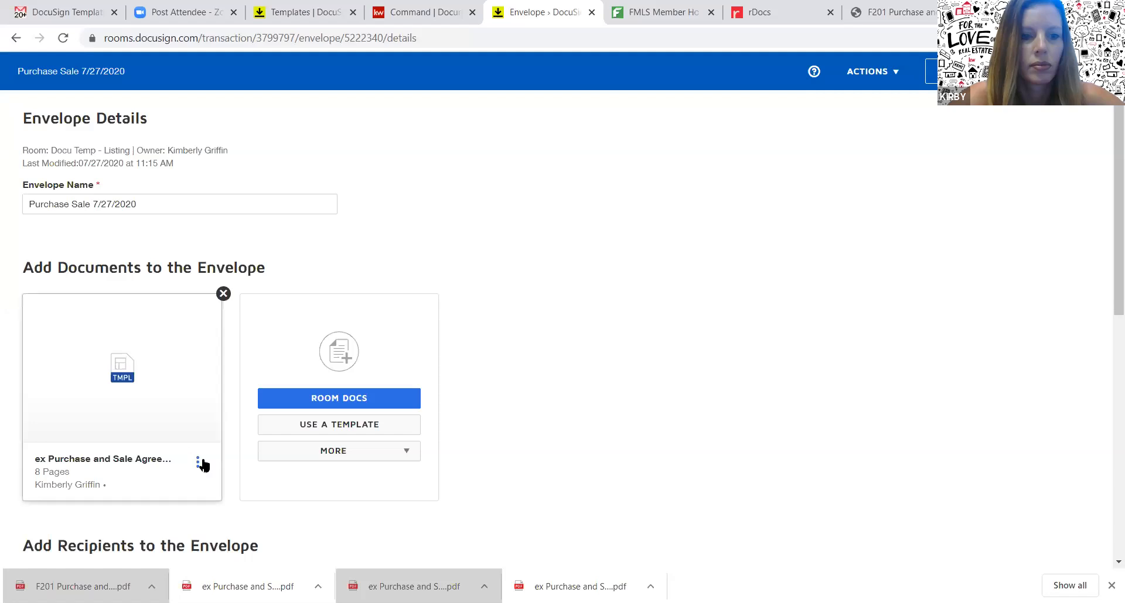
Remove the envelope's attached document and add the Purchase and Sale template in its place
{"action": "left_click", "coordinate": [223, 294]}
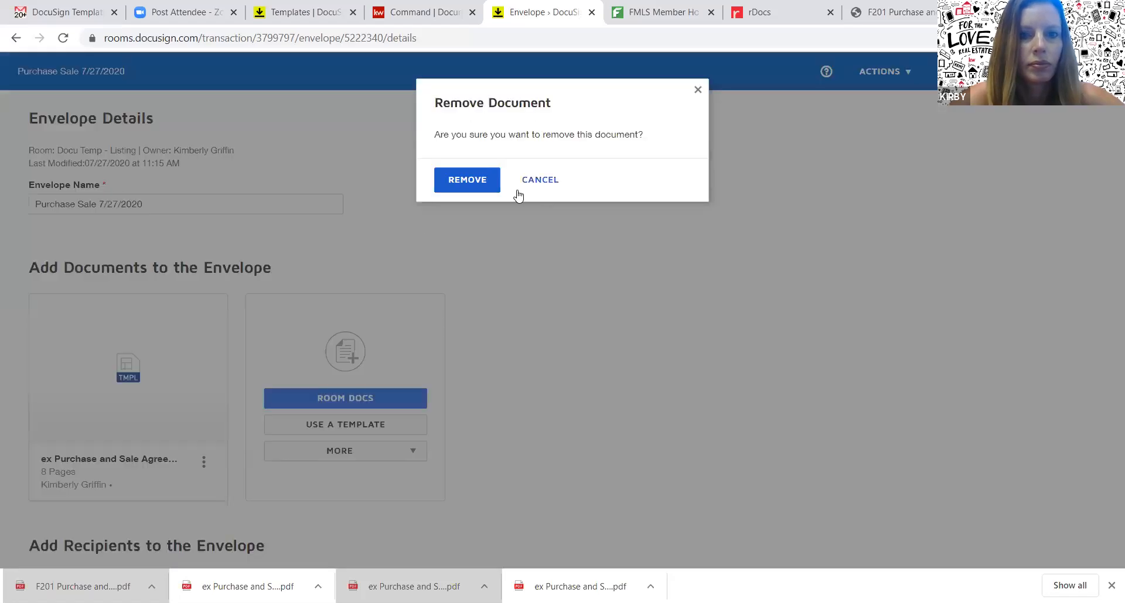
{"action": "left_click", "coordinate": [469, 180]}
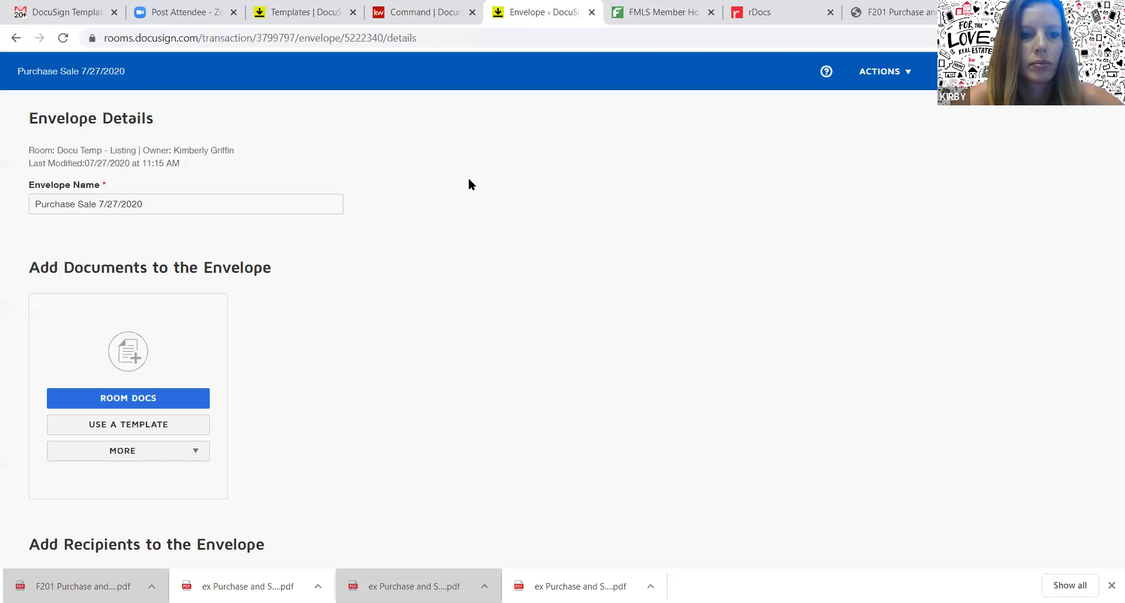
{"action": "left_click", "coordinate": [145, 426]}
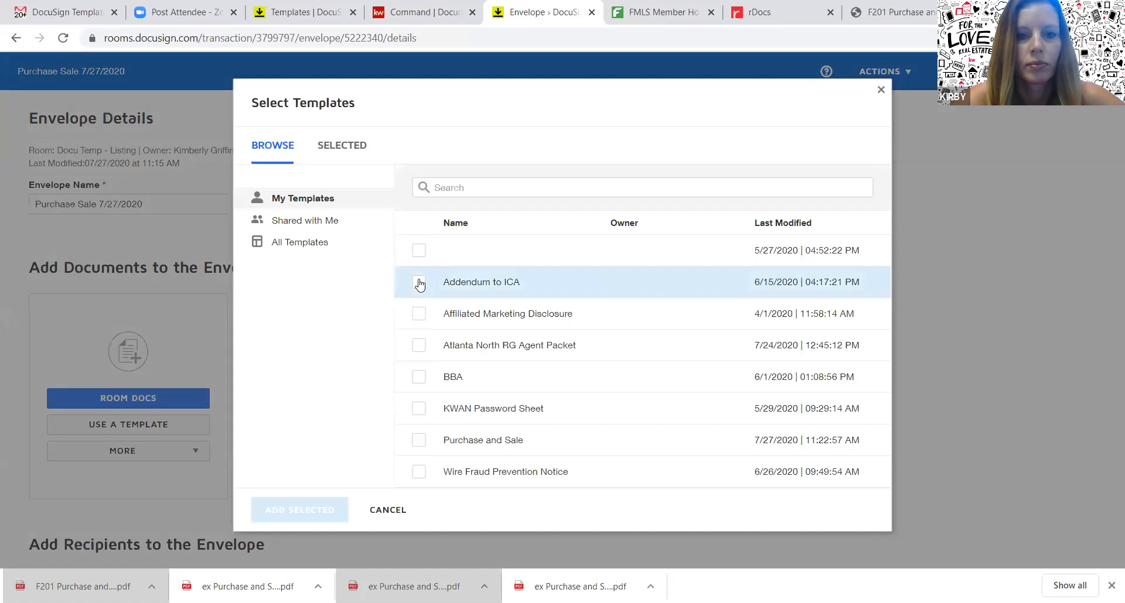
{"action": "left_click", "coordinate": [418, 441]}
{"action": "left_click", "coordinate": [318, 513]}
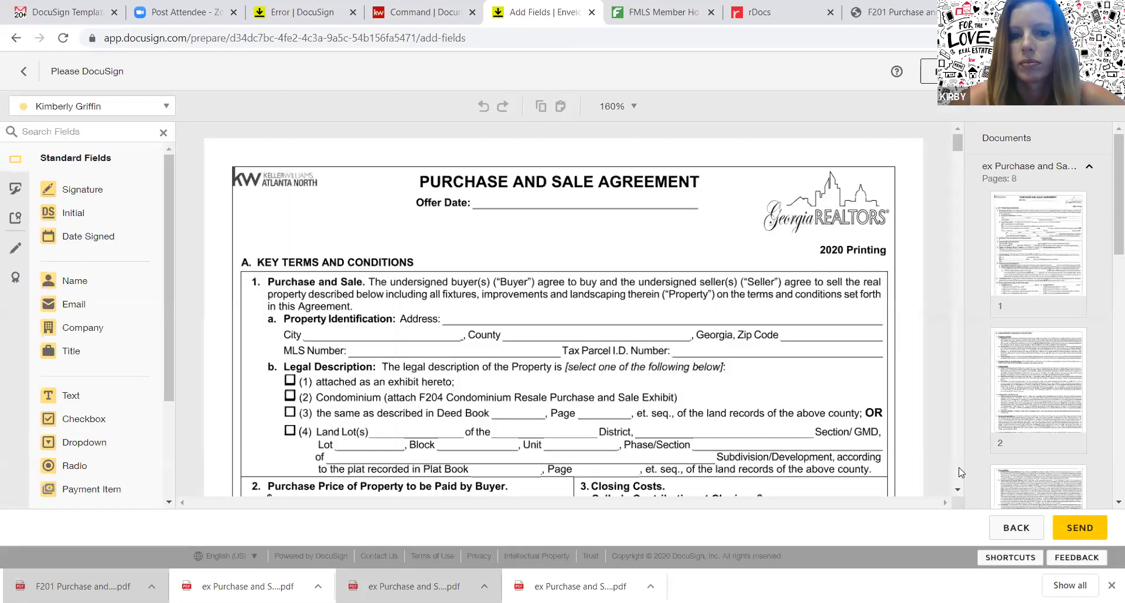
Scroll through the agreement pages, then switch to the Error | DocuSign browser tab
{"action": "left_click", "coordinate": [959, 469]}
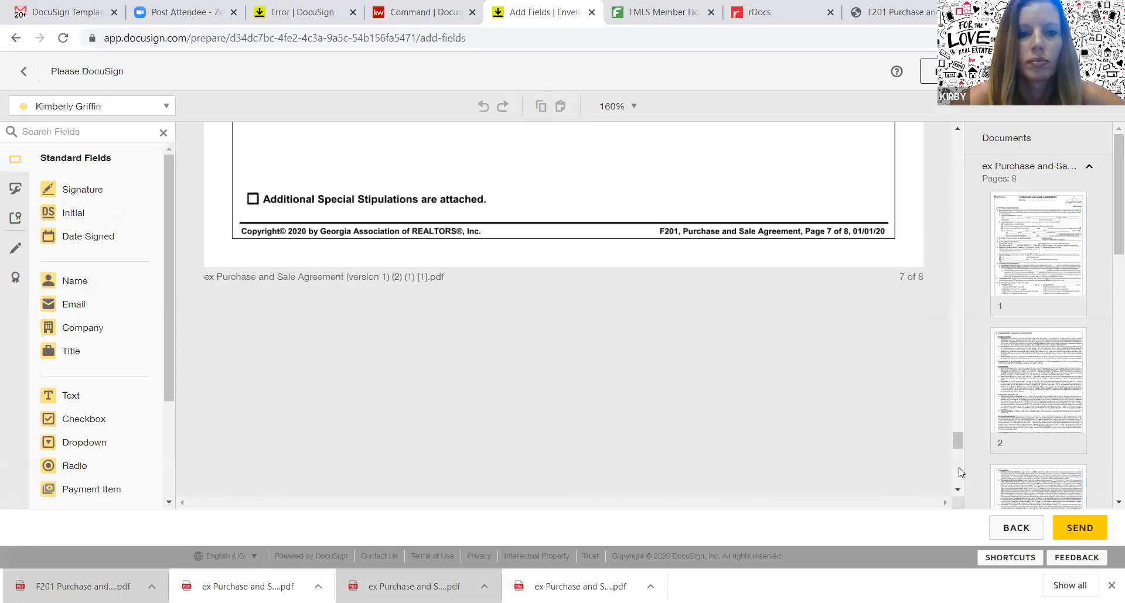
{"action": "mouse_move", "coordinate": [954, 426]}
{"action": "left_mouse_down"}
{"action": "mouse_move", "coordinate": [955, 462]}
{"action": "mouse_move", "coordinate": [948, 395]}
{"action": "mouse_move", "coordinate": [1023, 517]}
{"action": "left_mouse_up"}
{"action": "left_click_drag", "start_coordinate": [959, 307], "coordinate": [945, 143]}
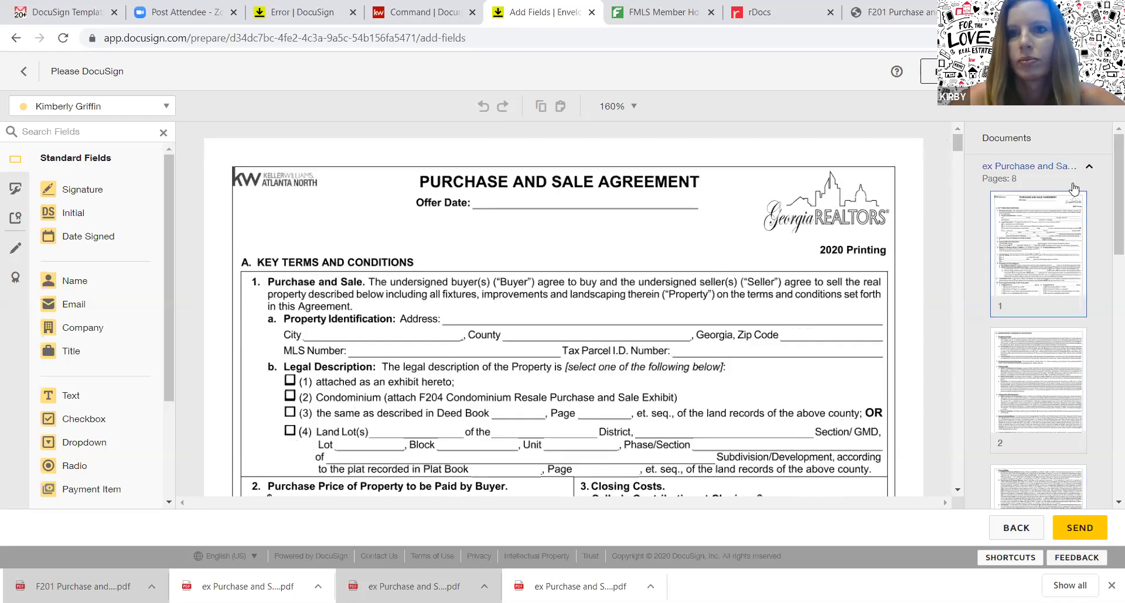
{"action": "left_click", "coordinate": [296, 13]}
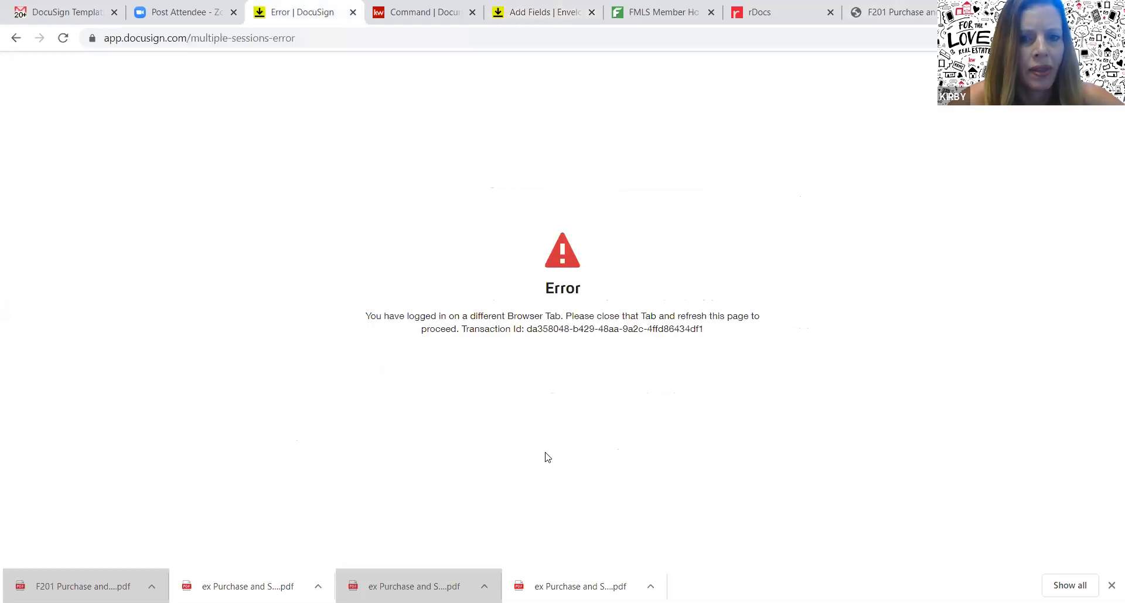
Go to docusign.com and log in to the DocuSign account
{"action": "left_click", "coordinate": [279, 40]}
{"action": "type", "text": "docu"}
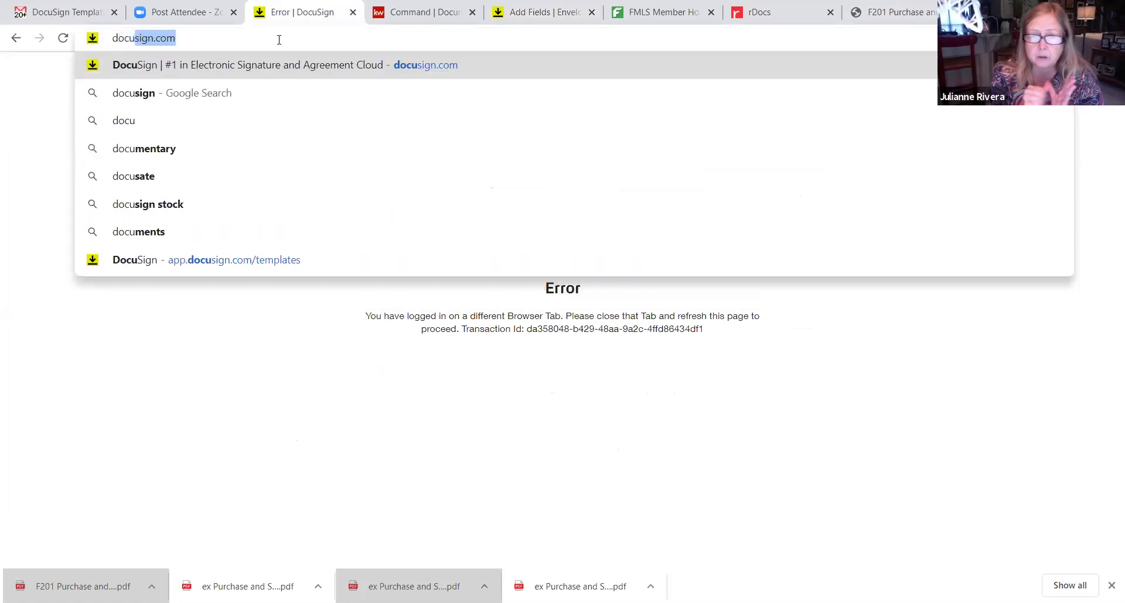
{"action": "key", "text": "Return"}
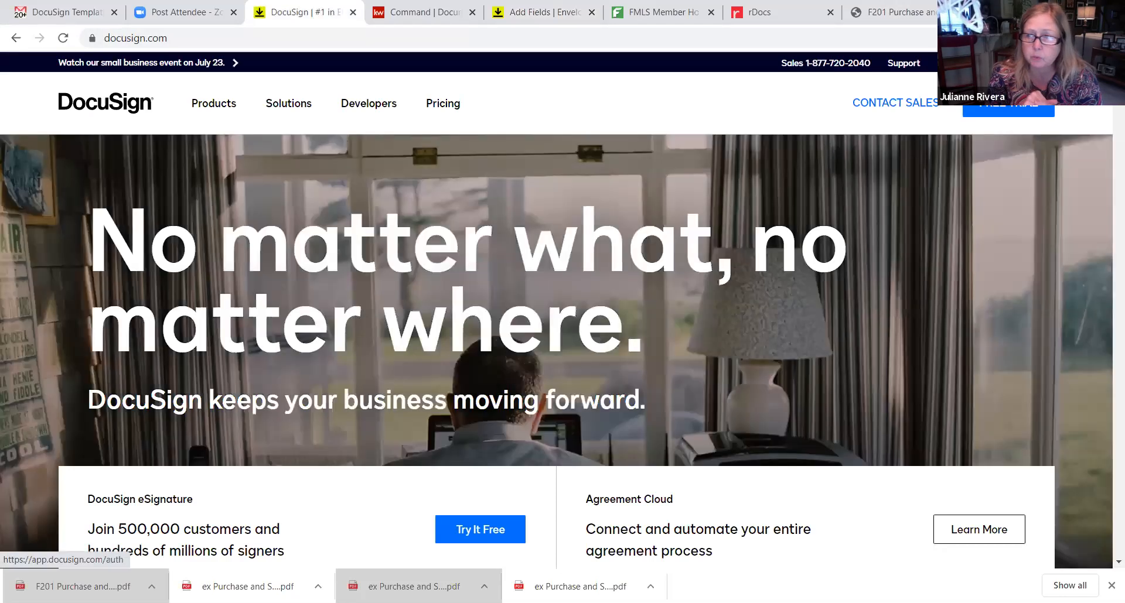
{"action": "left_click", "coordinate": [1041, 63]}
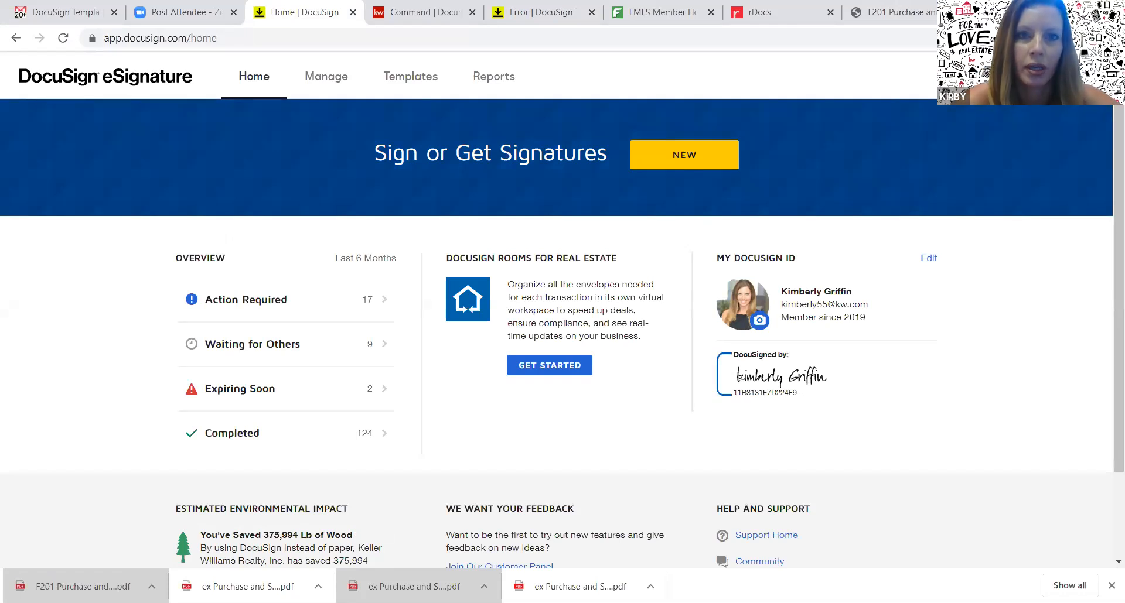
Open the Purchase and Sale template for editing from the Templates list and re-save it
{"action": "left_click", "coordinate": [420, 76]}
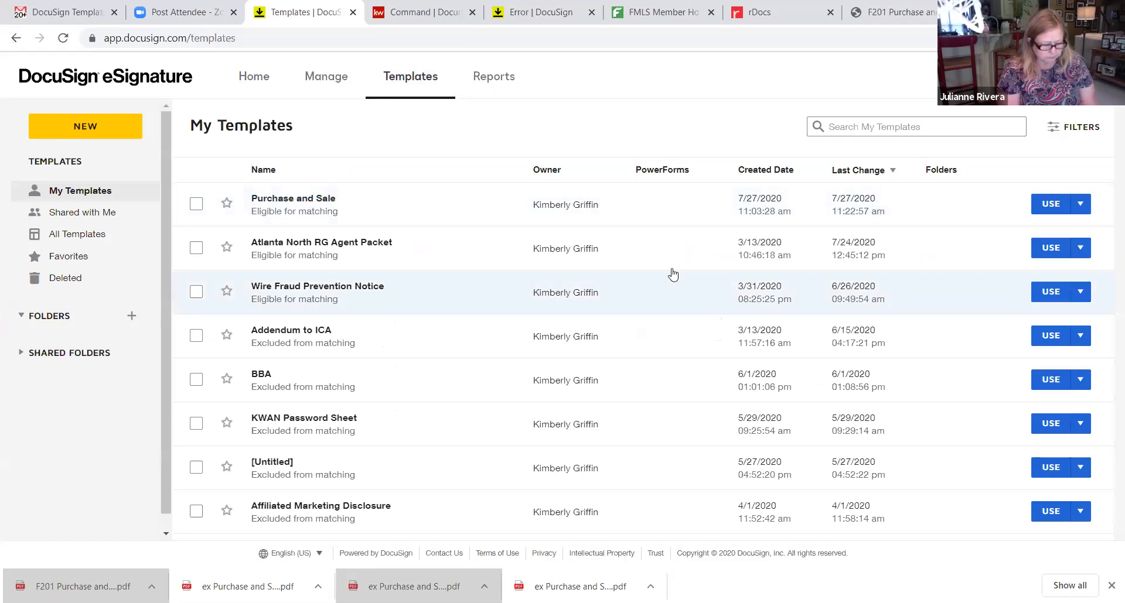
{"action": "left_click", "coordinate": [1079, 205]}
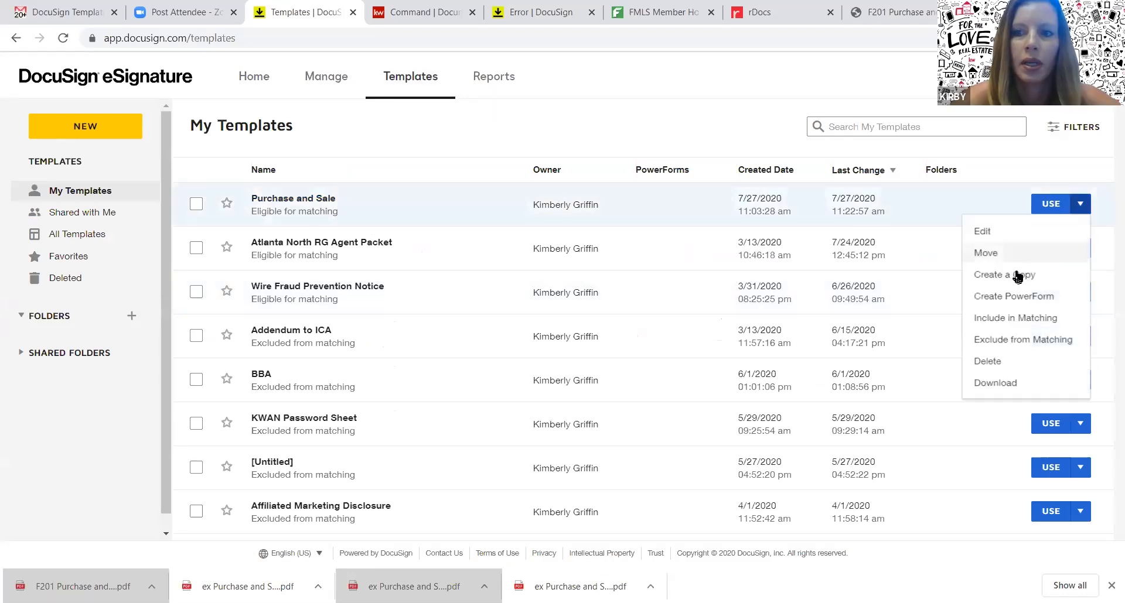
{"action": "left_click", "coordinate": [999, 234]}
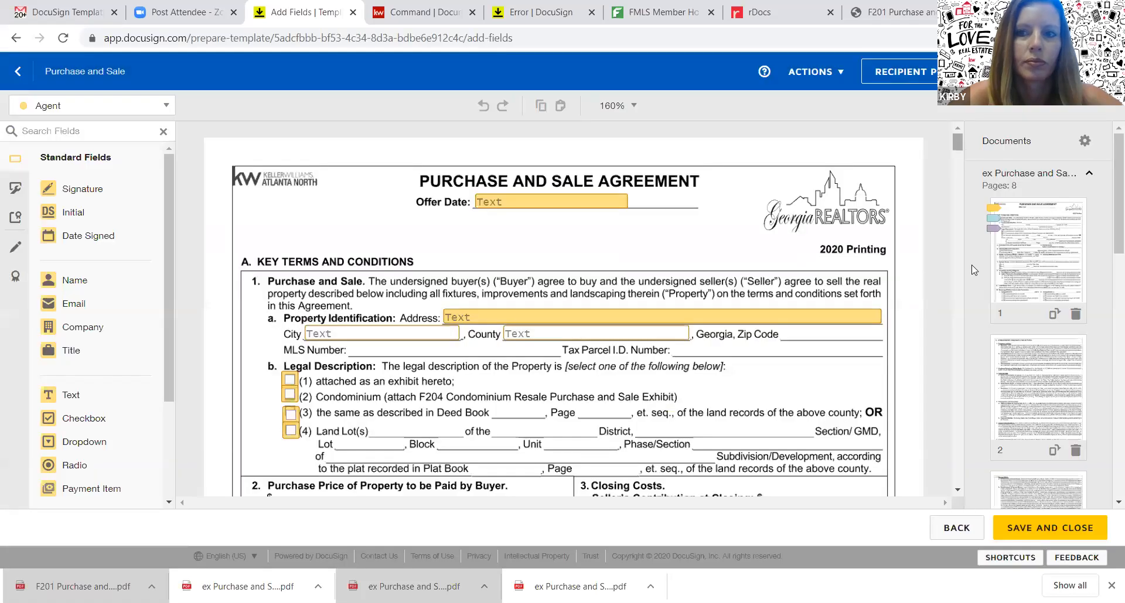
{"action": "left_click_drag", "start_coordinate": [957, 142], "coordinate": [956, 457]}
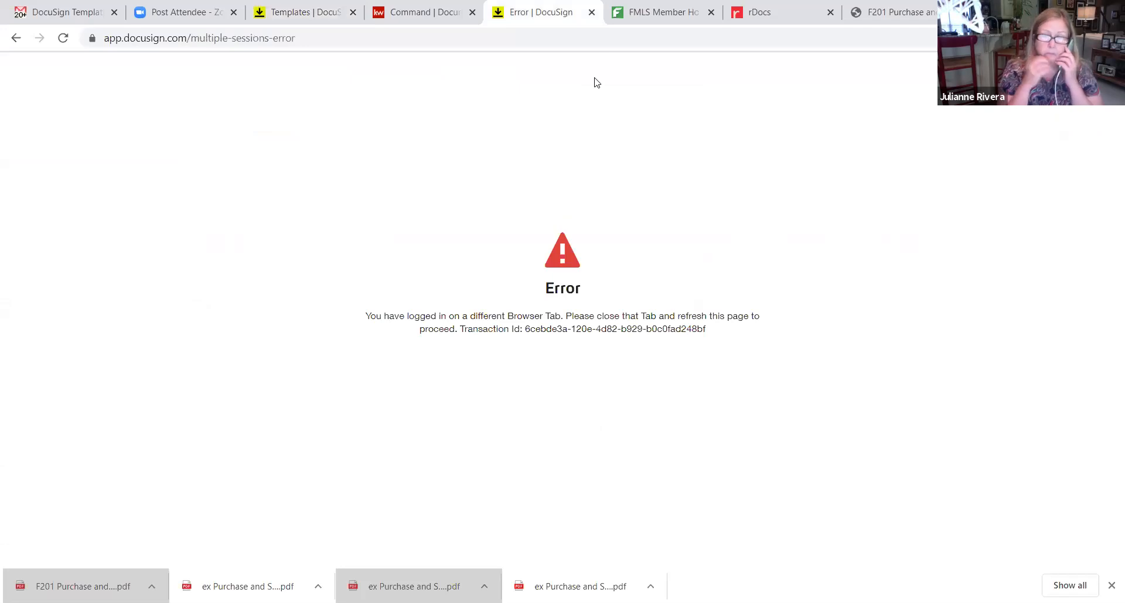
Close the error tab and open the Docu Temp - Listing room from Command's Go To Transaction
{"action": "left_click", "coordinate": [607, 43]}
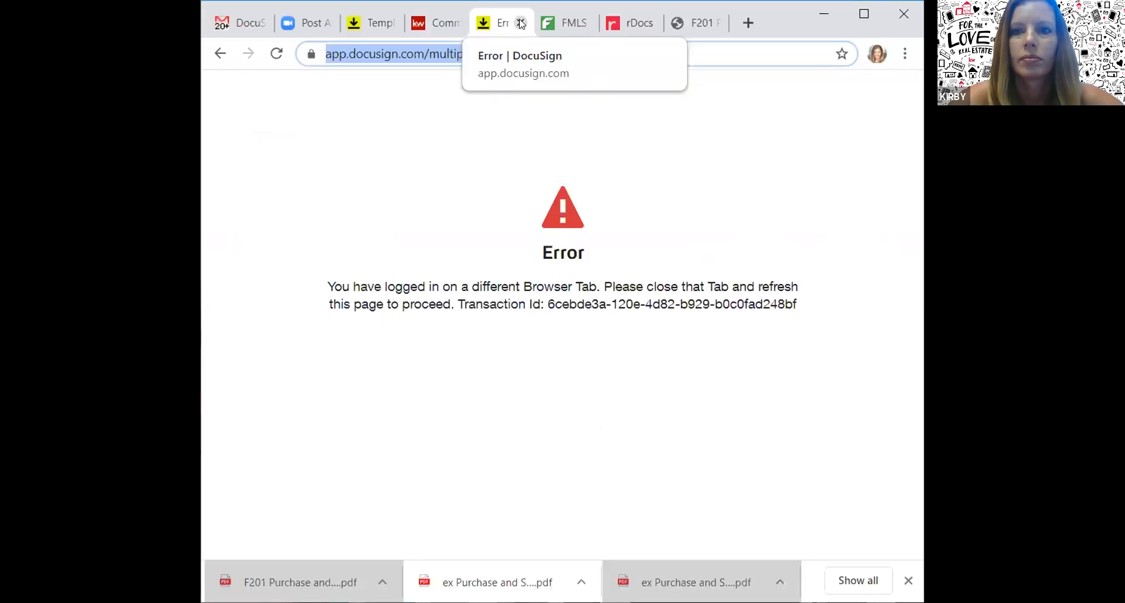
{"action": "left_click", "coordinate": [521, 24]}
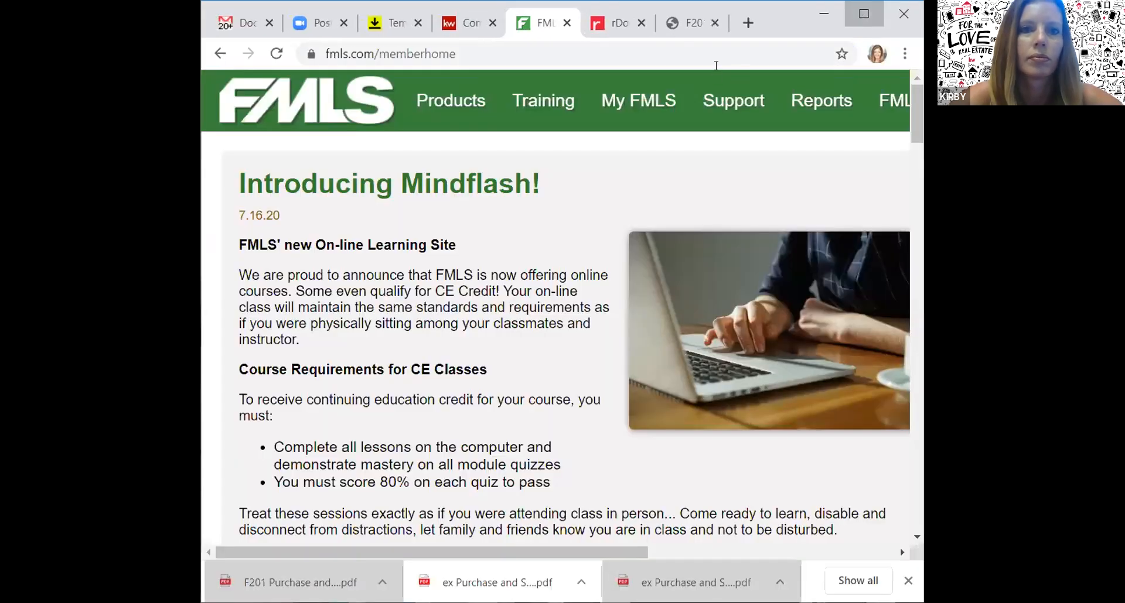
{"action": "left_click", "coordinate": [861, 13]}
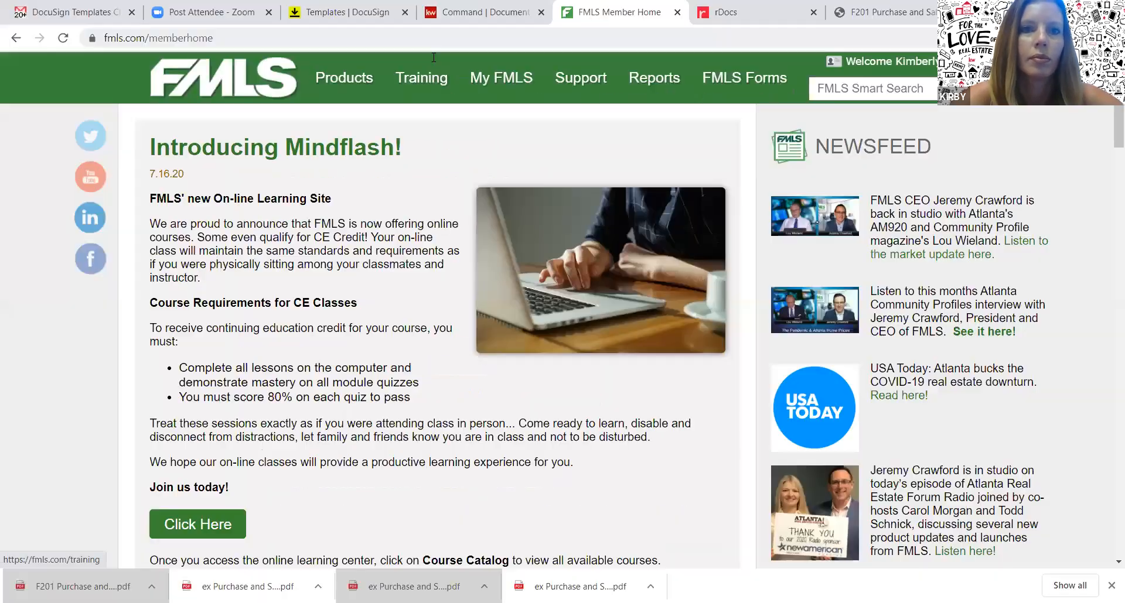
{"action": "left_click", "coordinate": [349, 15]}
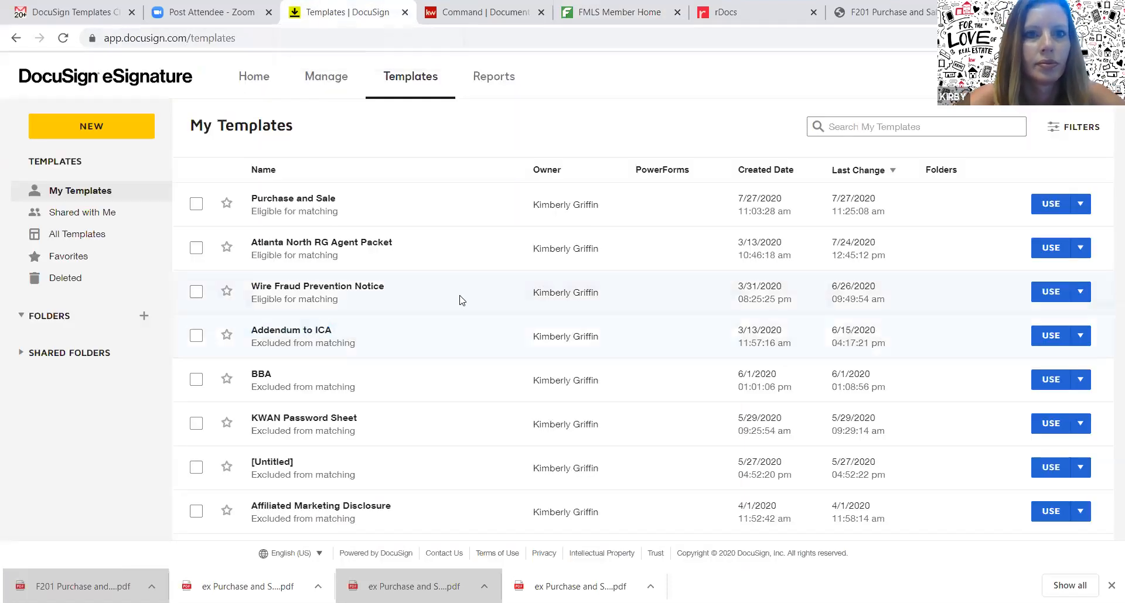
{"action": "key", "text": "ctrl+Tab"}
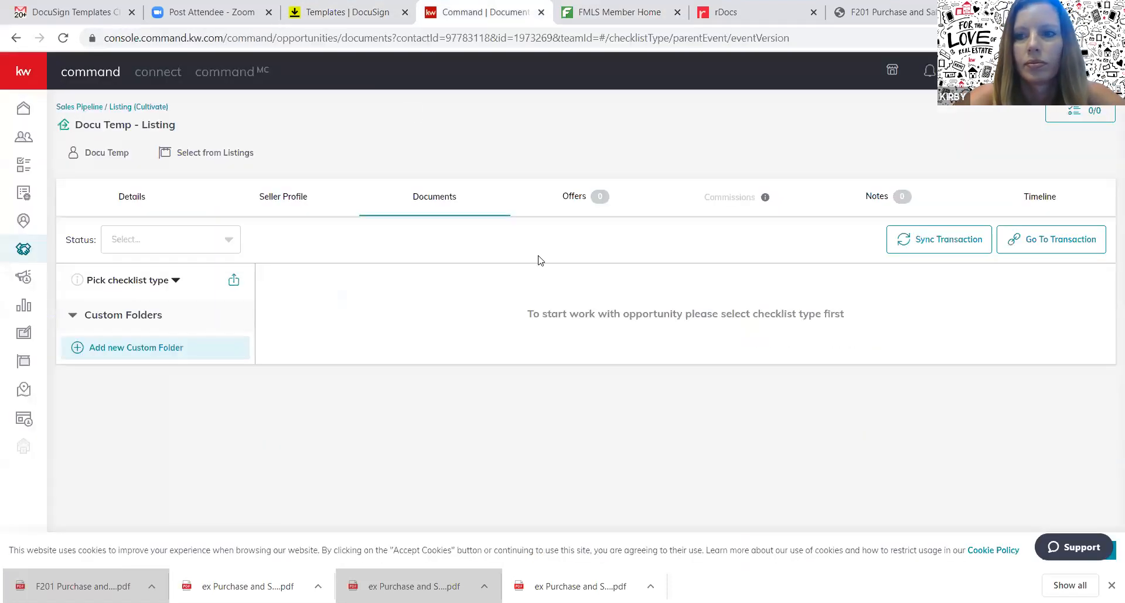
{"action": "left_click", "coordinate": [1045, 244]}
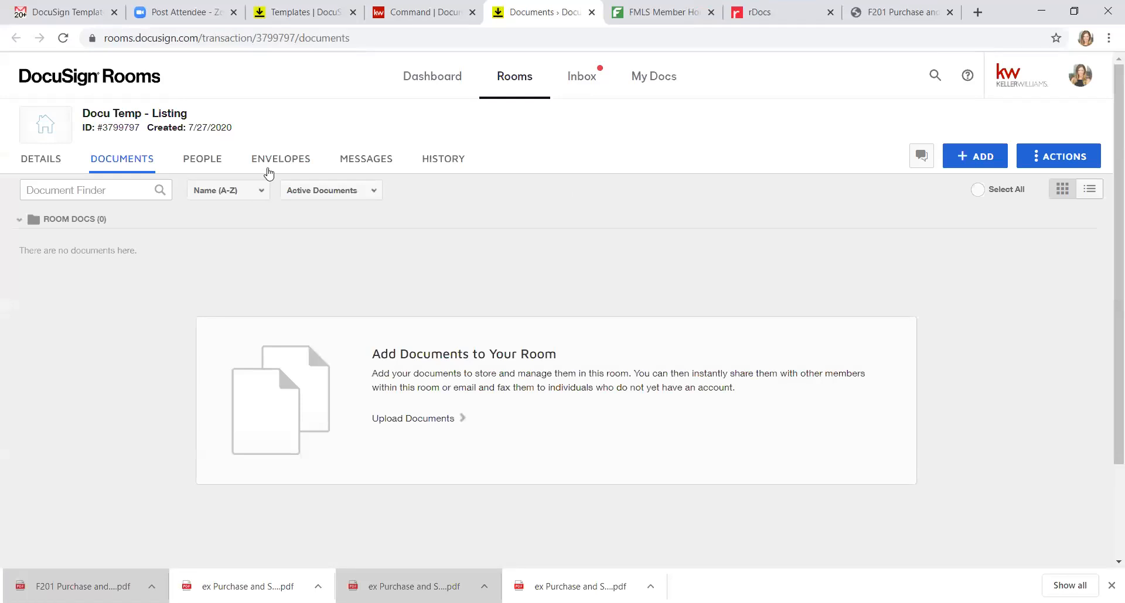
Create a new envelope in the room named 'Updated P&S'
{"action": "left_click", "coordinate": [279, 159]}
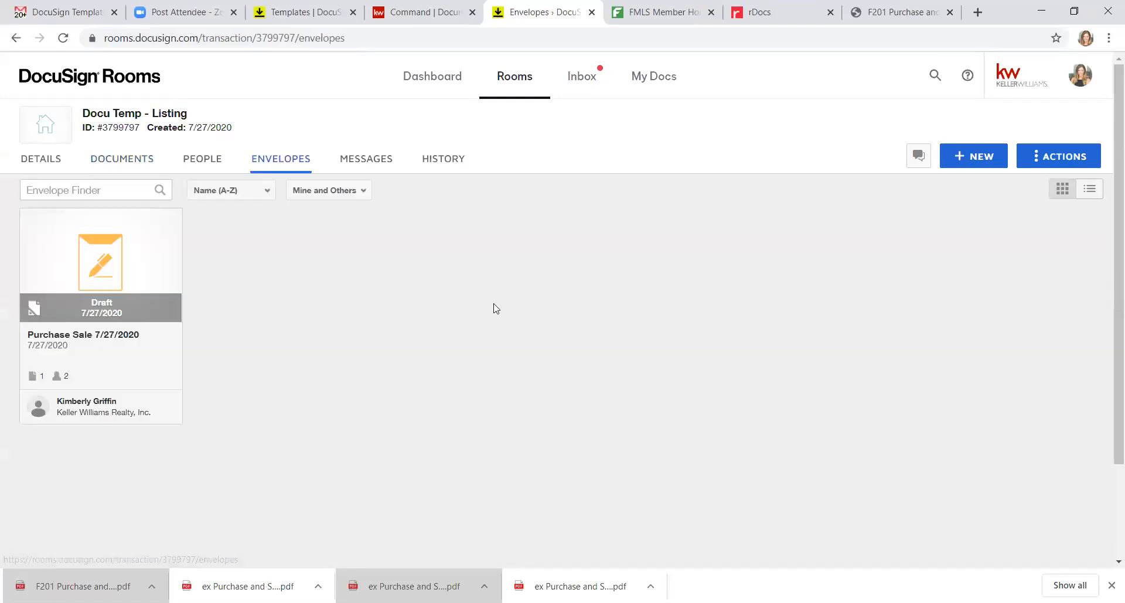
{"action": "left_click", "coordinate": [982, 156]}
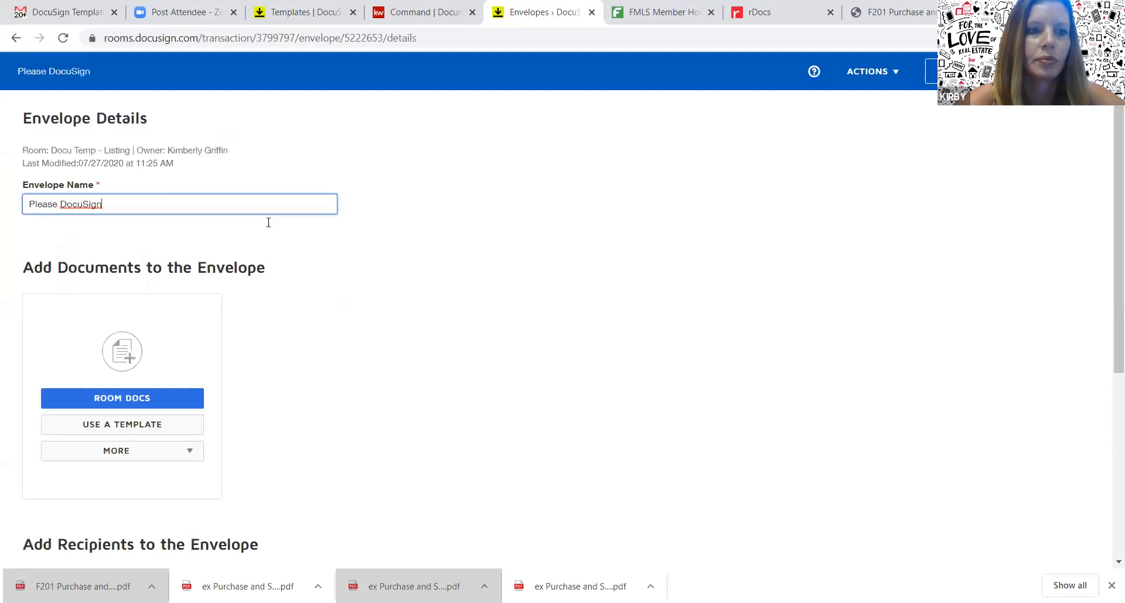
{"action": "key", "text": "BackSpace"}
{"action": "key", "text": "BackSpace"}
{"action": "key", "text": "BackSpace"}
{"action": "key", "text": "BackSpace"}
{"action": "key", "text": "BackSpace"}
{"action": "key", "text": "BackSpace"}
{"action": "key", "text": "BackSpace"}
{"action": "key", "text": "BackSpace"}
{"action": "key", "text": "BackSpace"}
{"action": "key", "text": "BackSpace"}
{"action": "key", "text": "BackSpace"}
{"action": "key", "text": "BackSpace"}
{"action": "key", "text": "BackSpace"}
{"action": "key", "text": "BackSpace"}
{"action": "key", "text": "BackSpace"}
{"action": "type", "text": "Updated"}
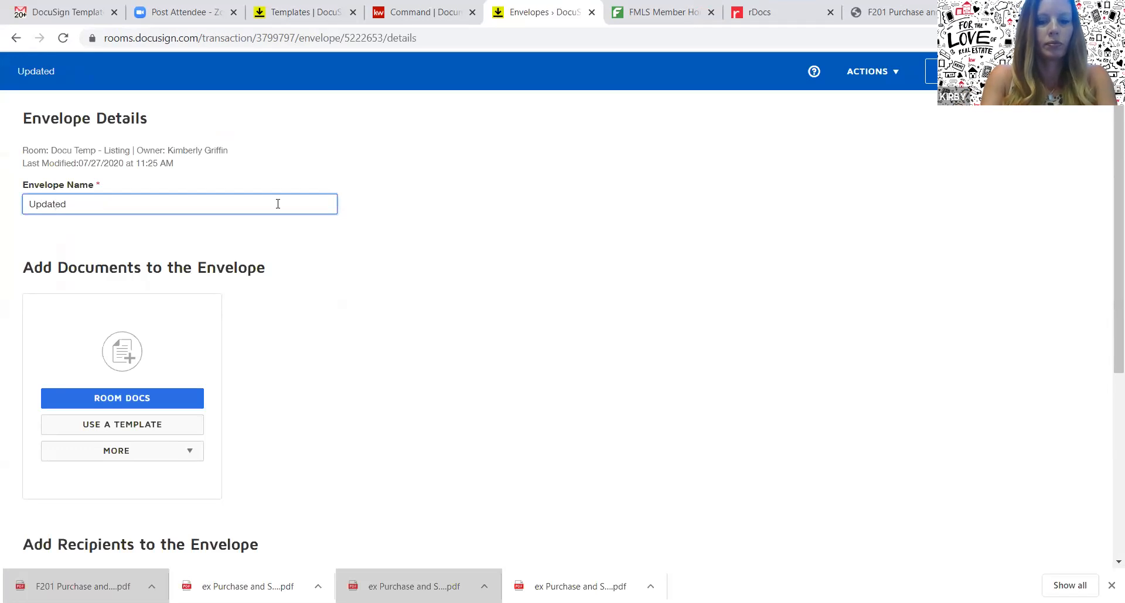
{"action": "type", "text": " P&S"}
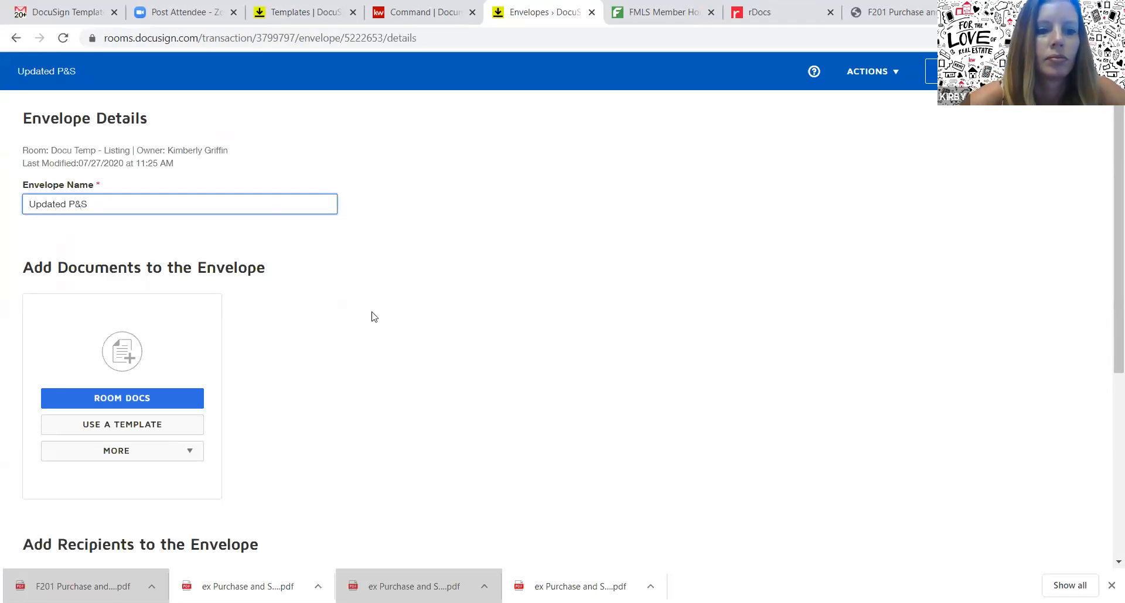
{"action": "left_click", "coordinate": [157, 410]}
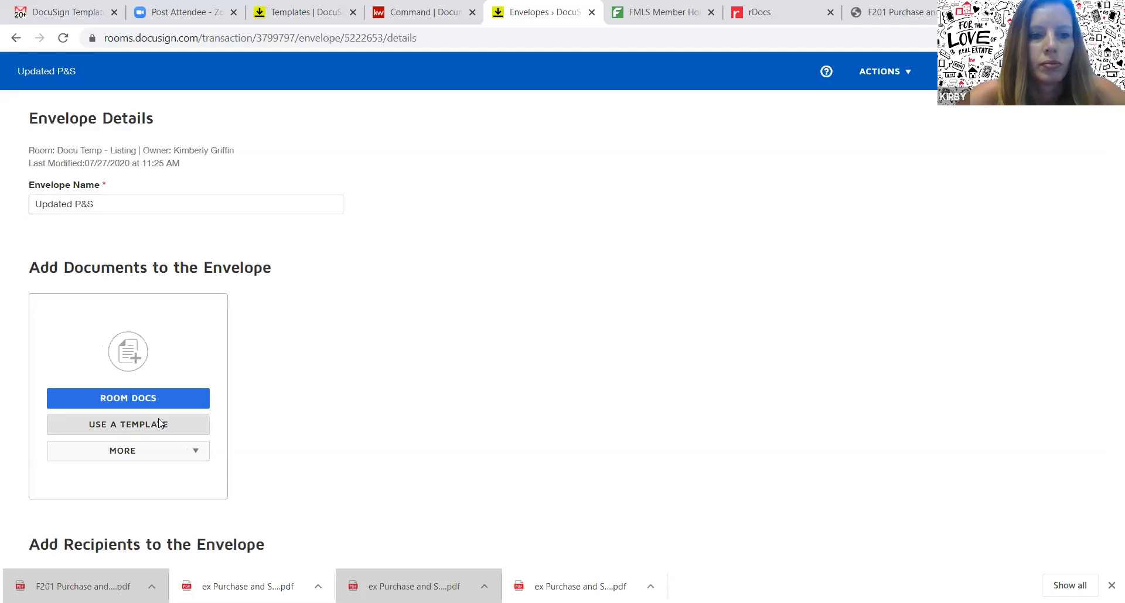
Attach the Purchase and Sale template's agreement to the Updated P&S envelope
{"action": "left_click", "coordinate": [159, 424]}
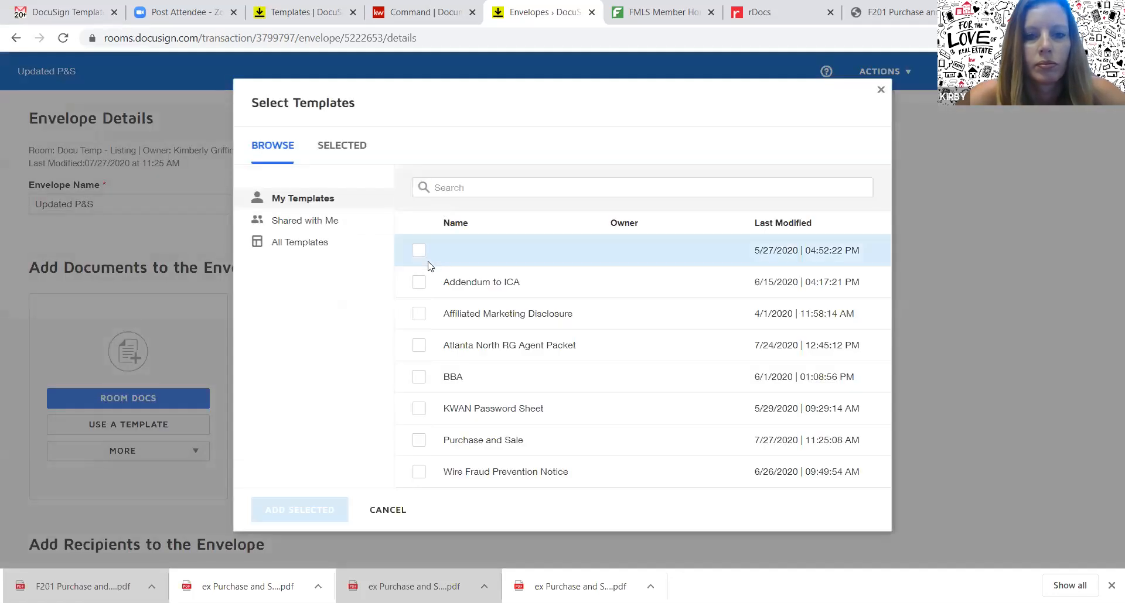
{"action": "left_click", "coordinate": [418, 446]}
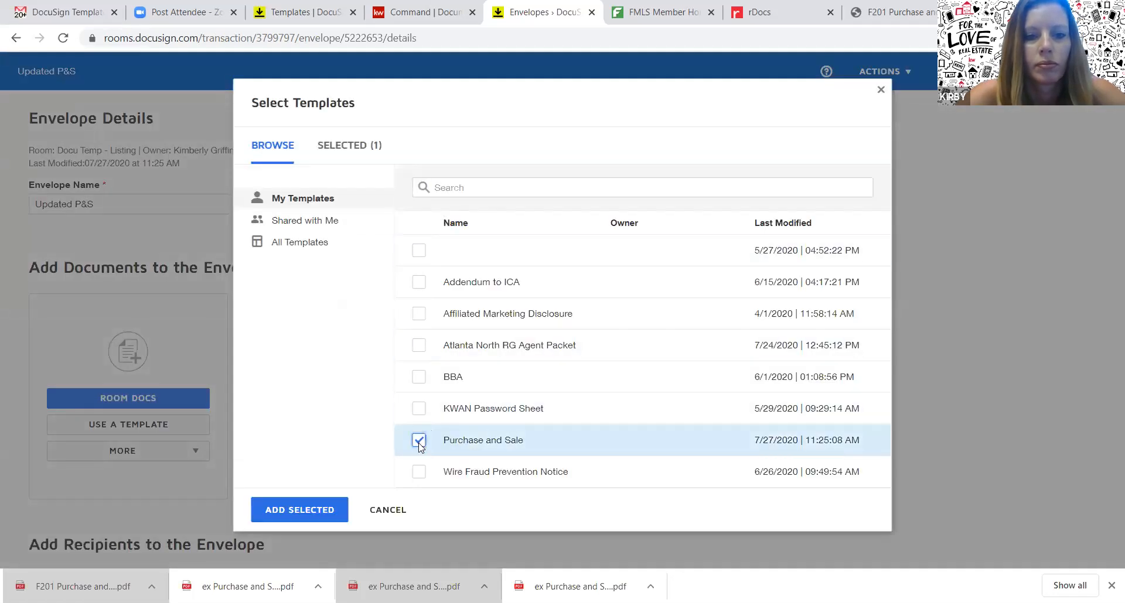
{"action": "left_click", "coordinate": [305, 509]}
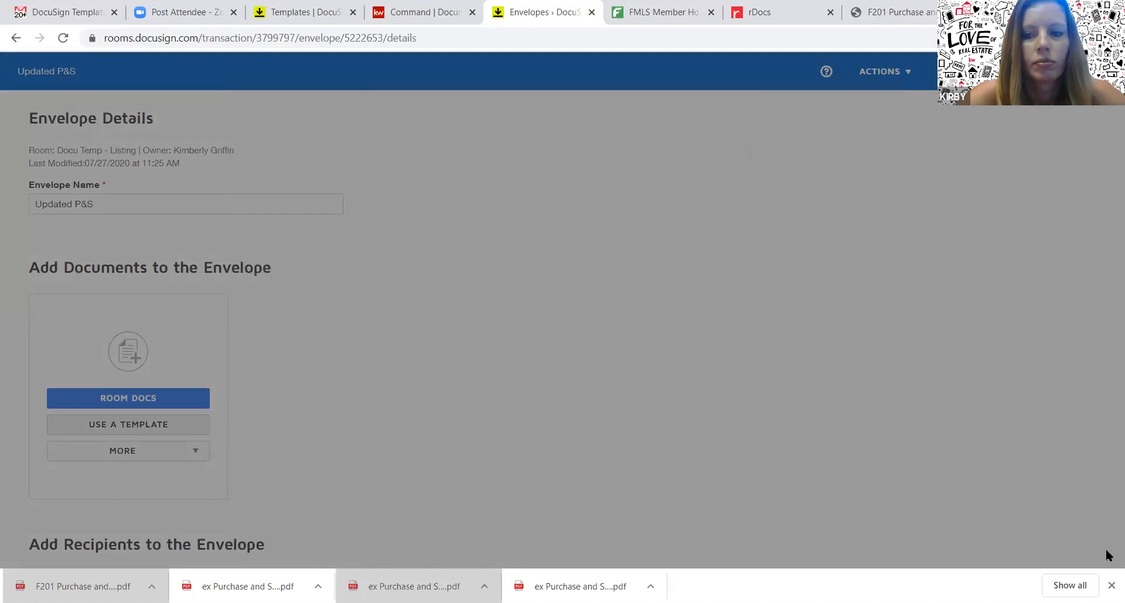
{"action": "scroll", "coordinate": [1107, 569], "scroll_direction": "down", "scroll_amount": 3}
{"action": "scroll", "coordinate": [1107, 570], "scroll_direction": "down", "scroll_amount": 3}
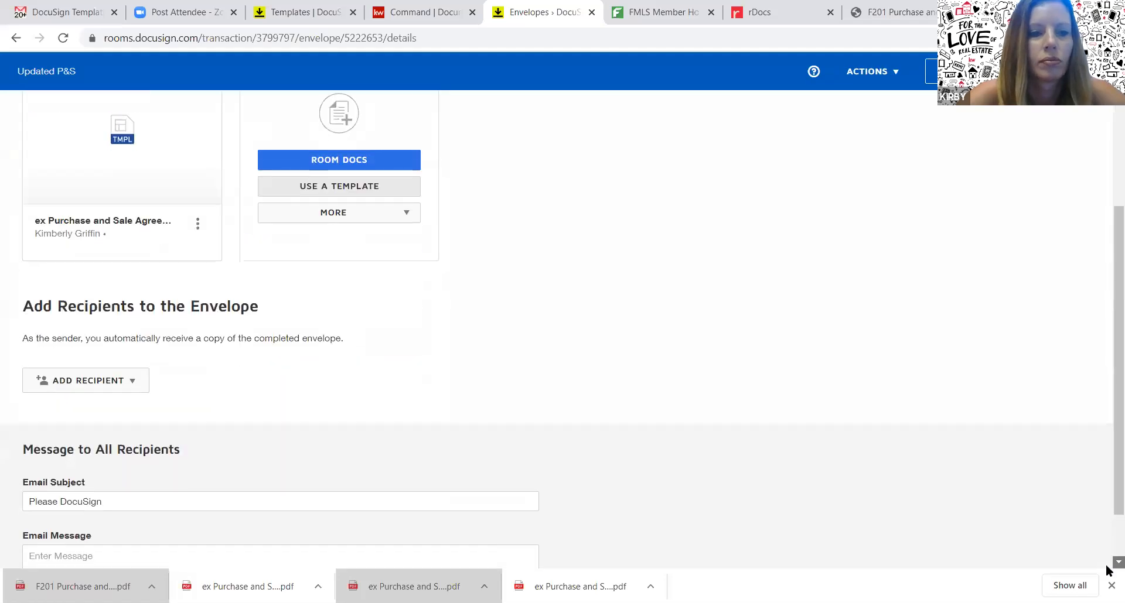
Add pre-tagged roles Agent (agent's own account) and Buyer 1 (test buyer contact) as recipients
{"action": "left_click", "coordinate": [85, 342]}
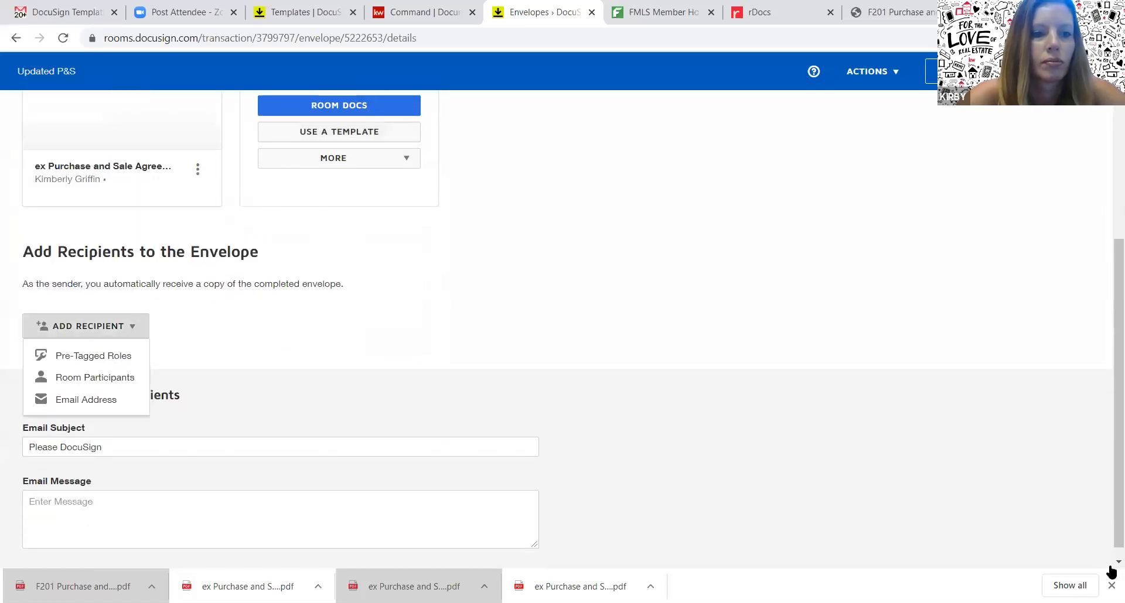
{"action": "left_click", "coordinate": [110, 358]}
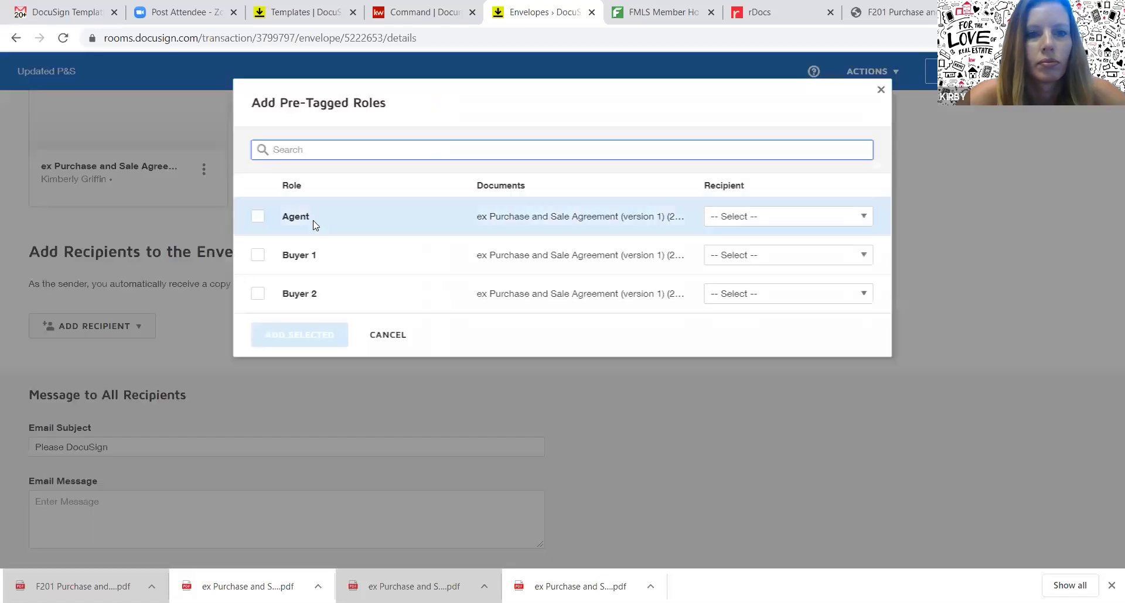
{"action": "left_click", "coordinate": [258, 216]}
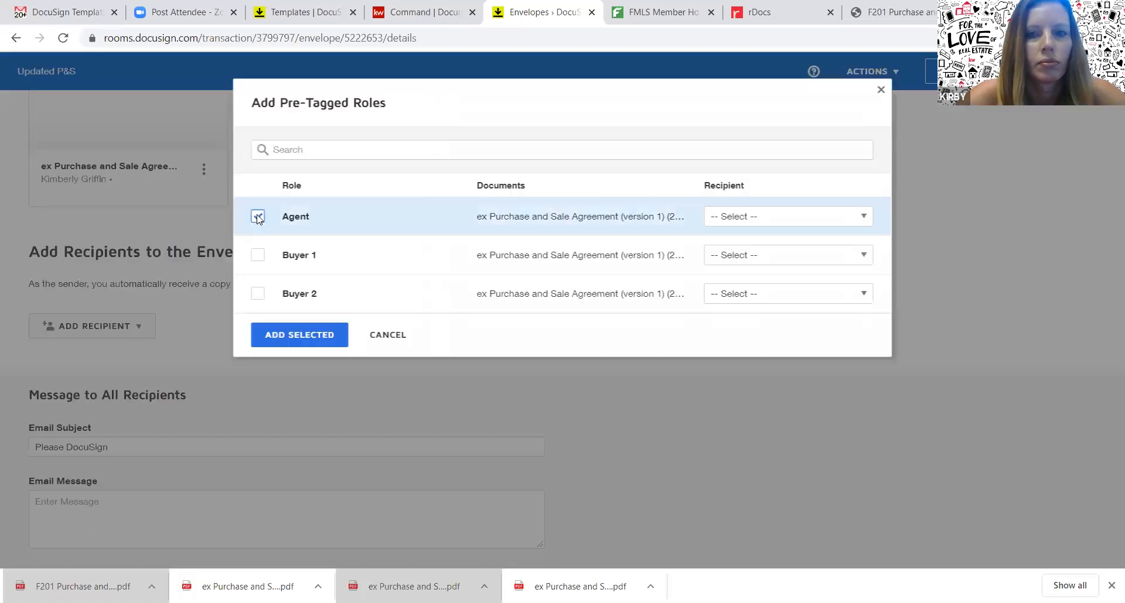
{"action": "left_click", "coordinate": [710, 216]}
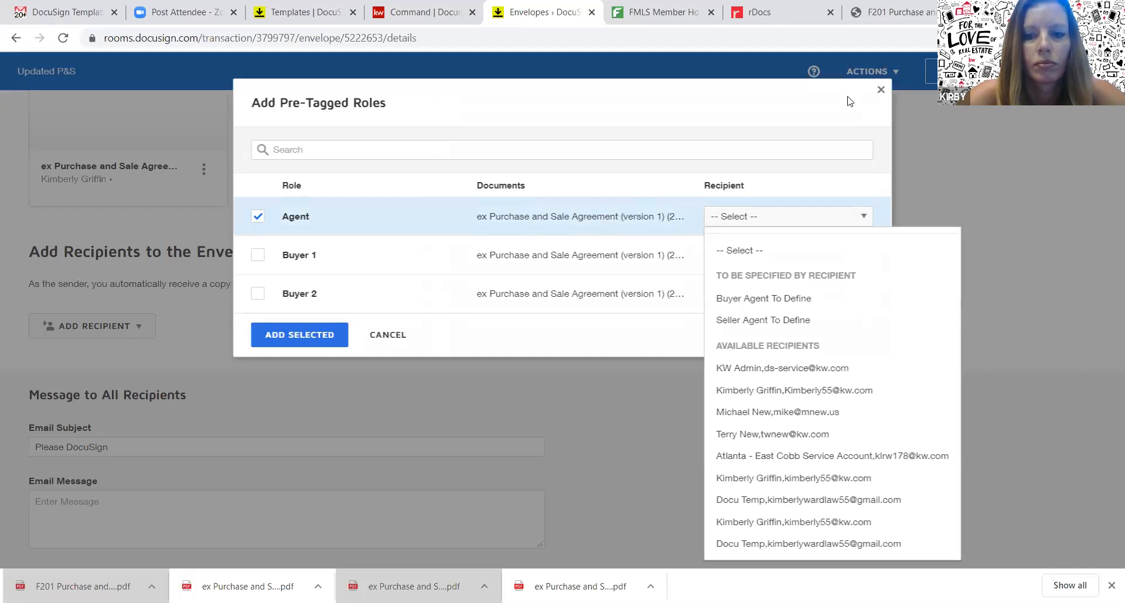
{"action": "left_click", "coordinate": [792, 522]}
{"action": "left_click", "coordinate": [263, 258]}
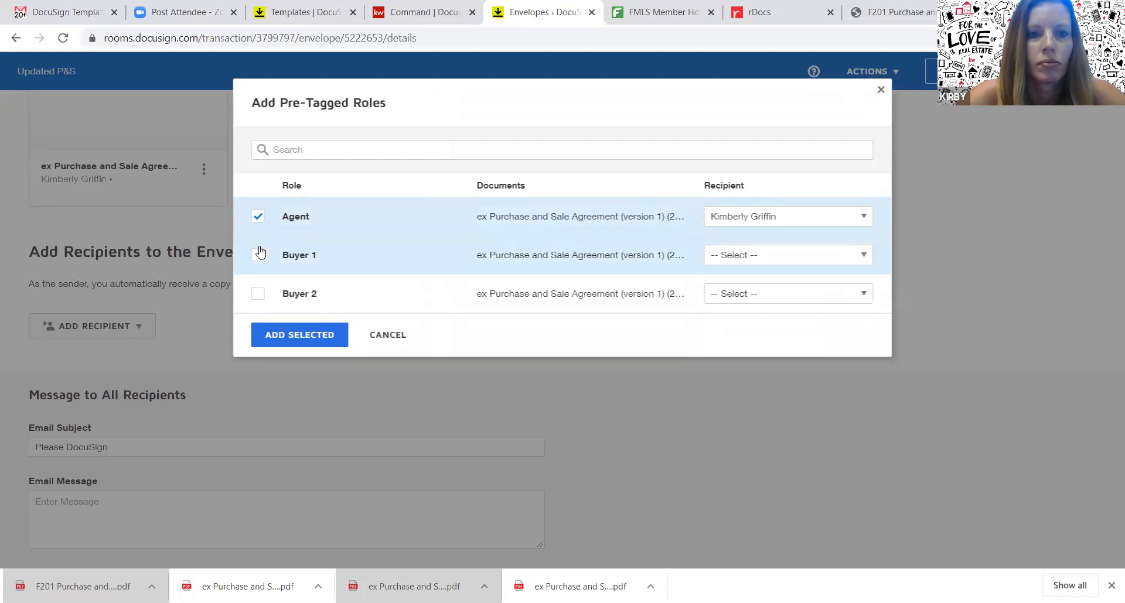
{"action": "left_click", "coordinate": [743, 262]}
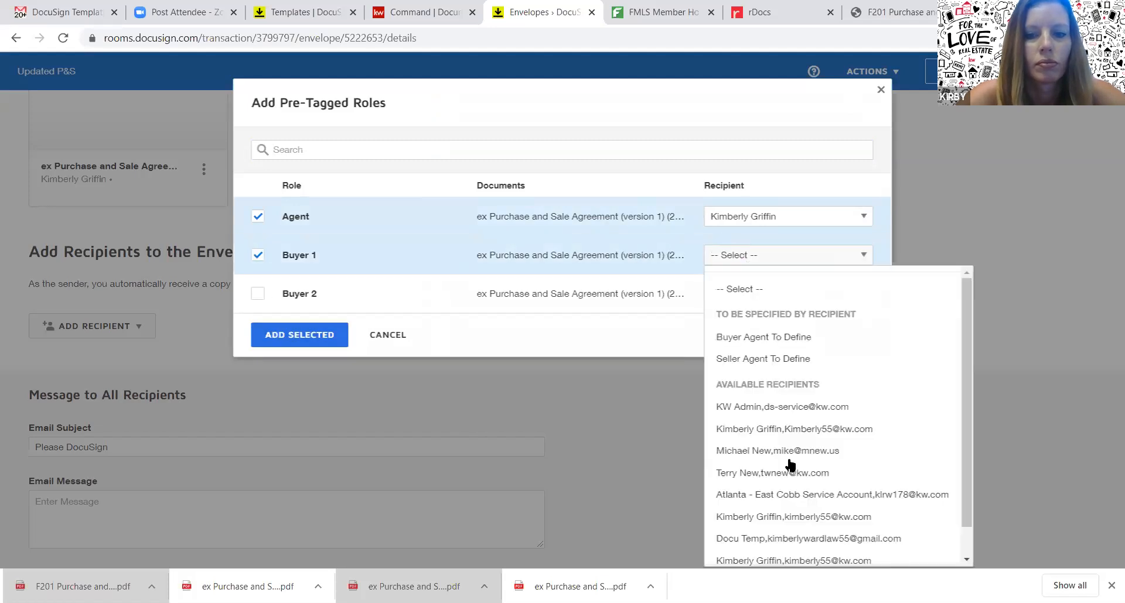
{"action": "left_click", "coordinate": [786, 540]}
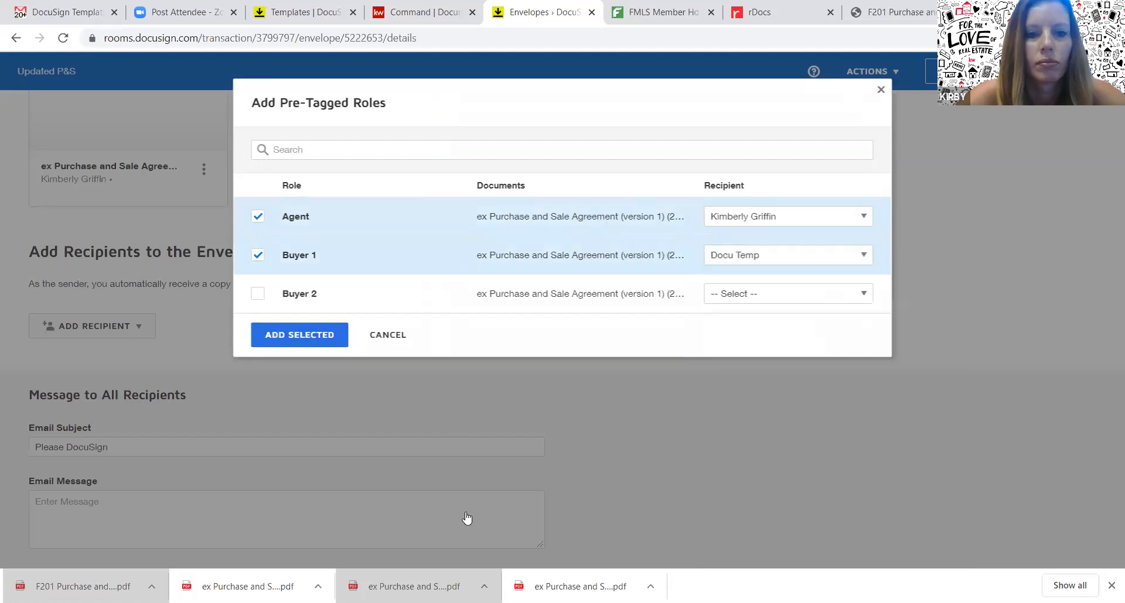
{"action": "left_click", "coordinate": [292, 333]}
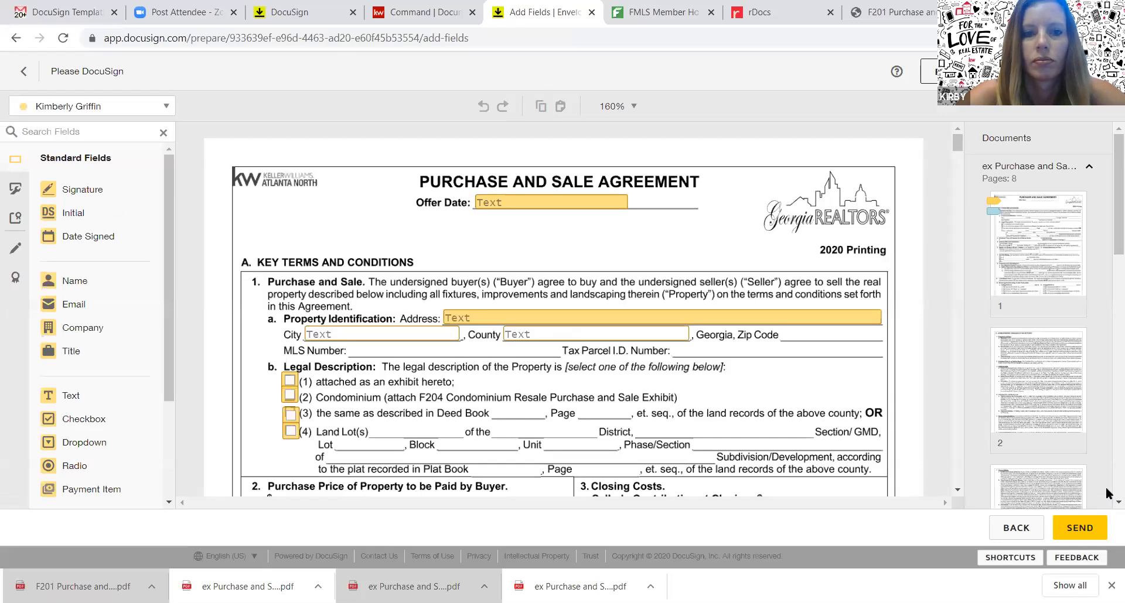
Check the tagged signature fields on page 8, then send the Updated P&S envelope
{"action": "scroll", "coordinate": [1107, 494], "scroll_direction": "down", "scroll_amount": 10}
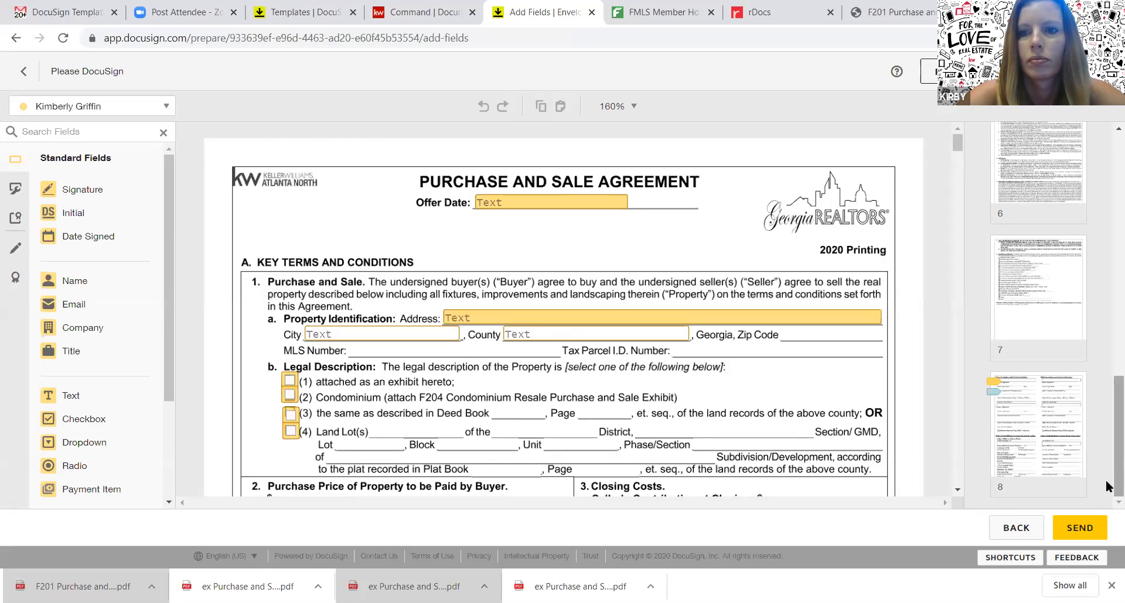
{"action": "left_click", "coordinate": [956, 473]}
{"action": "left_click", "coordinate": [958, 477]}
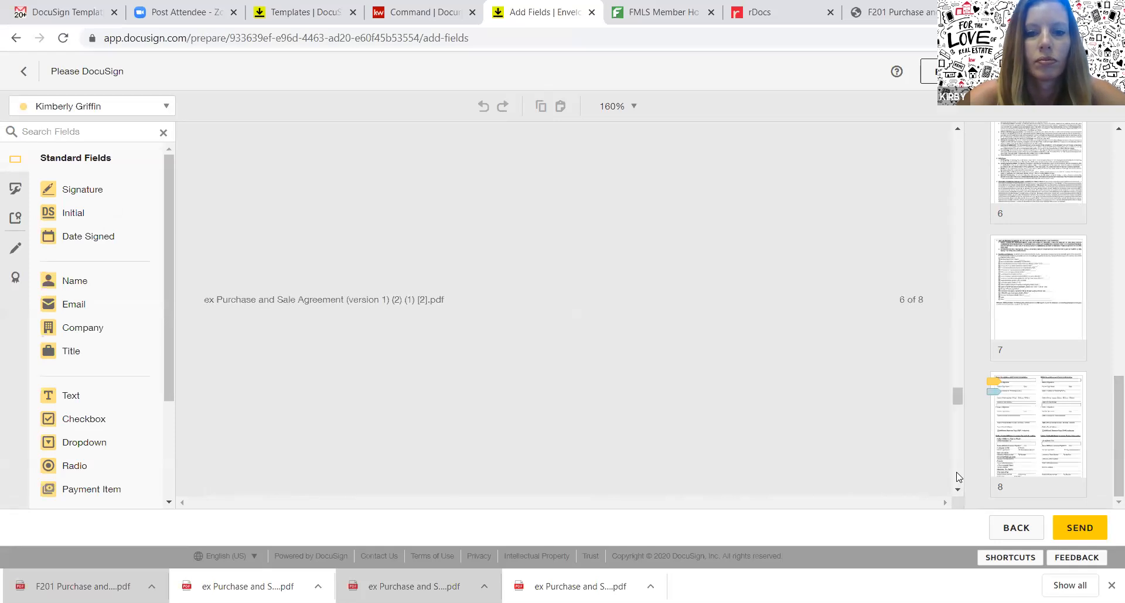
{"action": "left_click_drag", "start_coordinate": [956, 455], "coordinate": [957, 442]}
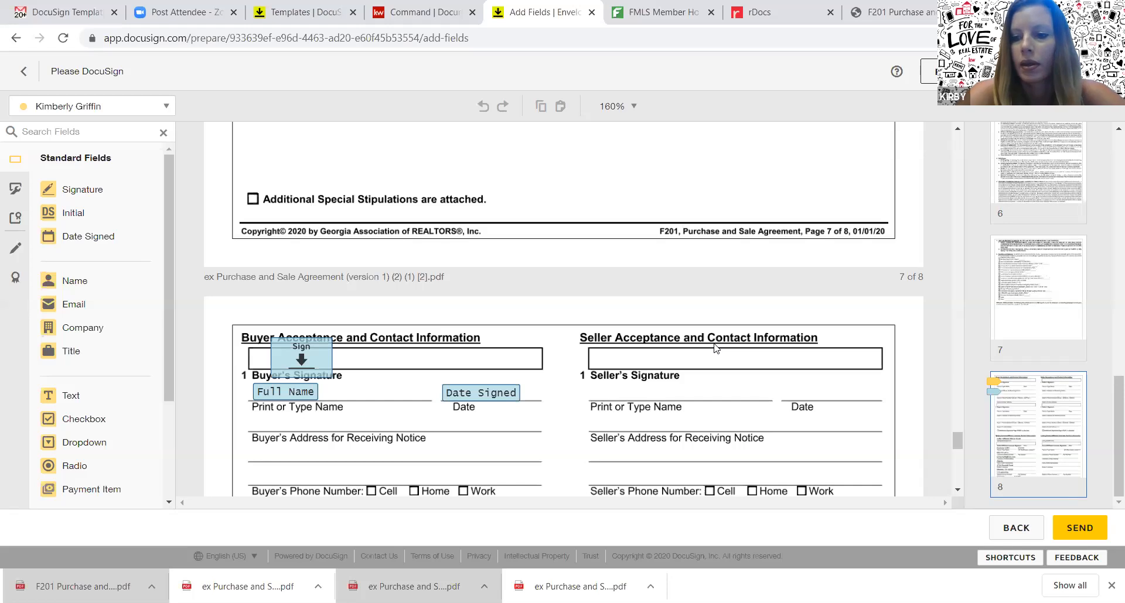
{"action": "left_click", "coordinate": [1090, 528]}
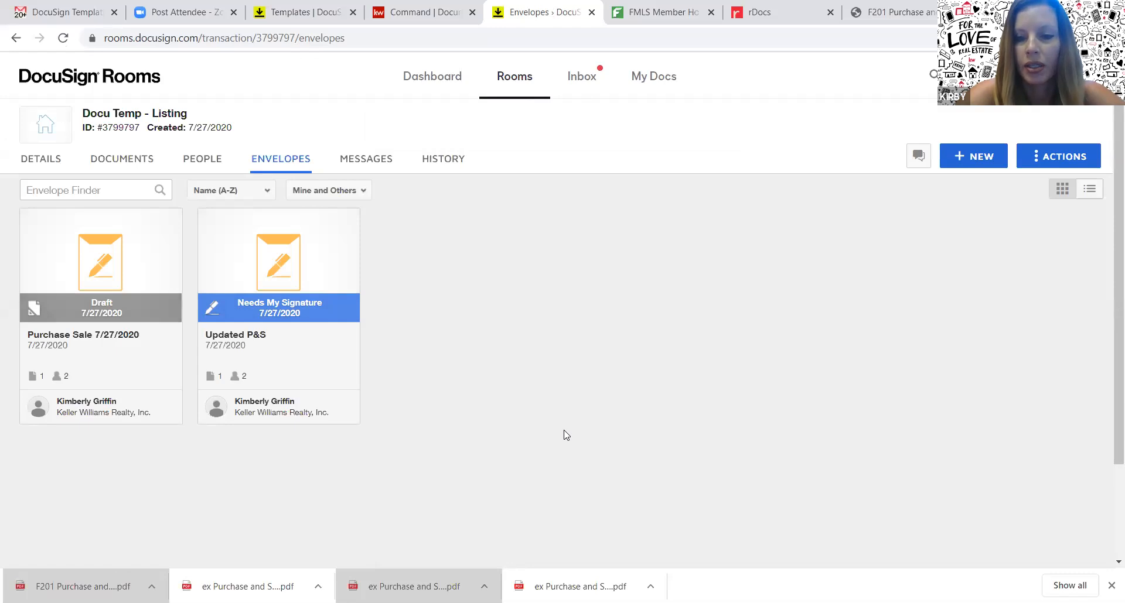
Open the Updated P&S envelope and start the signing session
{"action": "left_click", "coordinate": [273, 263]}
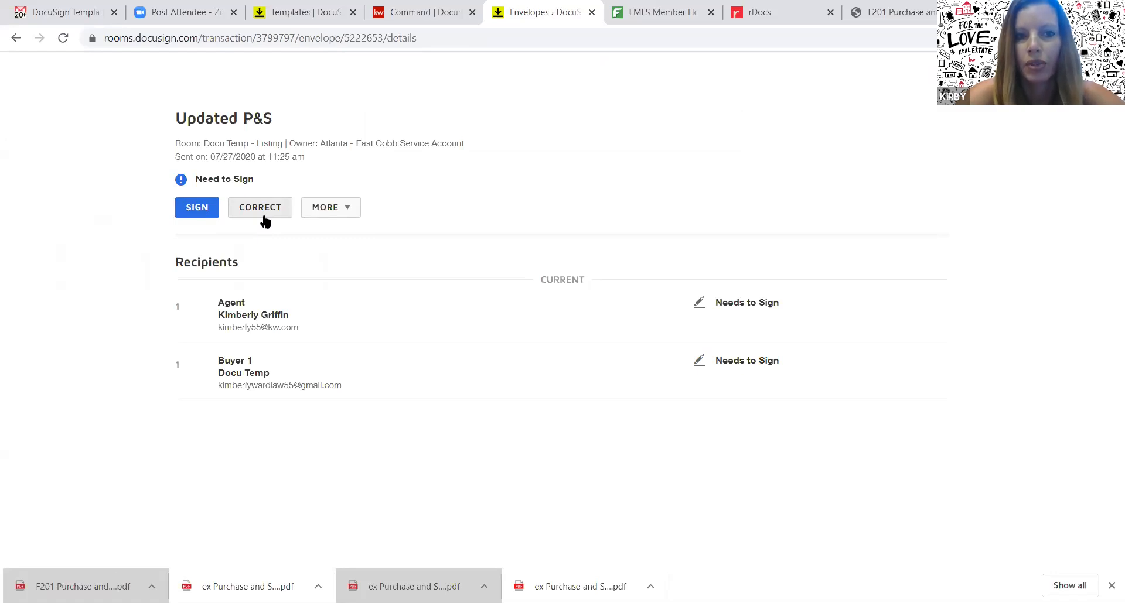
{"action": "left_click", "coordinate": [198, 212]}
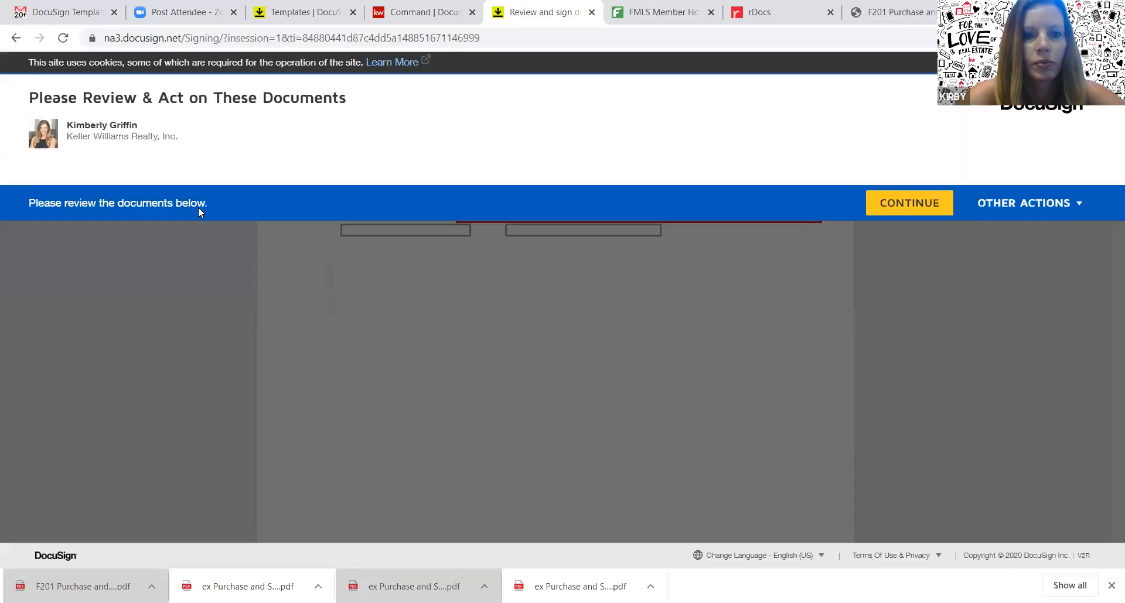
{"action": "left_click", "coordinate": [936, 206]}
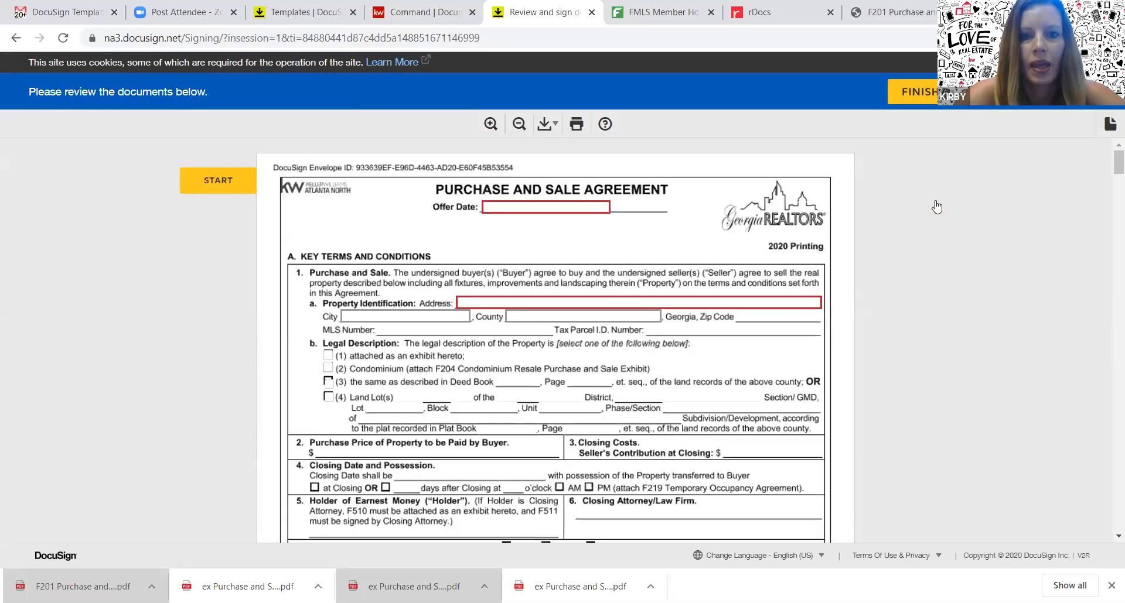
Enter Offer Date 7/27/2020 and the address, sign page 8's broker line, and finish
{"action": "left_click", "coordinate": [551, 208]}
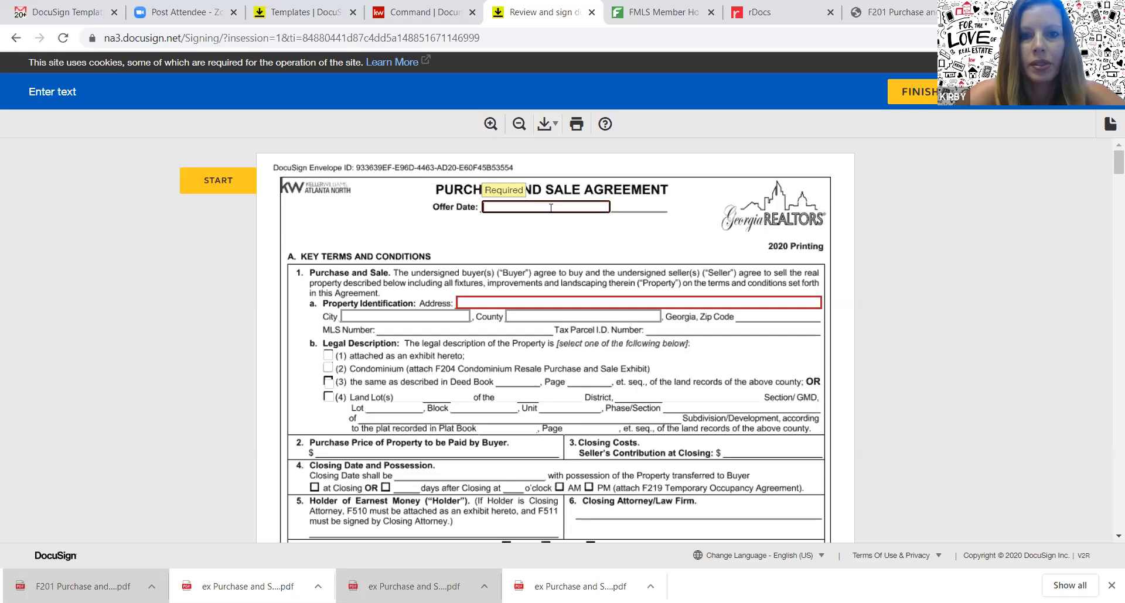
{"action": "type", "text": "7/27/2020"}
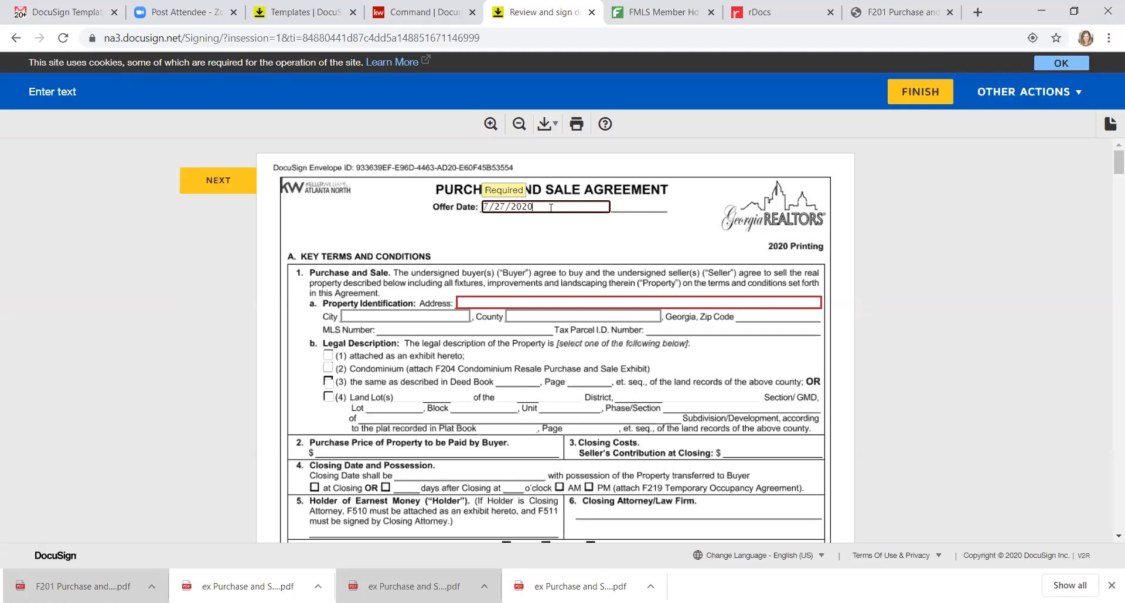
{"action": "left_click", "coordinate": [554, 305]}
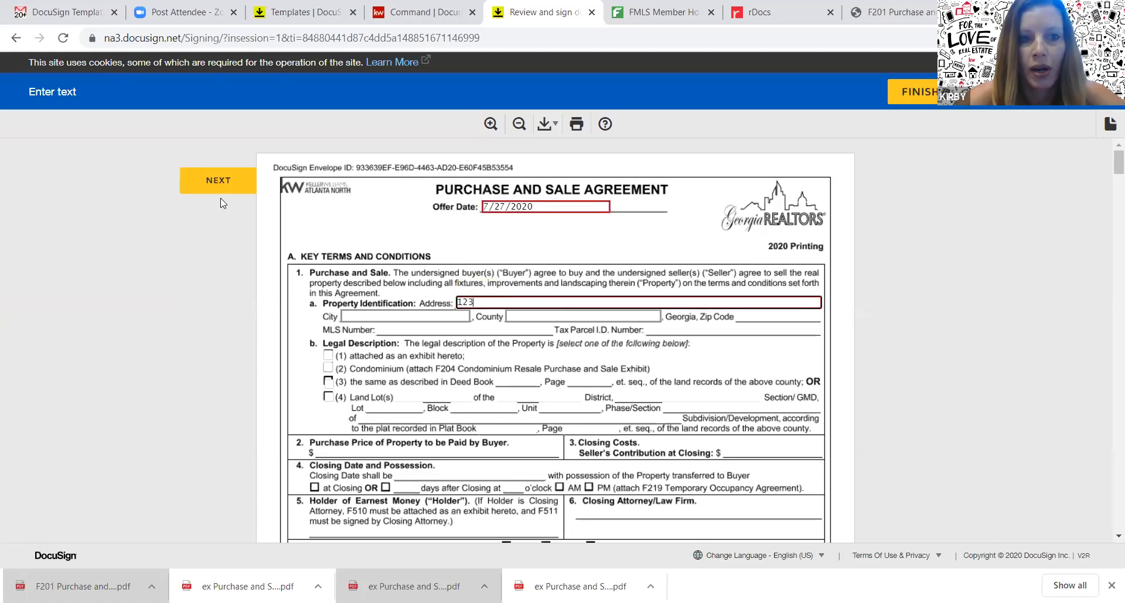
{"action": "left_click", "coordinate": [226, 182]}
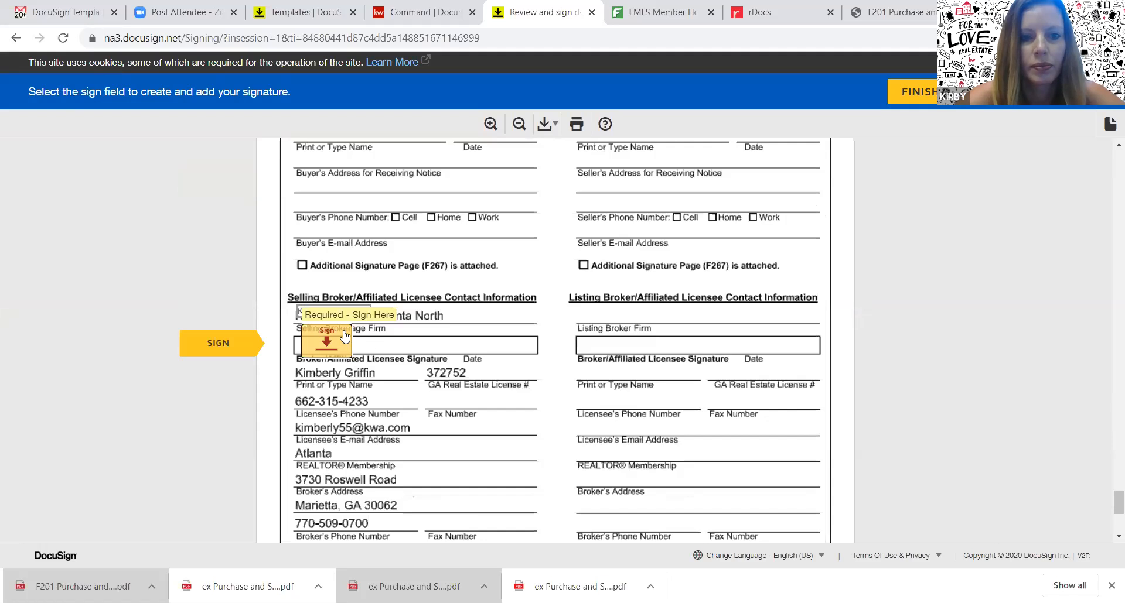
{"action": "left_click", "coordinate": [346, 336]}
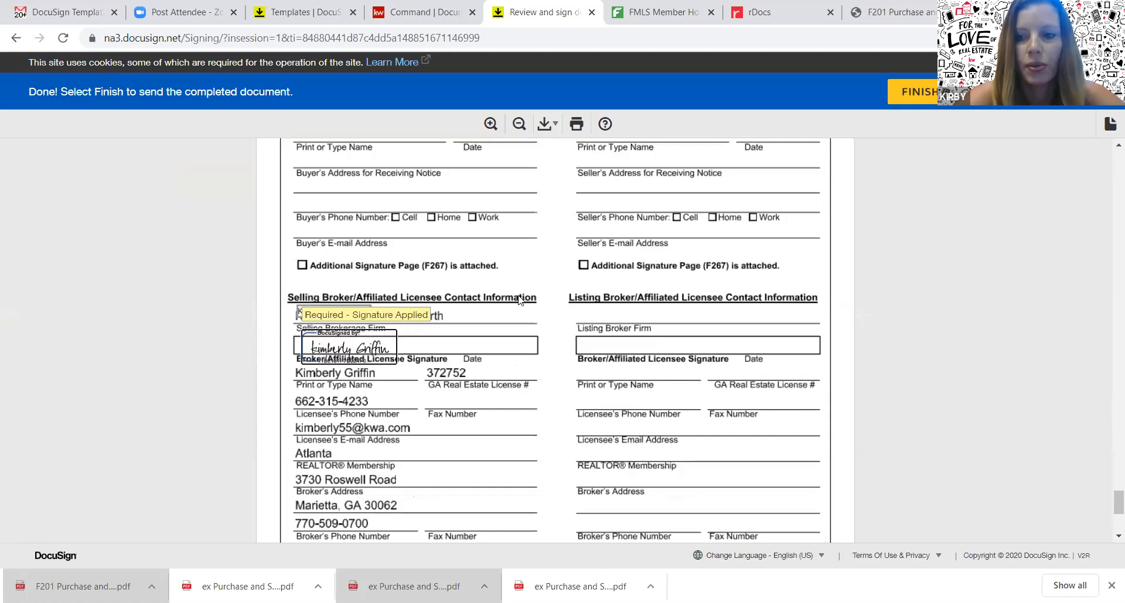
{"action": "left_click_drag", "start_coordinate": [1109, 509], "coordinate": [1109, 519]}
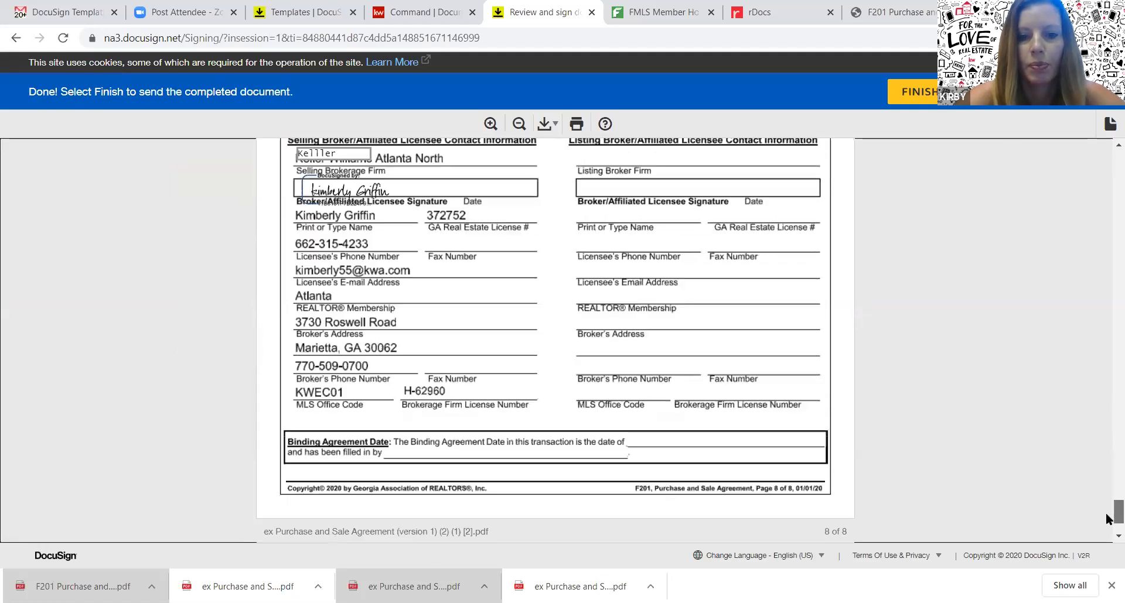
{"action": "scroll", "coordinate": [1107, 519], "scroll_direction": "down", "scroll_amount": 1}
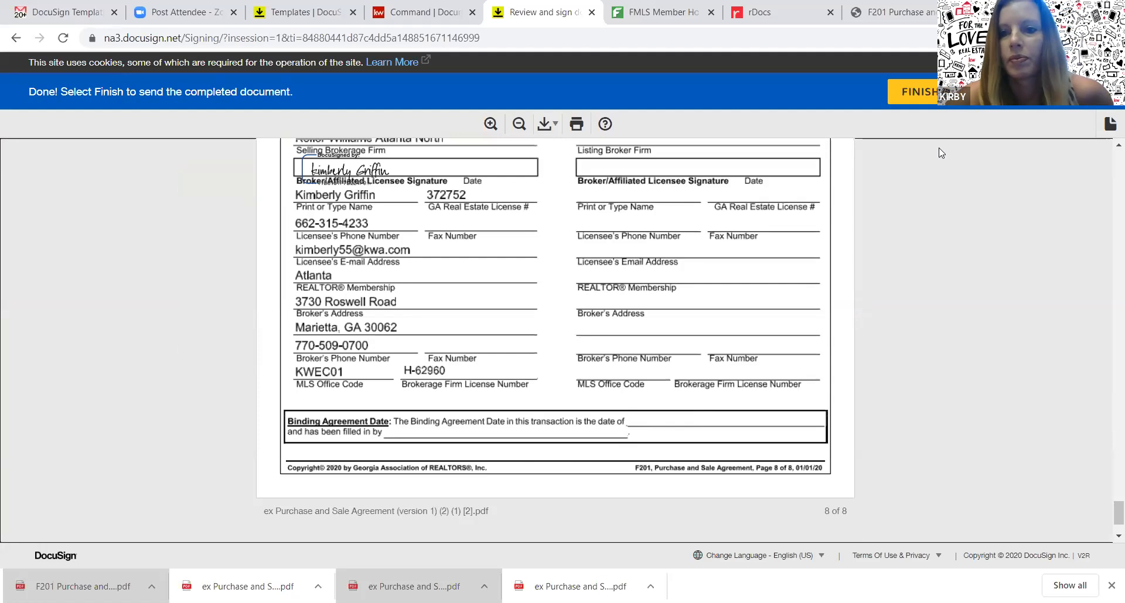
{"action": "left_click", "coordinate": [929, 88]}
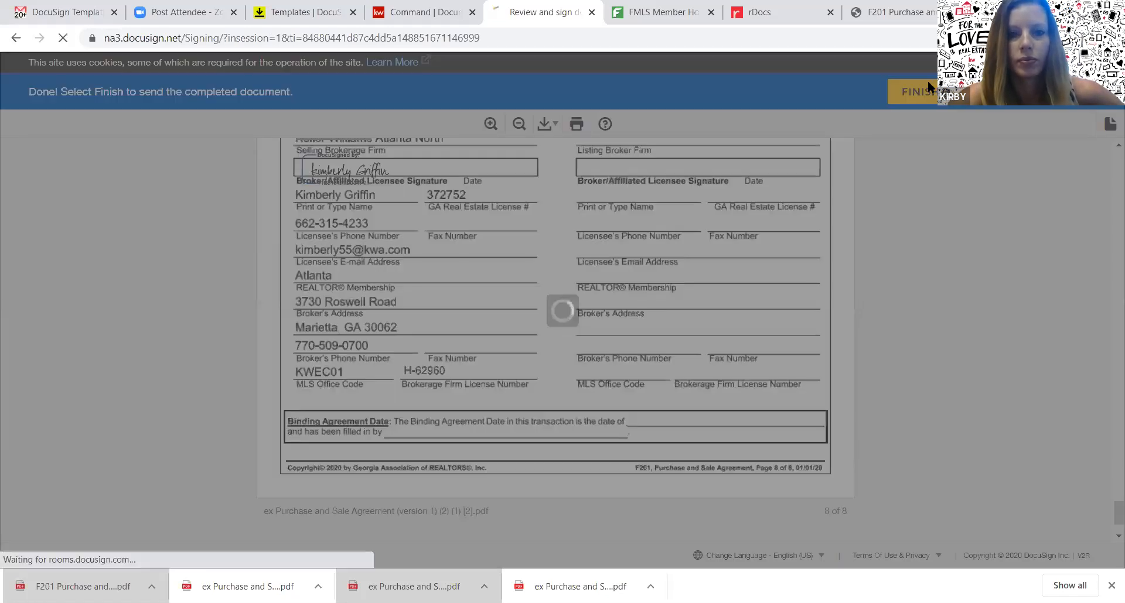
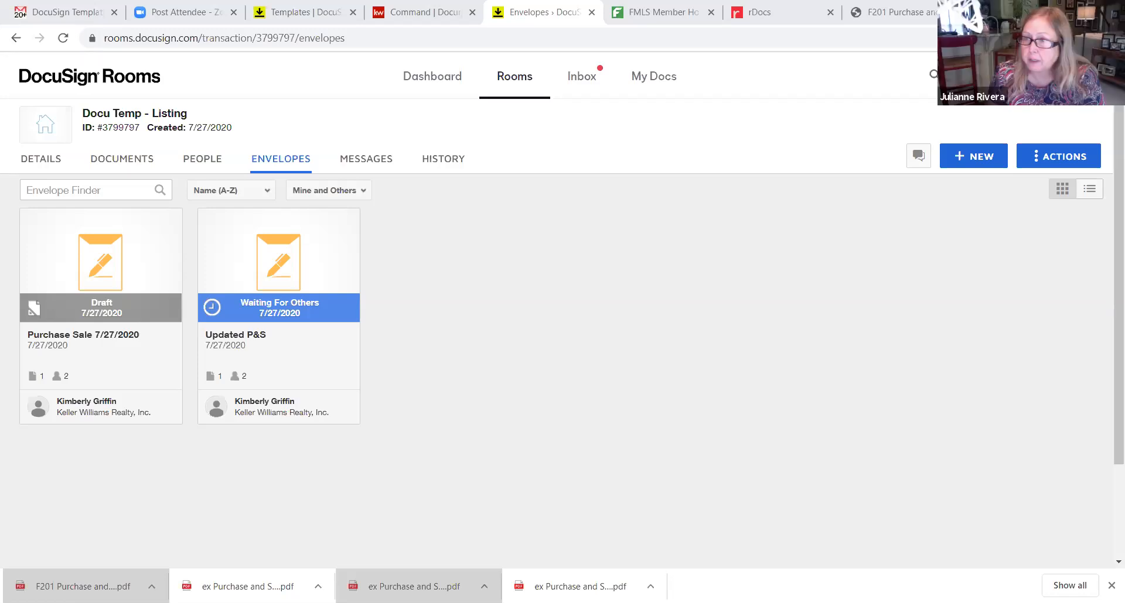
Refresh the envelopes list so Updated P&S shows Completed, then view the room's documents
{"action": "left_click", "coordinate": [515, 37]}
{"action": "key", "text": "Return"}
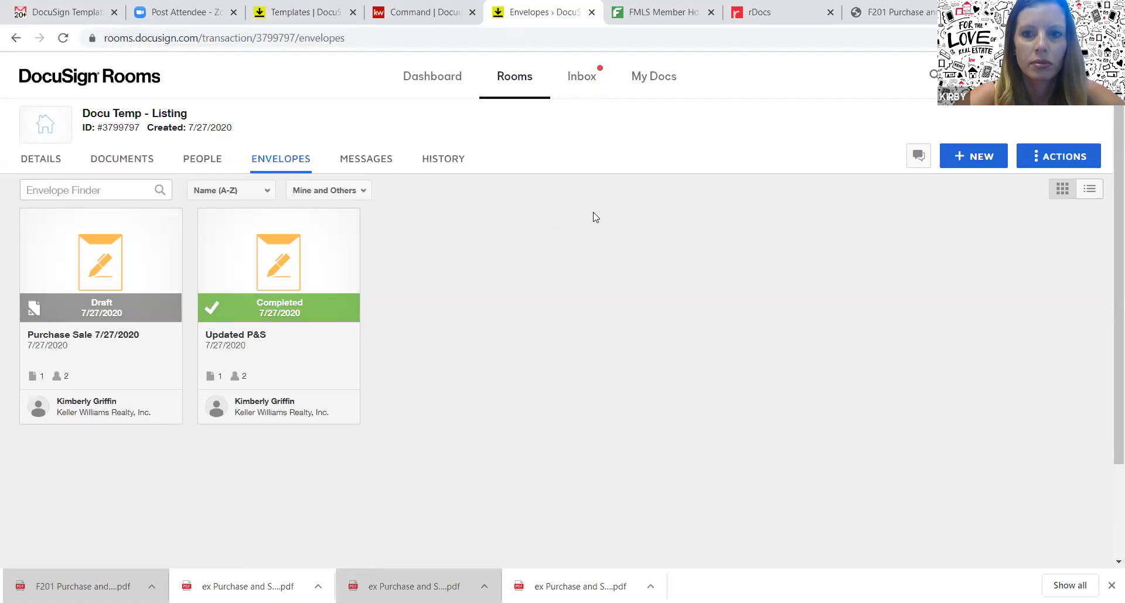
{"action": "left_click", "coordinate": [136, 160]}
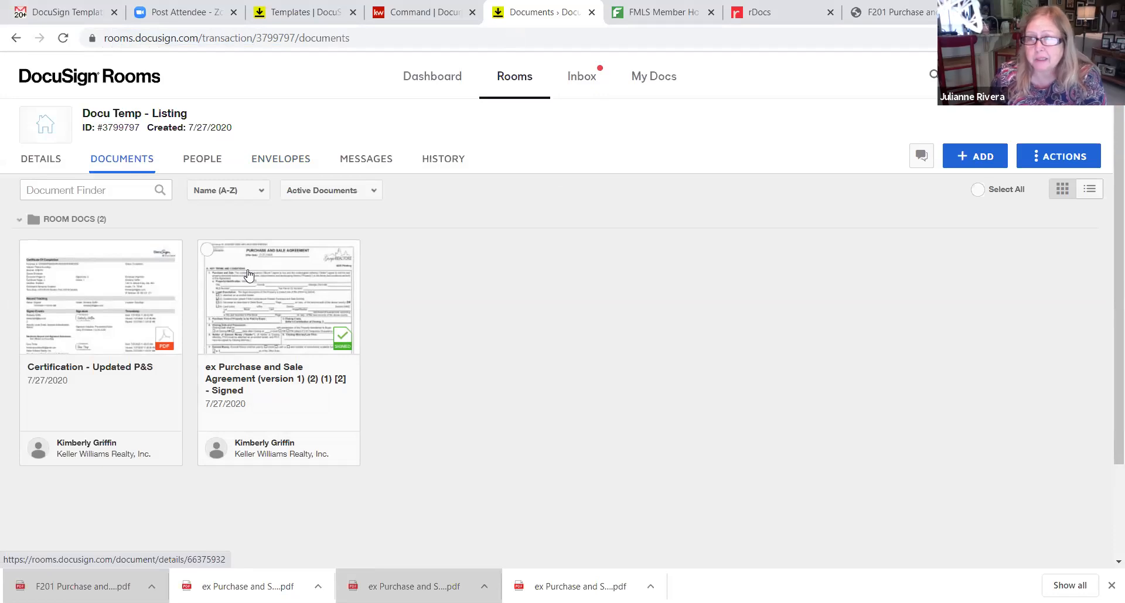
Download the signed purchase and sale agreement as a PDF and return to the envelopes list
{"action": "left_click", "coordinate": [207, 250]}
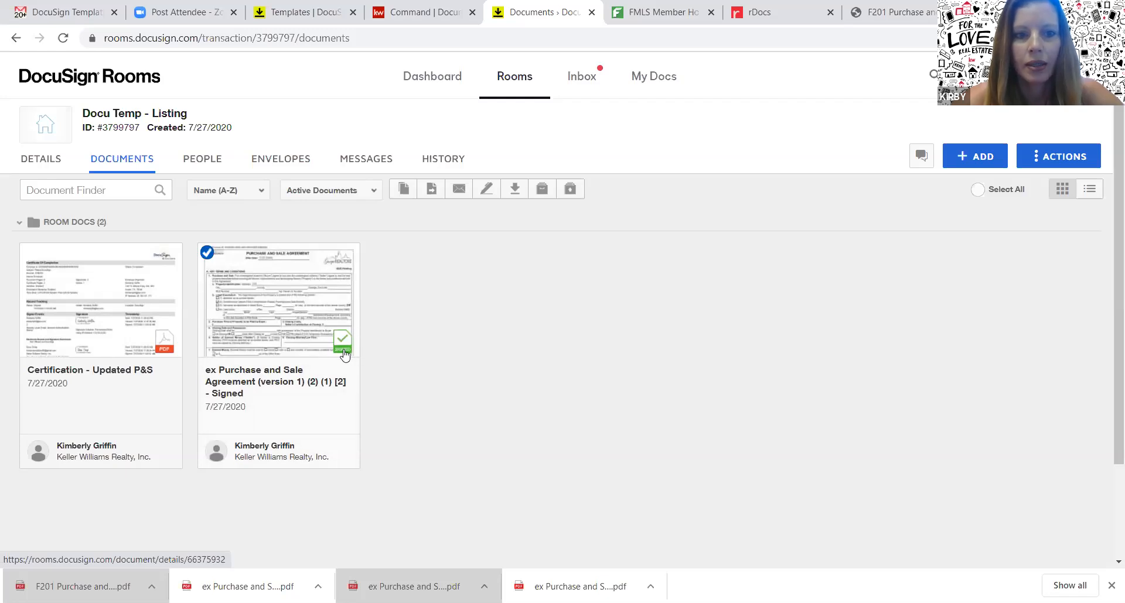
{"action": "left_click", "coordinate": [516, 189]}
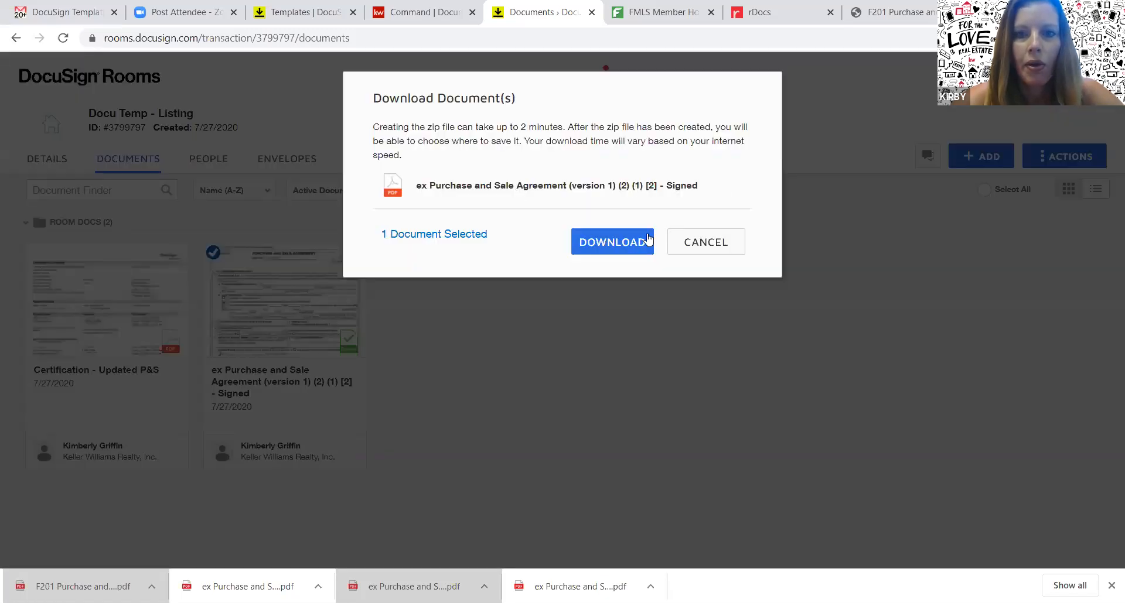
{"action": "left_click", "coordinate": [624, 248]}
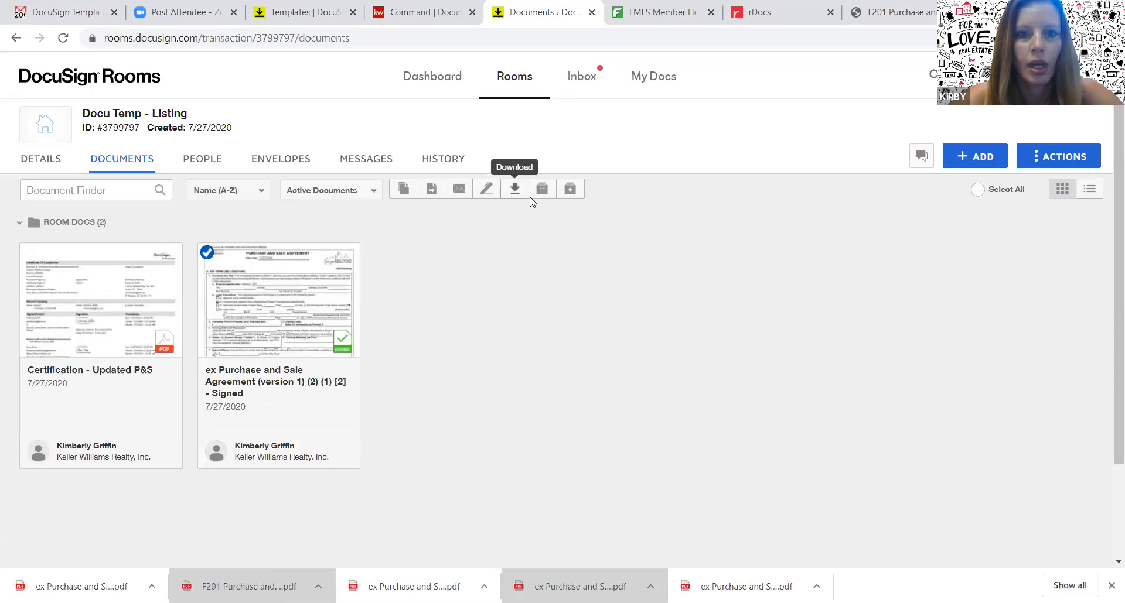
{"action": "left_click", "coordinate": [295, 164]}
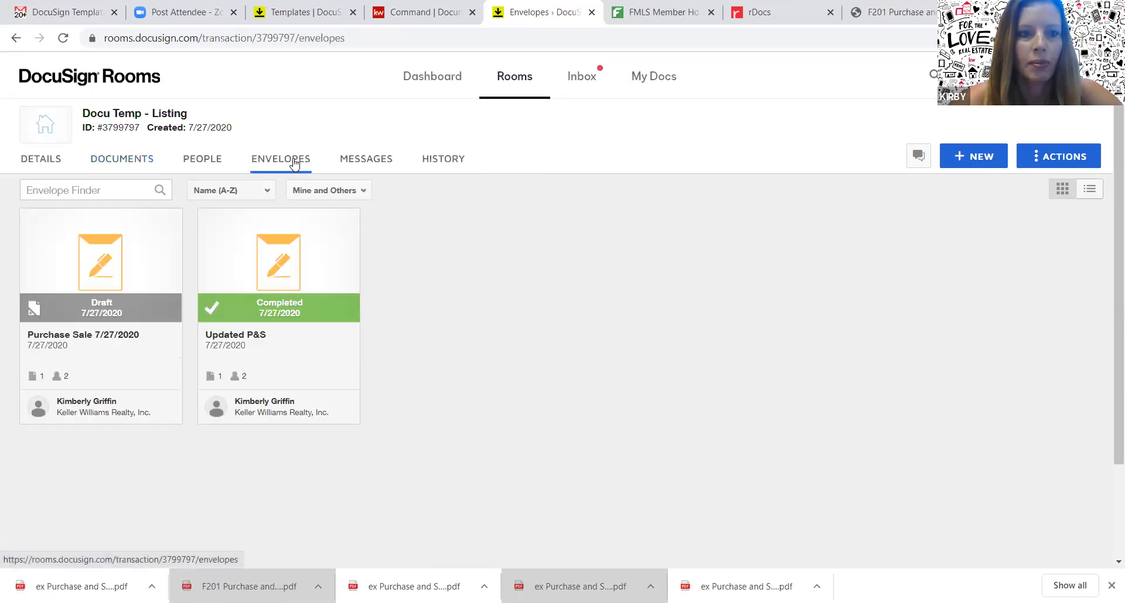
Start a new envelope and upload the signed ex Purchase and Sale Agreement PDF from Downloads
{"action": "left_click", "coordinate": [984, 156]}
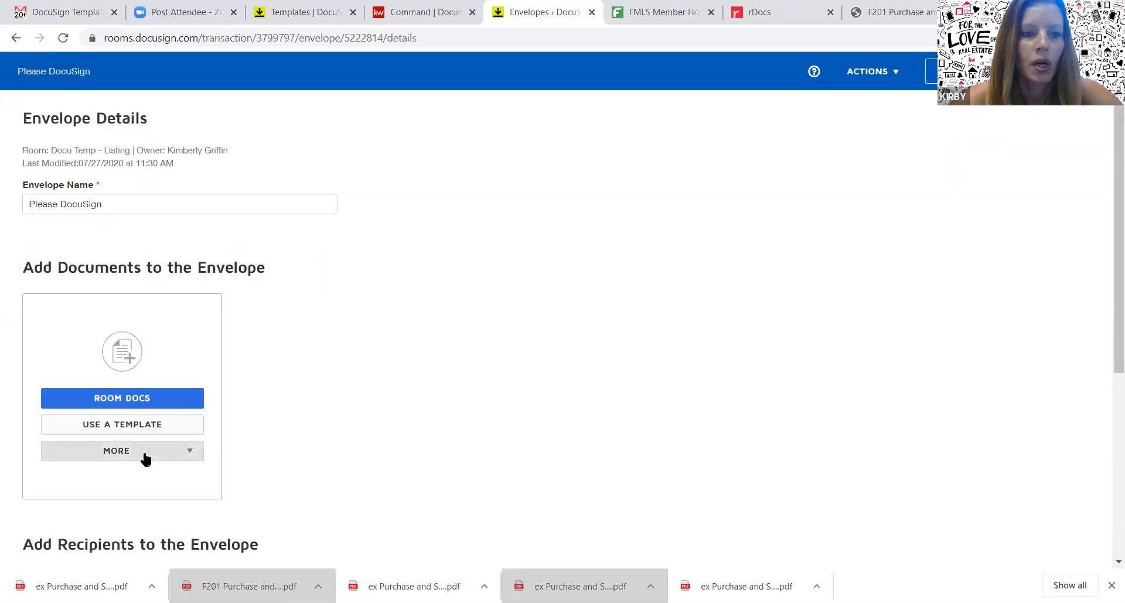
{"action": "left_click", "coordinate": [146, 458]}
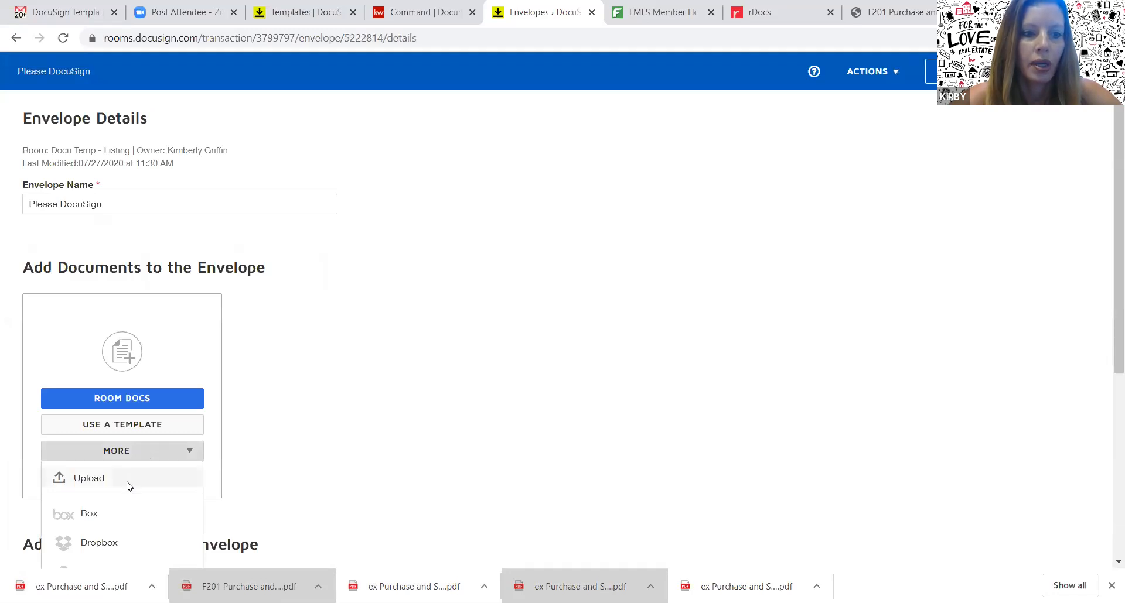
{"action": "left_click", "coordinate": [128, 486]}
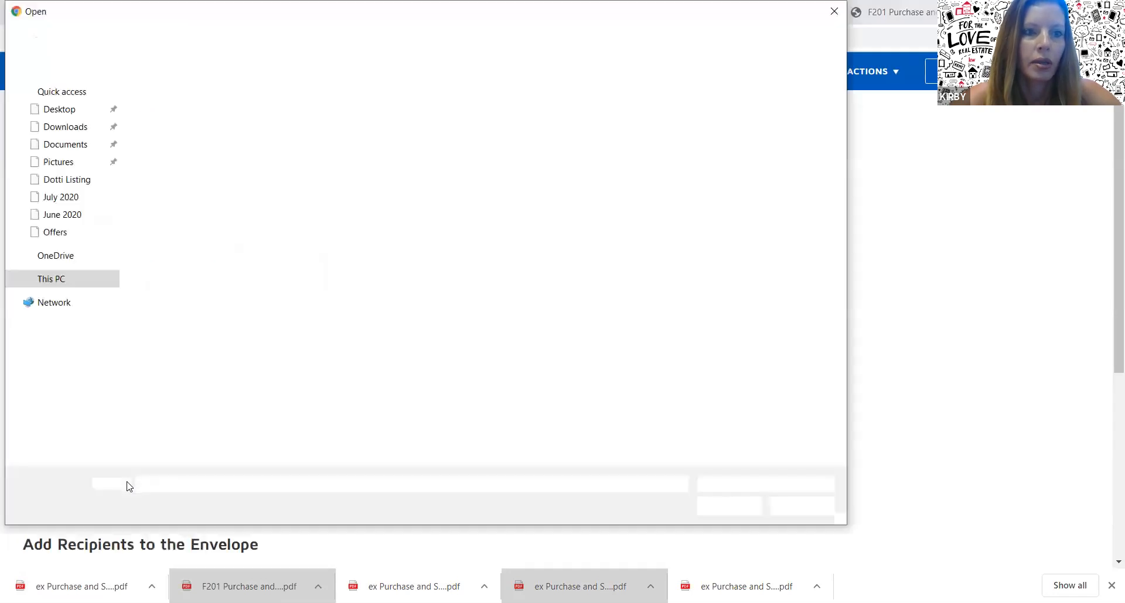
{"action": "left_click", "coordinate": [66, 126]}
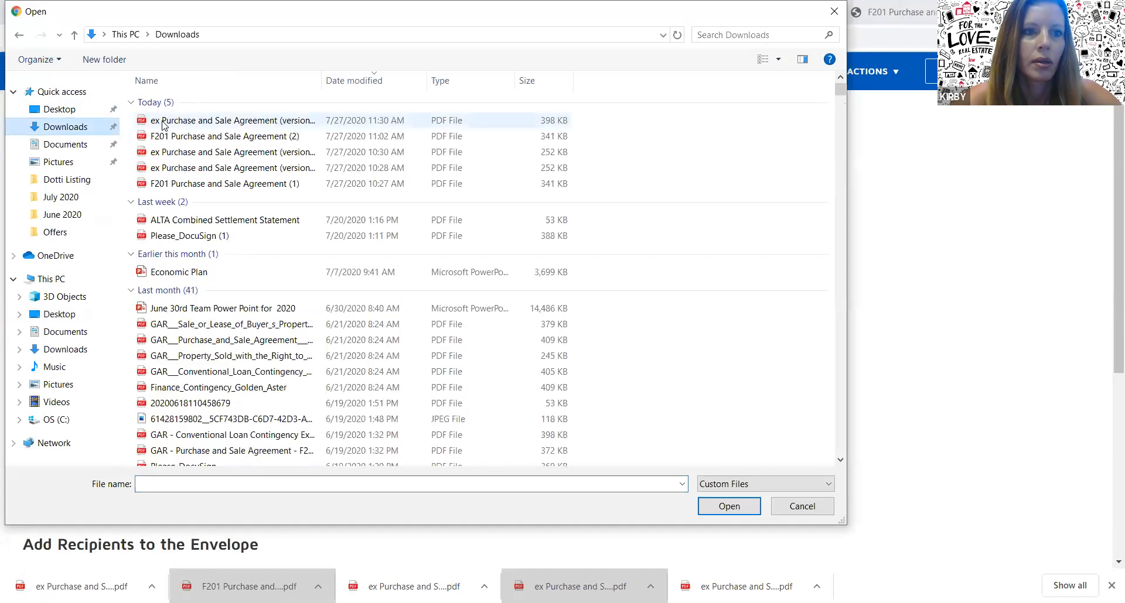
{"action": "left_click", "coordinate": [162, 123]}
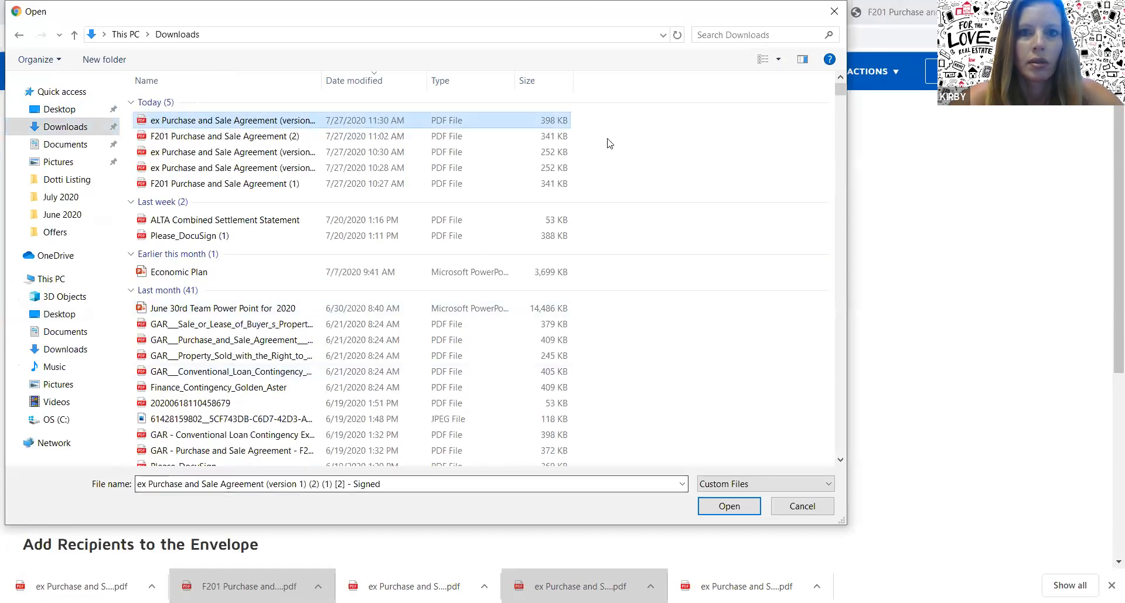
{"action": "double_click", "coordinate": [302, 123]}
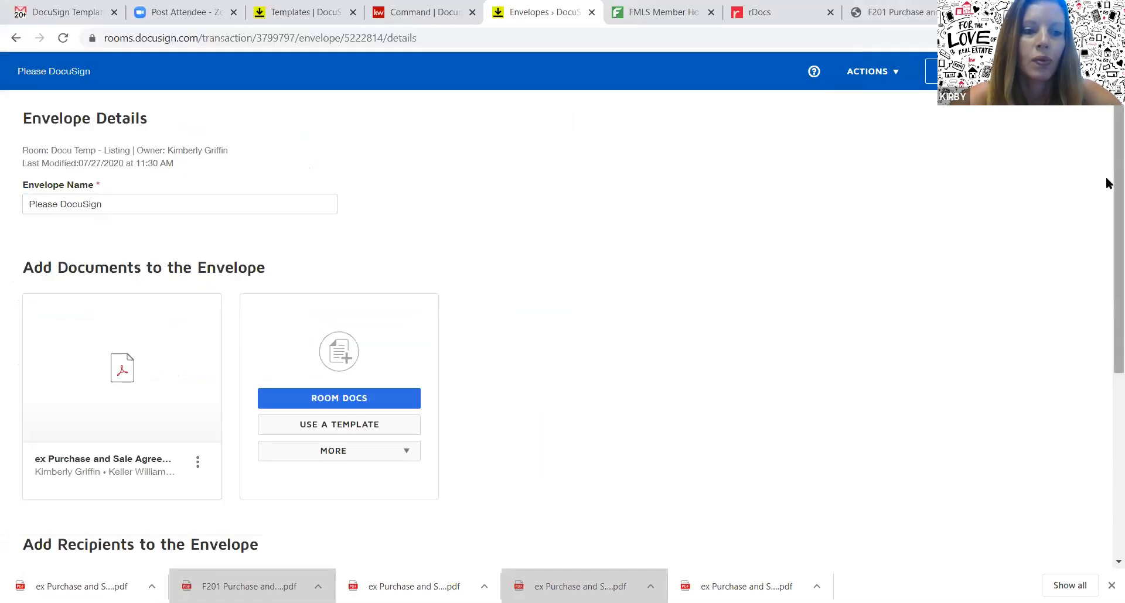
Rename the envelope to 'Binding P&S'
{"action": "scroll", "coordinate": [1106, 187], "scroll_direction": "down", "scroll_amount": 1}
{"action": "scroll", "coordinate": [1106, 194], "scroll_direction": "up", "scroll_amount": 1}
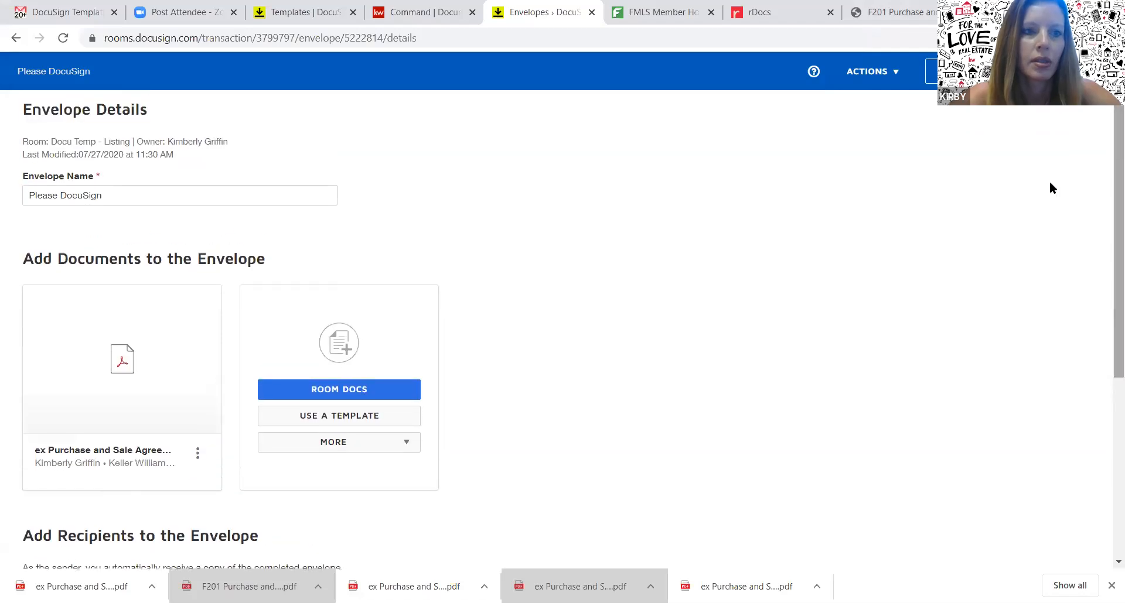
{"action": "triple_click", "coordinate": [177, 197]}
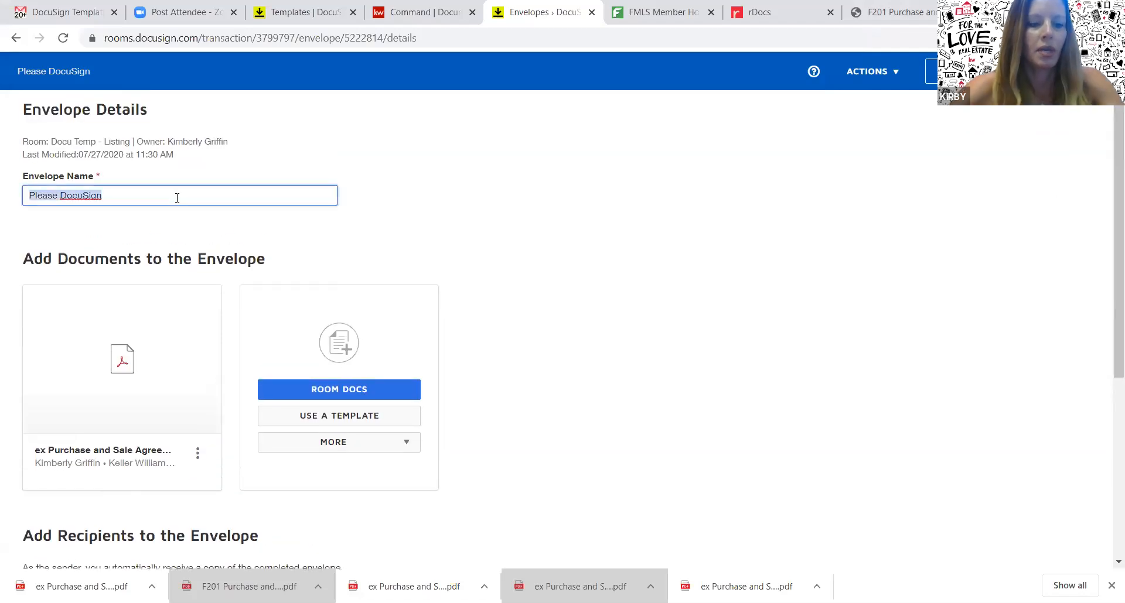
{"action": "type", "text": "Binding"}
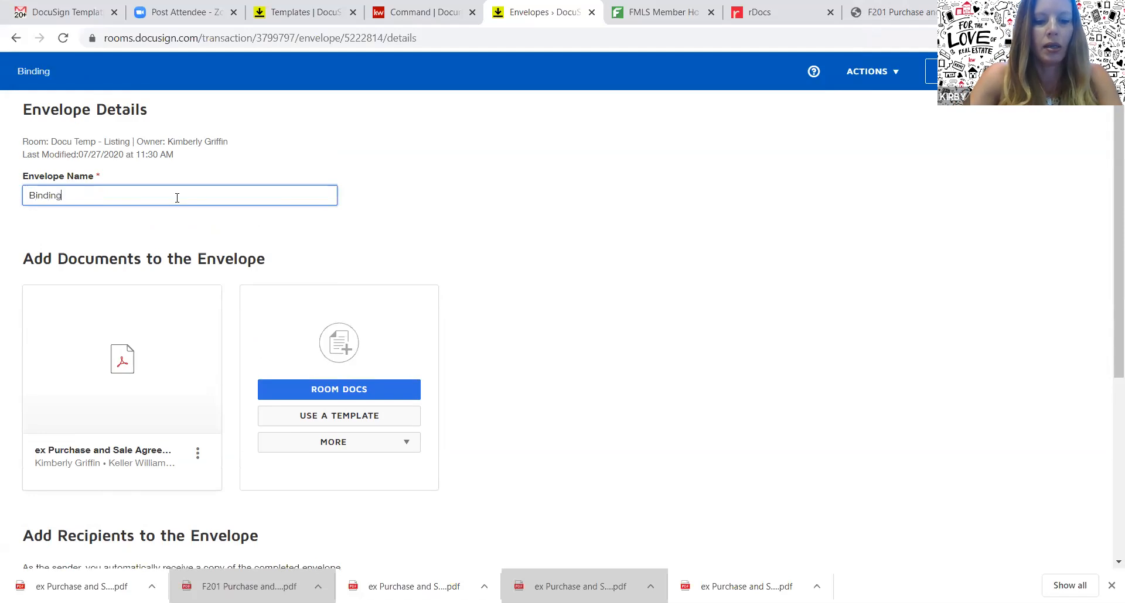
{"action": "type", "text": " P&S"}
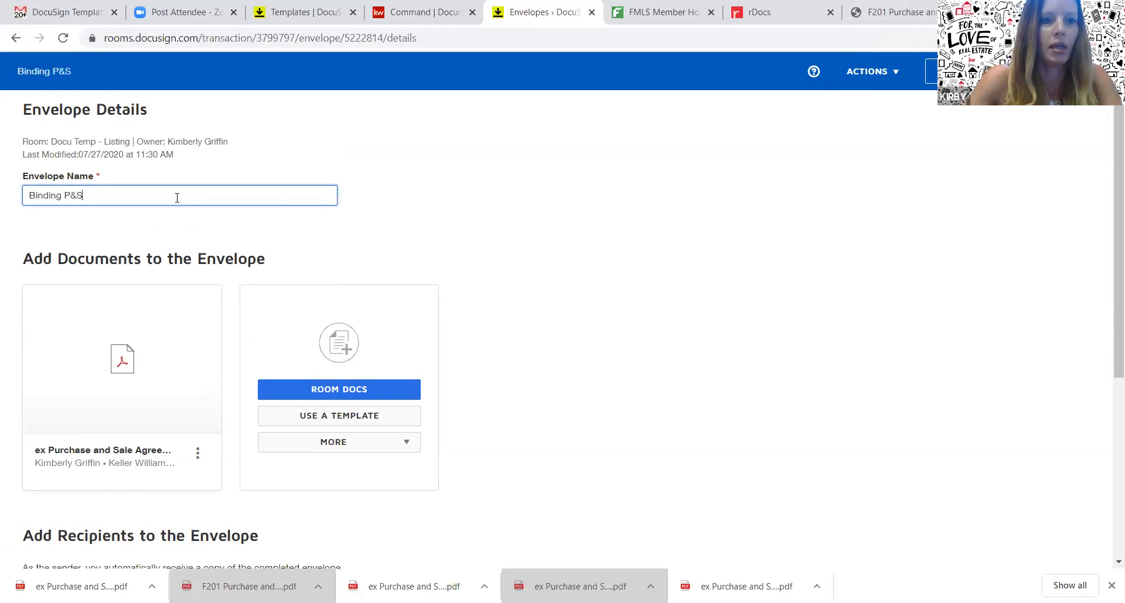
{"action": "left_click", "coordinate": [1066, 71]}
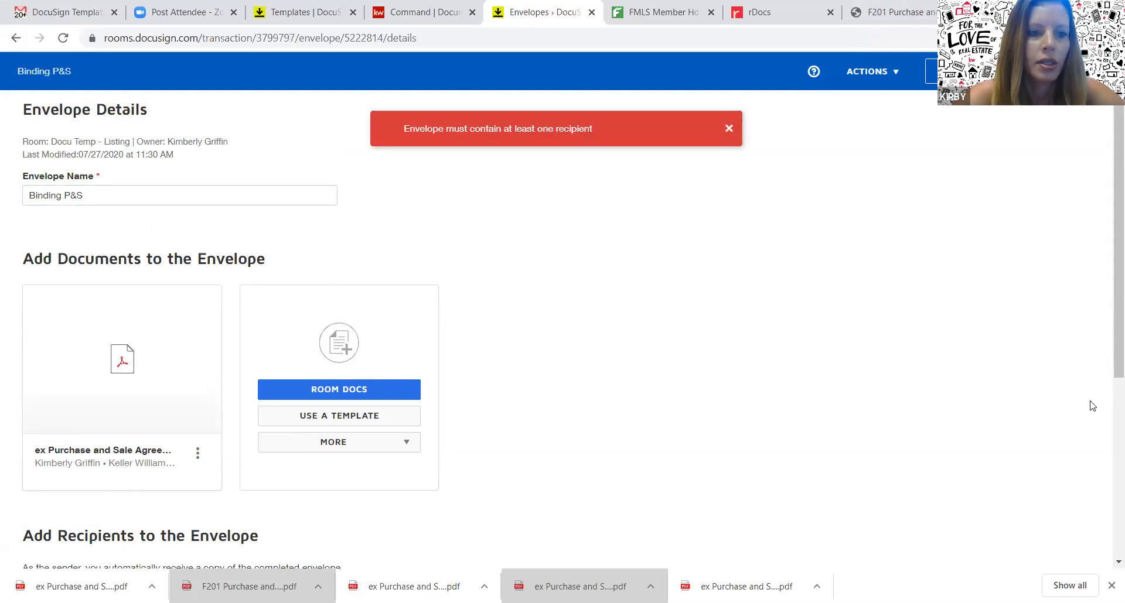
Add the agent-owner room participant as recipient 1 who needs to sign
{"action": "scroll", "coordinate": [1092, 406], "scroll_direction": "down", "scroll_amount": 3}
{"action": "left_click", "coordinate": [127, 438]}
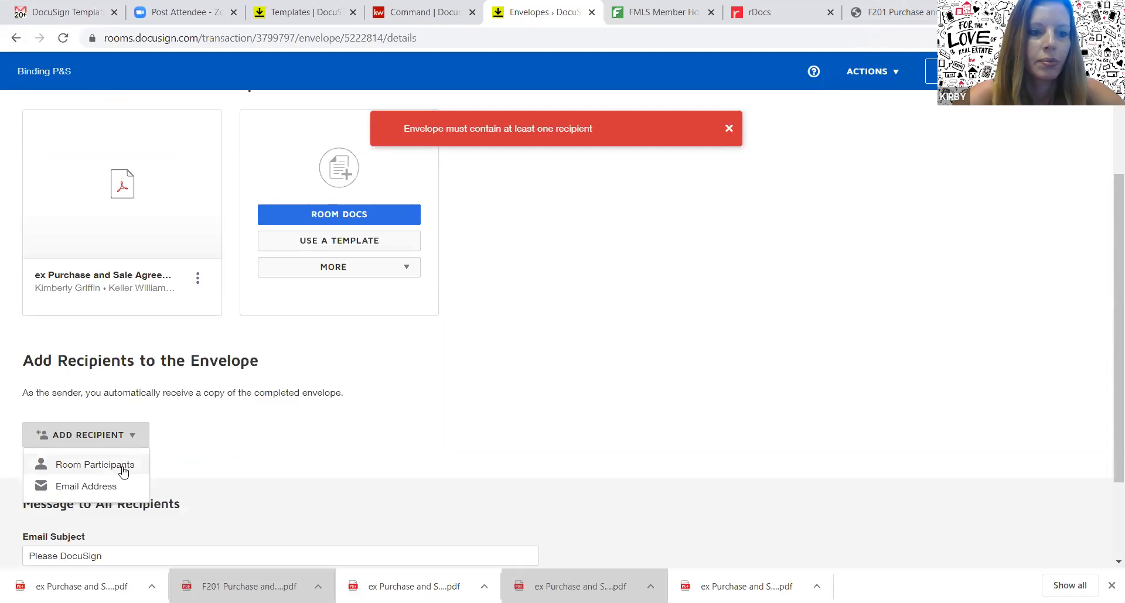
{"action": "left_click", "coordinate": [123, 467]}
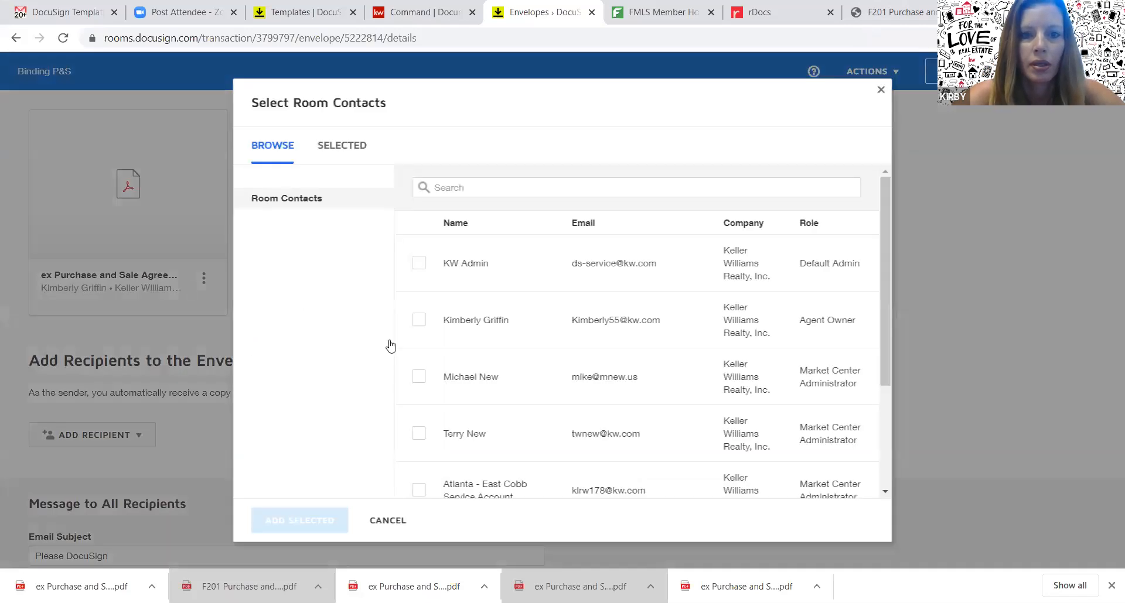
{"action": "left_click", "coordinate": [419, 320]}
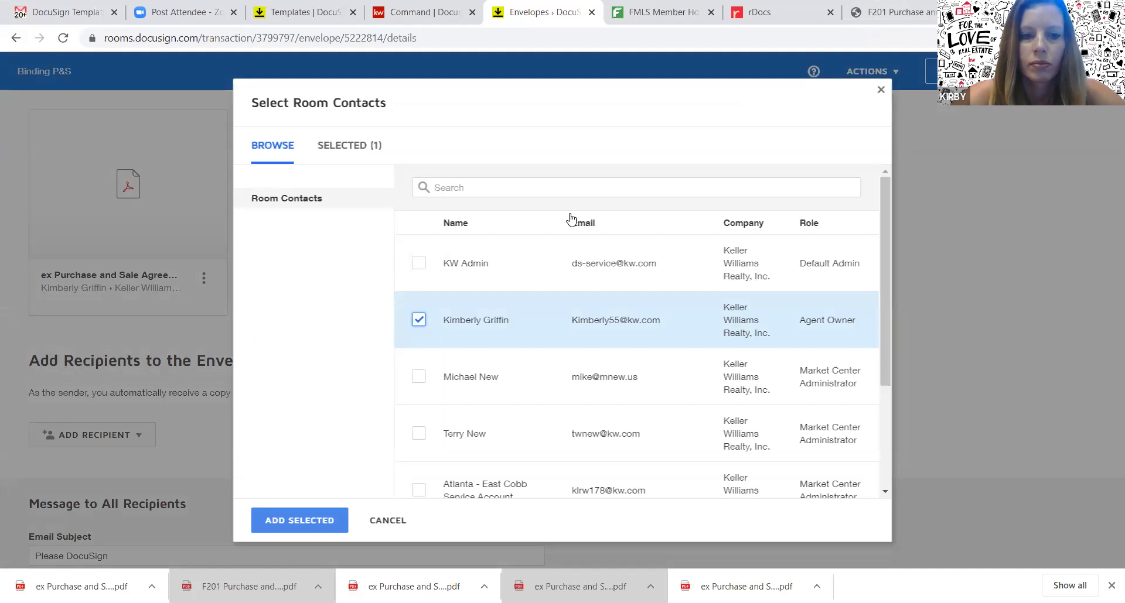
{"action": "left_click", "coordinate": [297, 520]}
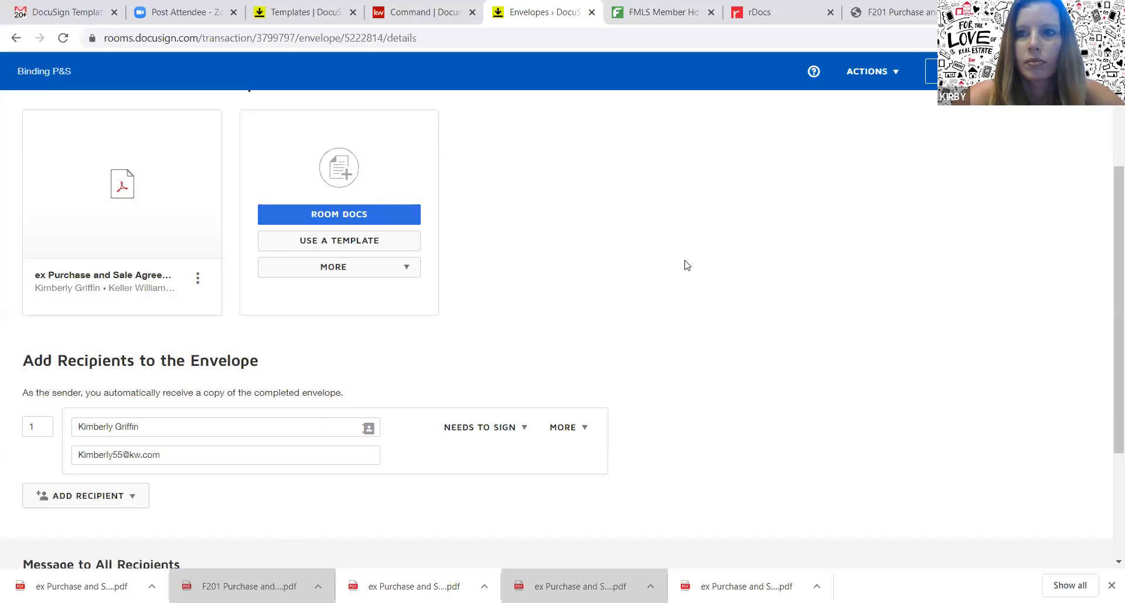
Place Date Signed and Signature fields on page 8's Binding Agreement Date lines, then send
{"action": "left_click", "coordinate": [1070, 71]}
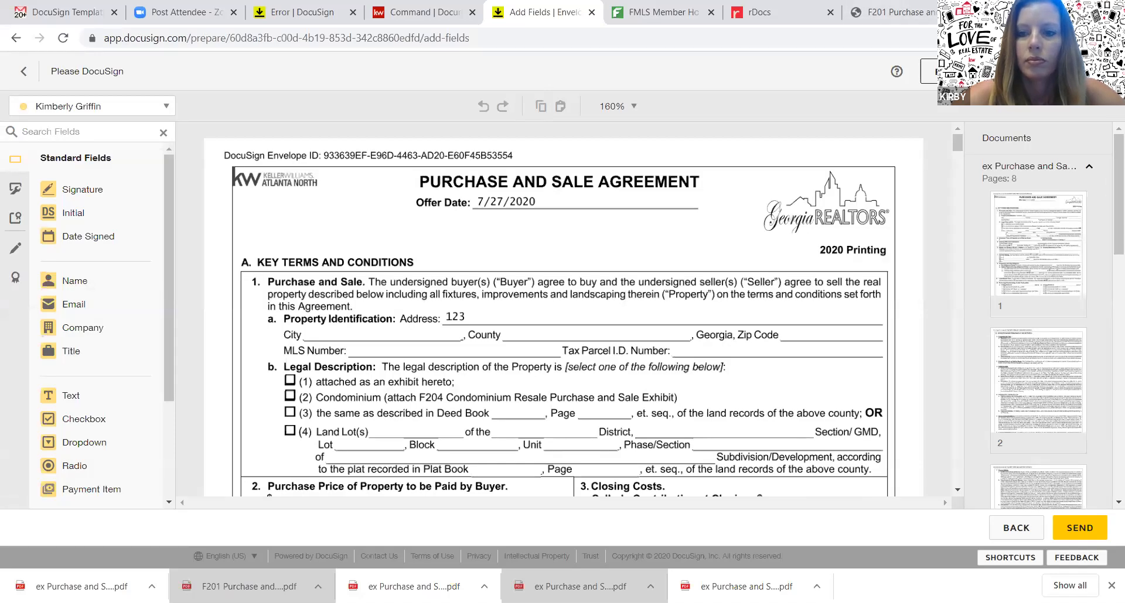
{"action": "left_click", "coordinate": [957, 473]}
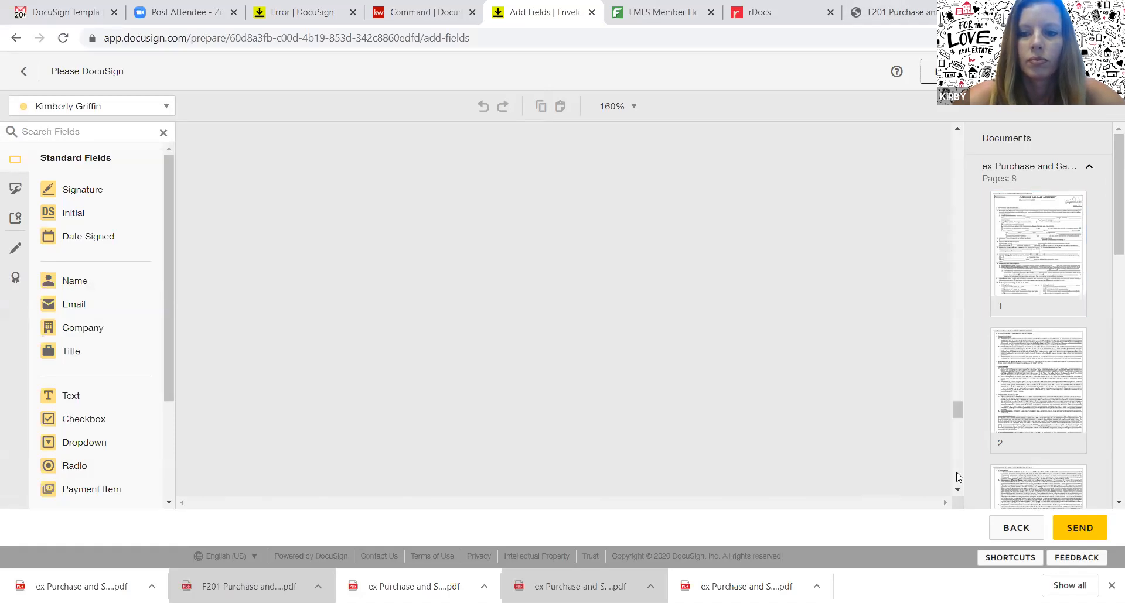
{"action": "left_click_drag", "start_coordinate": [956, 472], "coordinate": [956, 475]}
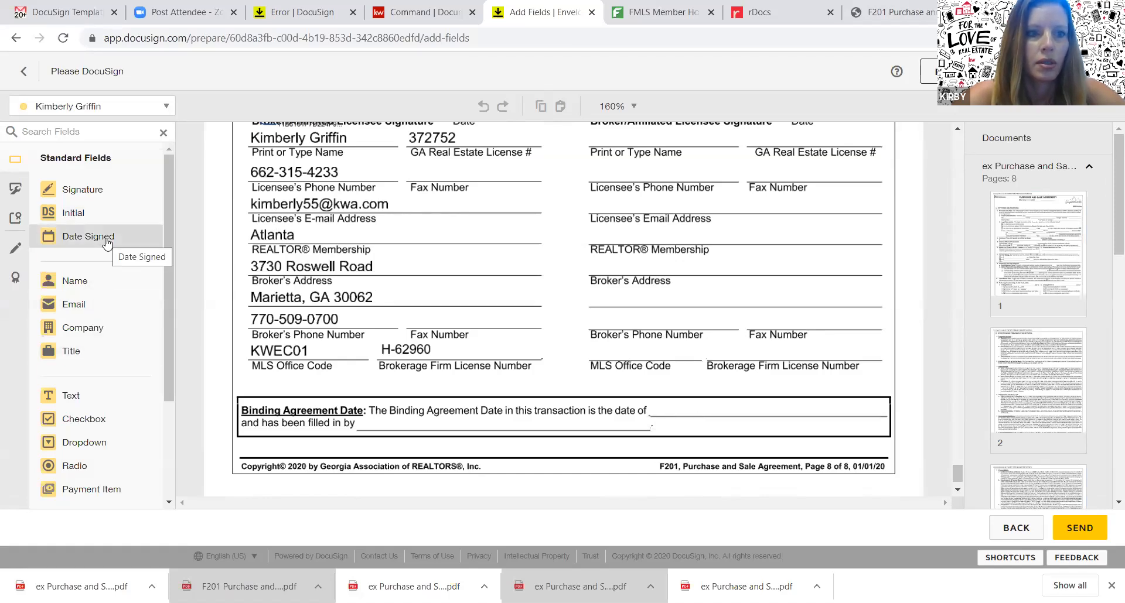
{"action": "left_click_drag", "start_coordinate": [107, 245], "coordinate": [654, 405]}
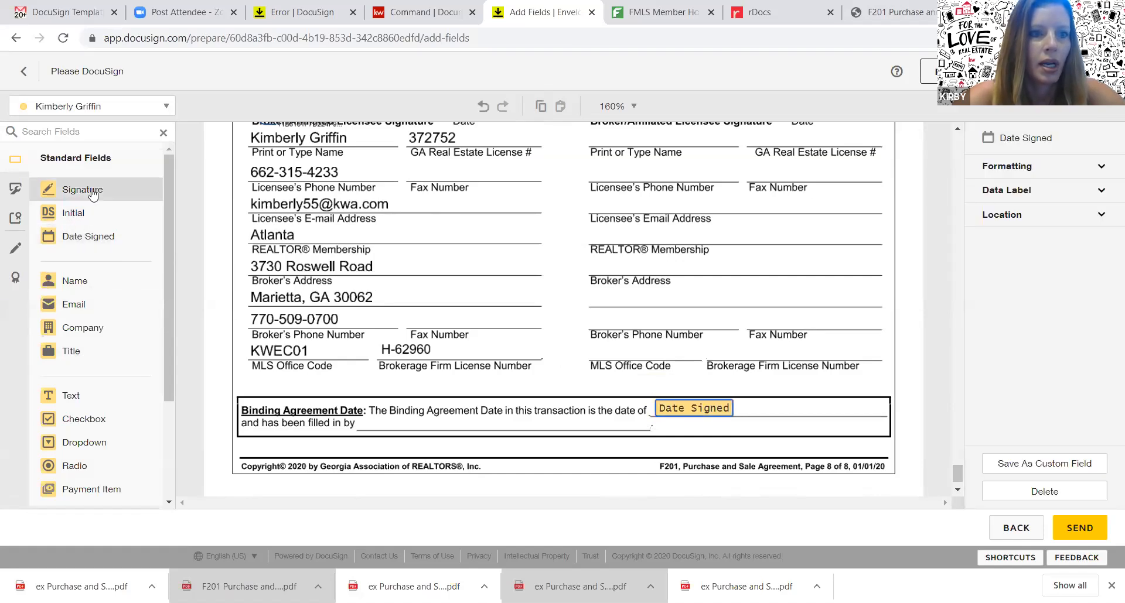
{"action": "mouse_move", "coordinate": [92, 195]}
{"action": "left_mouse_down"}
{"action": "mouse_move", "coordinate": [384, 355]}
{"action": "mouse_move", "coordinate": [380, 404]}
{"action": "mouse_move", "coordinate": [369, 403]}
{"action": "left_mouse_up"}
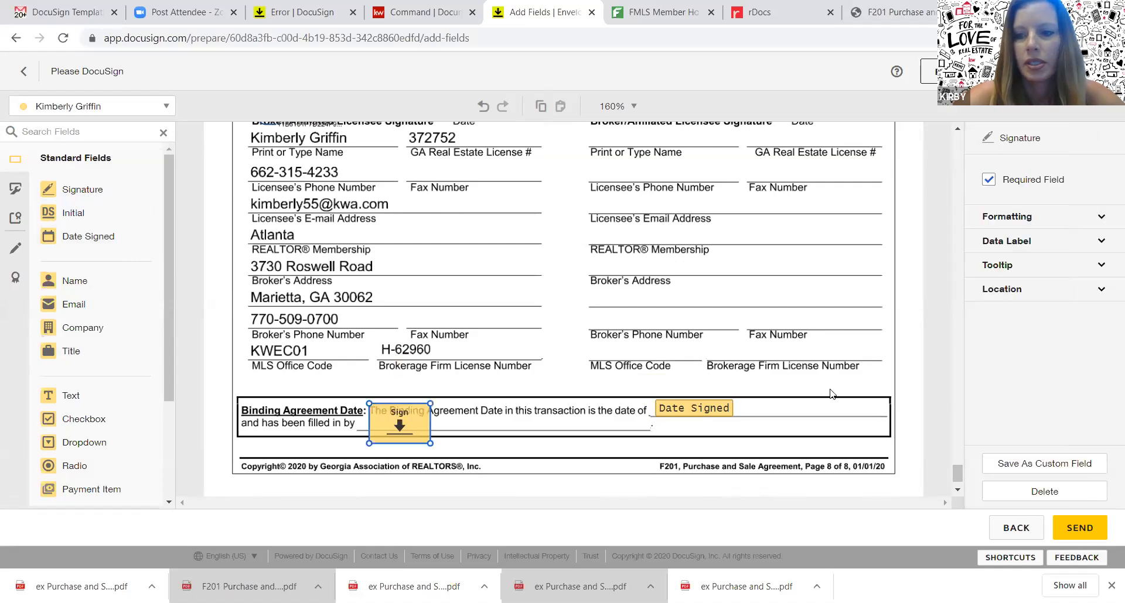
{"action": "left_click", "coordinate": [1095, 528]}
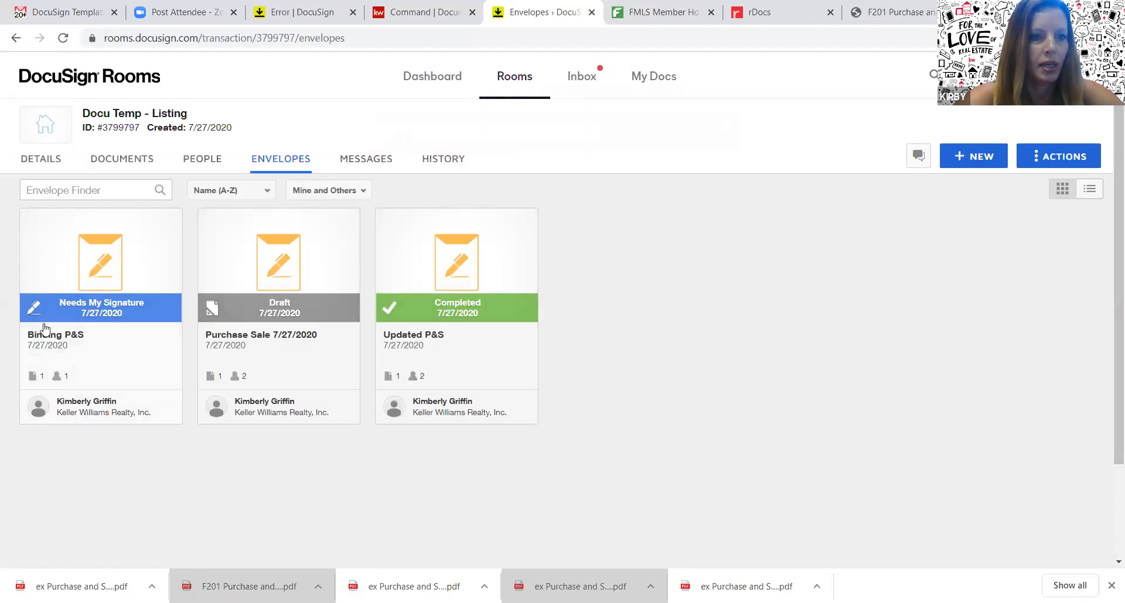
Open Binding P&S, sign the Binding Agreement Date section on page 8, and finish
{"action": "left_click", "coordinate": [94, 272]}
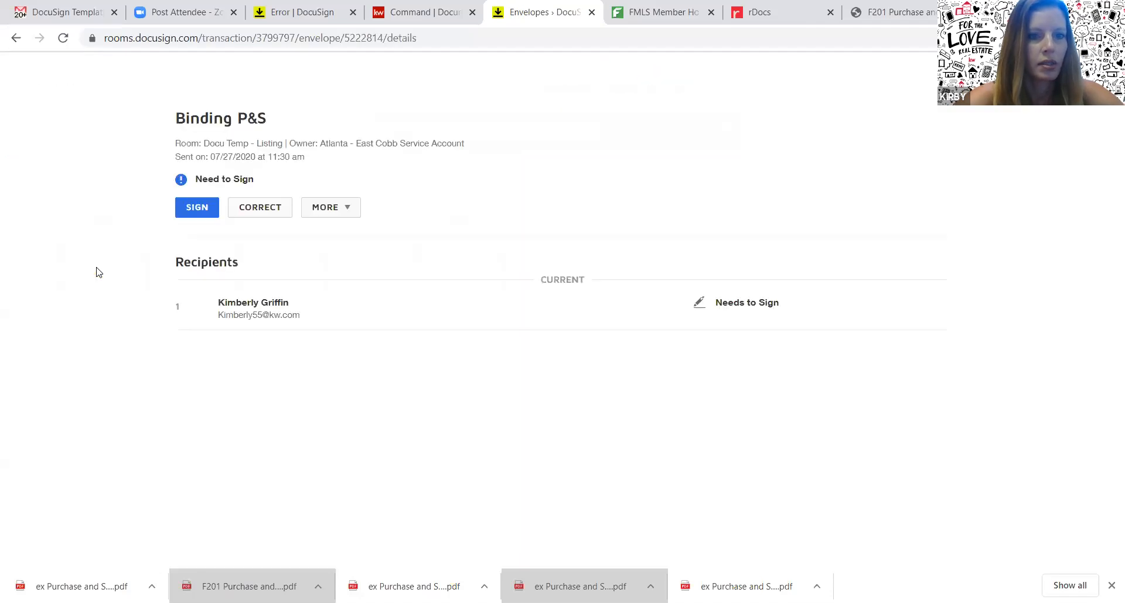
{"action": "left_click", "coordinate": [197, 208]}
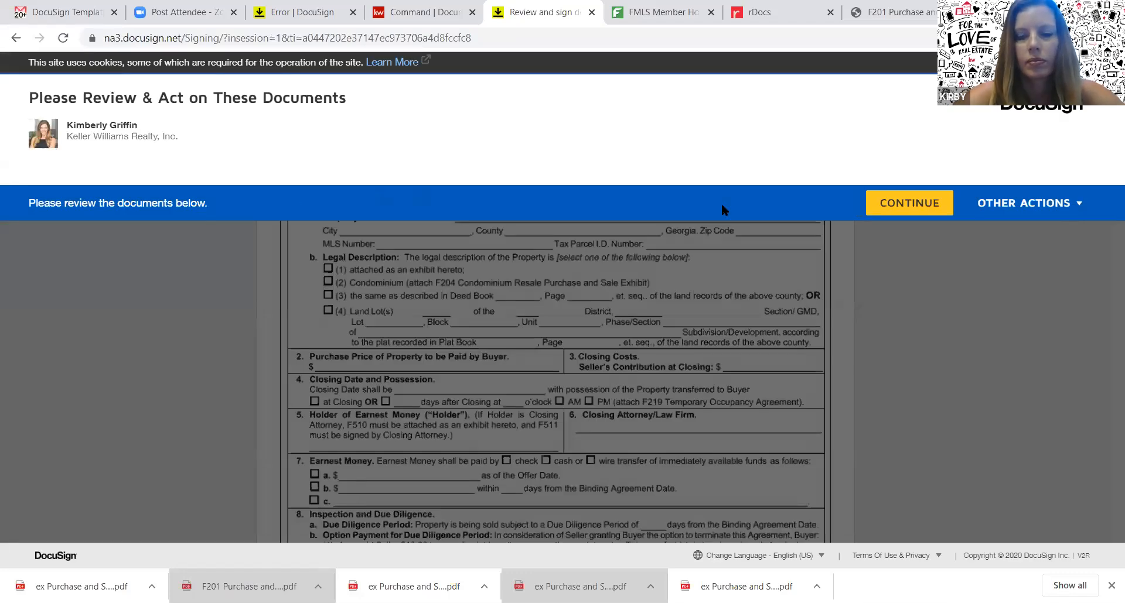
{"action": "left_click", "coordinate": [919, 205]}
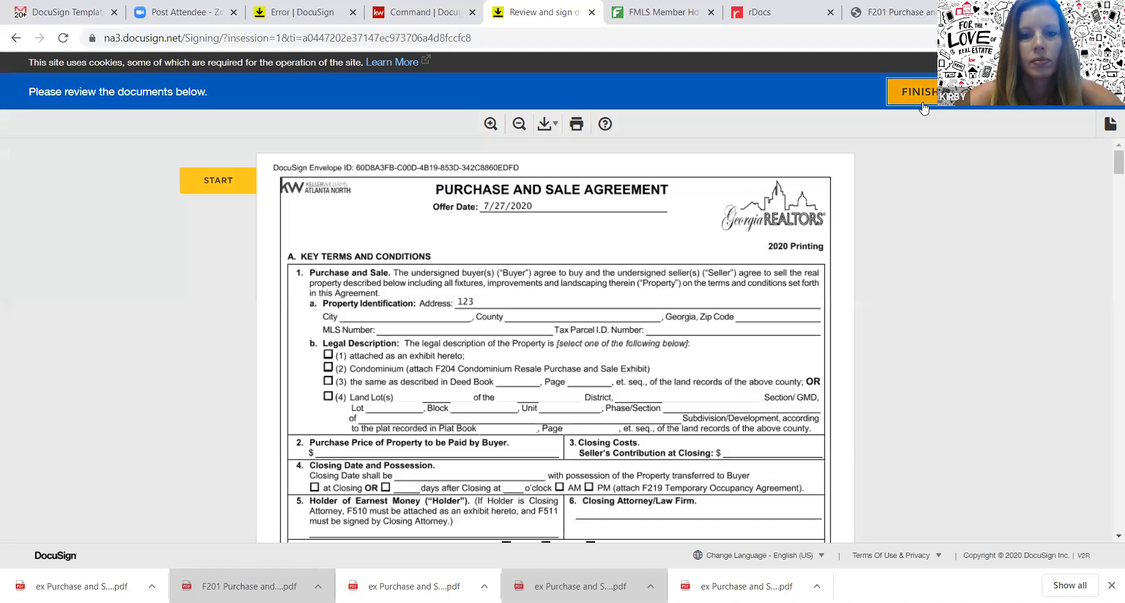
{"action": "left_click", "coordinate": [922, 101]}
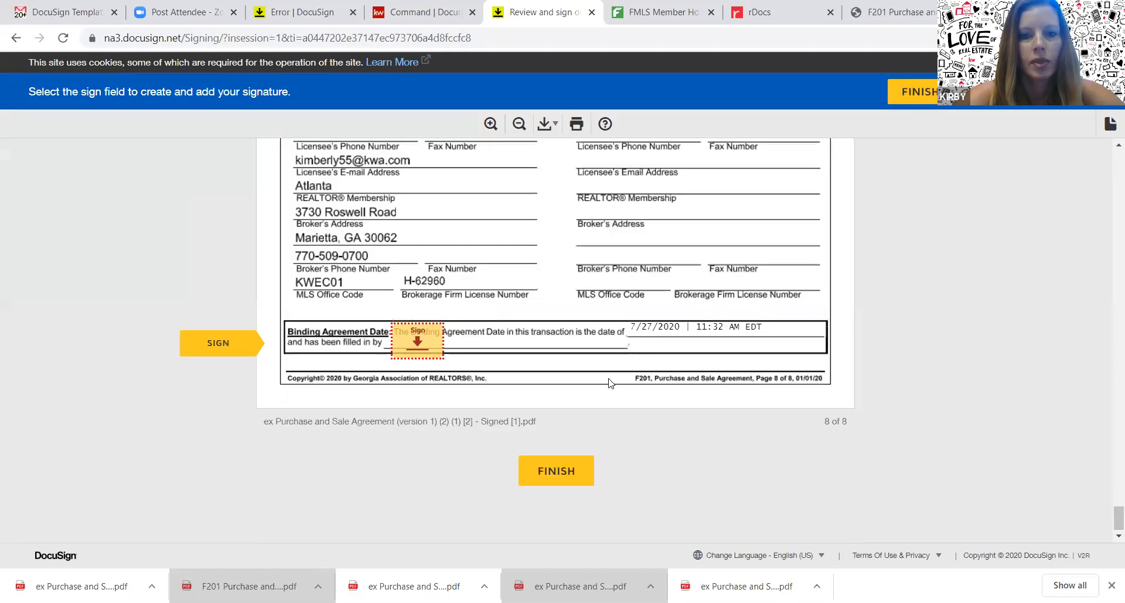
{"action": "left_click", "coordinate": [417, 344]}
{"action": "left_click", "coordinate": [560, 481]}
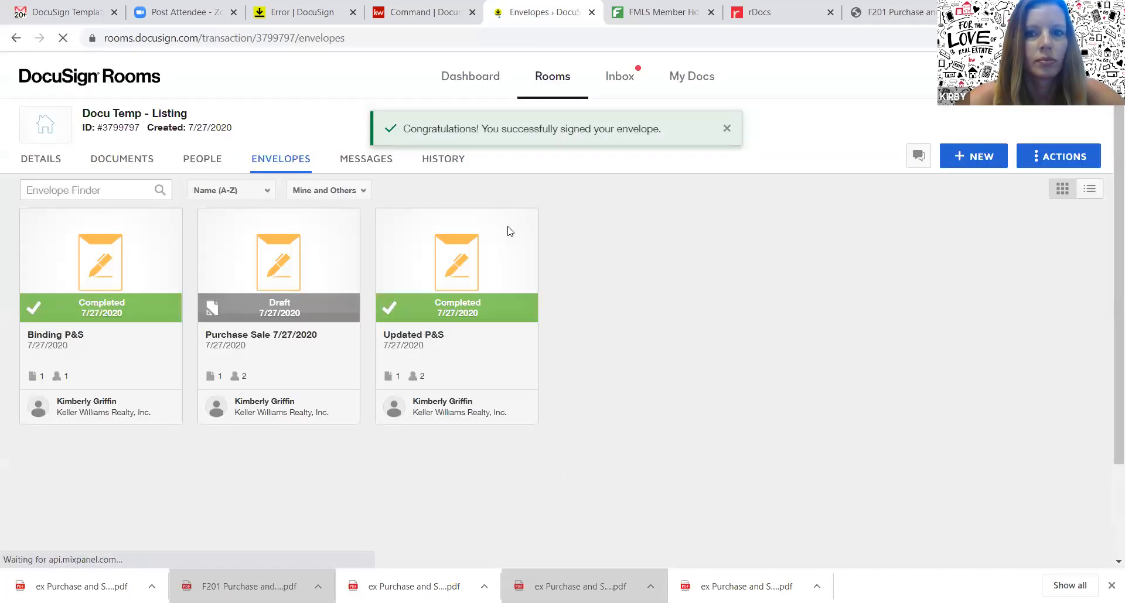
View the room's five documents, including Certification - Binding P&S and its signed agreement
{"action": "left_click", "coordinate": [123, 158]}
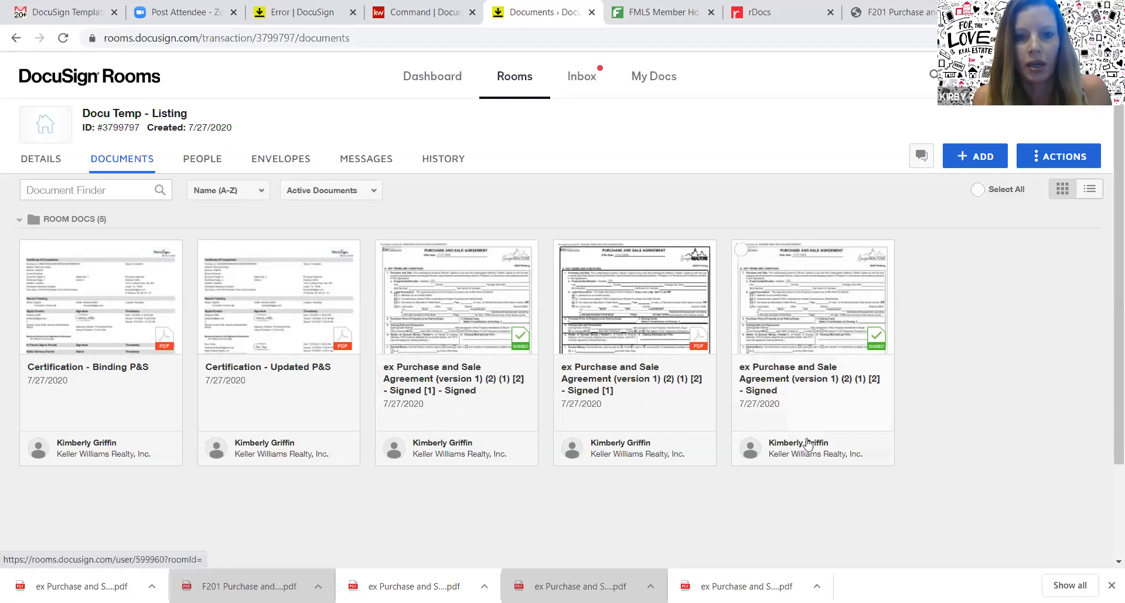
{"action": "left_click", "coordinate": [792, 319]}
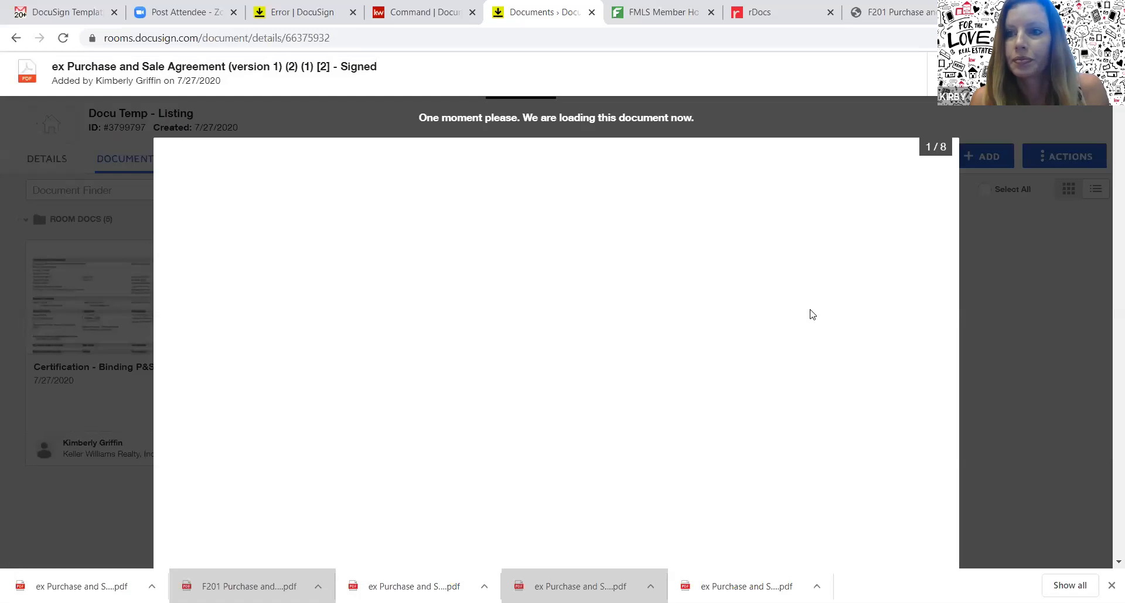
{"action": "left_click_drag", "start_coordinate": [1106, 183], "coordinate": [1106, 437]}
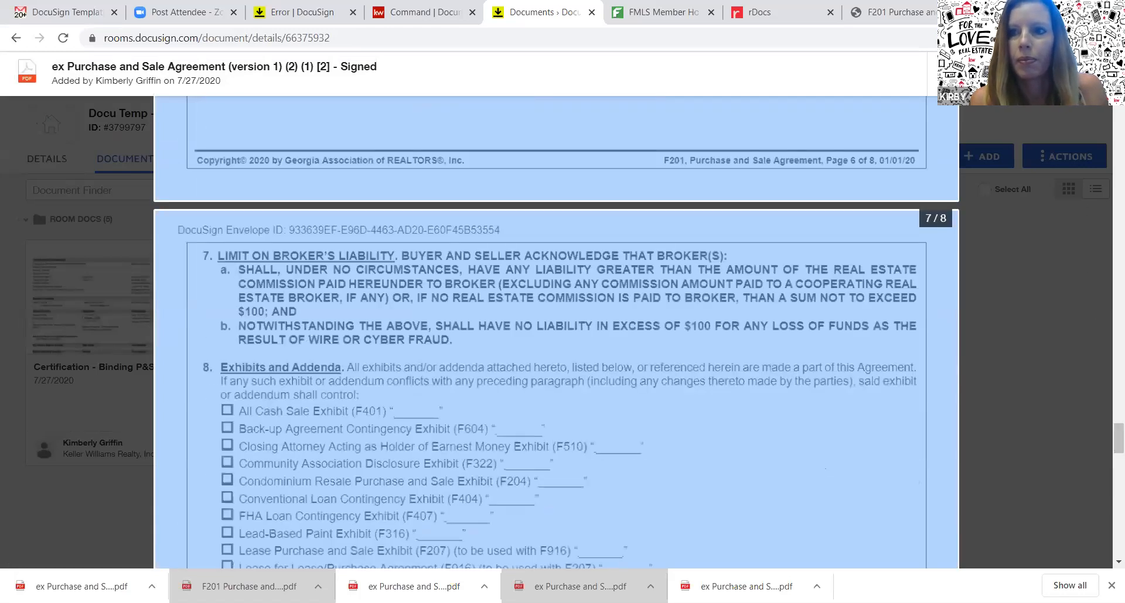
{"action": "left_click", "coordinate": [1098, 75]}
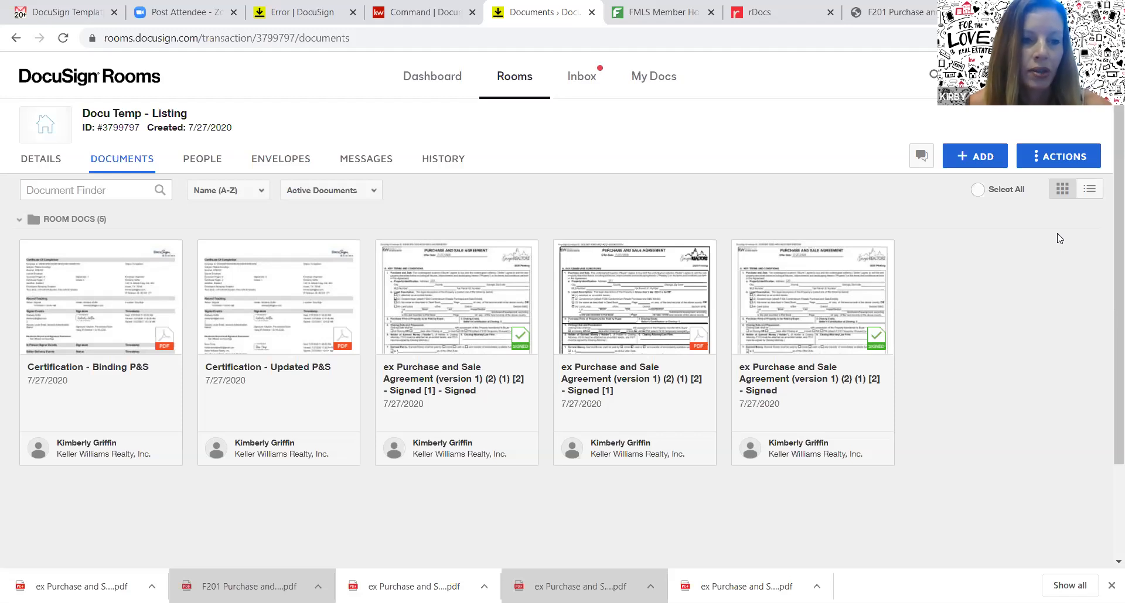
Add a new room folder named 'Final Signed Docs'
{"action": "right_click", "coordinate": [1058, 163]}
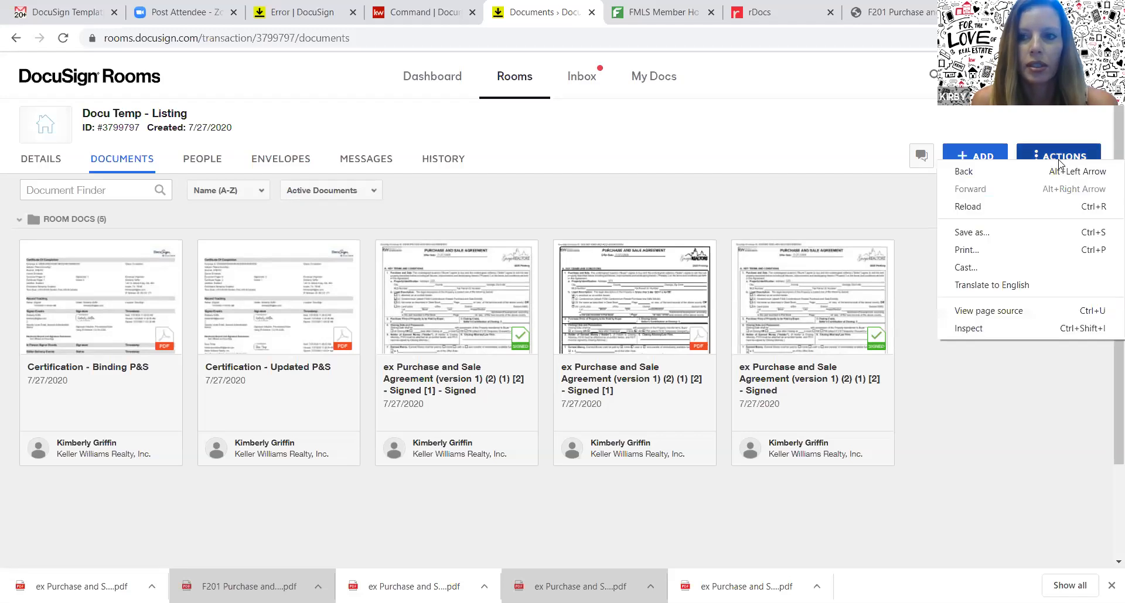
{"action": "left_click", "coordinate": [1047, 160]}
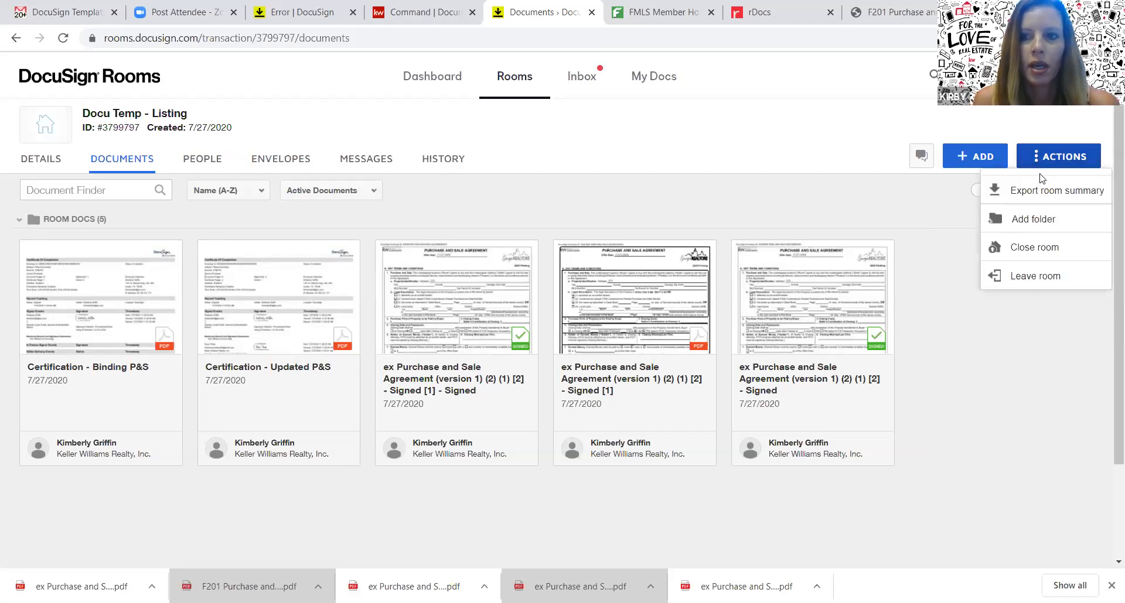
{"action": "left_click", "coordinate": [1032, 221]}
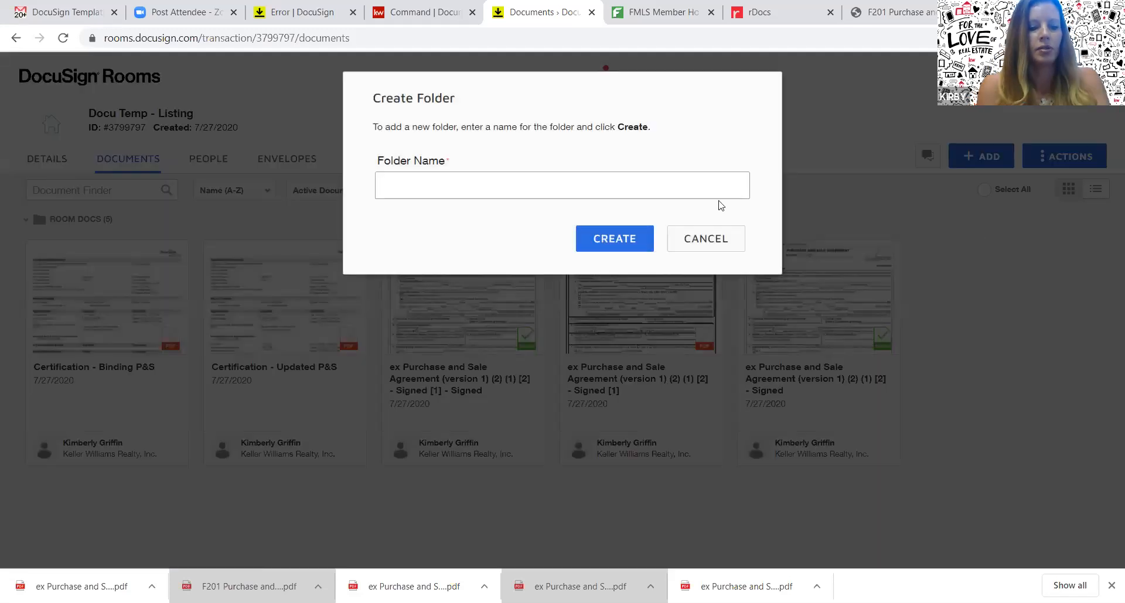
{"action": "type", "text": "Final"}
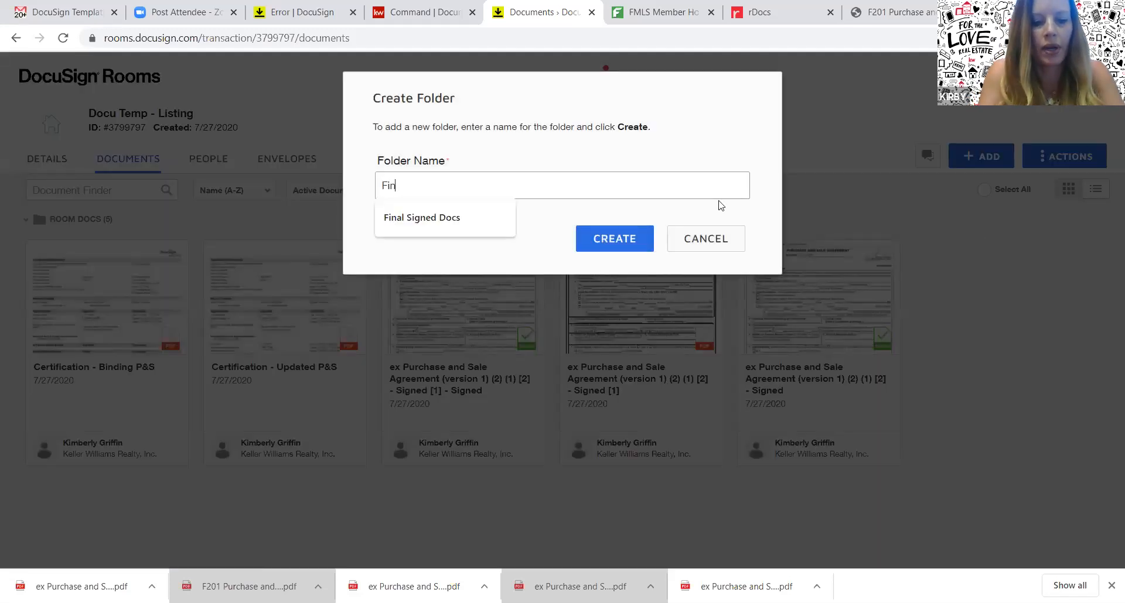
{"action": "key", "text": "Down"}
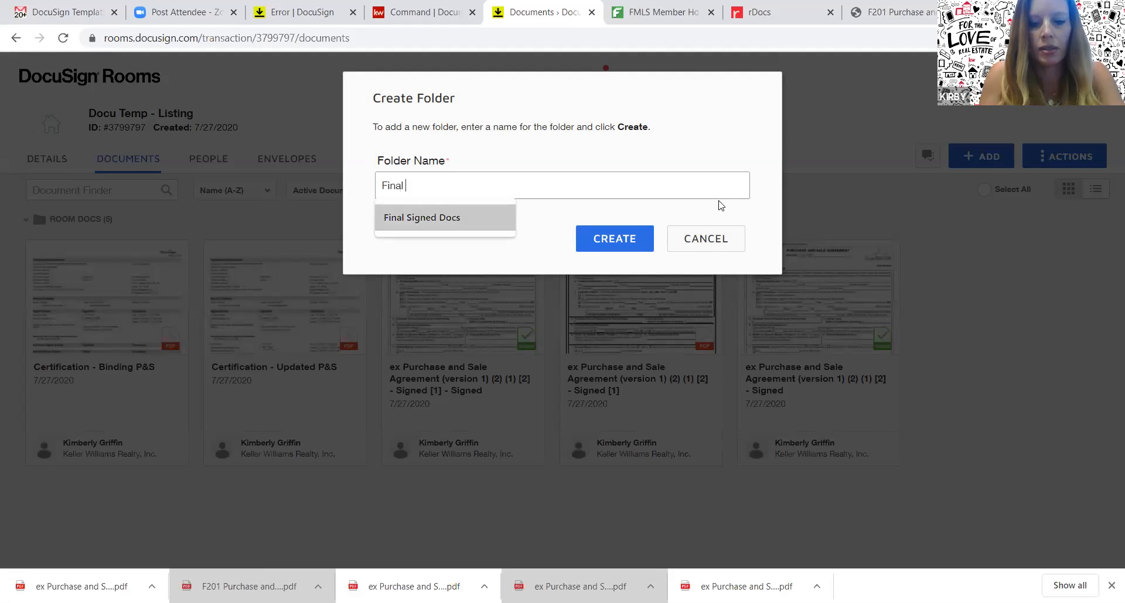
{"action": "key", "text": "Return"}
{"action": "left_click", "coordinate": [625, 237]}
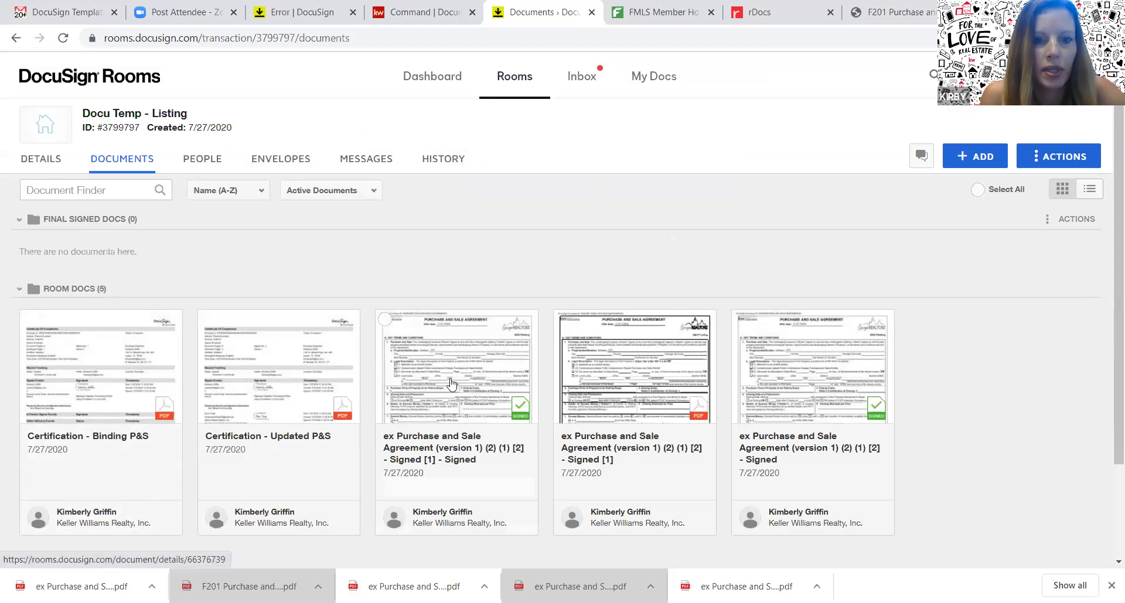
Select the third signed agreement for moving and try active rooms as the destination
{"action": "left_click", "coordinate": [384, 321]}
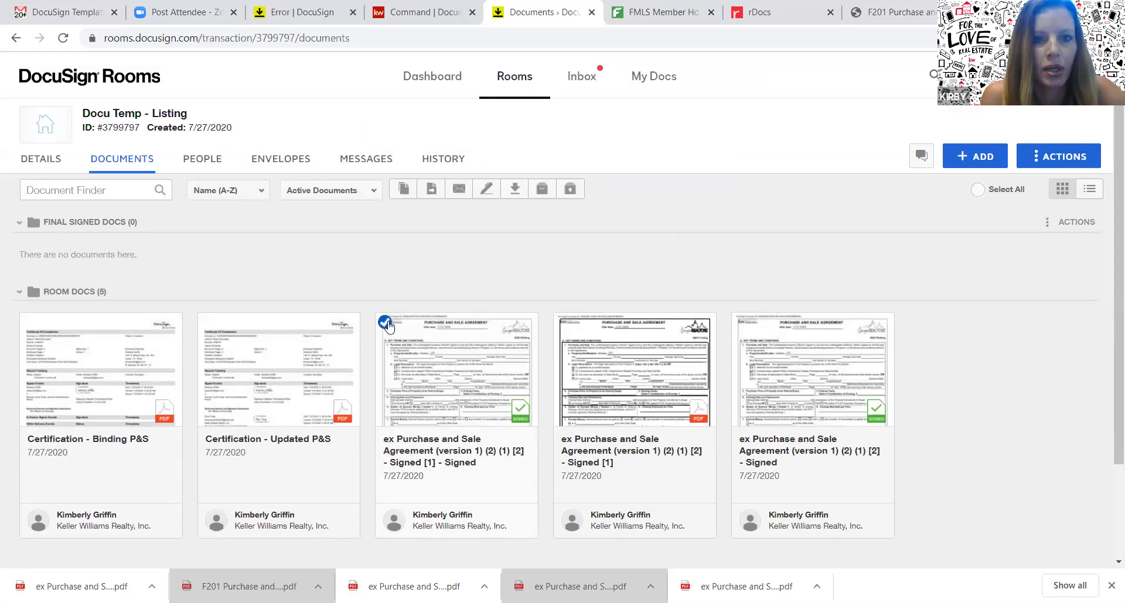
{"action": "left_click", "coordinate": [430, 189]}
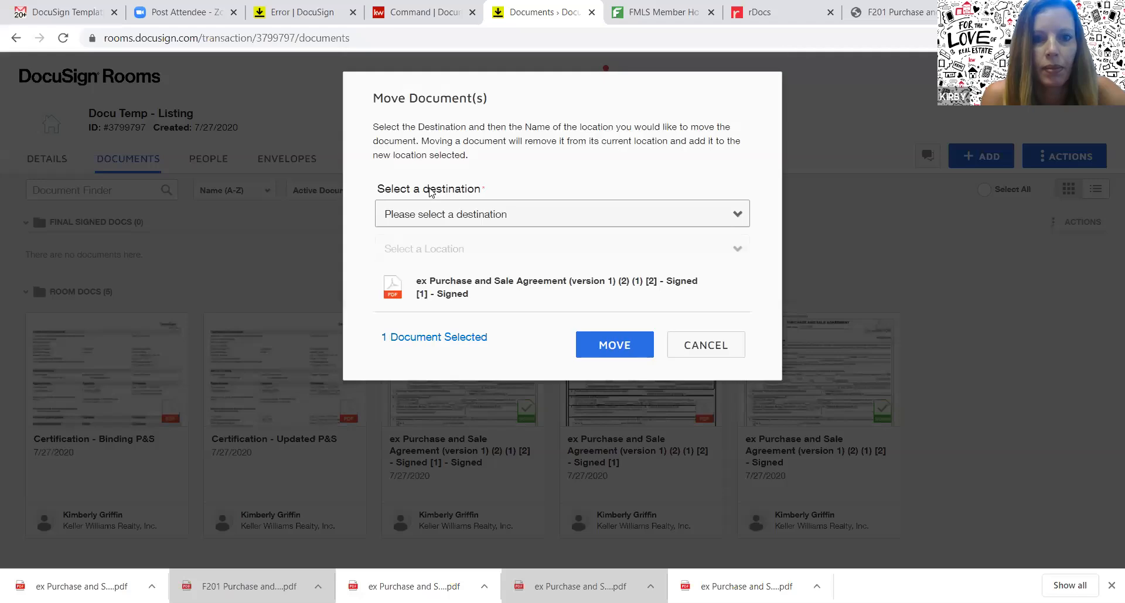
{"action": "left_click", "coordinate": [481, 217]}
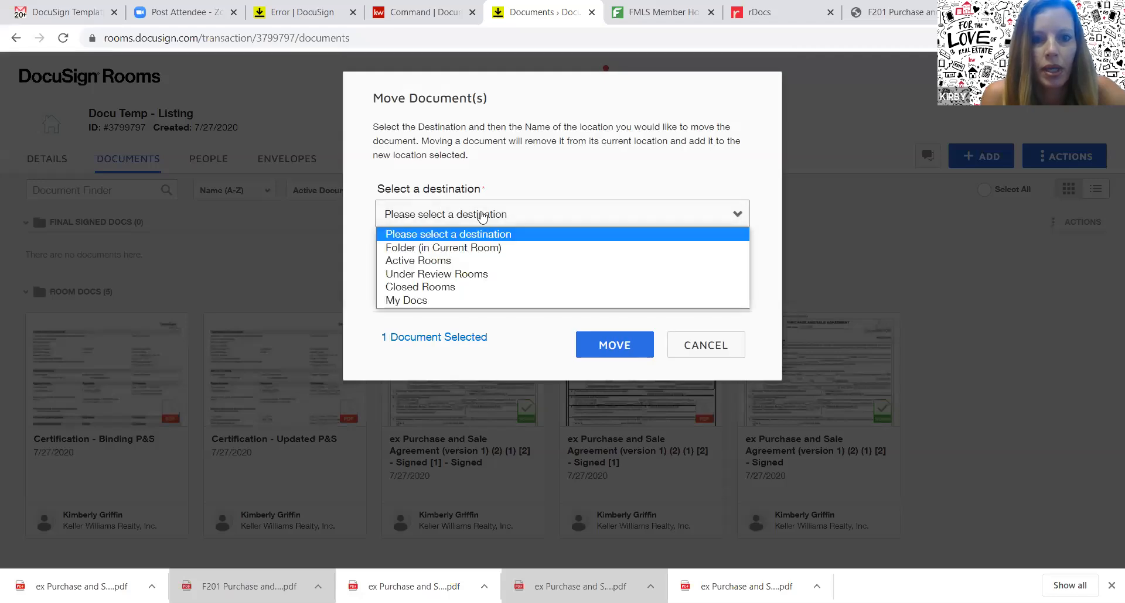
{"action": "left_click", "coordinate": [430, 265]}
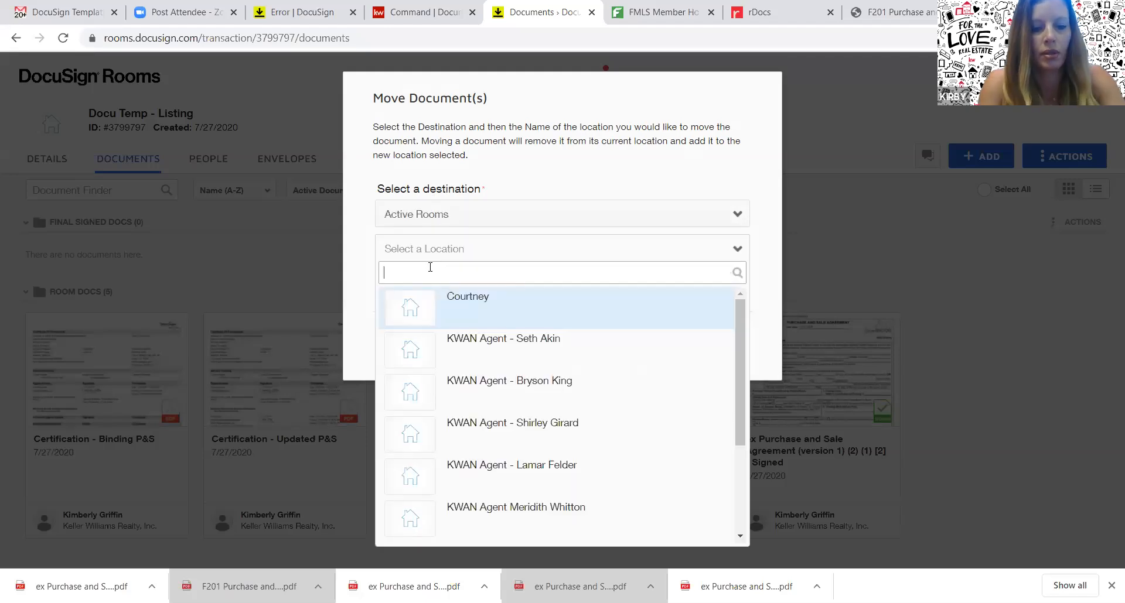
{"action": "type", "text": "Final"}
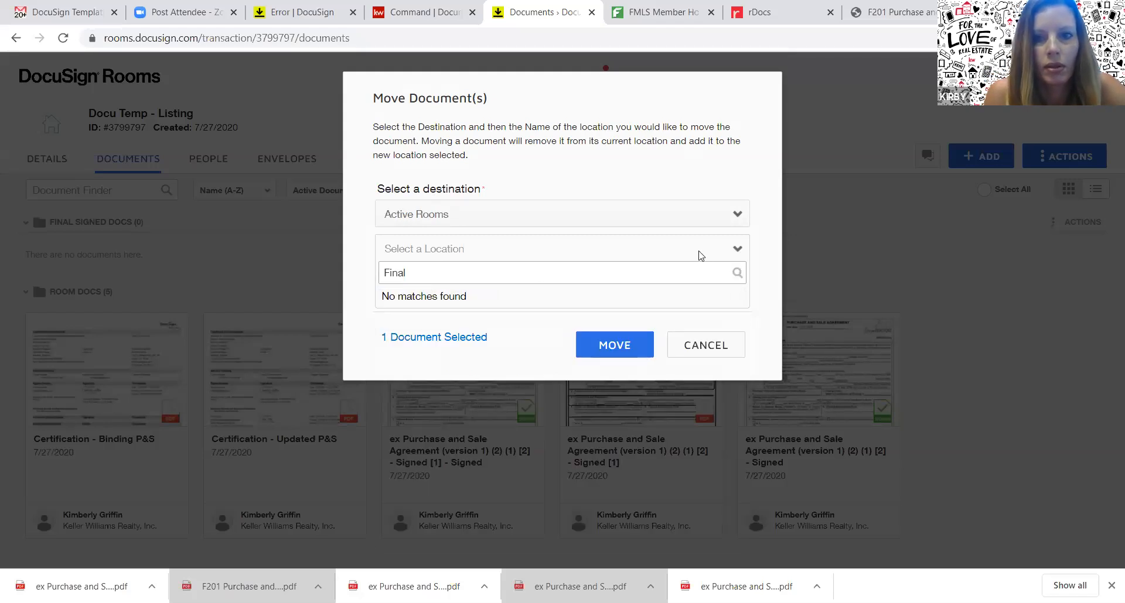
{"action": "left_click", "coordinate": [737, 250]}
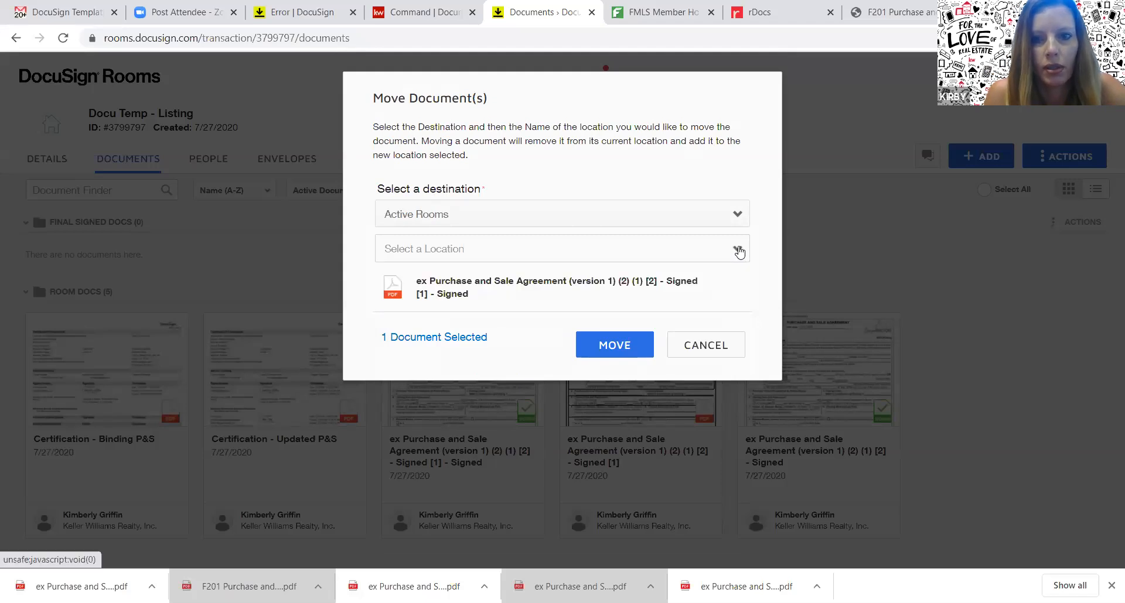
{"action": "left_click", "coordinate": [737, 251]}
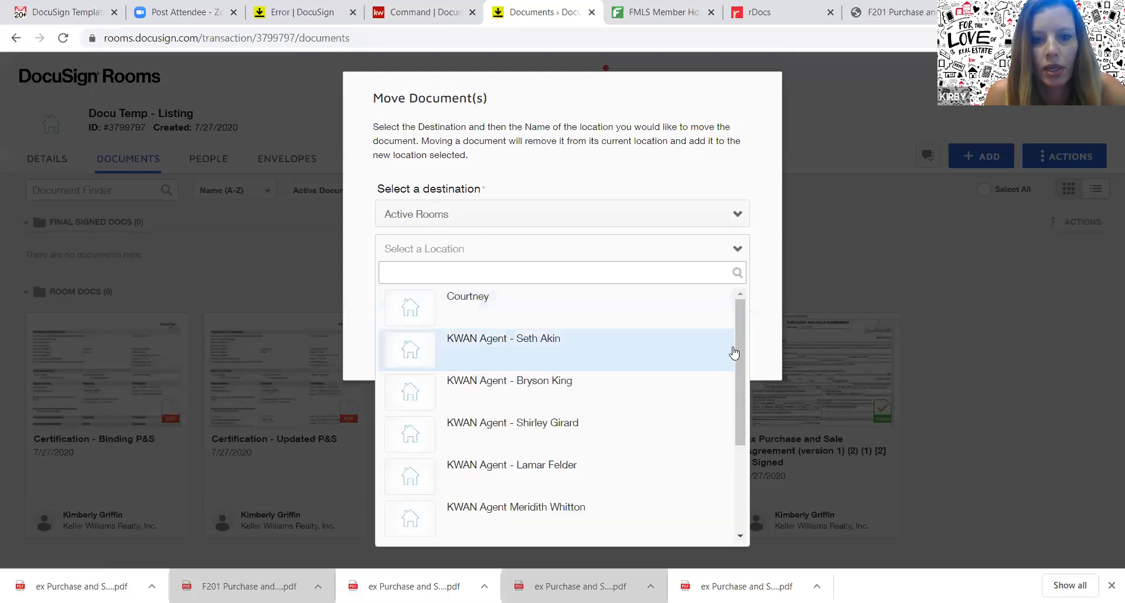
{"action": "left_click", "coordinate": [726, 212]}
{"action": "left_click", "coordinate": [727, 214]}
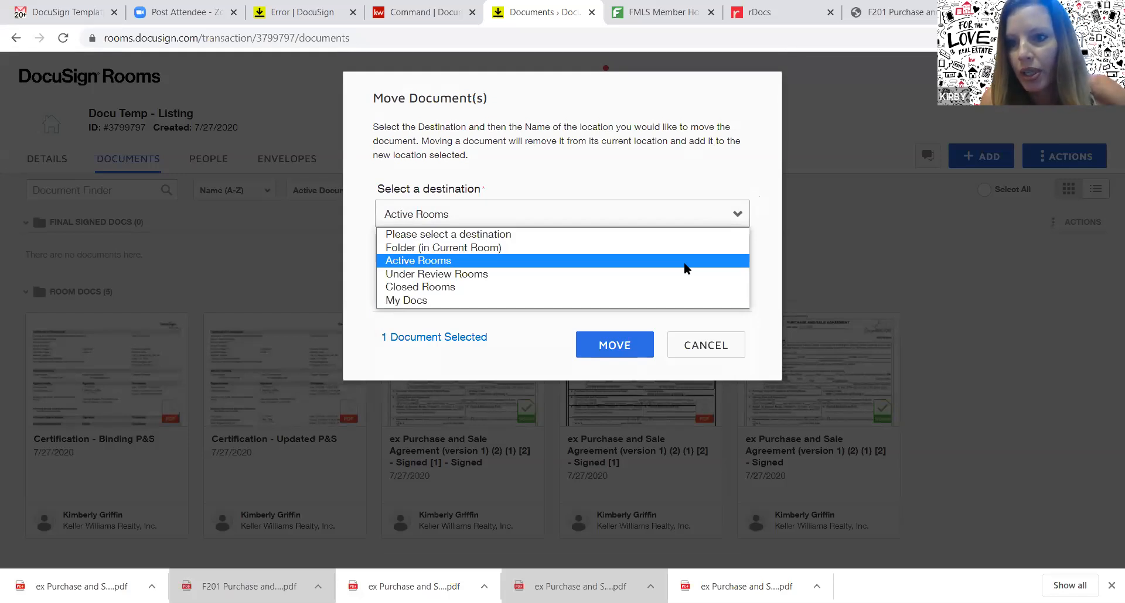
{"action": "left_click", "coordinate": [652, 261]}
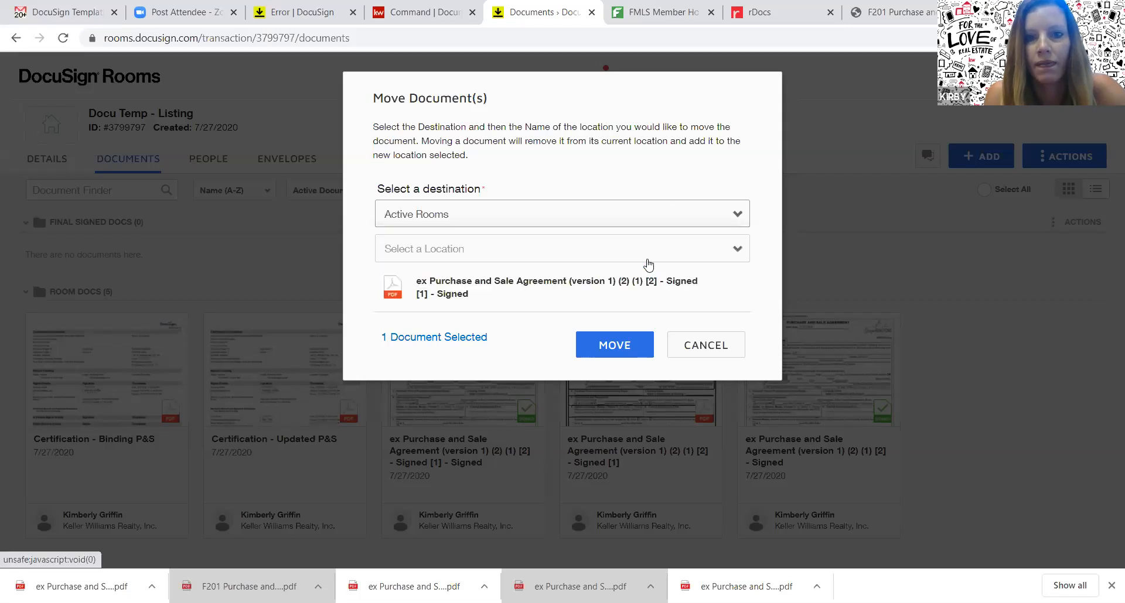
{"action": "left_click", "coordinate": [636, 259]}
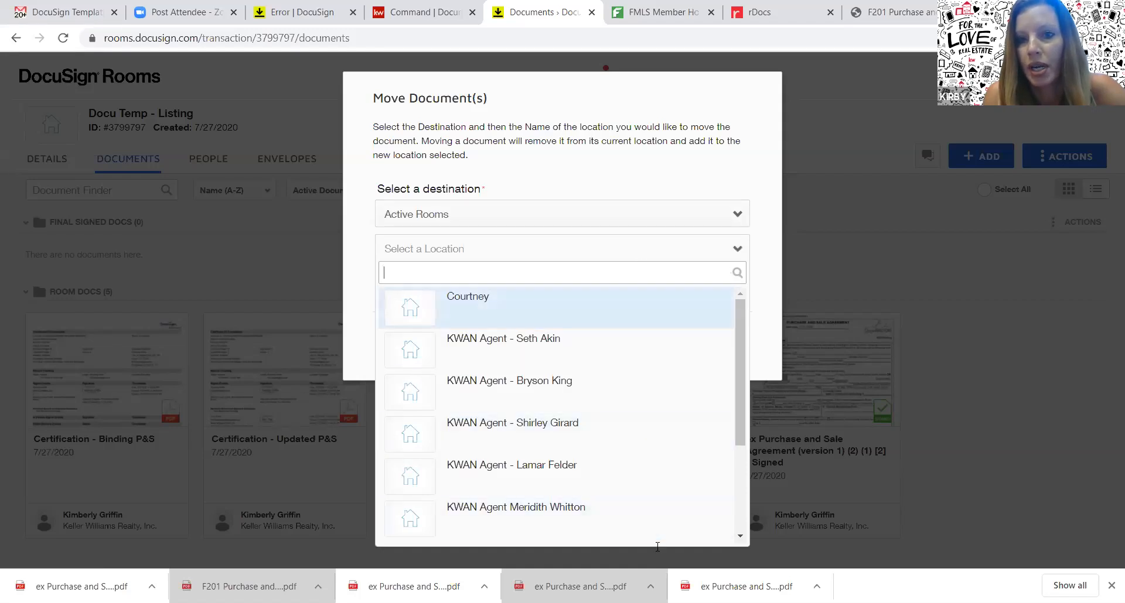
Move the agreement into the Final Signed Docs folder in the current room
{"action": "left_click", "coordinate": [683, 176]}
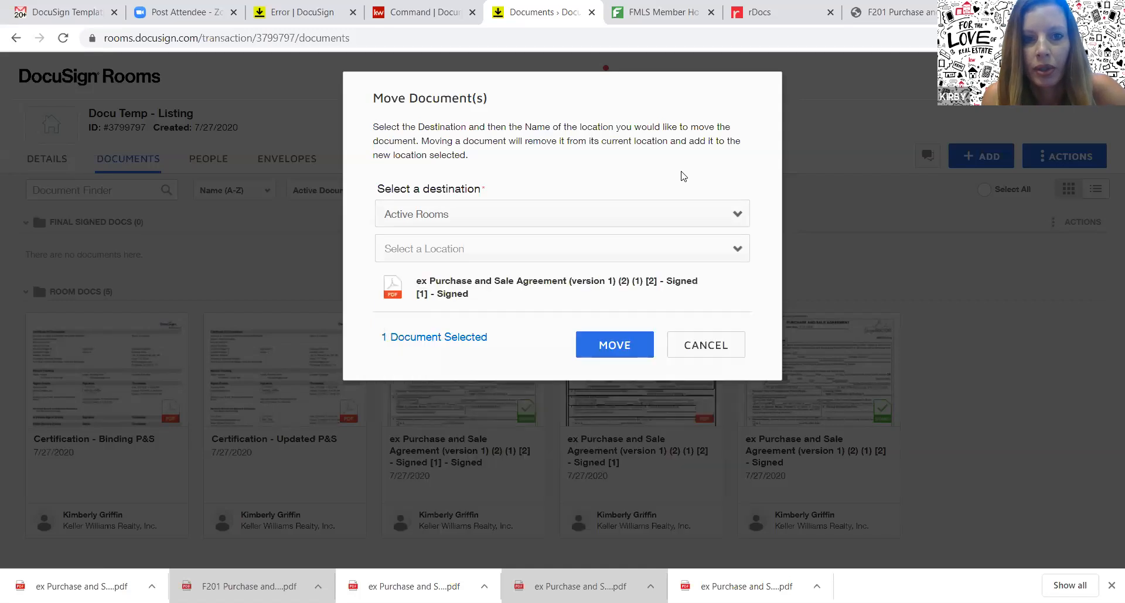
{"action": "left_click", "coordinate": [611, 217]}
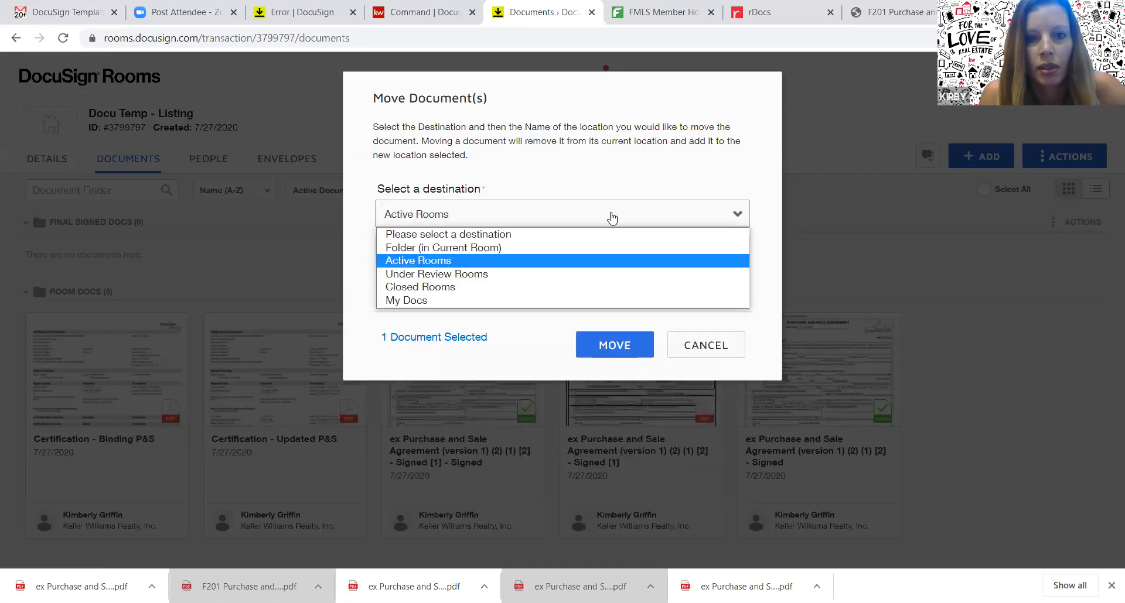
{"action": "left_click", "coordinate": [554, 247]}
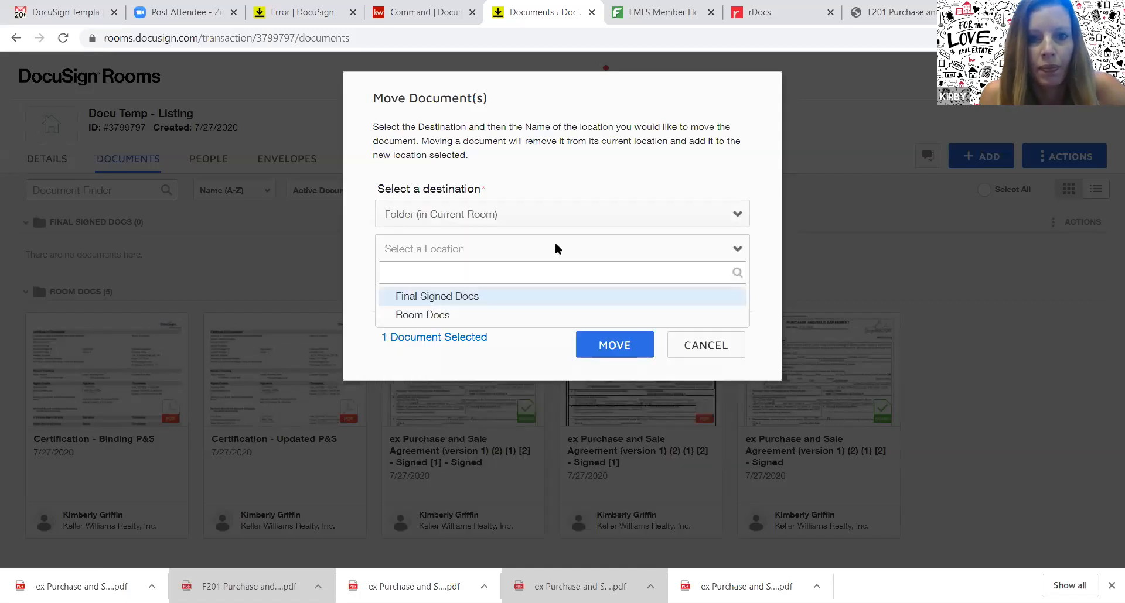
{"action": "left_click", "coordinate": [462, 299]}
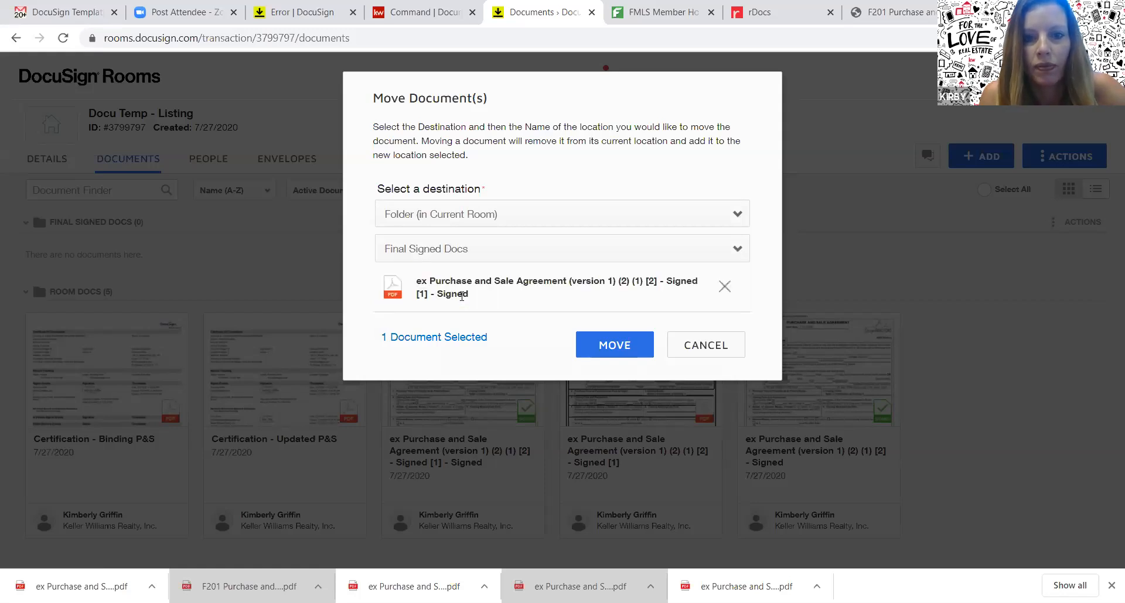
{"action": "left_click", "coordinate": [589, 349]}
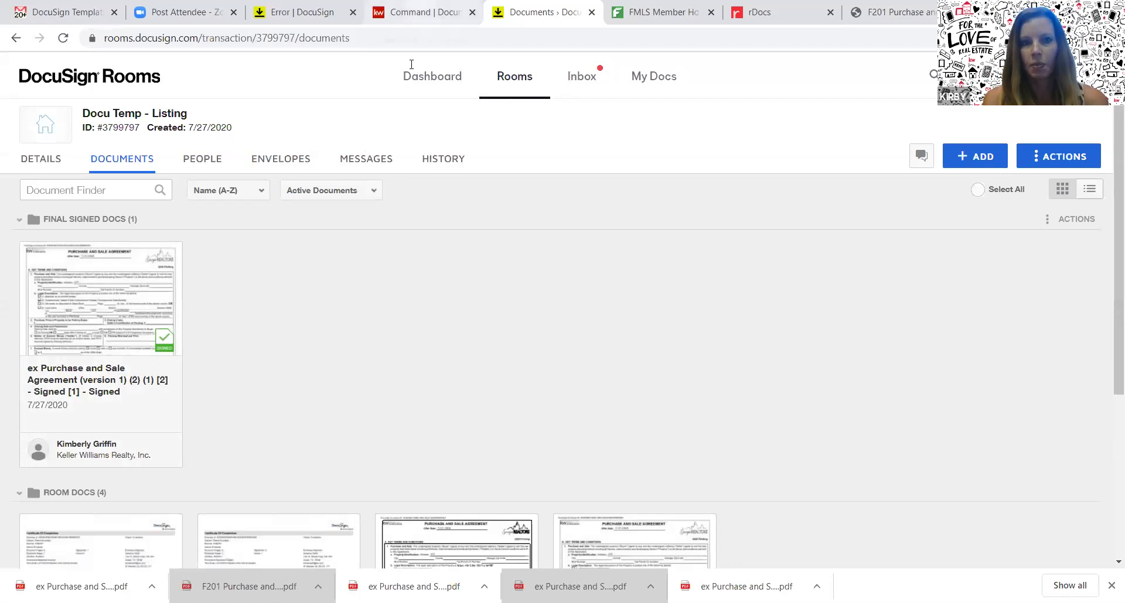
In KW Command, show the Residential Under Contract document checklist
{"action": "left_click", "coordinate": [414, 13]}
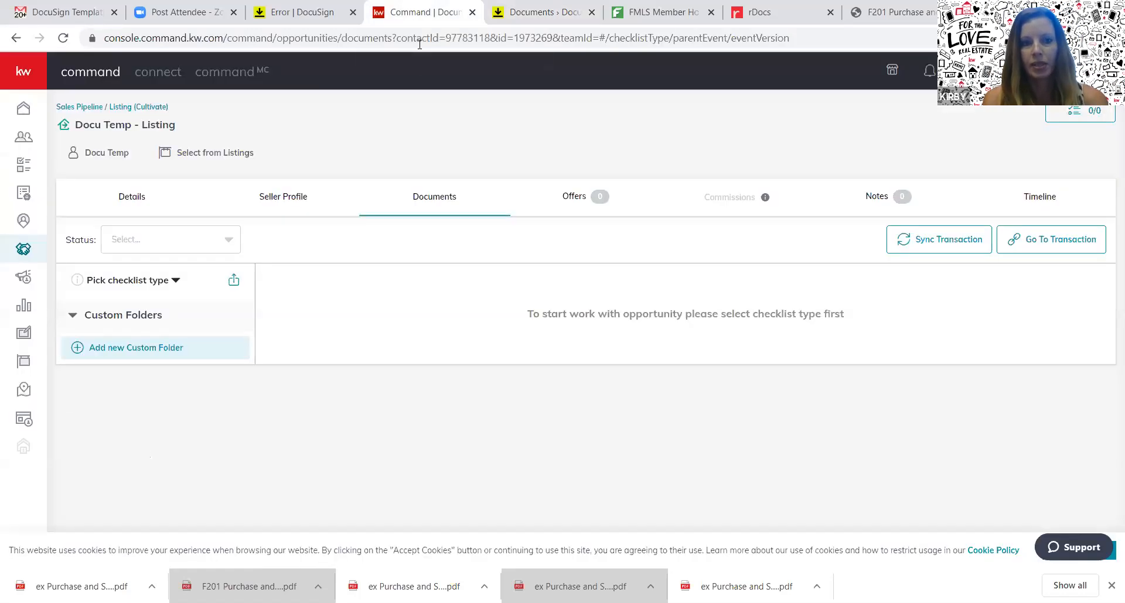
{"action": "left_click", "coordinate": [154, 281]}
{"action": "left_click", "coordinate": [147, 318]}
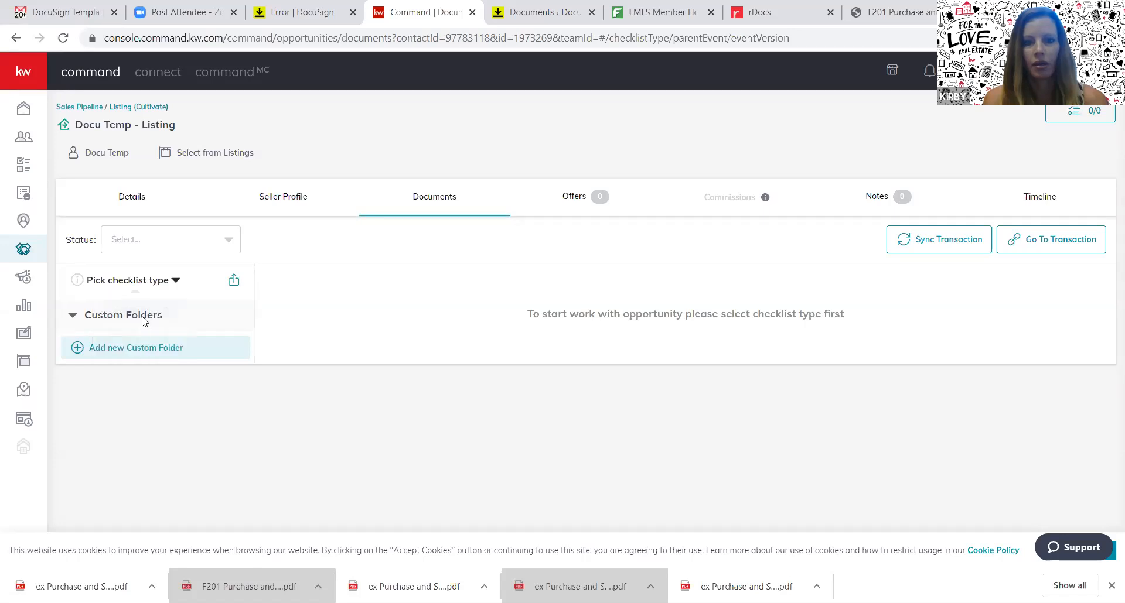
{"action": "left_click", "coordinate": [118, 348]}
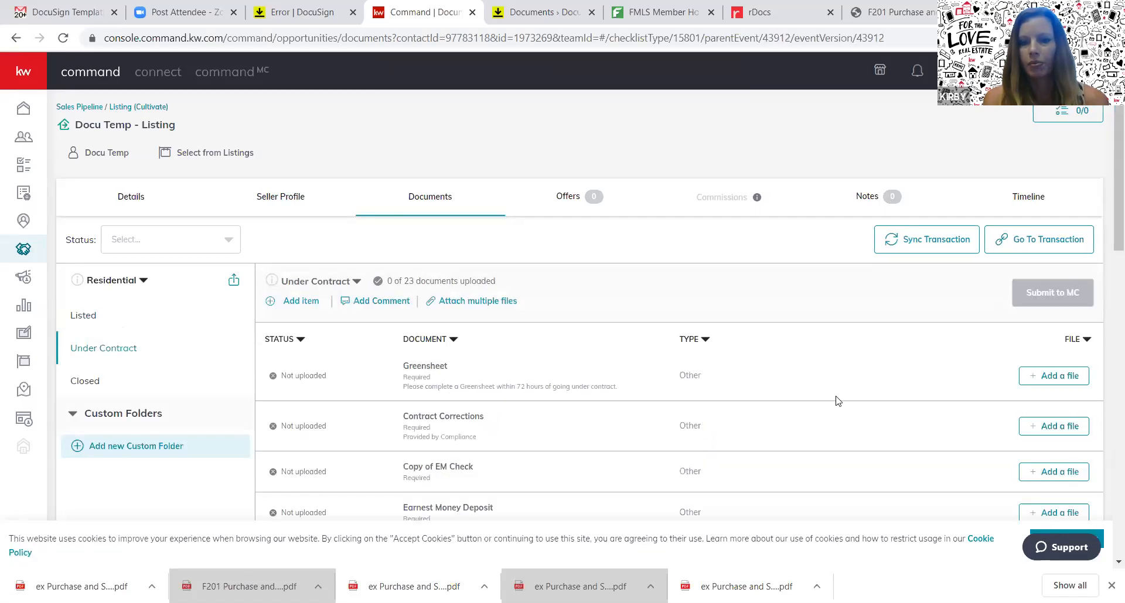
{"action": "left_click_drag", "start_coordinate": [1109, 249], "coordinate": [1106, 304]}
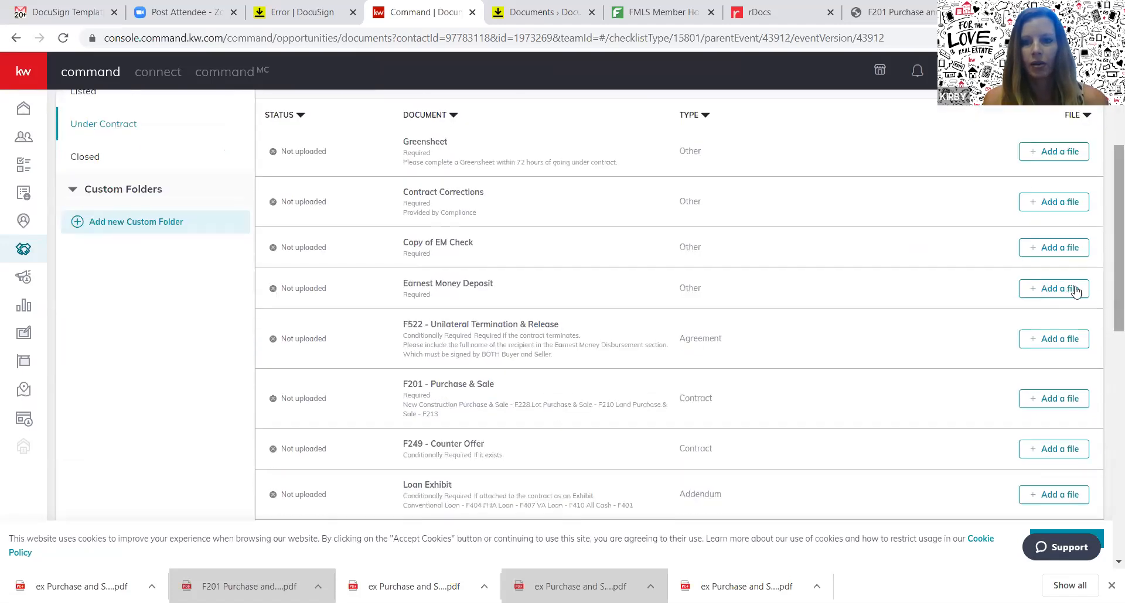
Attach the signed agreement PDF from DocuSign's Final Signed Docs to F201 - Purchase & Sale
{"action": "left_click", "coordinate": [1066, 399]}
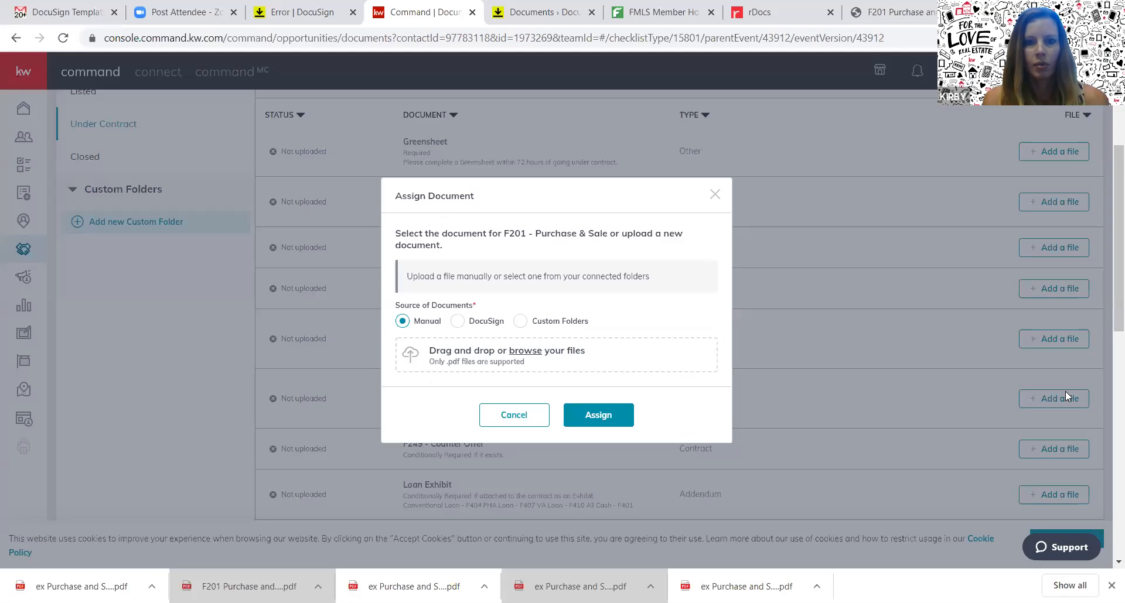
{"action": "left_click", "coordinate": [456, 321]}
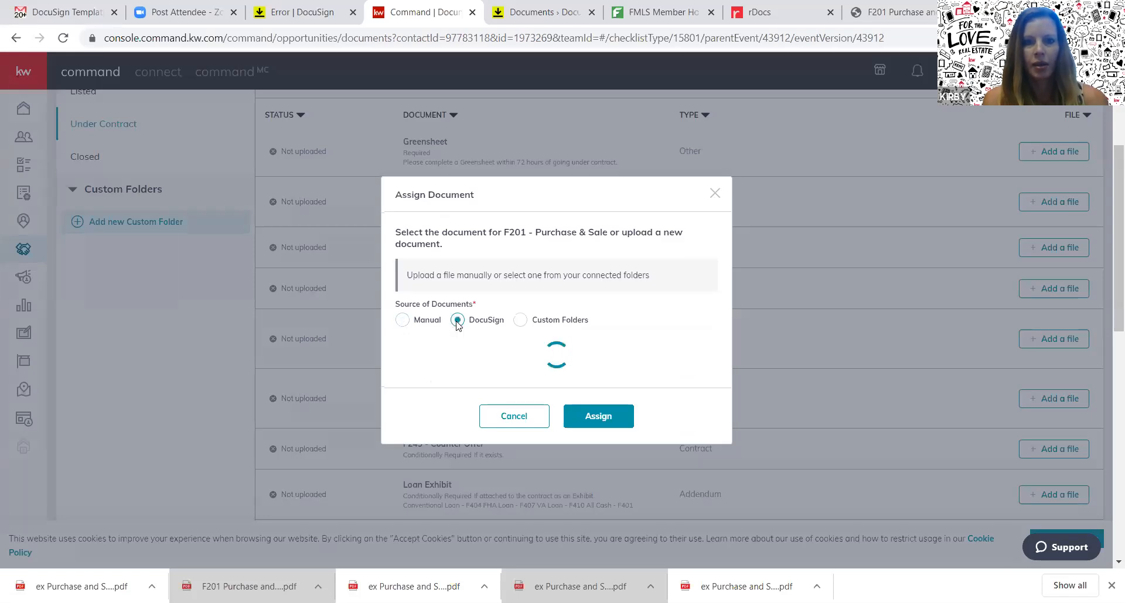
{"action": "left_click", "coordinate": [628, 284]}
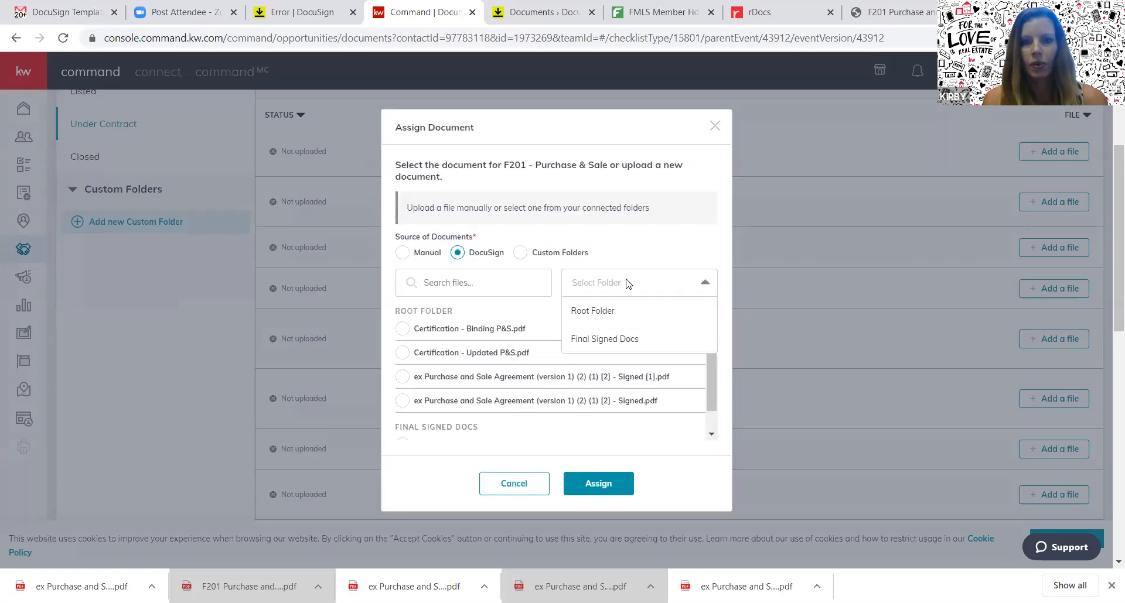
{"action": "left_click", "coordinate": [613, 340]}
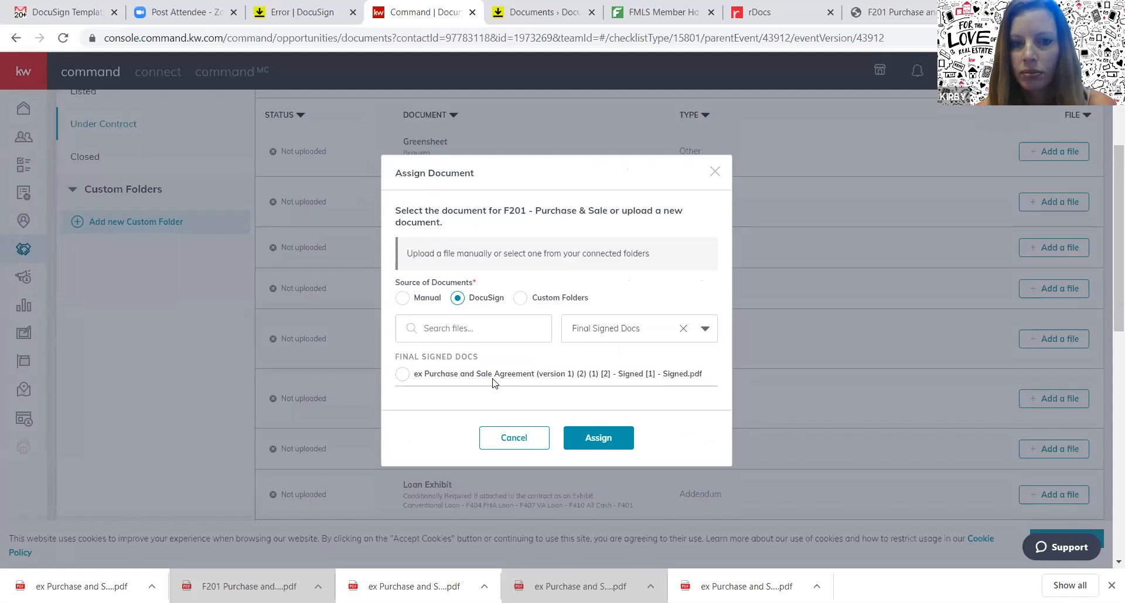
{"action": "left_click", "coordinate": [403, 374]}
{"action": "left_click", "coordinate": [602, 438]}
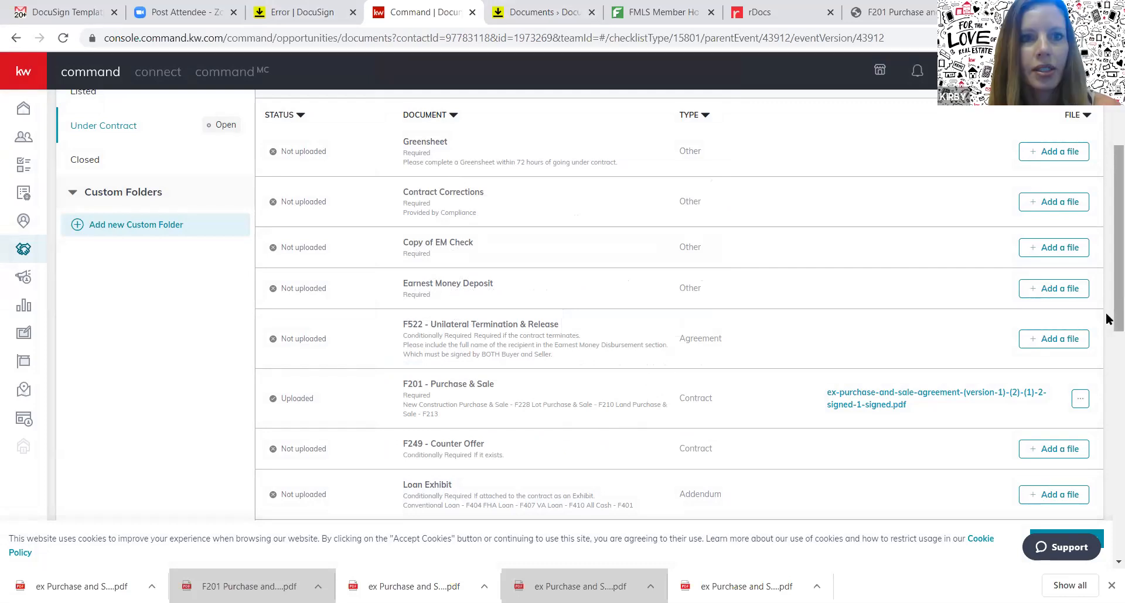
{"action": "left_click", "coordinate": [289, 16]}
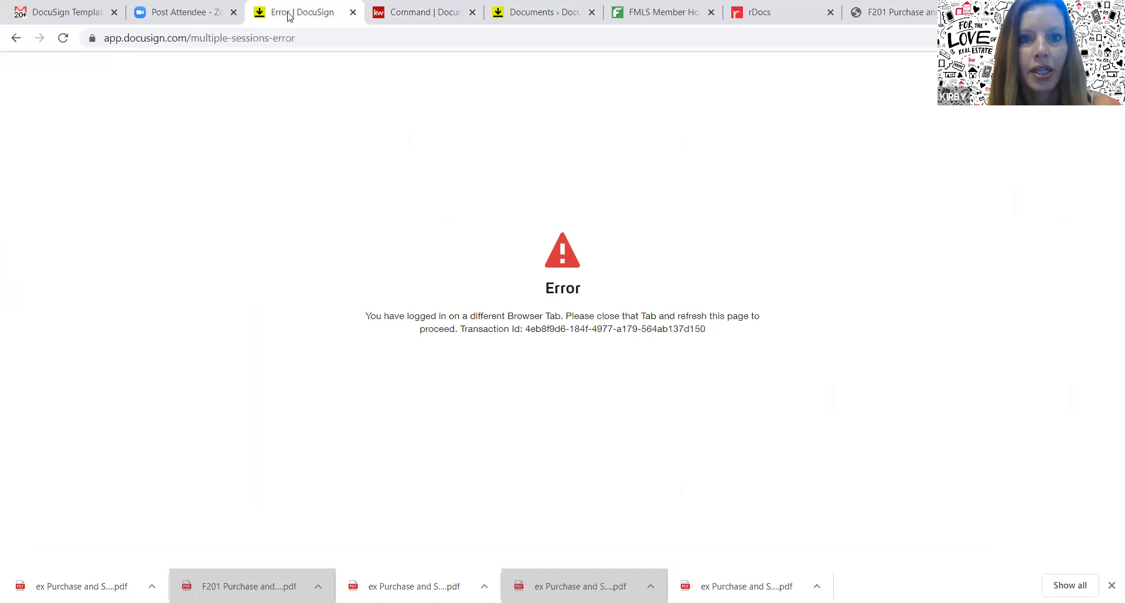
{"action": "left_click", "coordinate": [521, 24]}
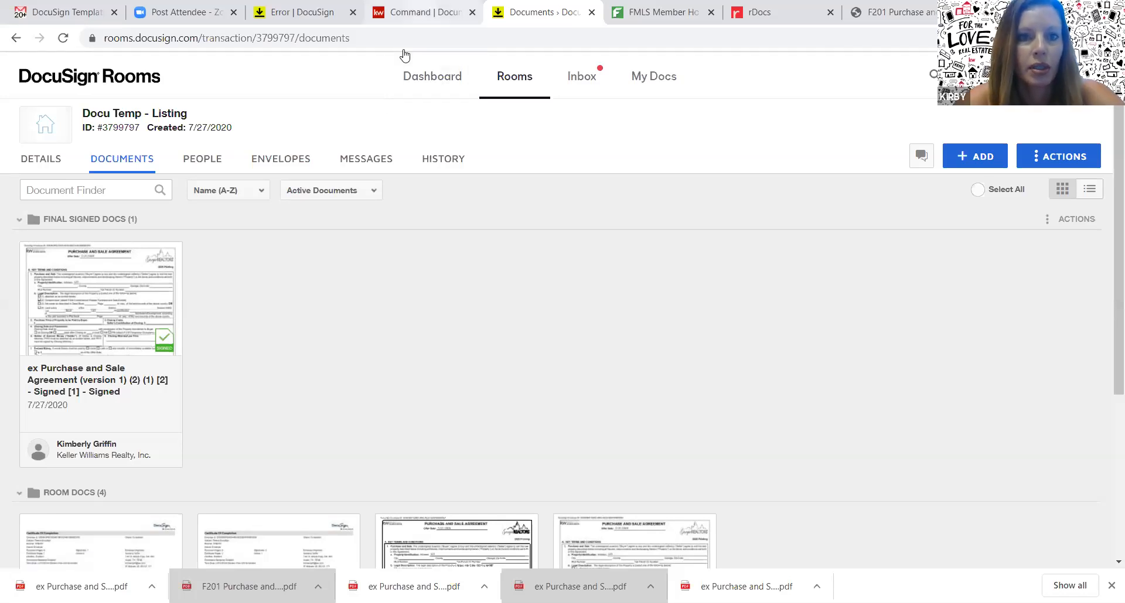
{"action": "key", "text": "ctrl+shift+Tab"}
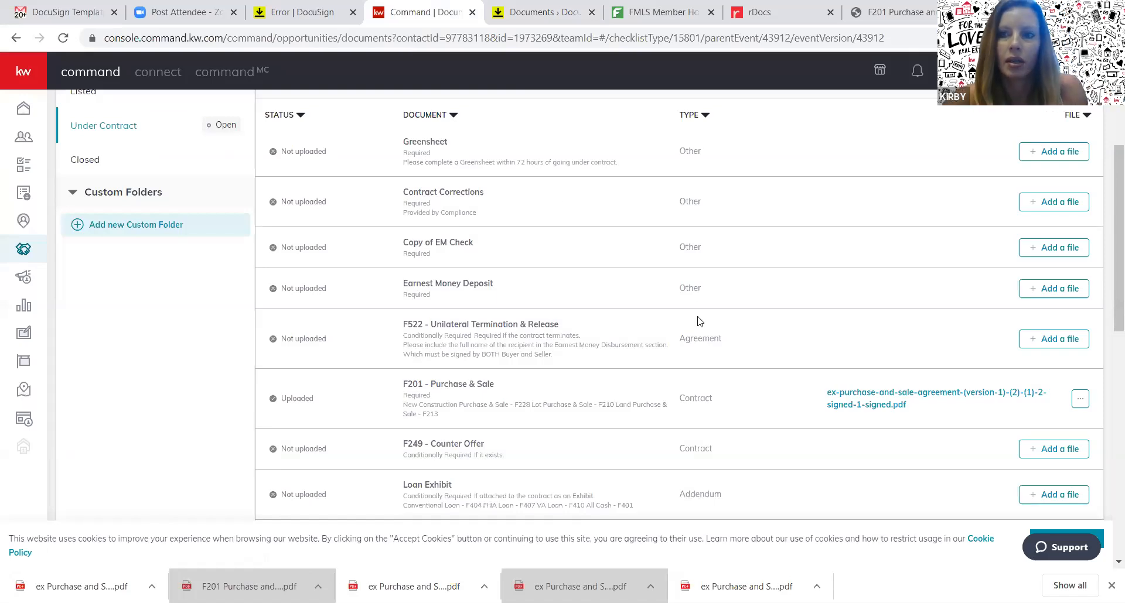
Prefix the opportunity name with 'Terminated ' on the Details page and save it
{"action": "scroll", "coordinate": [699, 321], "scroll_direction": "up", "scroll_amount": 4}
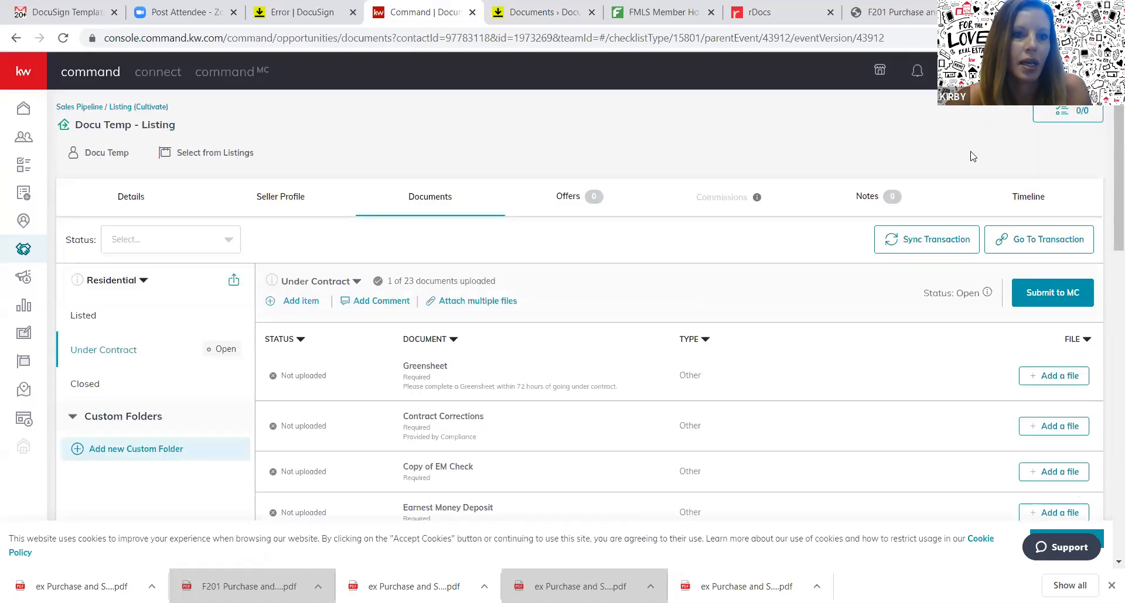
{"action": "left_click", "coordinate": [131, 198]}
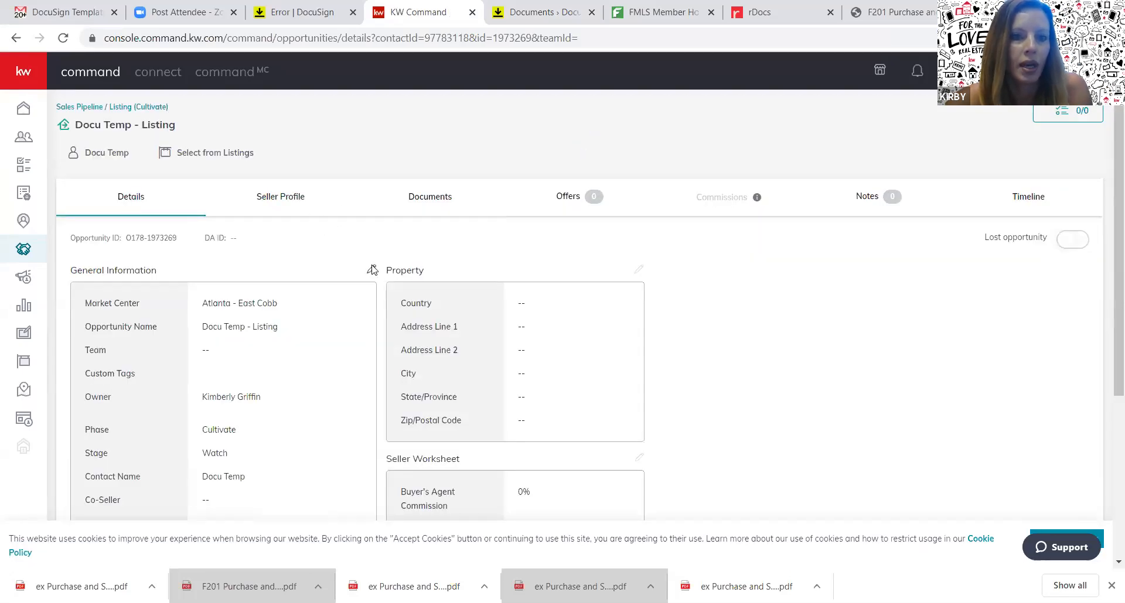
{"action": "left_click", "coordinate": [372, 270]}
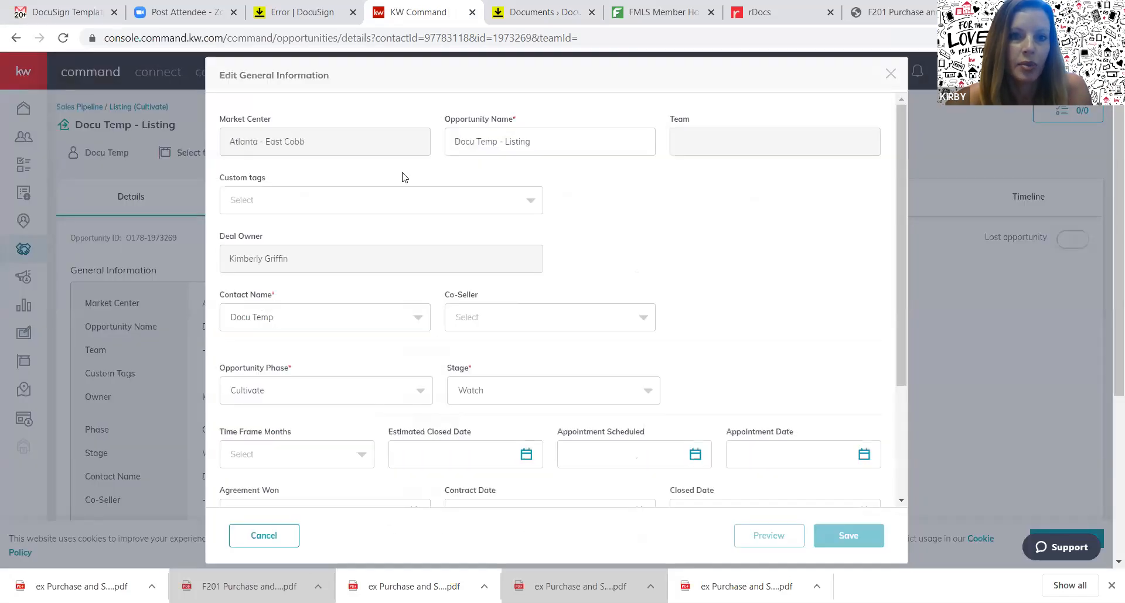
{"action": "left_click", "coordinate": [453, 143]}
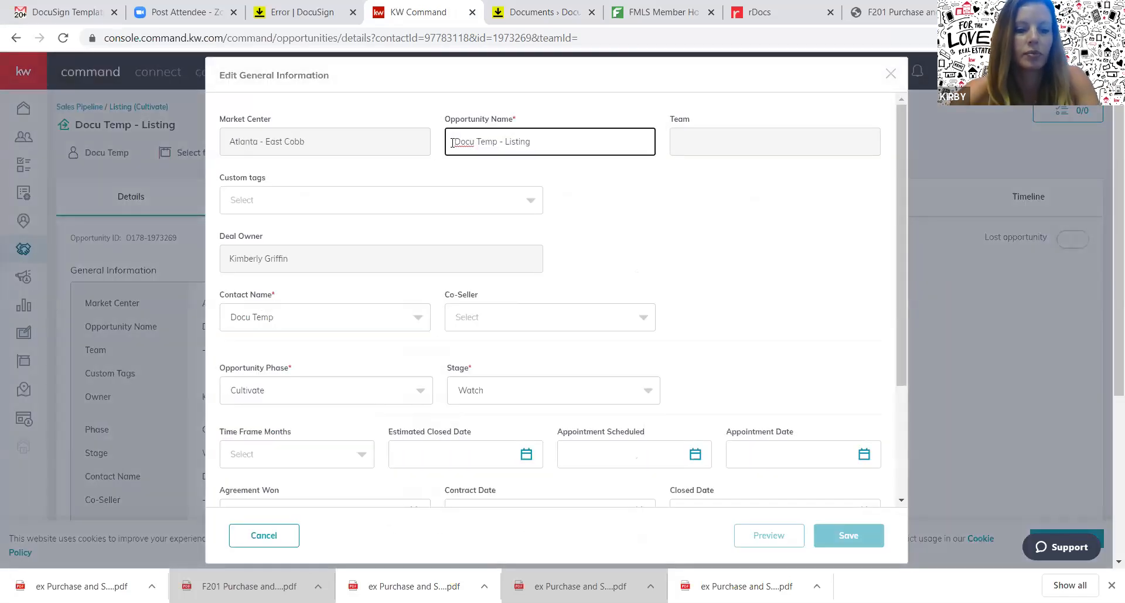
{"action": "type", "text": "Terminated"}
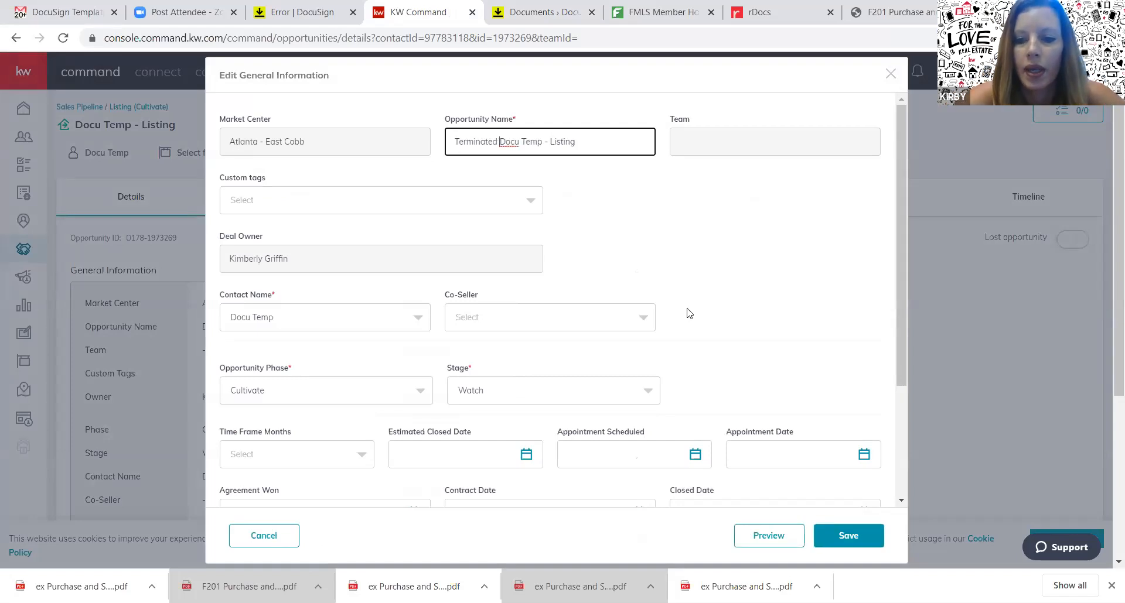
{"action": "left_click", "coordinate": [853, 537]}
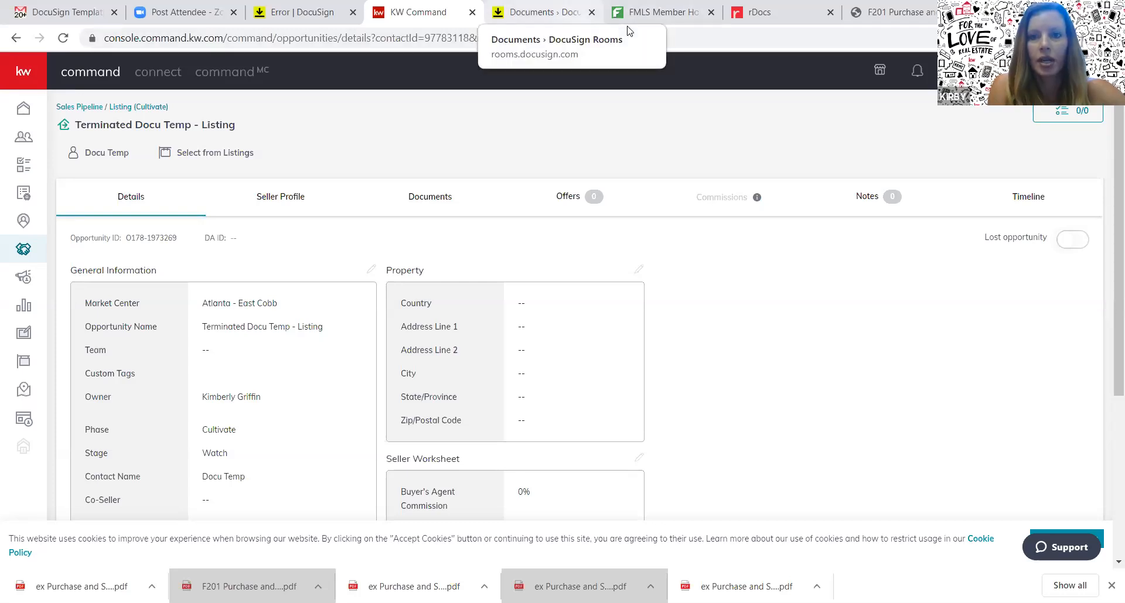
{"action": "key", "text": "ctrl+Tab"}
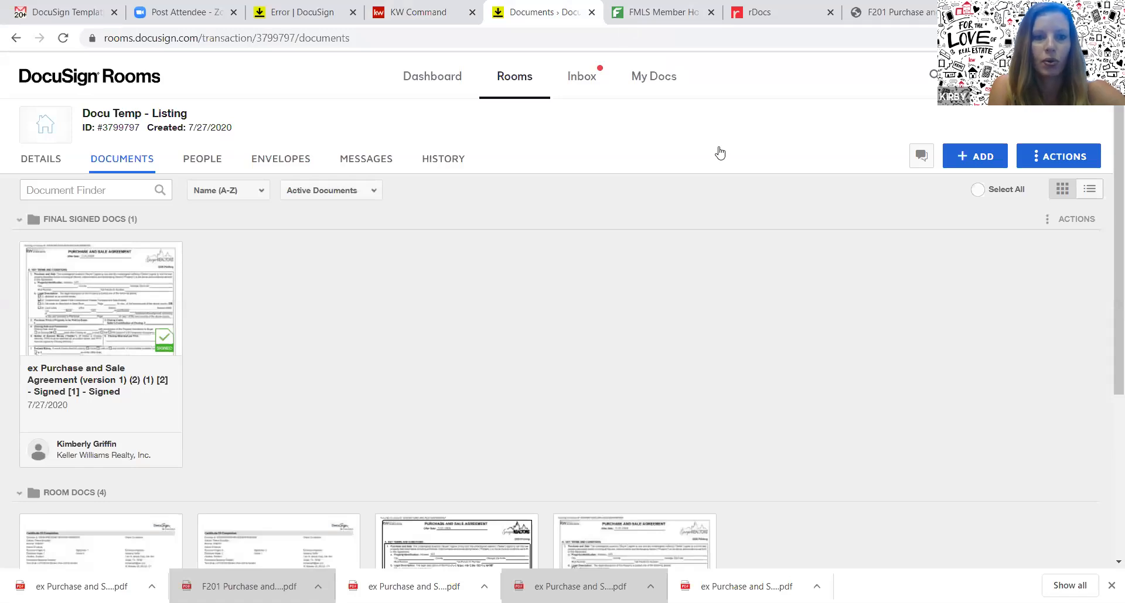
Start adding a new folder to the room, then cancel it
{"action": "left_click", "coordinate": [1066, 159]}
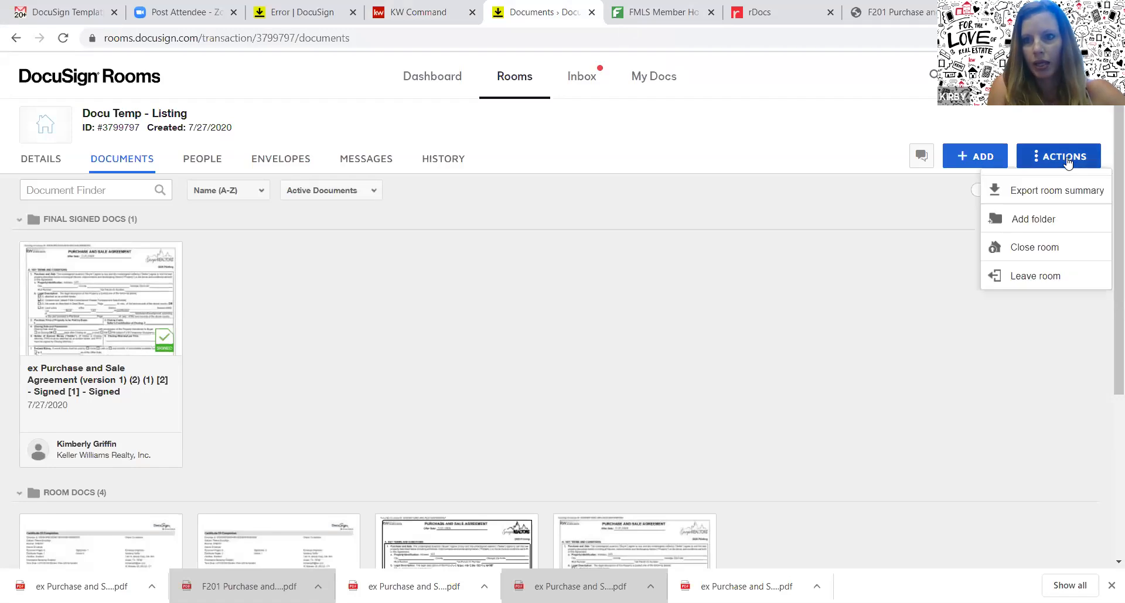
{"action": "left_click", "coordinate": [1032, 221]}
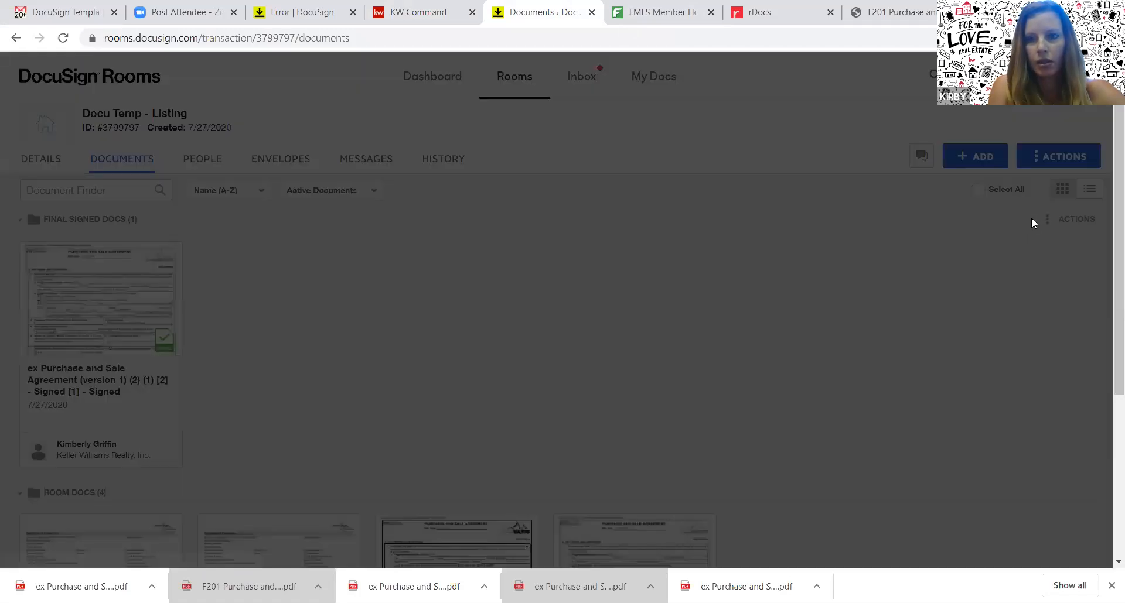
{"action": "left_click", "coordinate": [693, 241]}
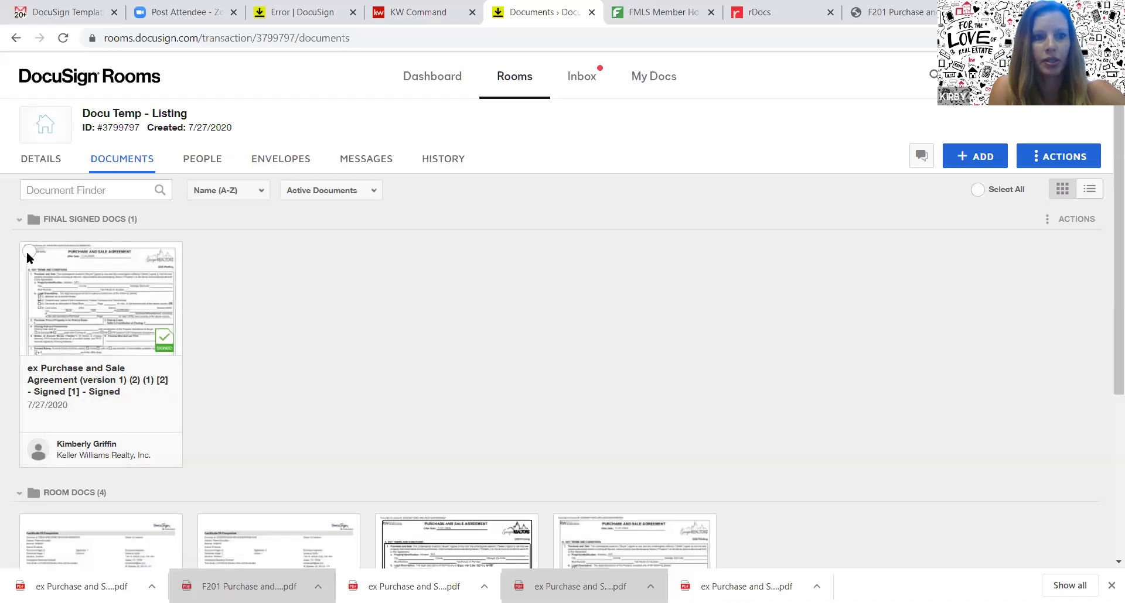
Select the signed Purchase and Sale Agreement, try moving it to Active Rooms, then cancel
{"action": "left_click", "coordinate": [29, 252]}
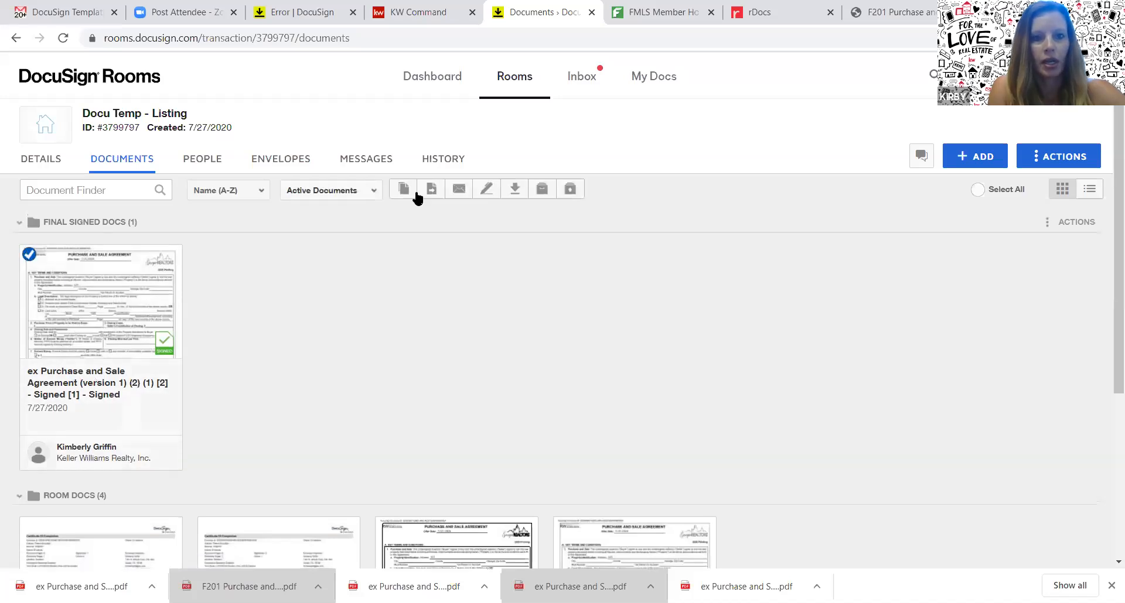
{"action": "left_click", "coordinate": [430, 192]}
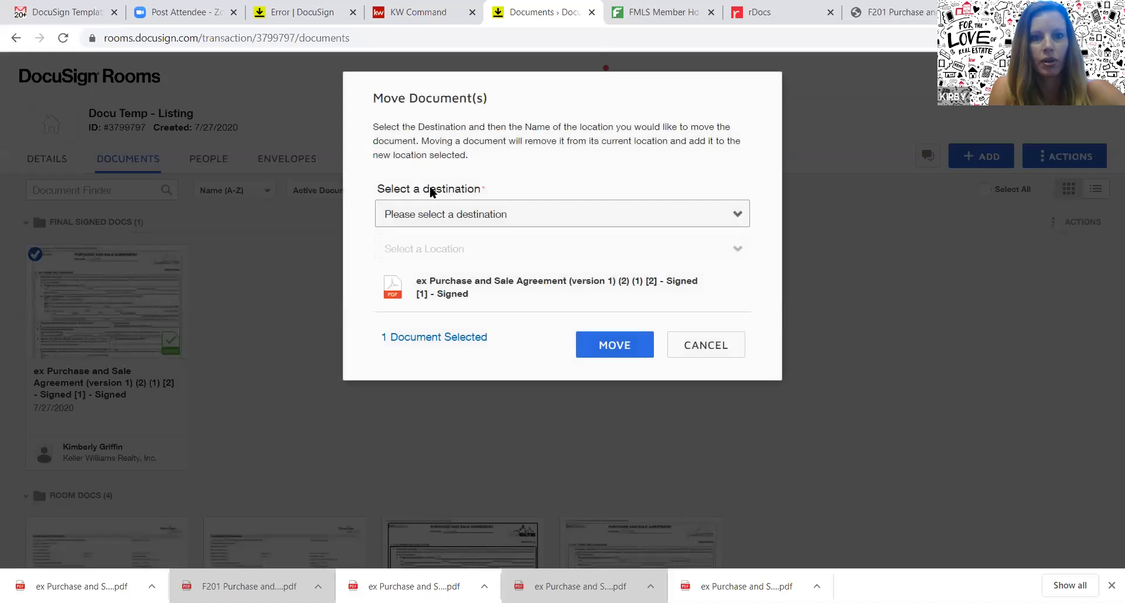
{"action": "left_click", "coordinate": [436, 216]}
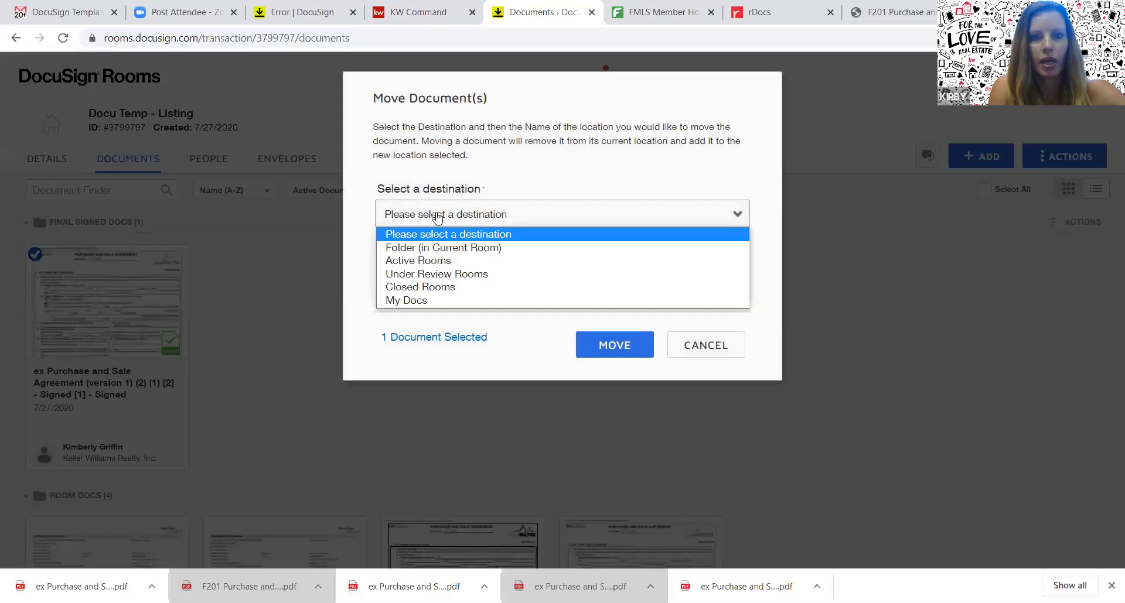
{"action": "left_click", "coordinate": [430, 260]}
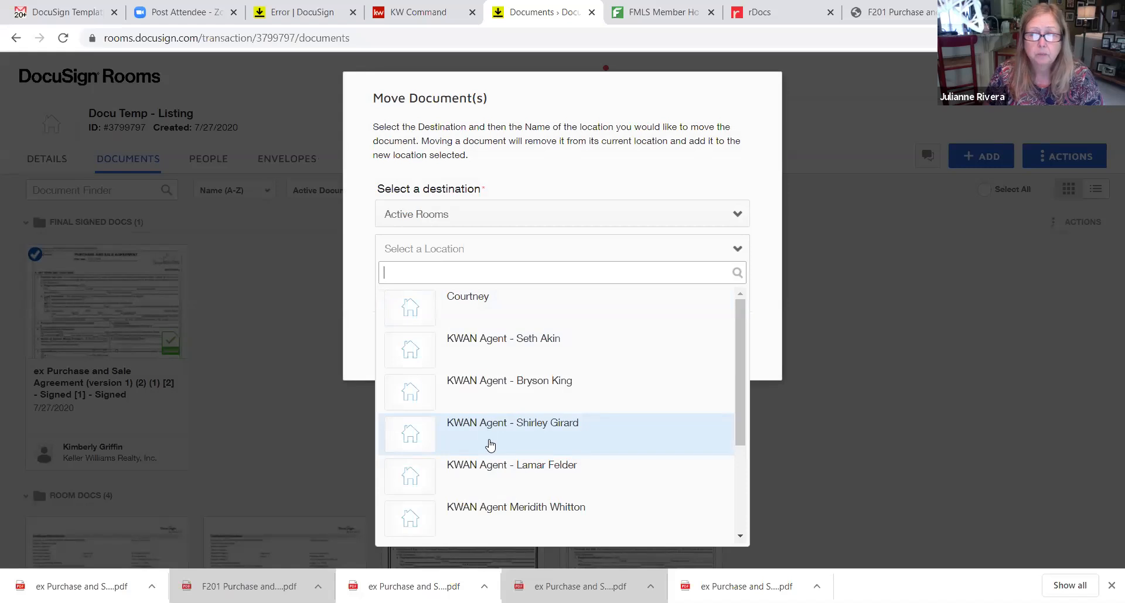
{"action": "left_click", "coordinate": [508, 254]}
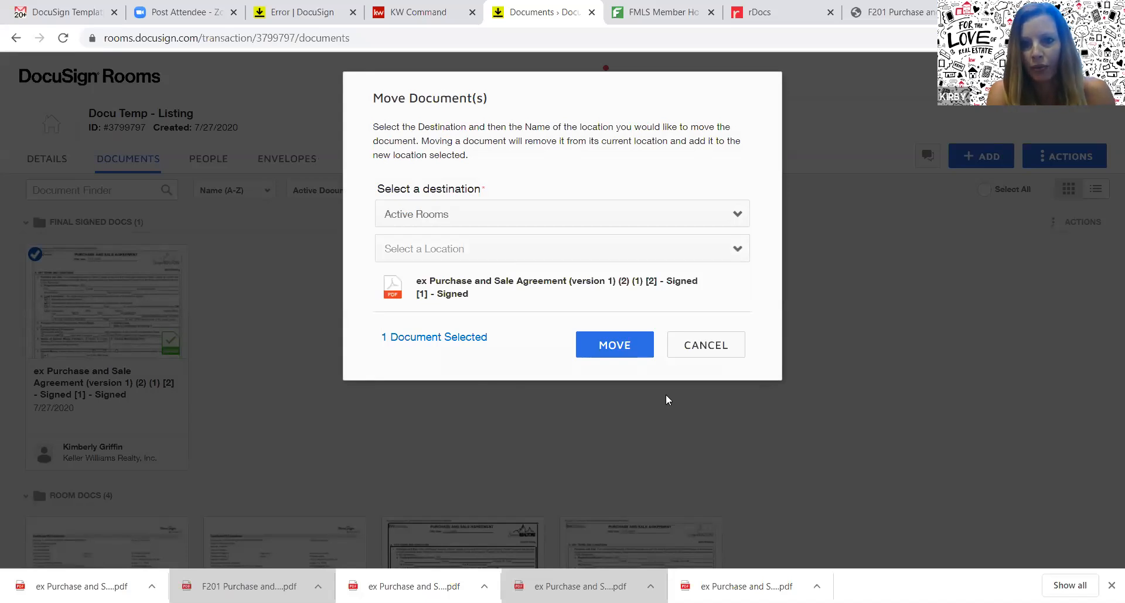
{"action": "left_click", "coordinate": [690, 347]}
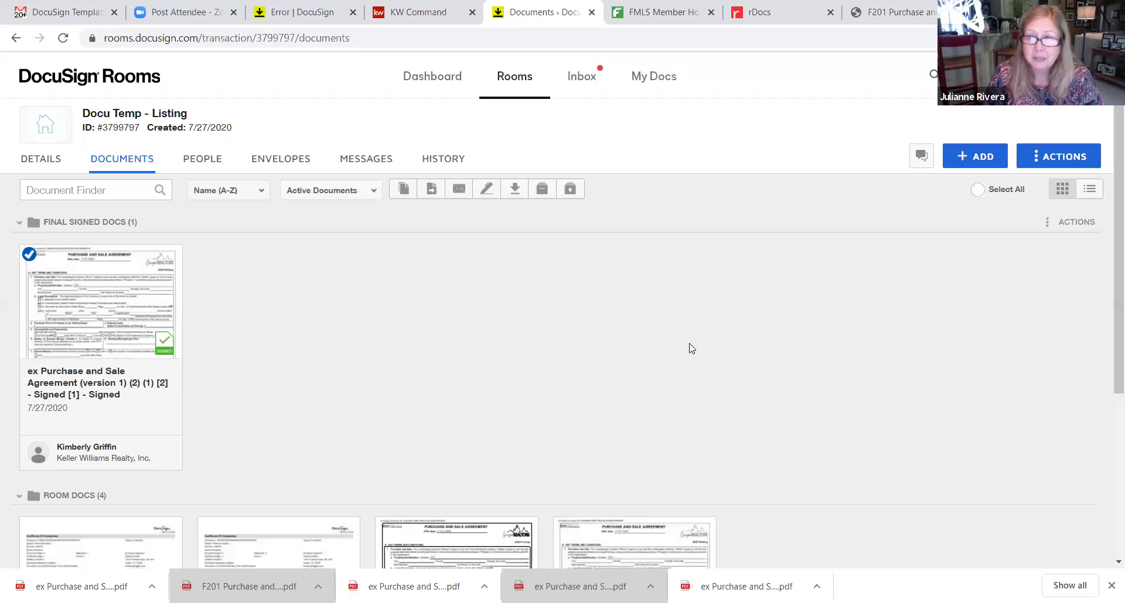
{"action": "left_click", "coordinate": [1065, 159]}
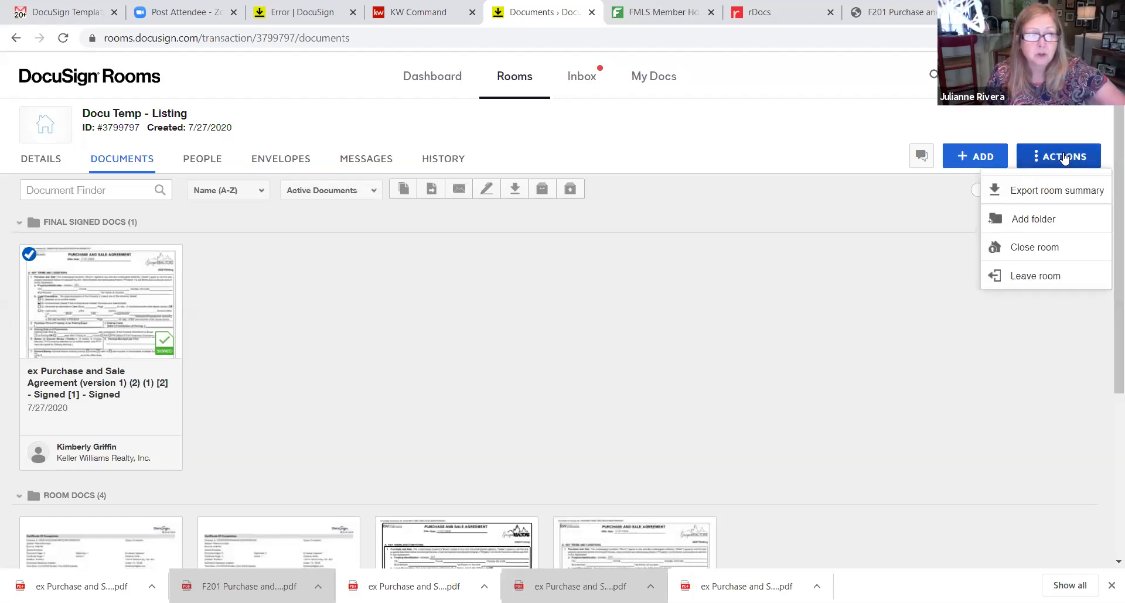
{"action": "left_click", "coordinate": [1025, 222]}
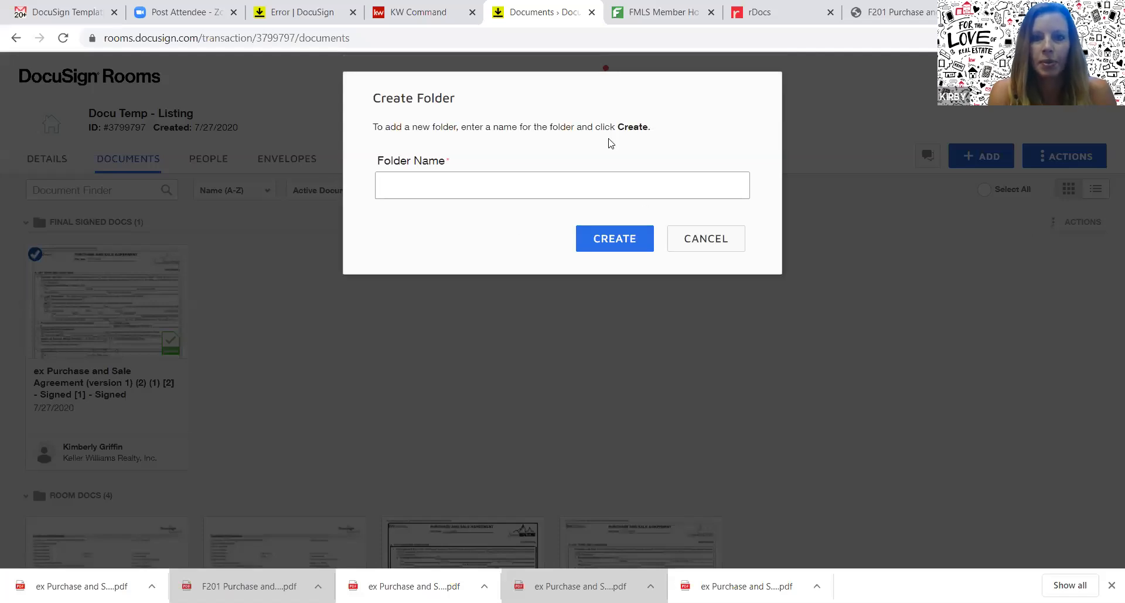
{"action": "left_click", "coordinate": [680, 236]}
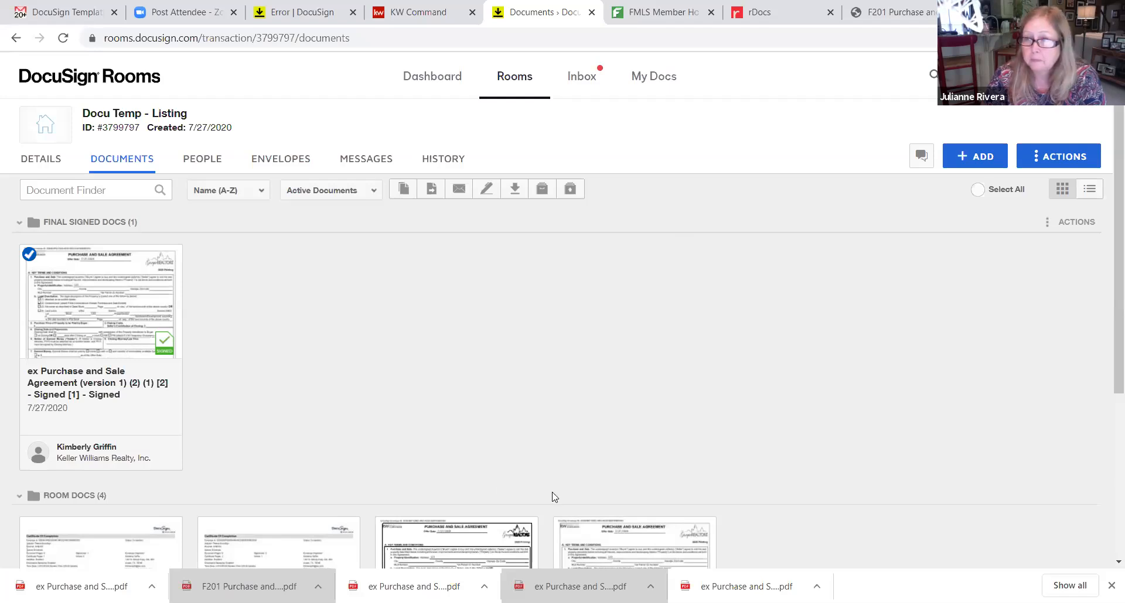
{"action": "scroll", "coordinate": [1107, 417], "scroll_direction": "down", "scroll_amount": 3}
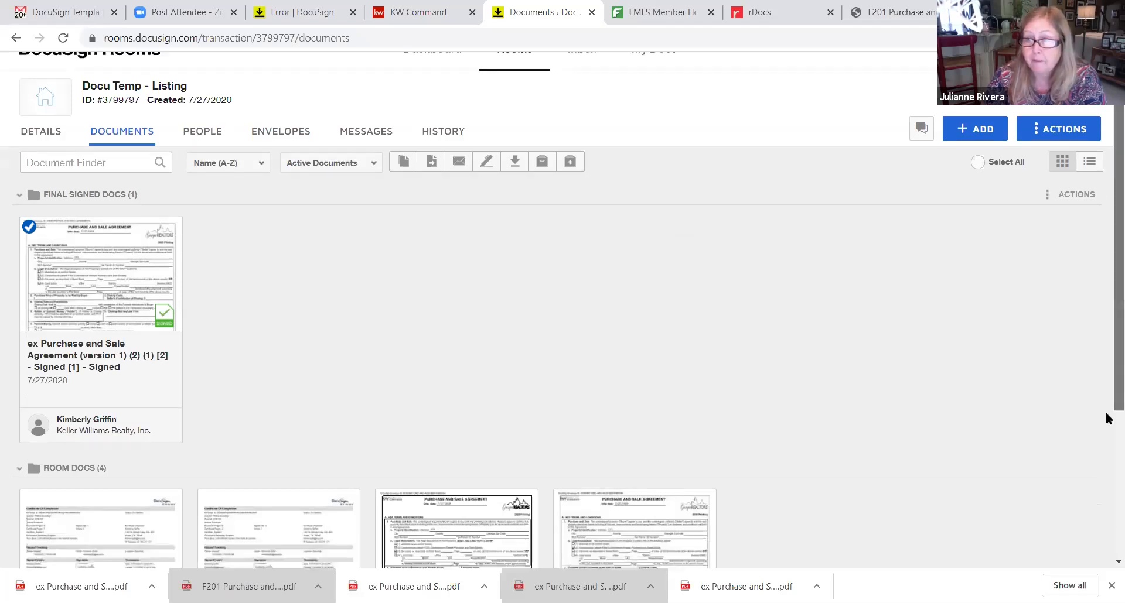
{"action": "scroll", "coordinate": [1106, 409], "scroll_direction": "up", "scroll_amount": 3}
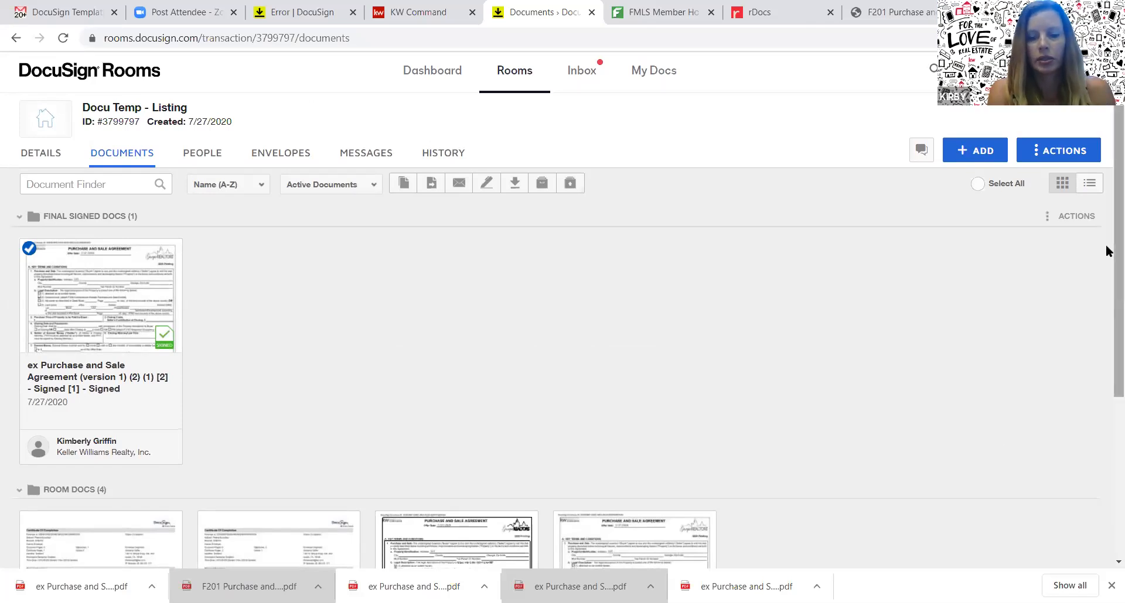
{"action": "scroll", "coordinate": [1106, 275], "scroll_direction": "down", "scroll_amount": 1}
{"action": "scroll", "coordinate": [1106, 269], "scroll_direction": "up", "scroll_amount": 1}
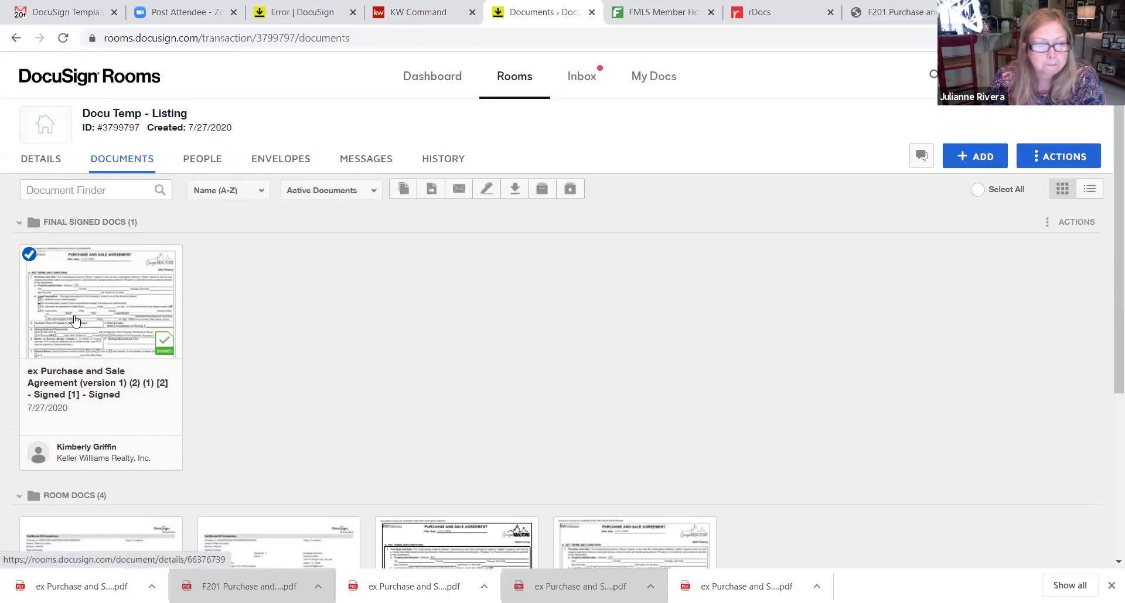
Split page 8 of the signed agreement into a new document named 'Signature Page'
{"action": "right_click", "coordinate": [75, 319]}
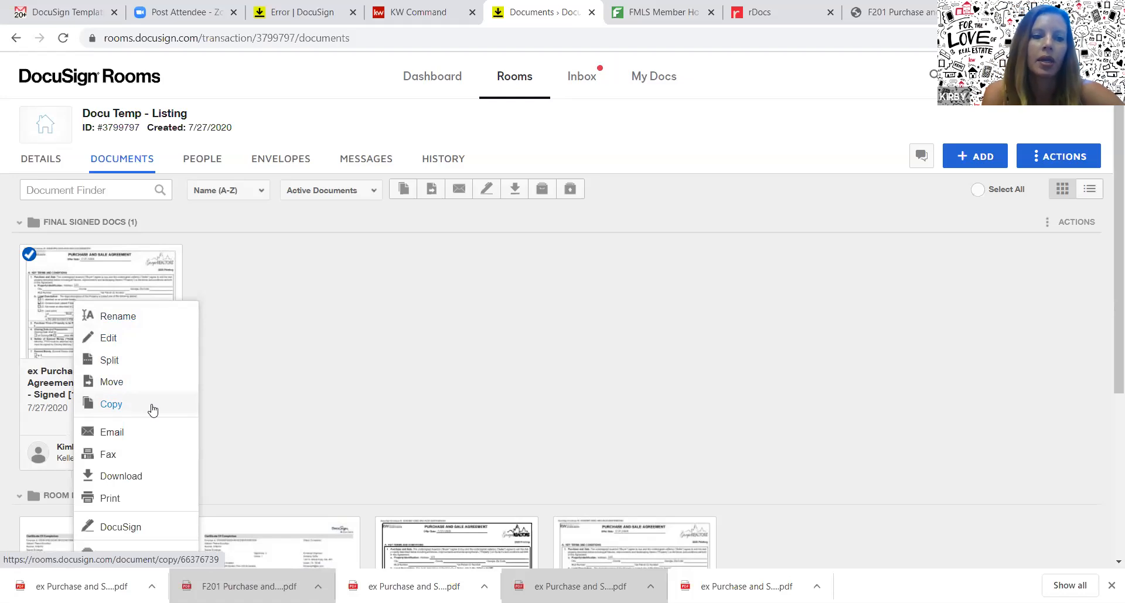
{"action": "left_click", "coordinate": [117, 360]}
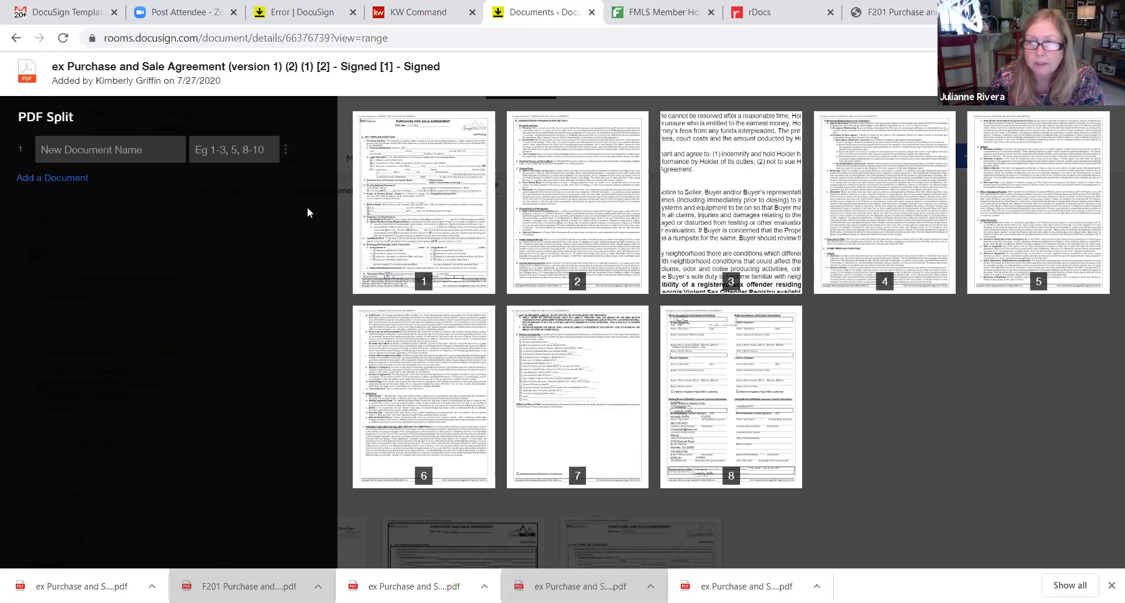
{"action": "left_click", "coordinate": [125, 156]}
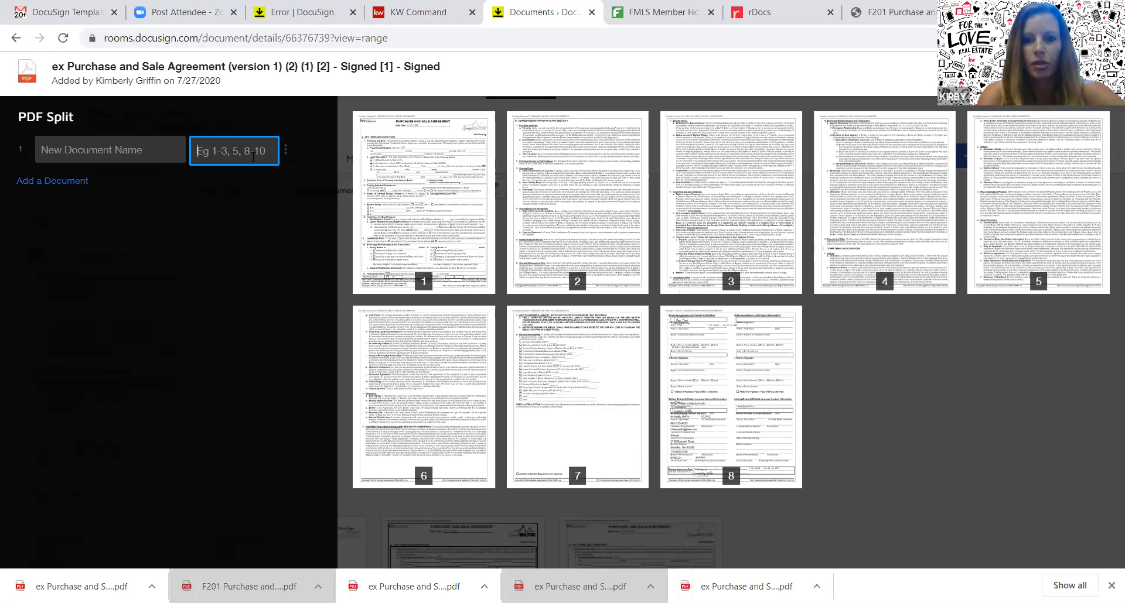
{"action": "type", "text": "8"}
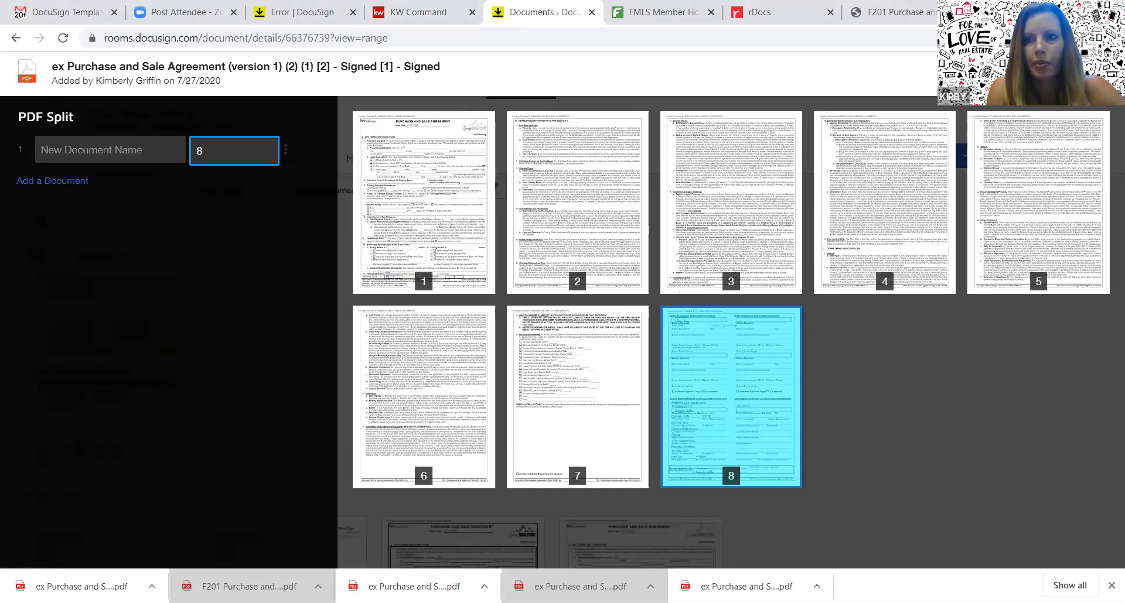
{"action": "left_click", "coordinate": [1083, 73]}
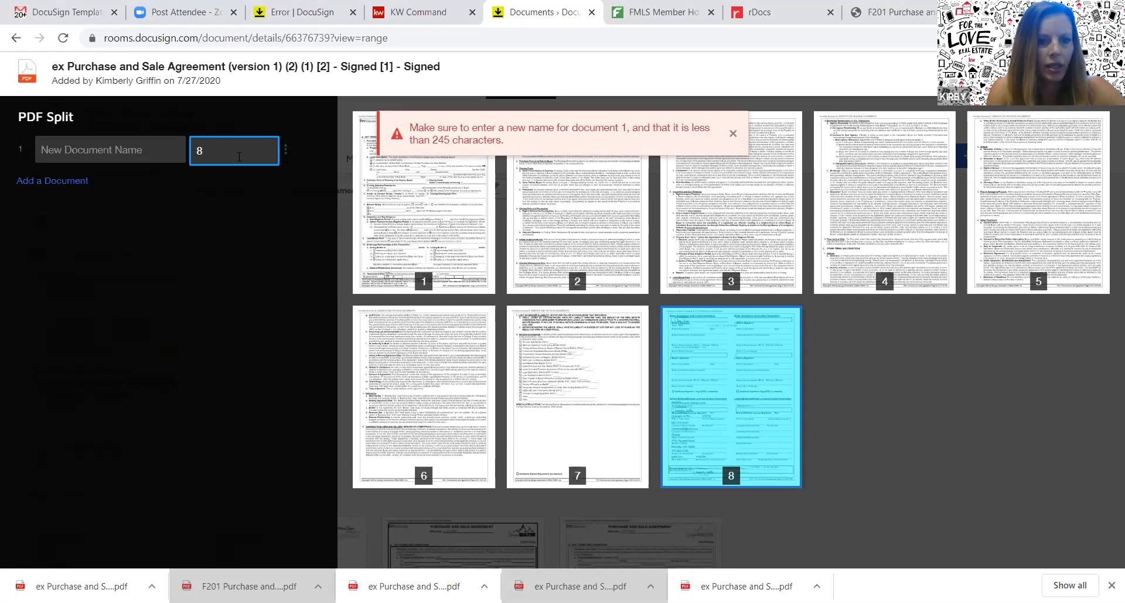
{"action": "left_click", "coordinate": [142, 144]}
{"action": "type", "text": "Signature Page"}
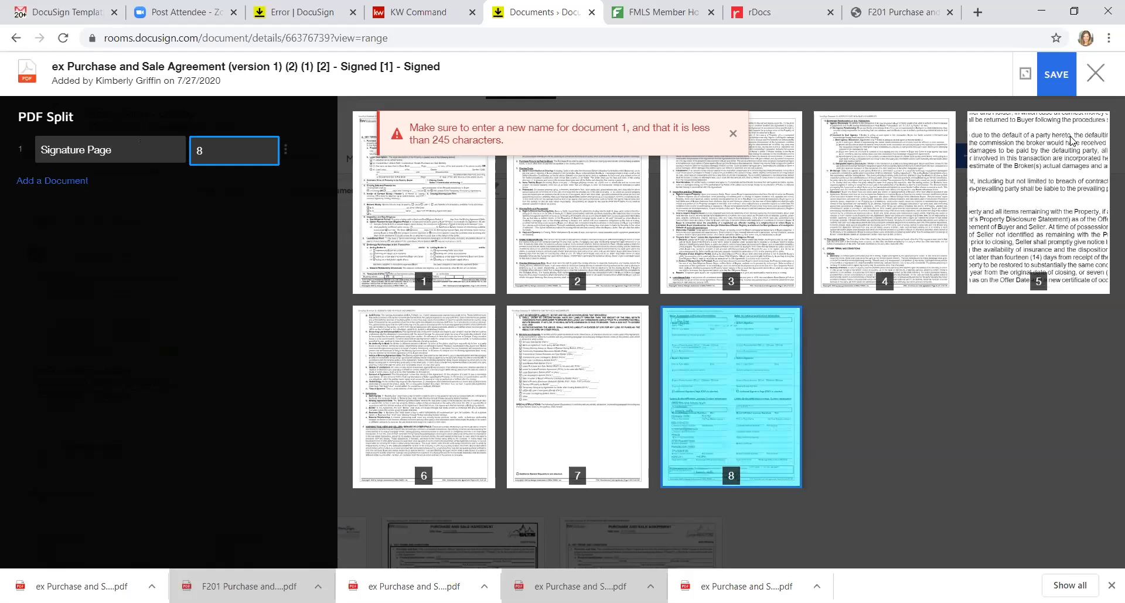
{"action": "left_click", "coordinate": [1058, 74]}
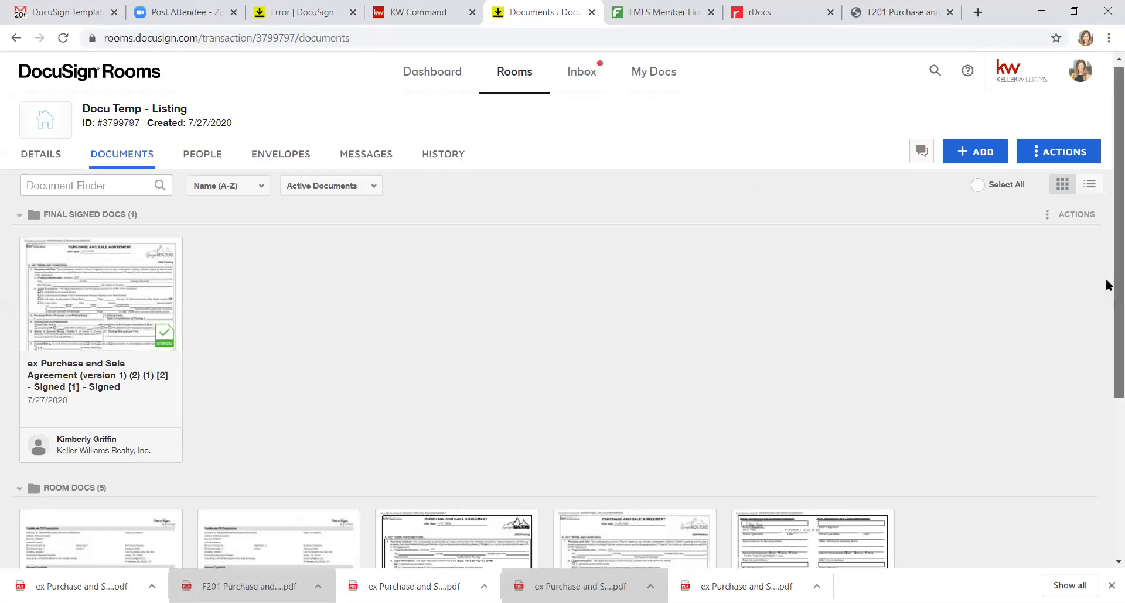
{"action": "scroll", "coordinate": [1104, 287], "scroll_direction": "down", "scroll_amount": 3}
{"action": "scroll", "coordinate": [1106, 380], "scroll_direction": "down", "scroll_amount": 1}
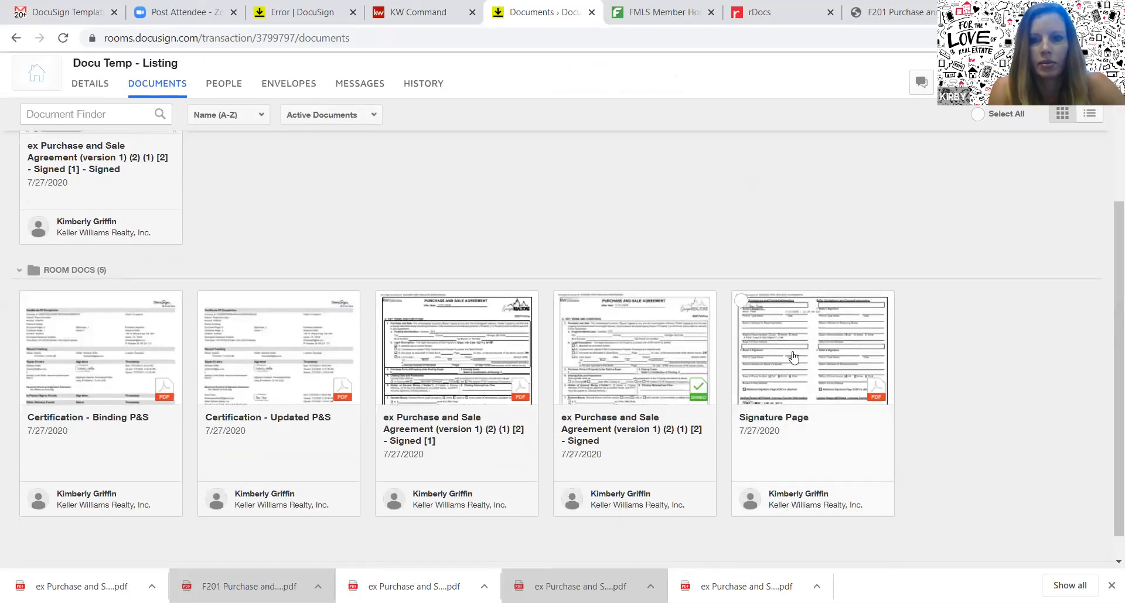
{"action": "left_click", "coordinate": [771, 338]}
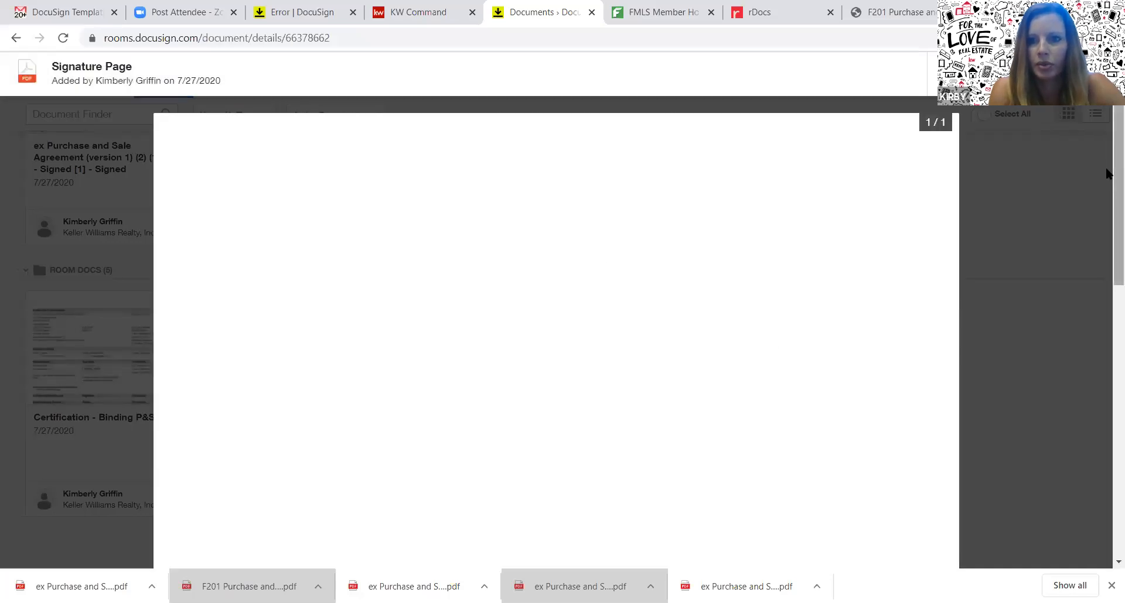
{"action": "scroll", "coordinate": [1105, 174], "scroll_direction": "down", "scroll_amount": 4}
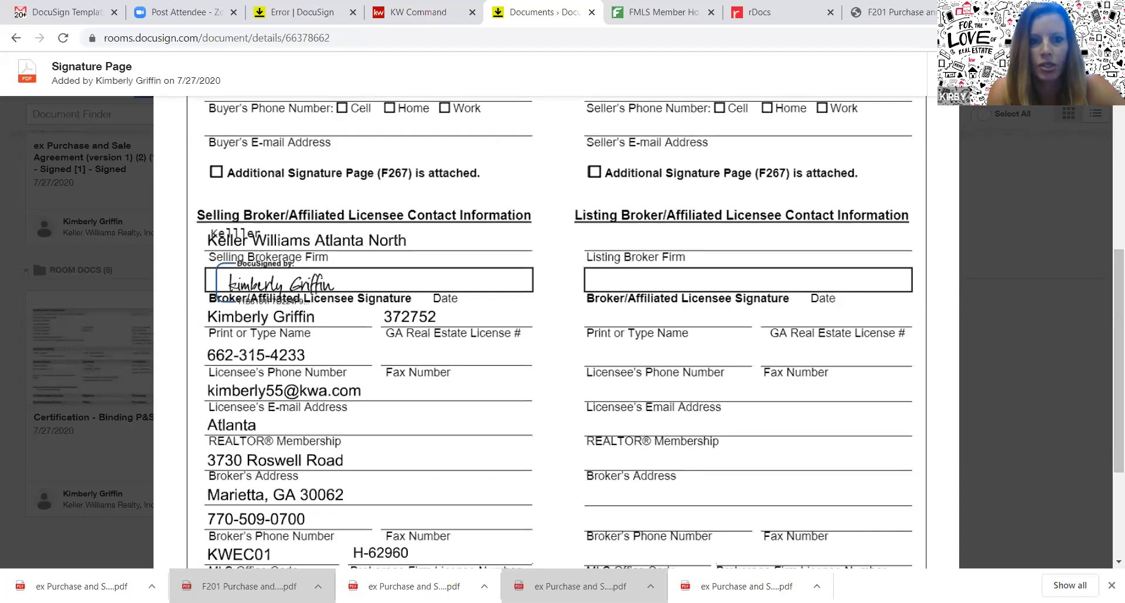
{"action": "left_click", "coordinate": [1101, 74]}
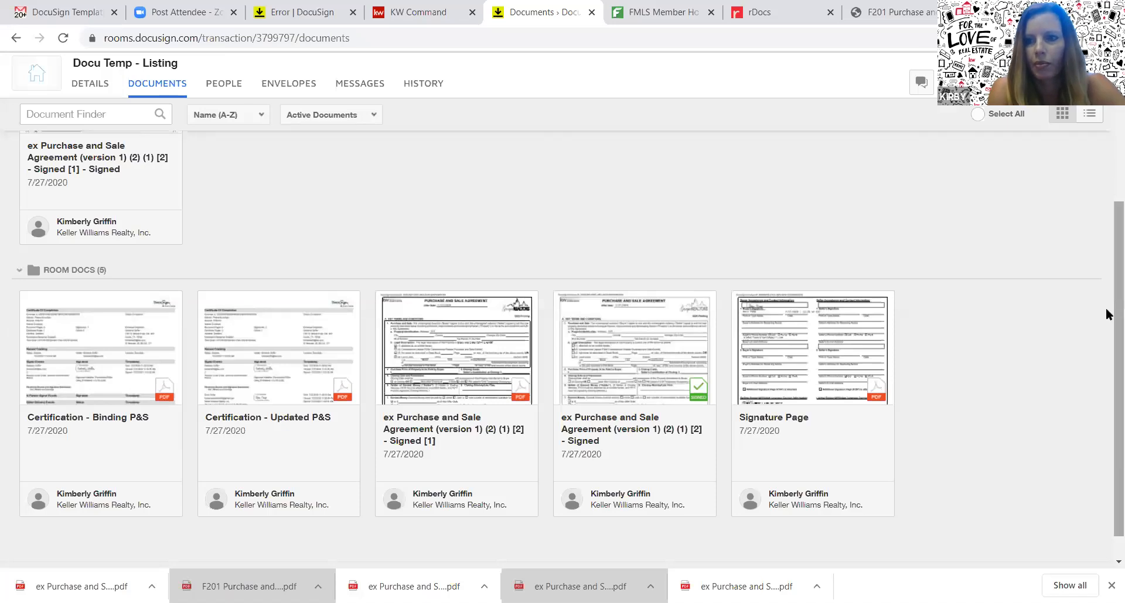
{"action": "scroll", "coordinate": [1107, 275], "scroll_direction": "up", "scroll_amount": 5}
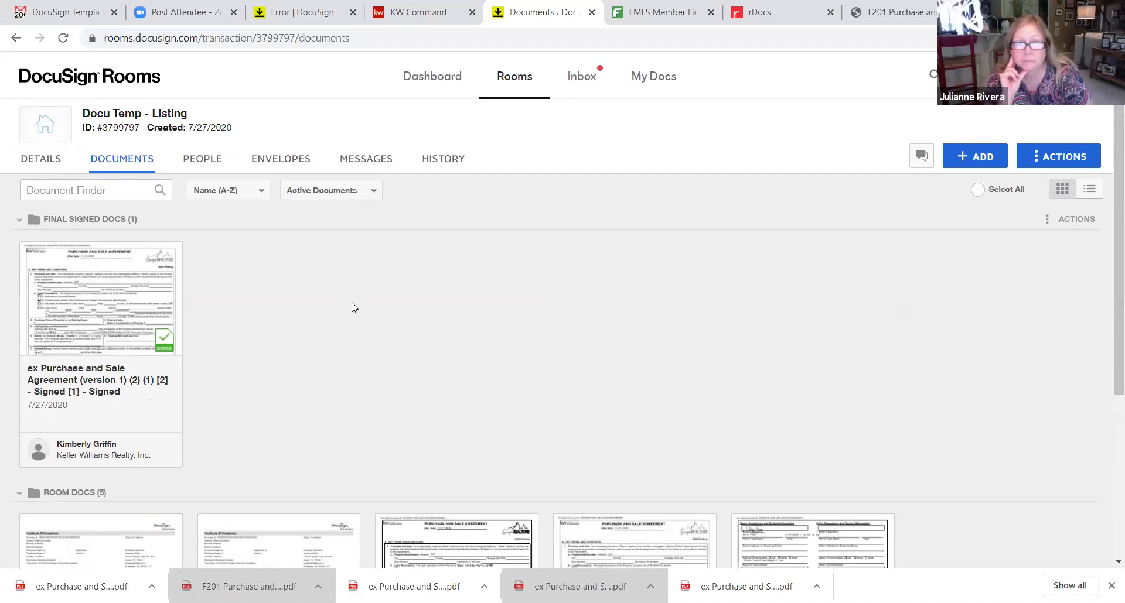
Download the signed Purchase and Sale Agreement from the Updated P&S envelope, then return to Documents
{"action": "left_click", "coordinate": [279, 166]}
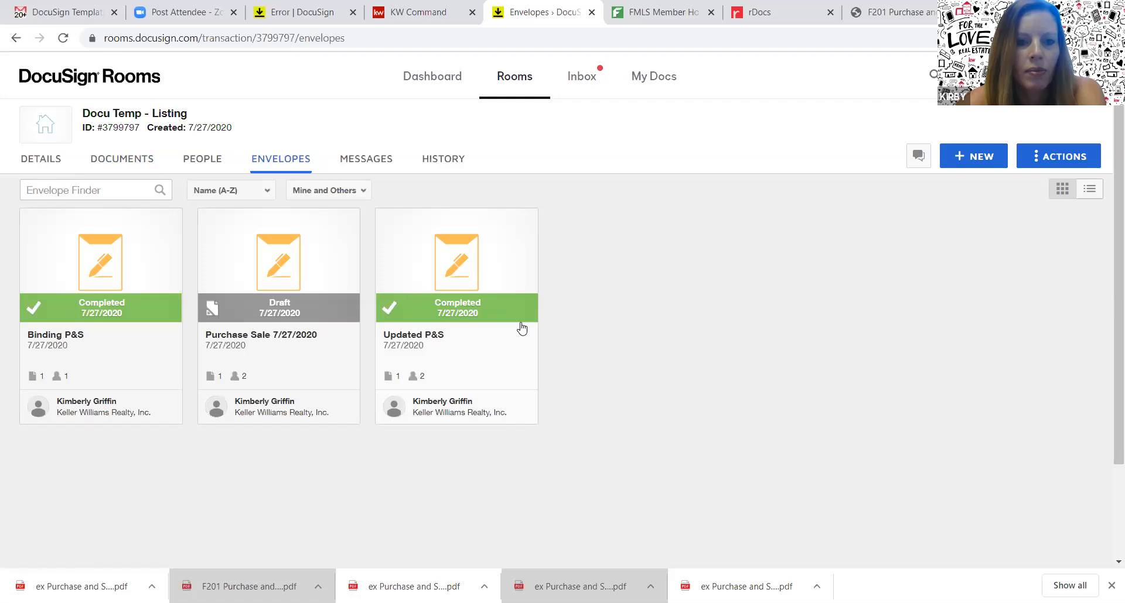
{"action": "left_click", "coordinate": [499, 282]}
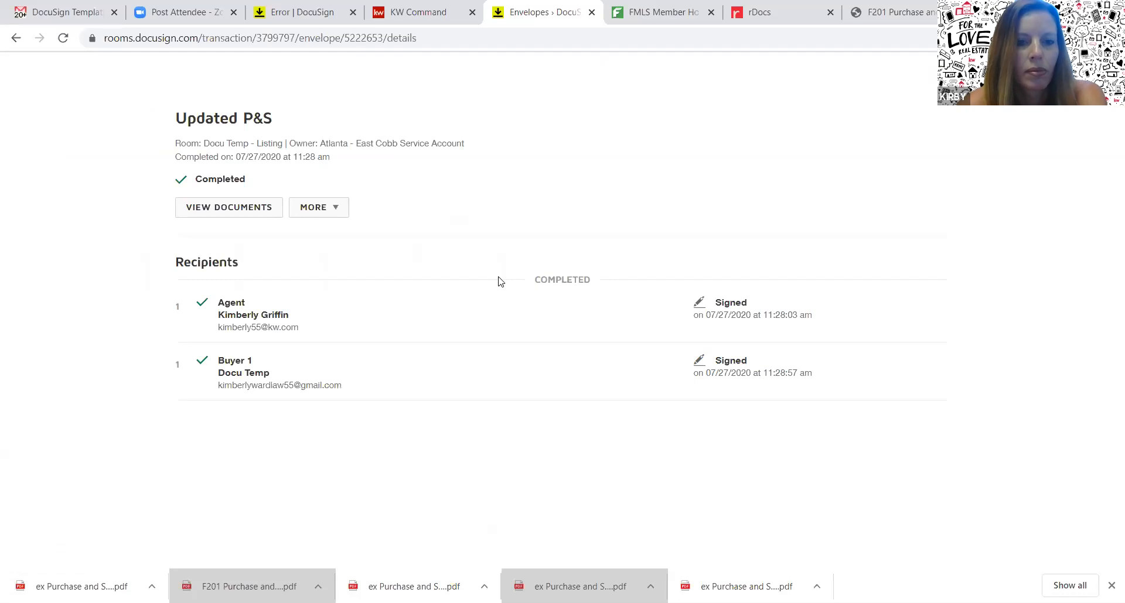
{"action": "left_click", "coordinate": [260, 208]}
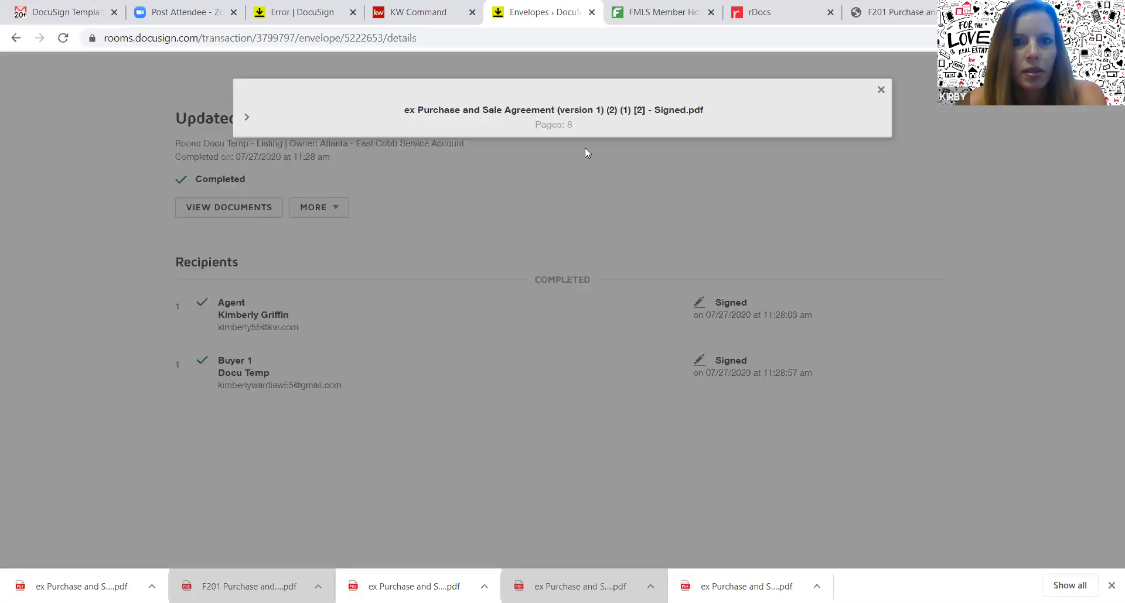
{"action": "left_click", "coordinate": [637, 112]}
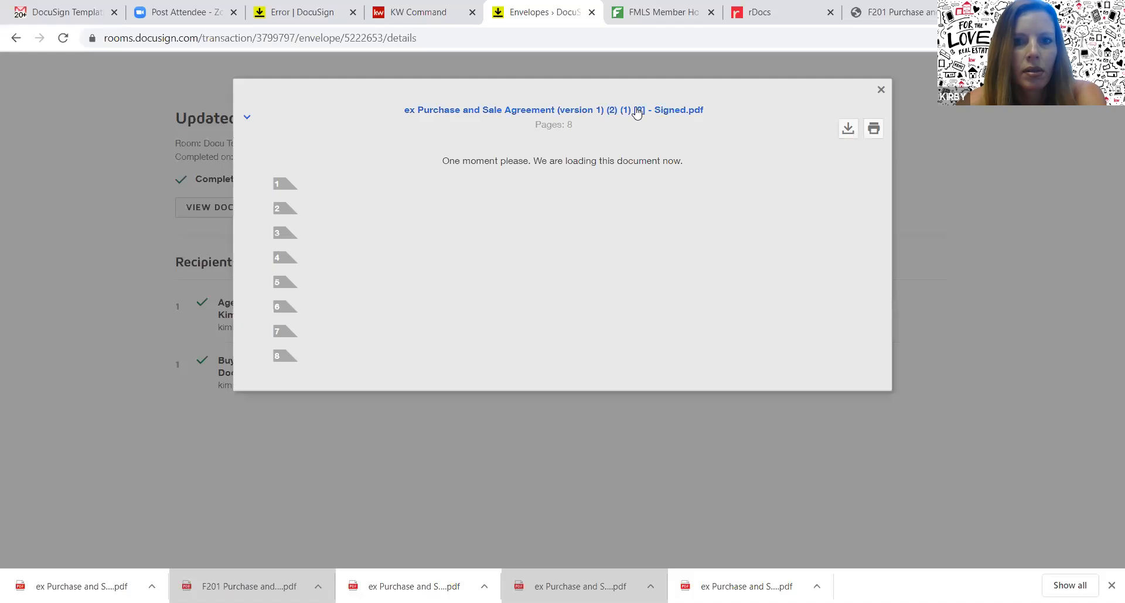
{"action": "left_click", "coordinate": [850, 132]}
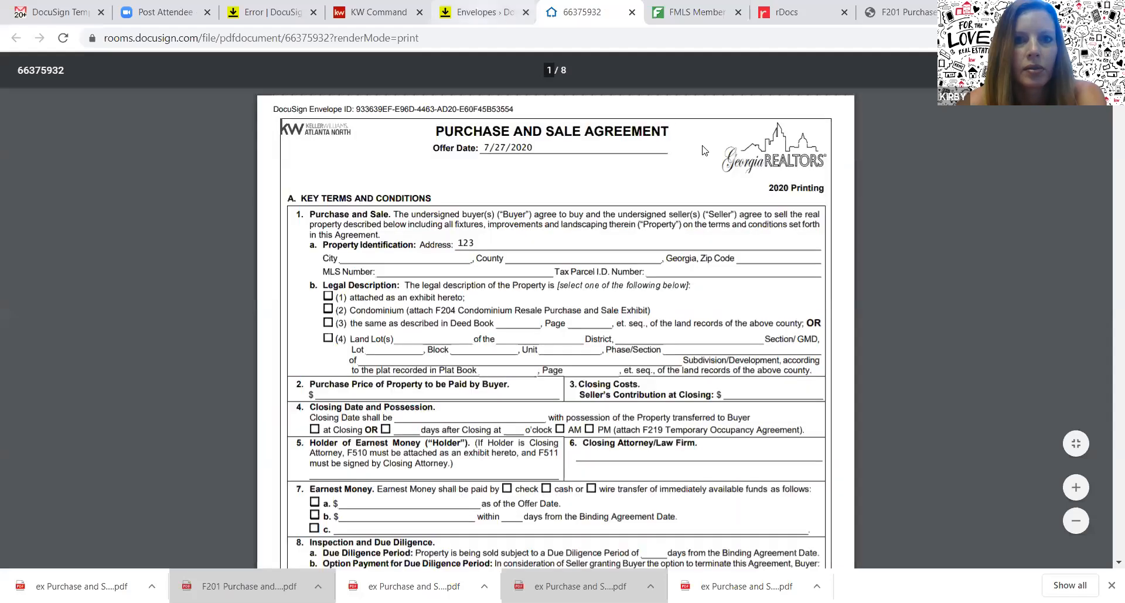
{"action": "left_click", "coordinate": [485, 13]}
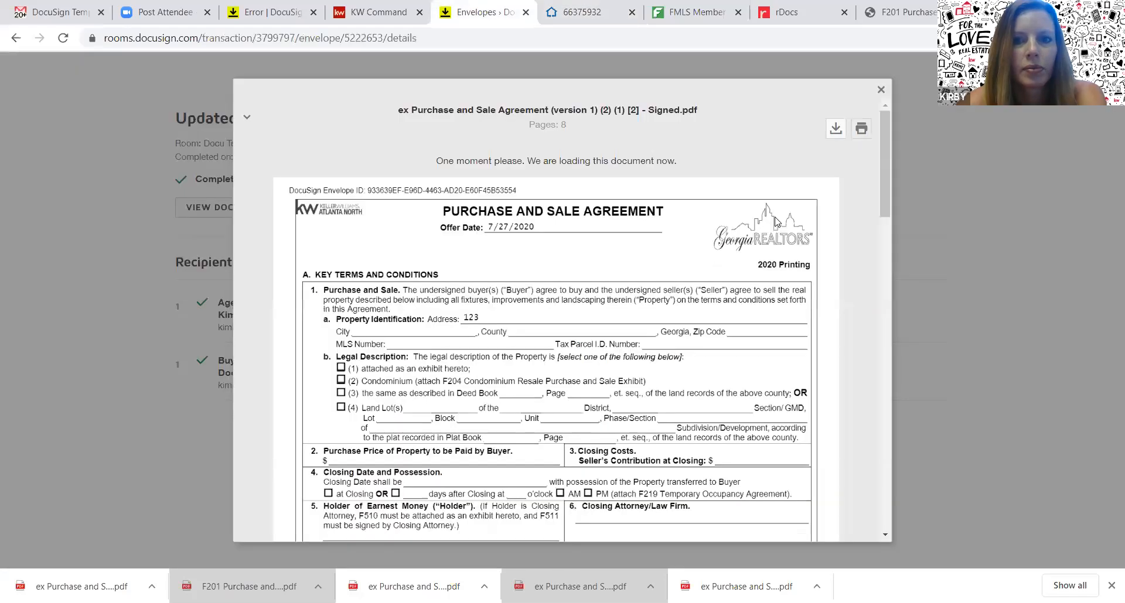
{"action": "left_click", "coordinate": [833, 134]}
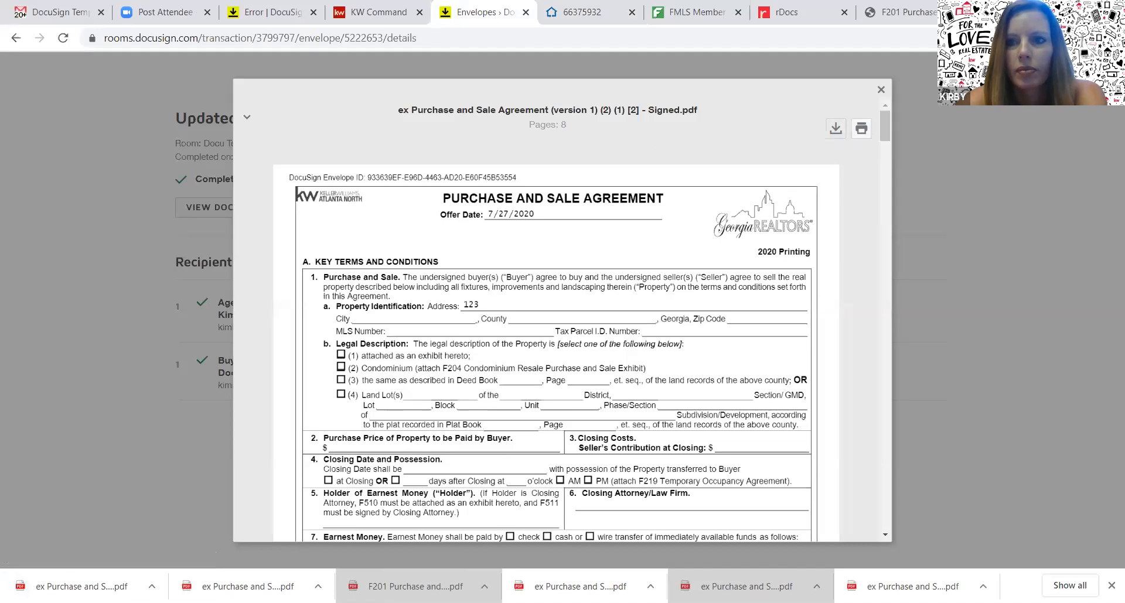
{"action": "left_click", "coordinate": [880, 89]}
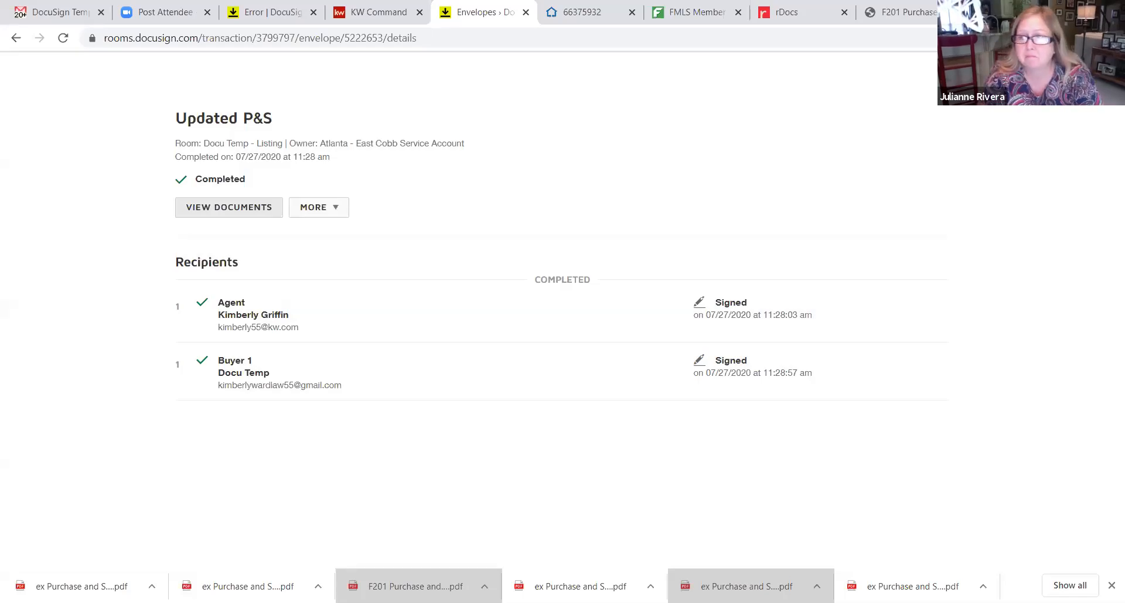
{"action": "left_click", "coordinate": [1105, 111]}
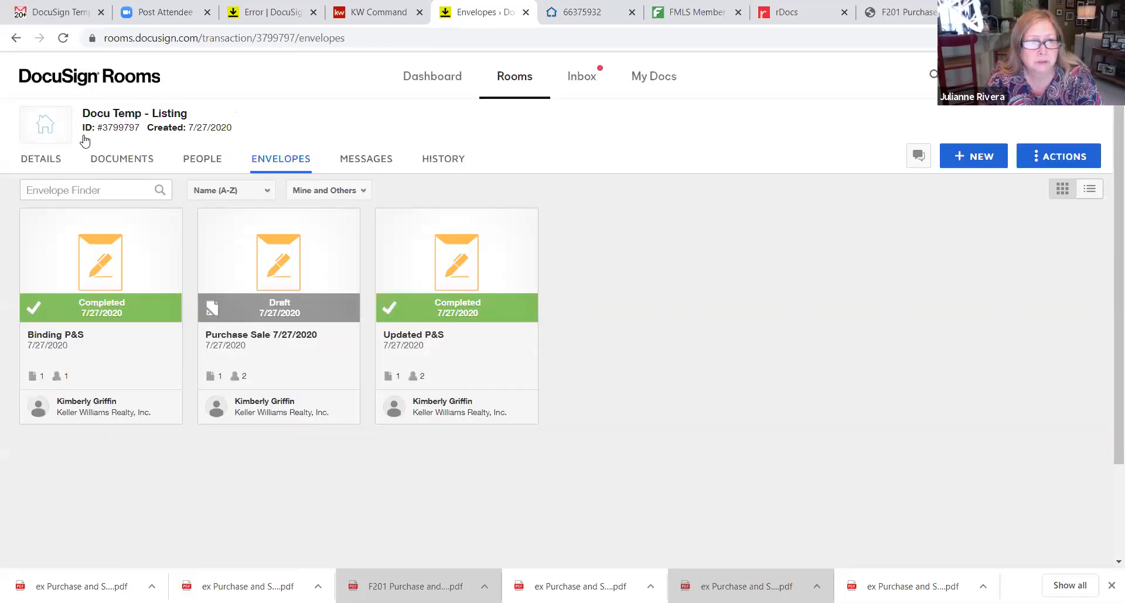
{"action": "left_click", "coordinate": [95, 161]}
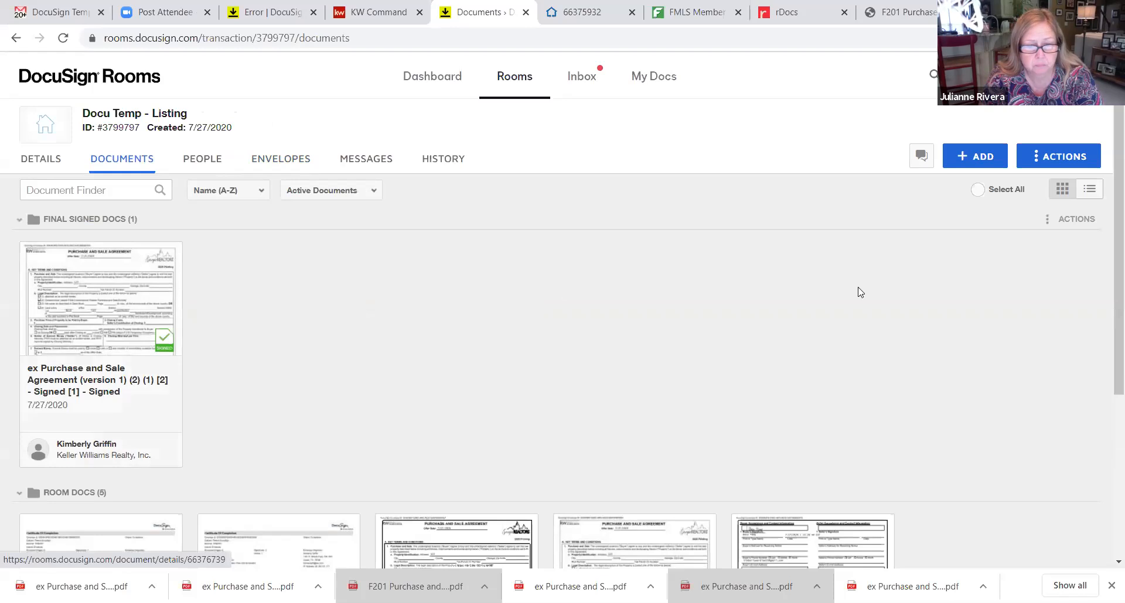
Select both Purchase and Sale Agreement cards in the room's documents
{"action": "scroll", "coordinate": [1107, 398], "scroll_direction": "down", "scroll_amount": 2}
{"action": "scroll", "coordinate": [1107, 398], "scroll_direction": "down", "scroll_amount": 2}
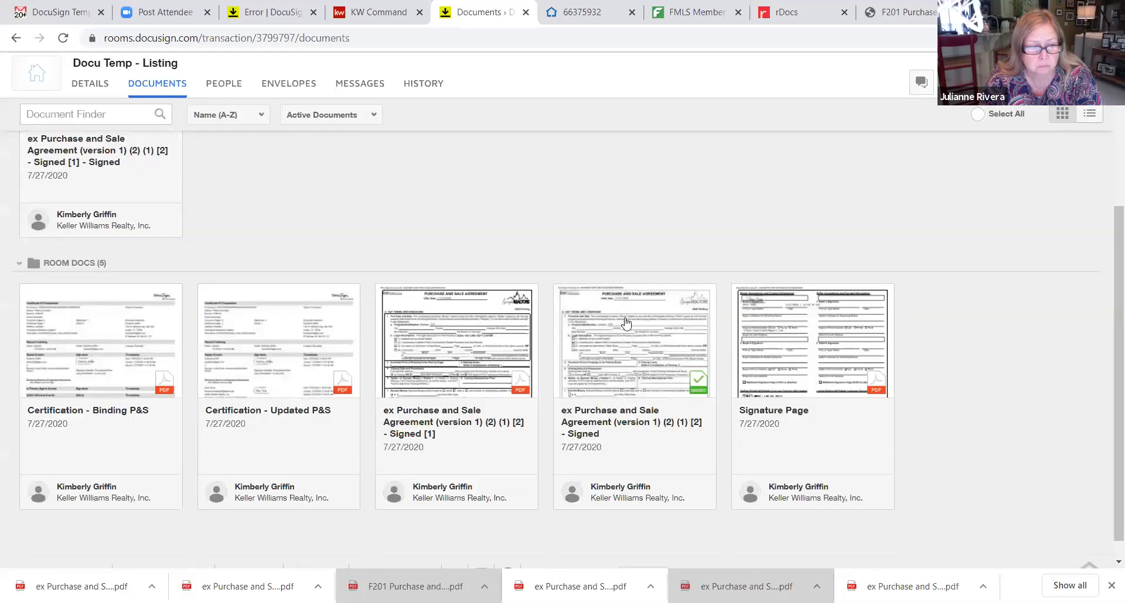
{"action": "left_click", "coordinate": [533, 296]}
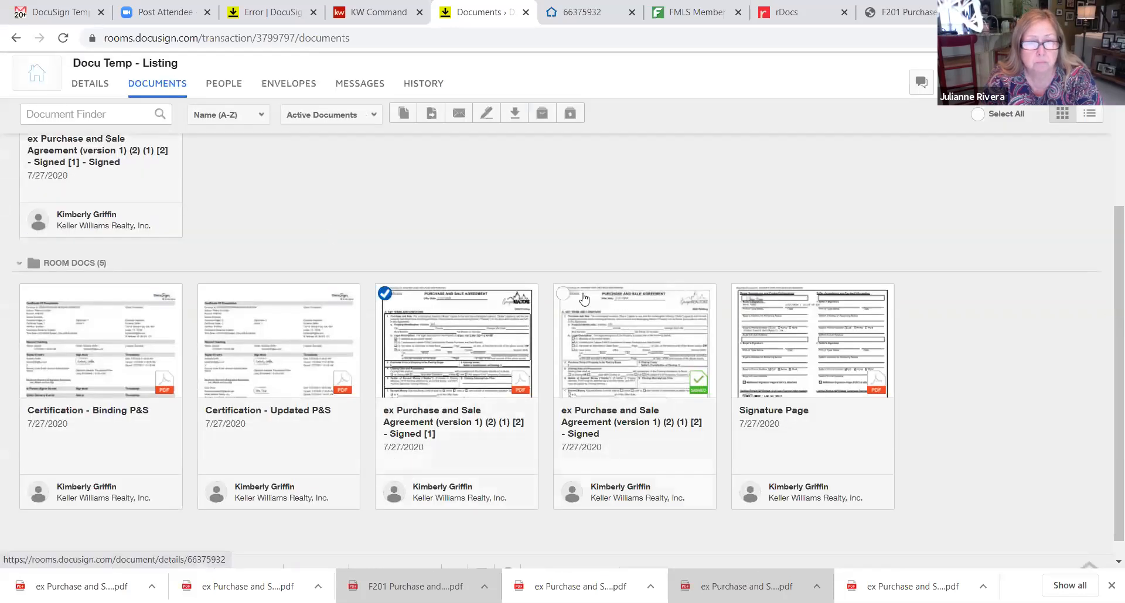
{"action": "left_click", "coordinate": [562, 293]}
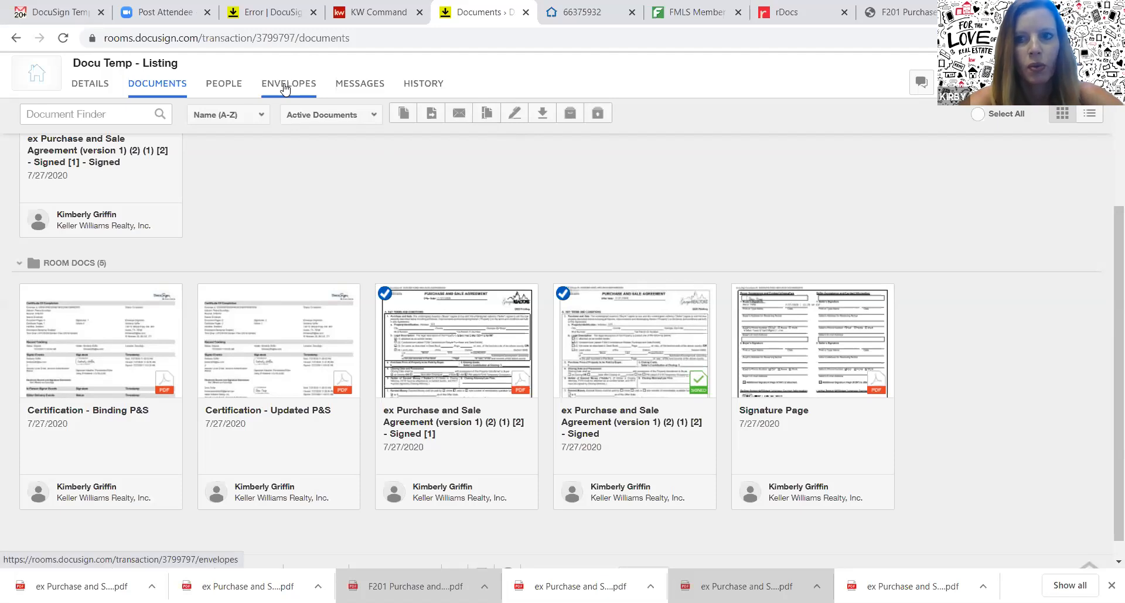
Look over the ADD document sources, then switch to the room's envelopes list
{"action": "left_click", "coordinate": [975, 82]}
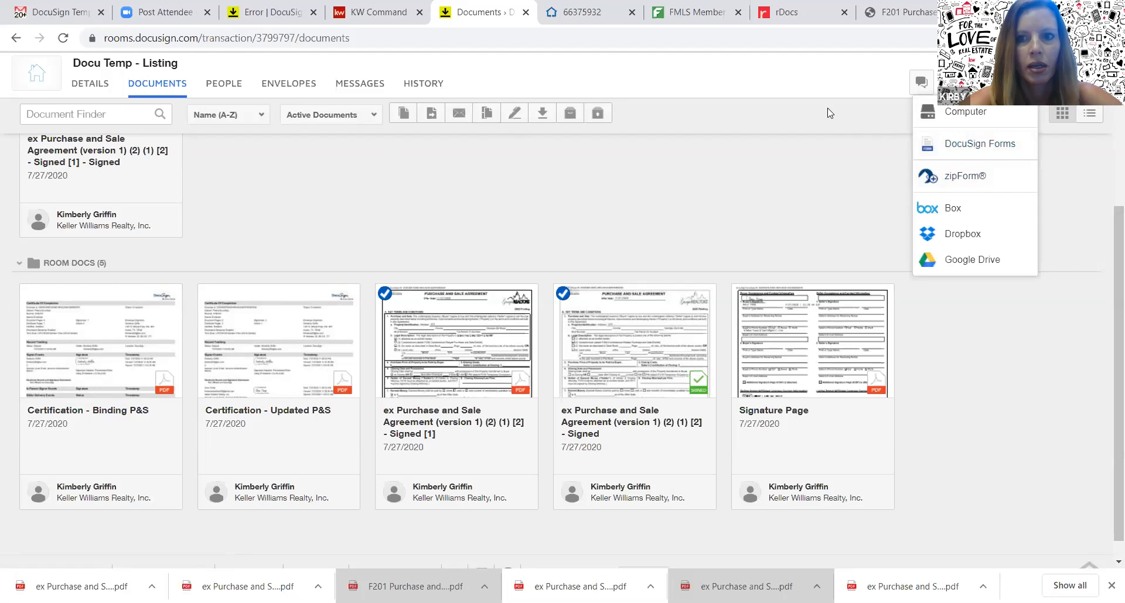
{"action": "left_click", "coordinate": [808, 73]}
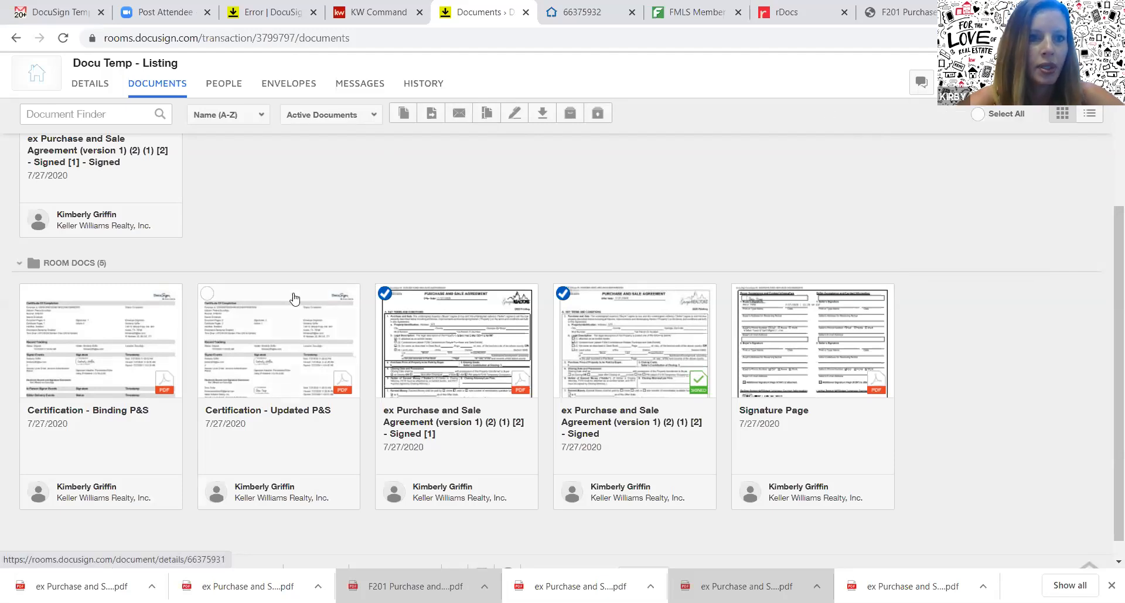
{"action": "left_click", "coordinate": [289, 83]}
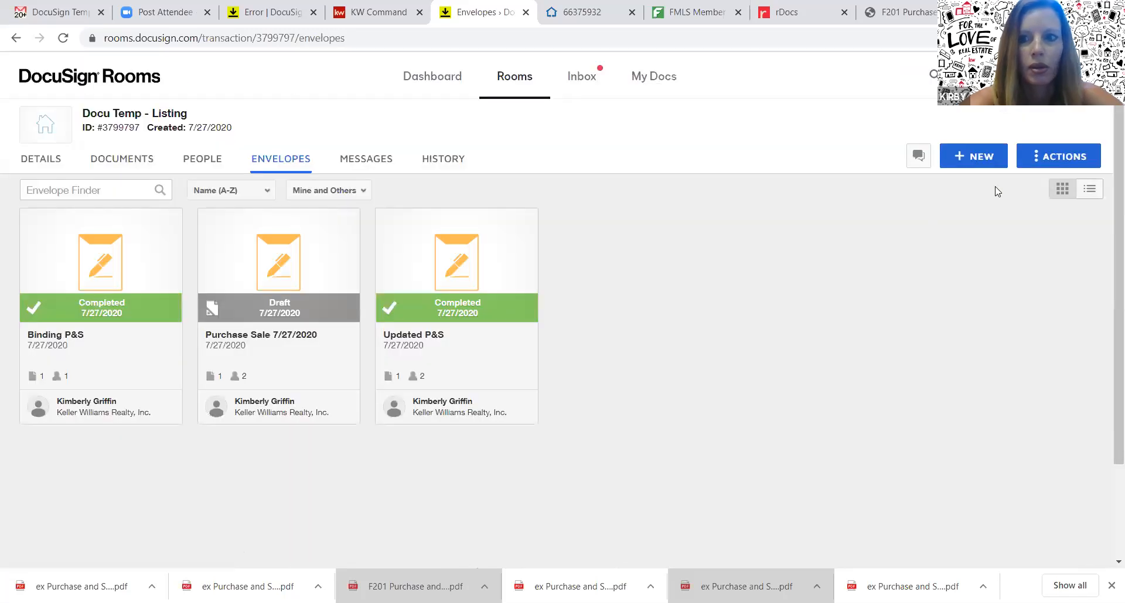
Create a new envelope named 'HOA & PD' and choose to add documents from a template
{"action": "left_click", "coordinate": [977, 158]}
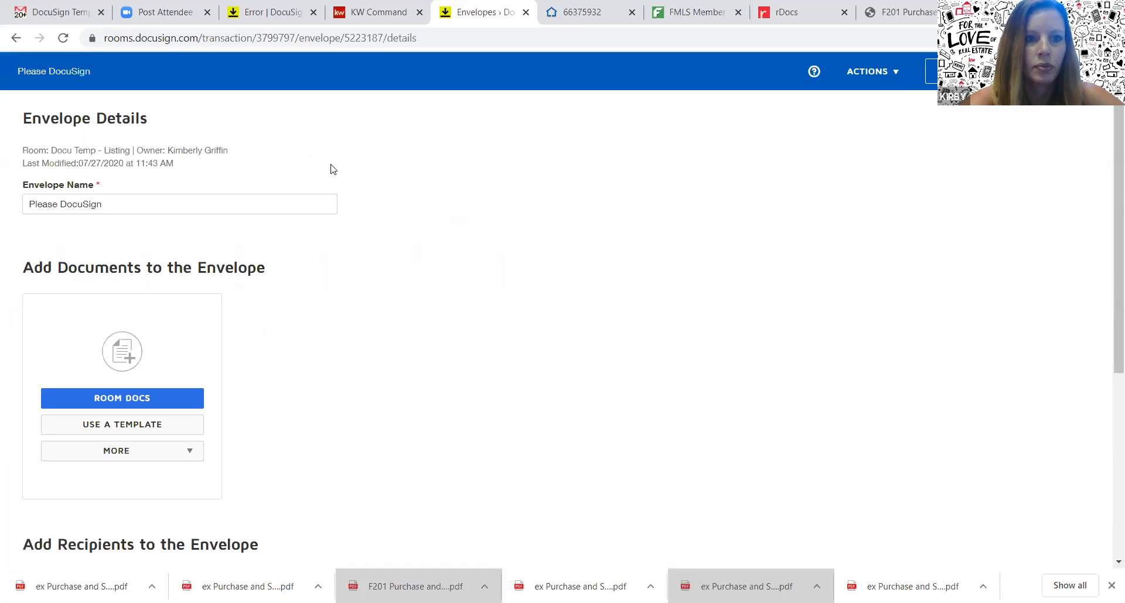
{"action": "left_click", "coordinate": [311, 206]}
{"action": "key", "text": "BackSpace"}
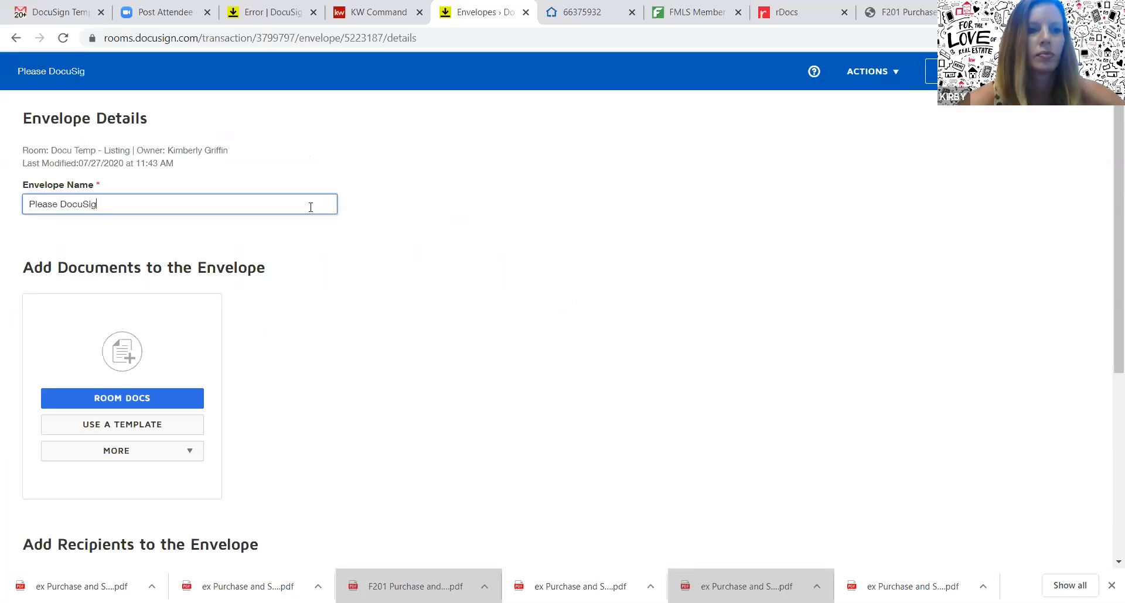
{"action": "key", "text": "BackSpace"}
{"action": "key", "text": "BackSpace"}
{"action": "key", "text": "BackSpace"}
{"action": "key", "text": "BackSpace"}
{"action": "key", "text": "BackSpace"}
{"action": "key", "text": "BackSpace"}
{"action": "key", "text": "BackSpace"}
{"action": "key", "text": "BackSpace"}
{"action": "key", "text": "BackSpace"}
{"action": "key", "text": "BackSpace"}
{"action": "key", "text": "BackSpace"}
{"action": "key", "text": "BackSpace"}
{"action": "key", "text": "BackSpace"}
{"action": "key", "text": "BackSpace"}
{"action": "type", "text": "HOA "}
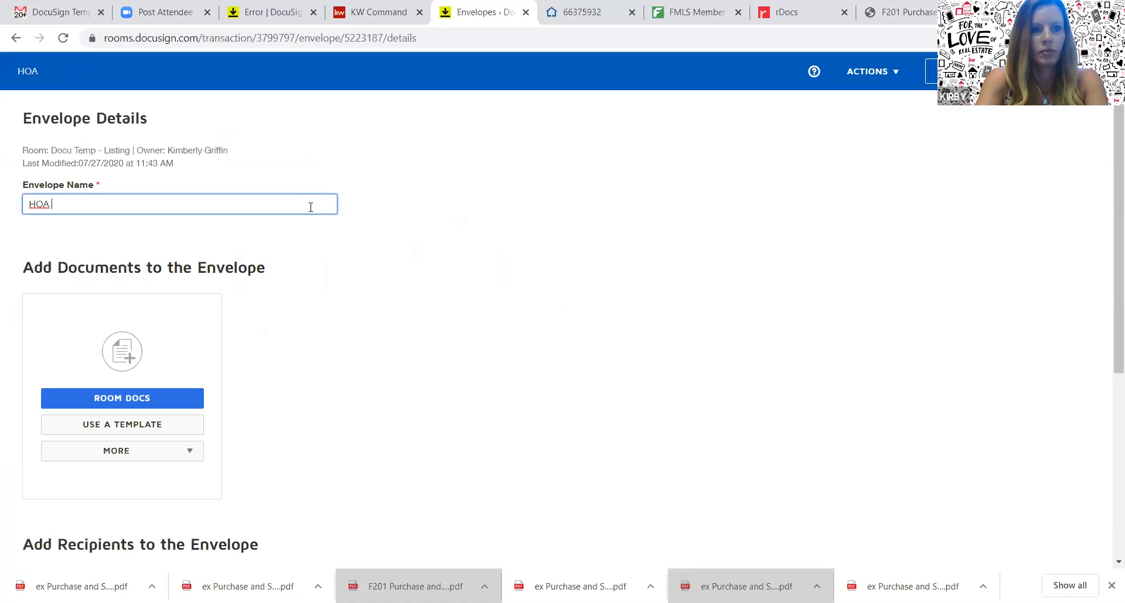
{"action": "type", "text": "& PD"}
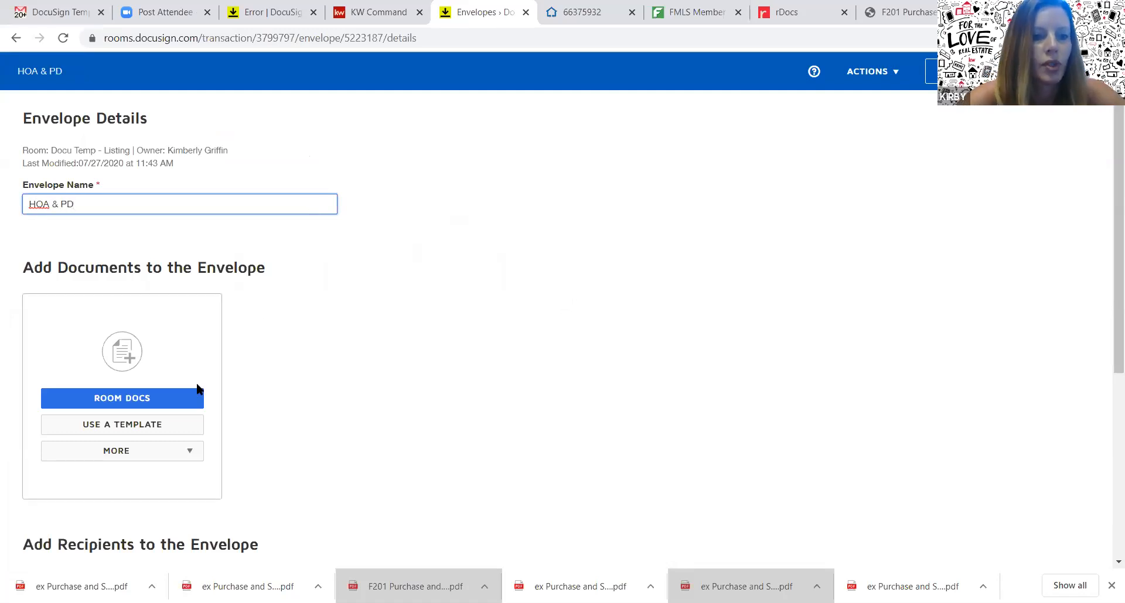
{"action": "left_click", "coordinate": [157, 427]}
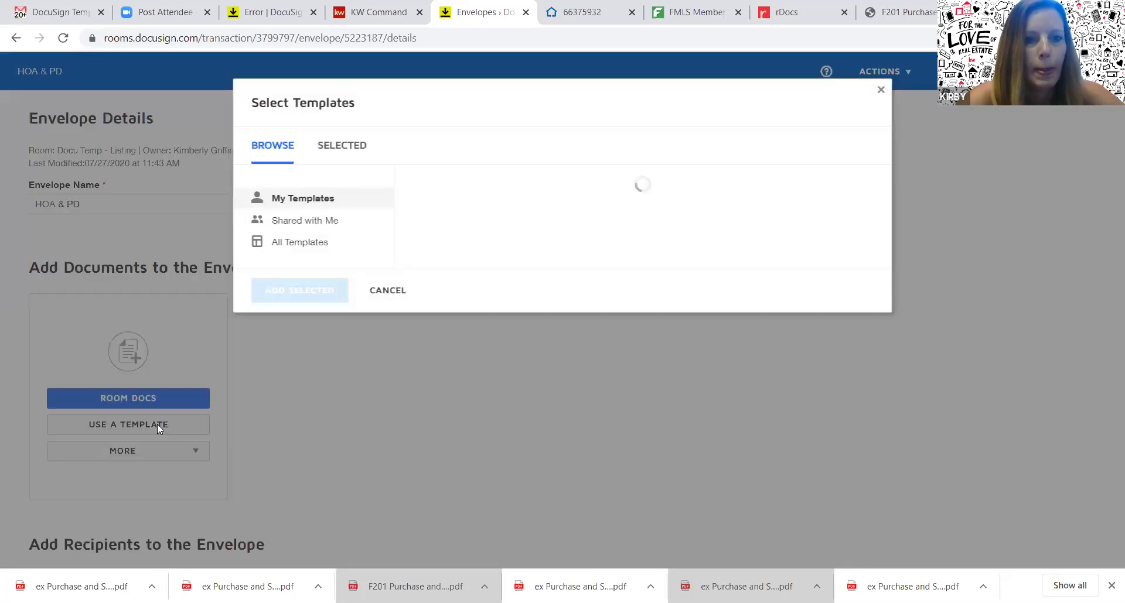
From Shared with Me, add the F211 and F301 templates to the envelope
{"action": "left_click", "coordinate": [302, 222]}
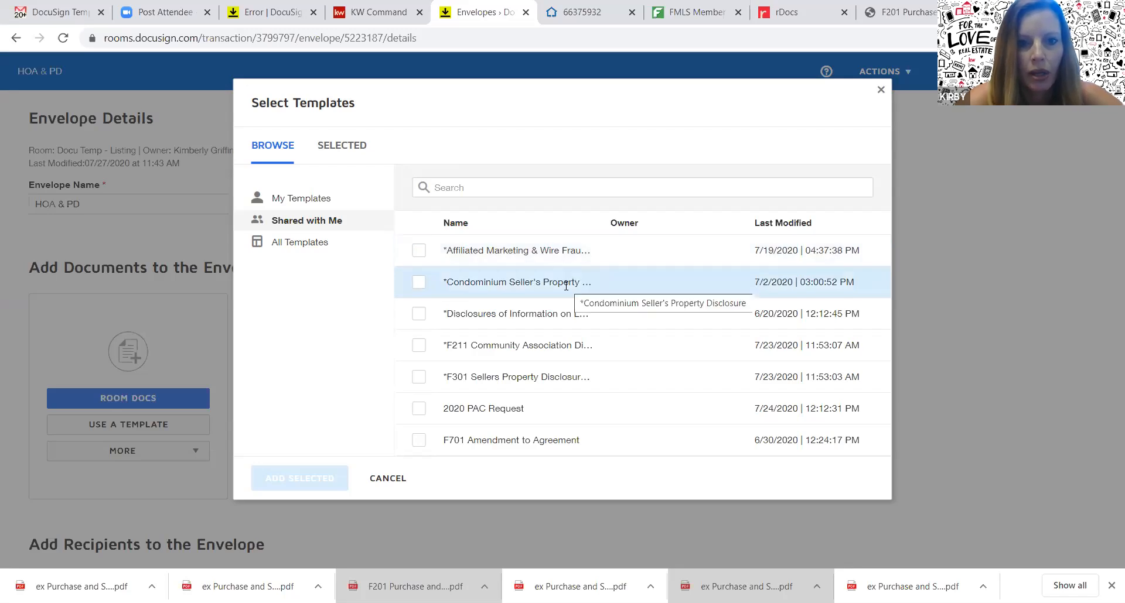
{"action": "left_click", "coordinate": [417, 347]}
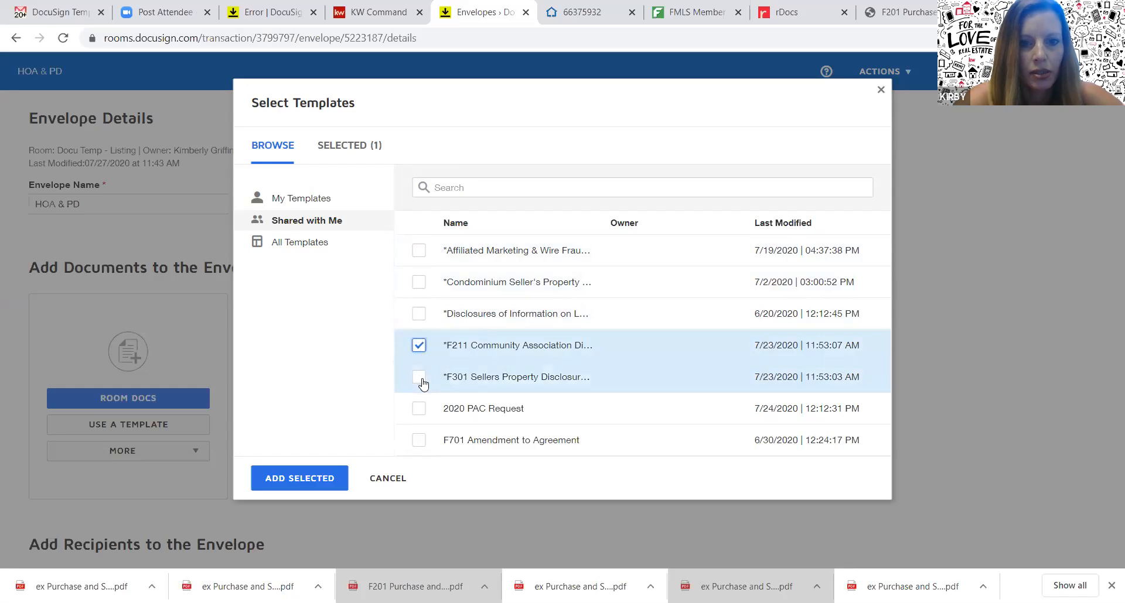
{"action": "left_click", "coordinate": [419, 380]}
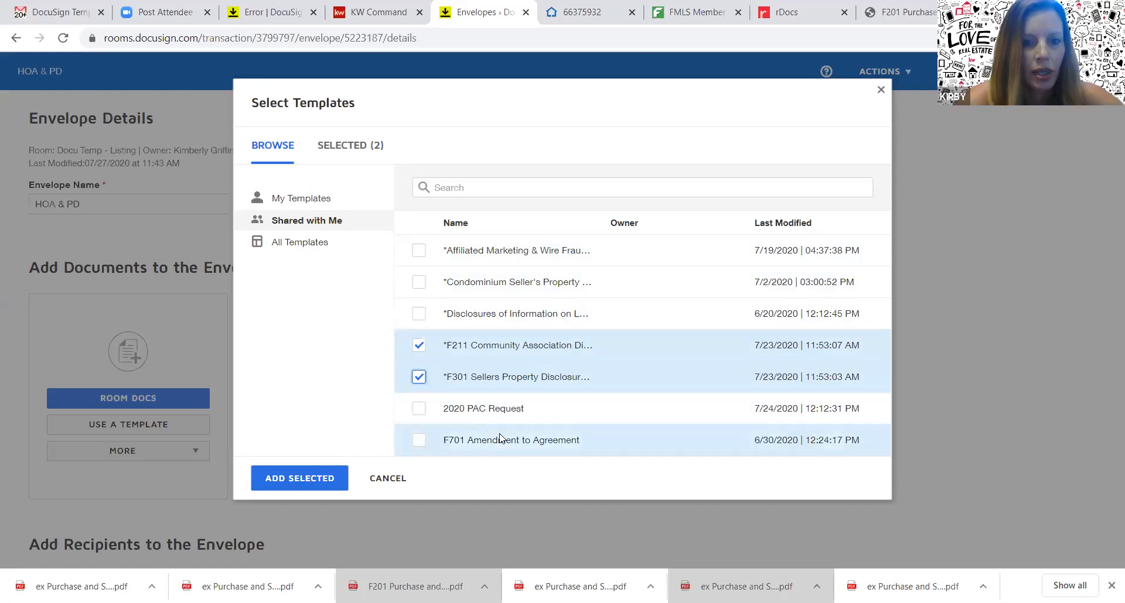
{"action": "left_click", "coordinate": [309, 483]}
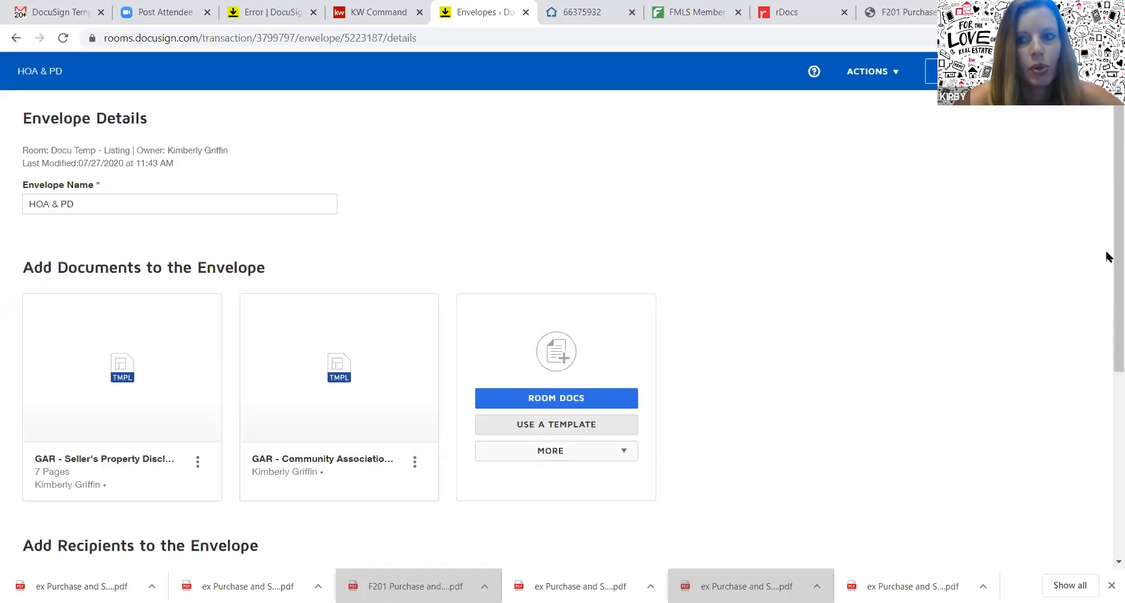
Open the pre-tagged roles and assign the test account as Seller 1
{"action": "scroll", "coordinate": [1106, 258], "scroll_direction": "down", "scroll_amount": 4}
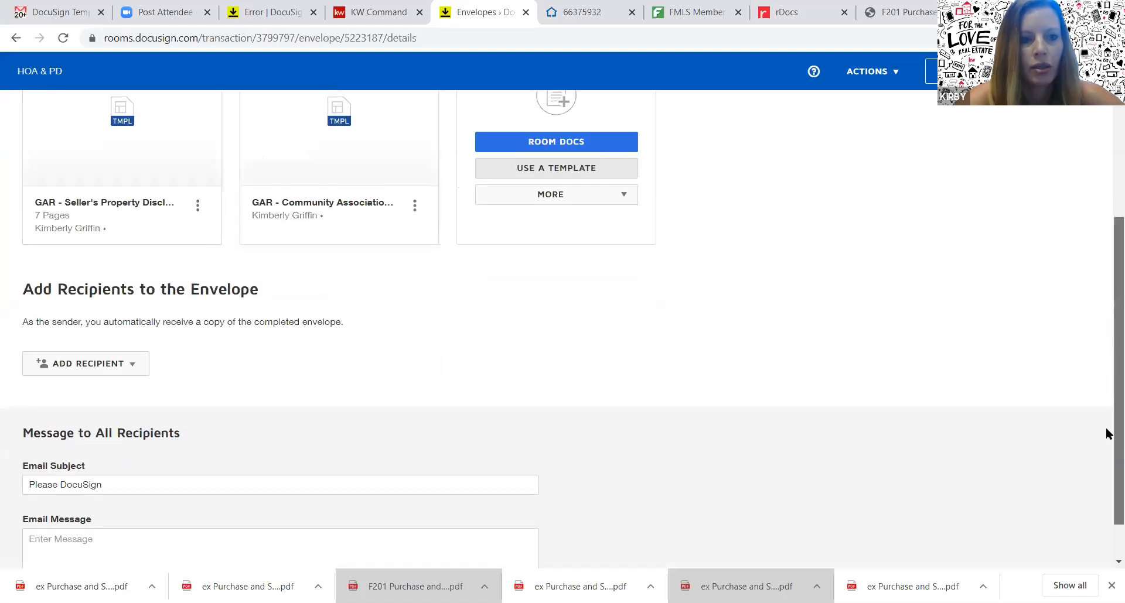
{"action": "left_click", "coordinate": [137, 367]}
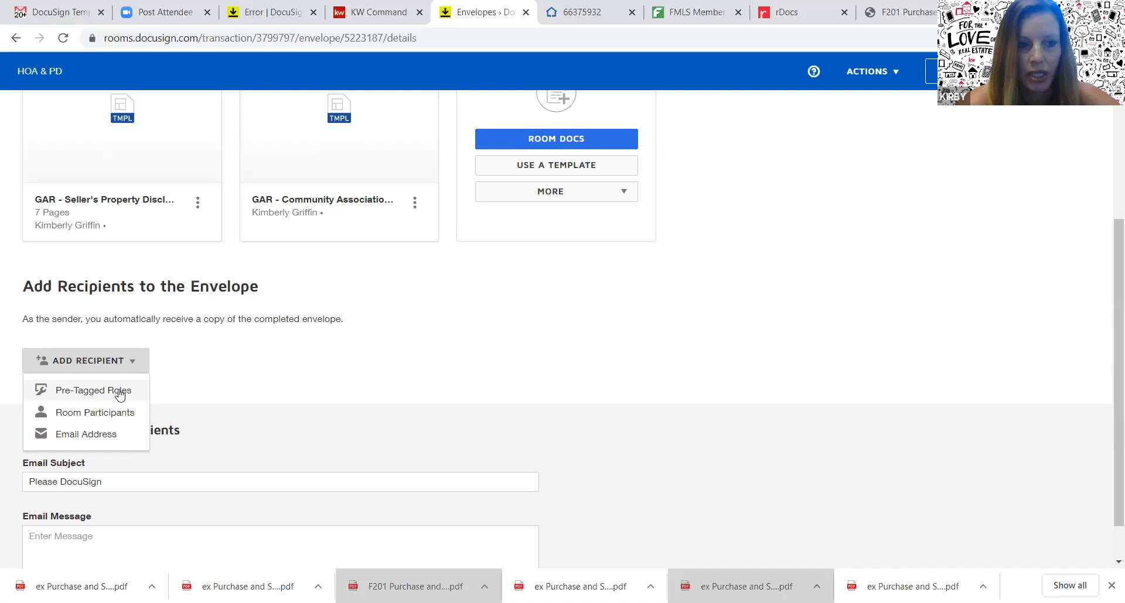
{"action": "left_click", "coordinate": [120, 391]}
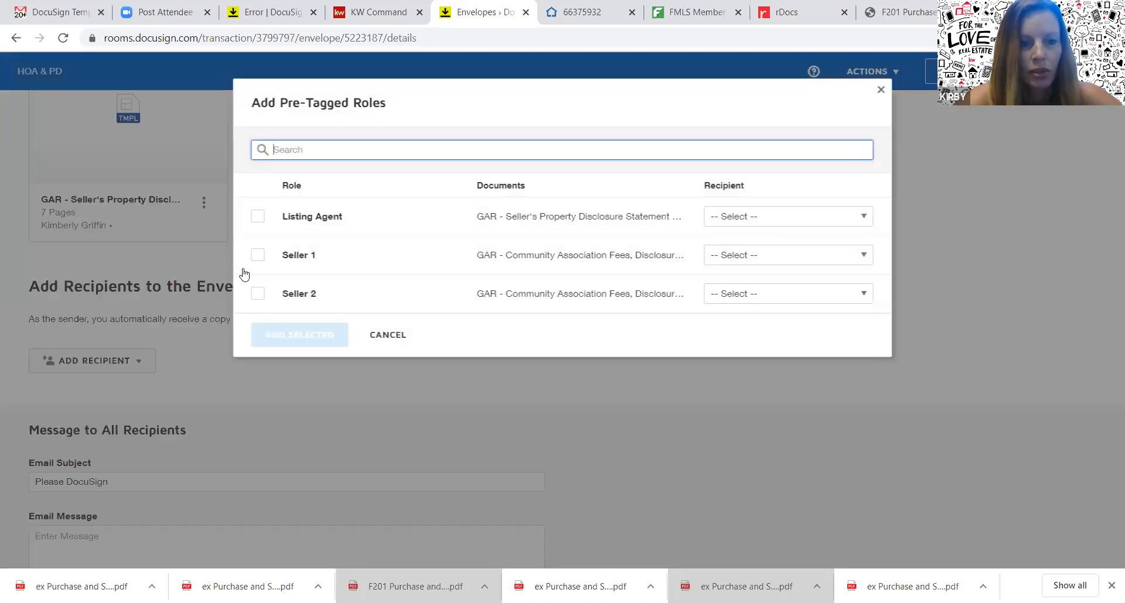
{"action": "left_click", "coordinate": [259, 255]}
{"action": "left_click", "coordinate": [258, 255]}
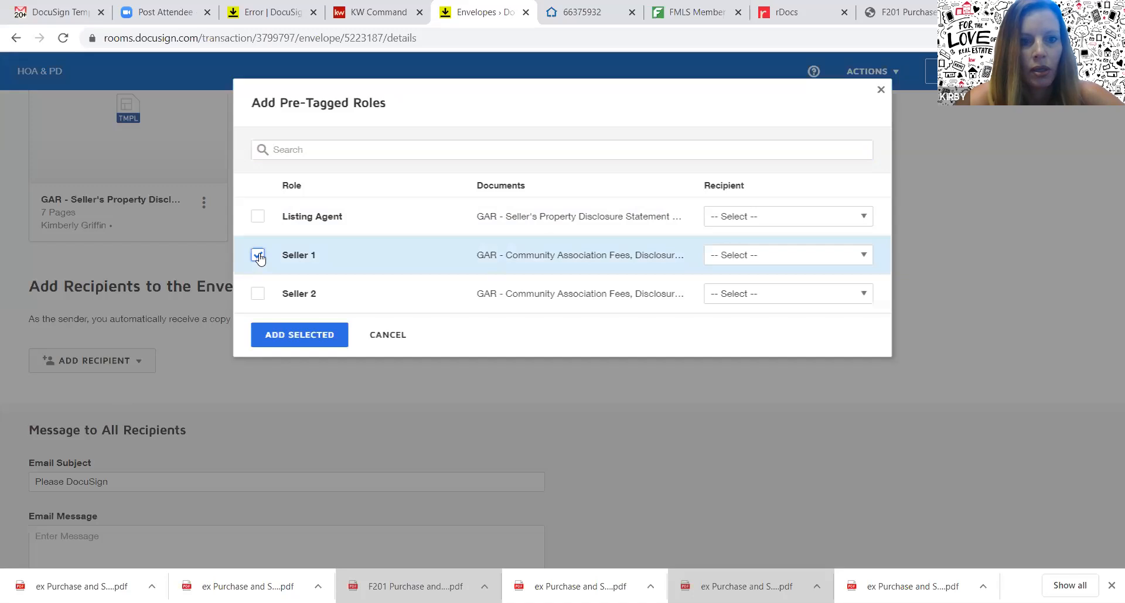
{"action": "left_click", "coordinate": [745, 257]}
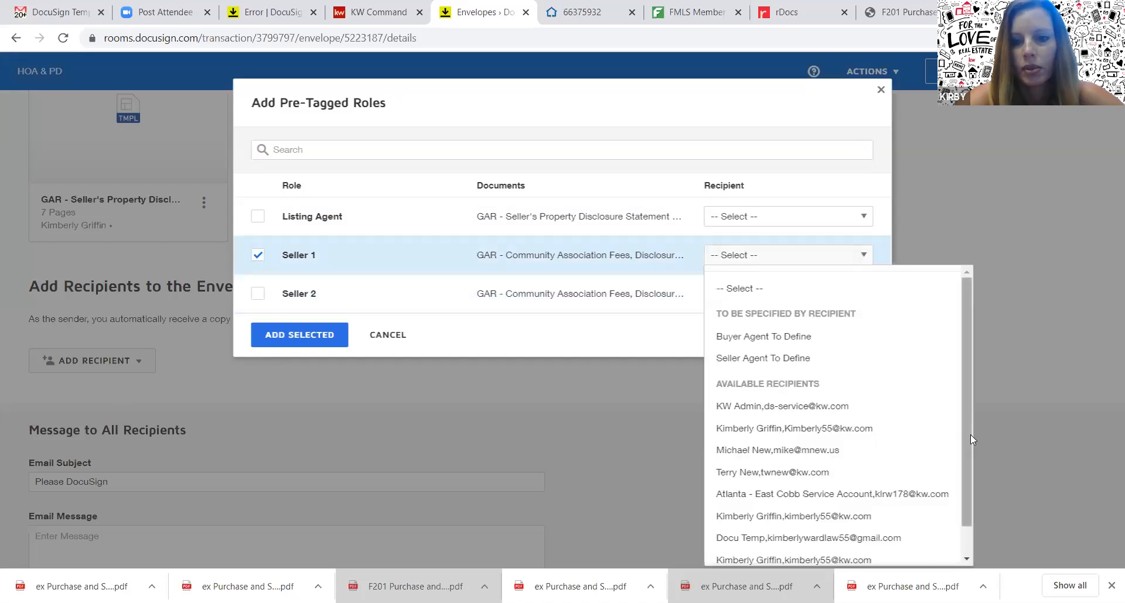
{"action": "left_click_drag", "start_coordinate": [970, 435], "coordinate": [971, 461]}
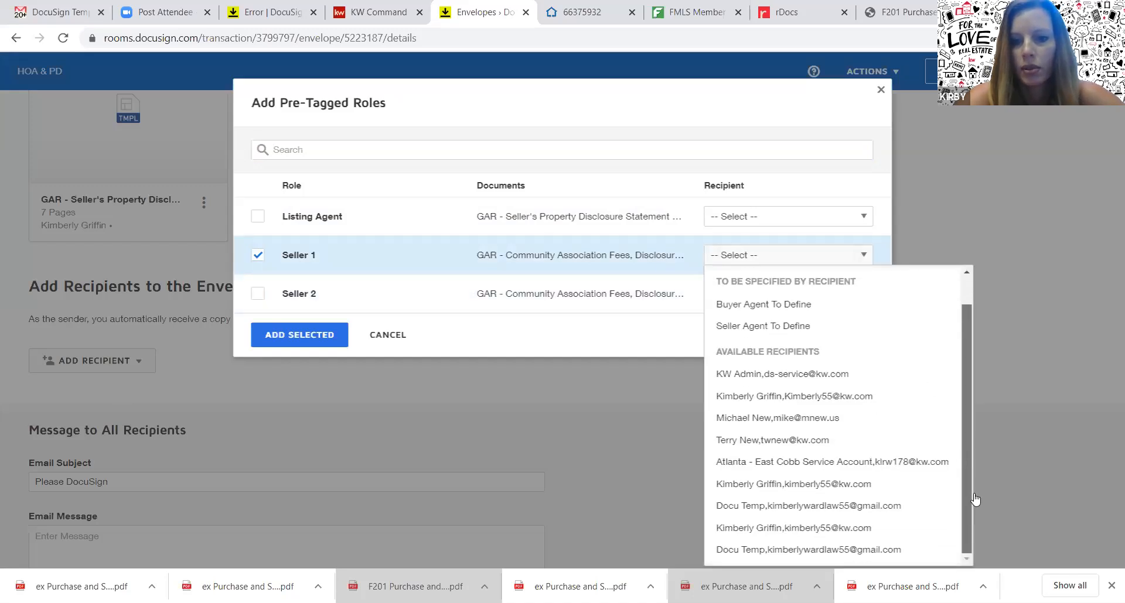
{"action": "left_click", "coordinate": [882, 507]}
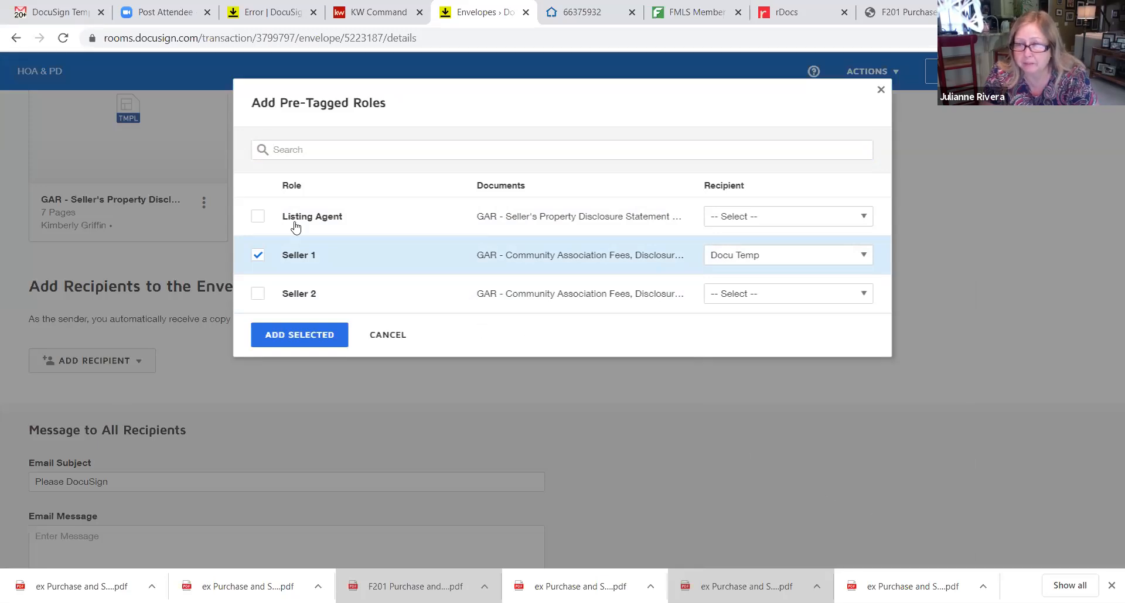
Assign the agent as Listing Agent and add both roles as recipients
{"action": "left_click", "coordinate": [258, 216]}
{"action": "left_click", "coordinate": [753, 223]}
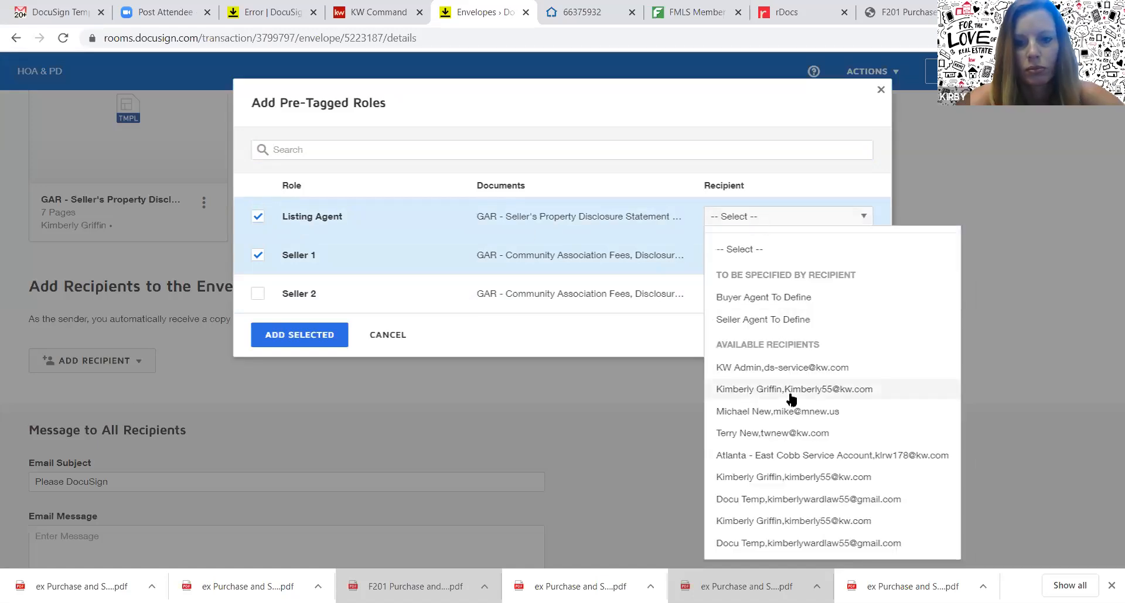
{"action": "left_click", "coordinate": [847, 521]}
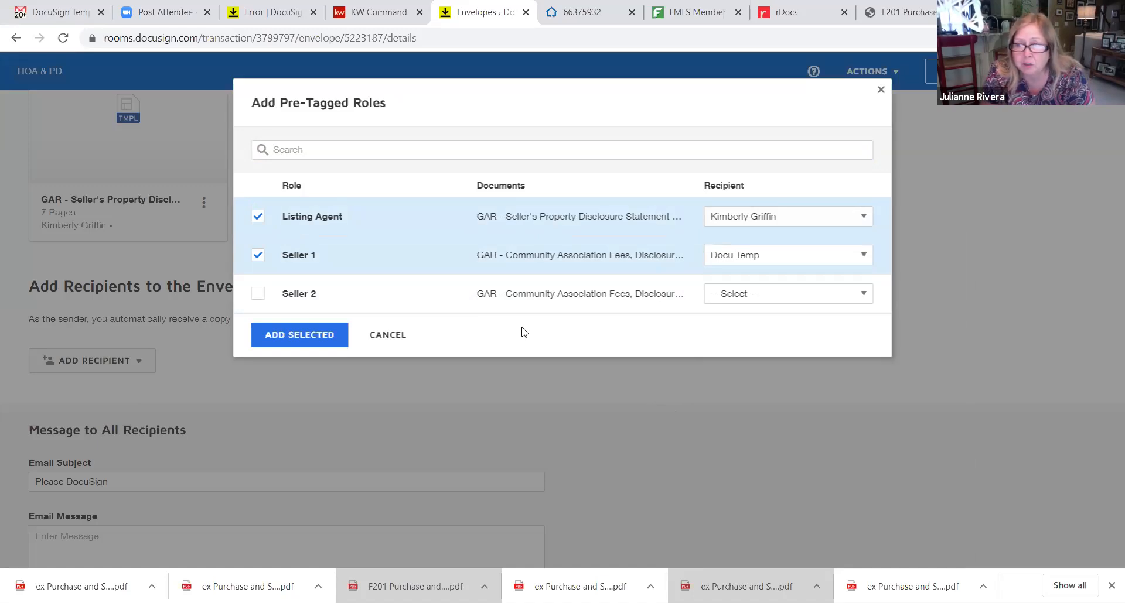
{"action": "left_click", "coordinate": [337, 340]}
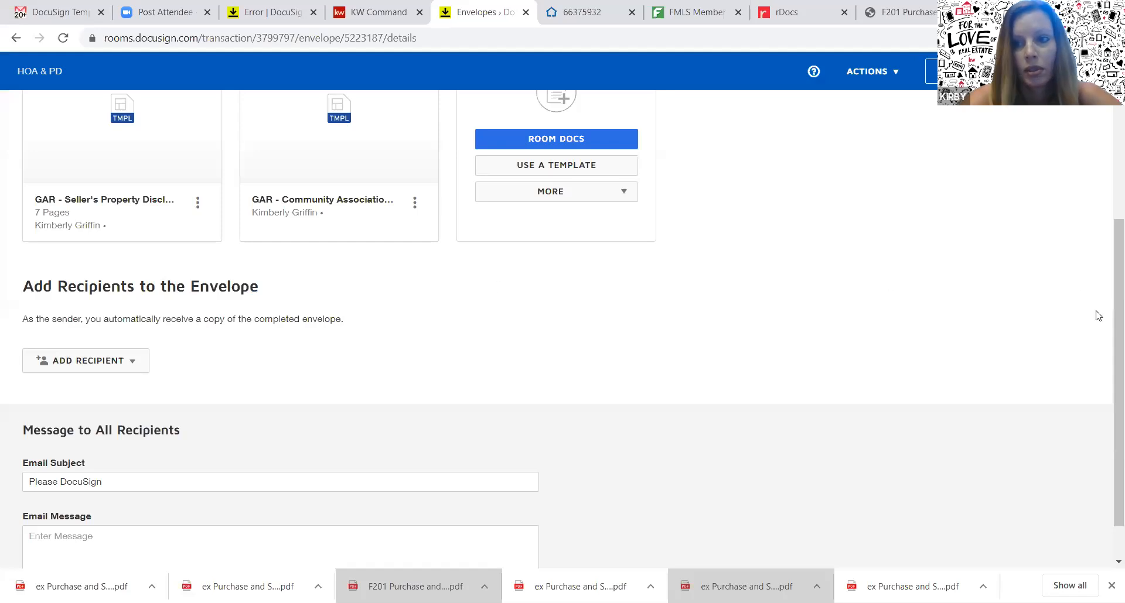
Continue from the HOA & PD envelope page to the field-placement view
{"action": "scroll", "coordinate": [1105, 234], "scroll_direction": "up", "scroll_amount": 3}
{"action": "mouse_move", "coordinate": [1106, 227]}
{"action": "left_mouse_down"}
{"action": "mouse_move", "coordinate": [1106, 216]}
{"action": "mouse_move", "coordinate": [1106, 234]}
{"action": "left_mouse_up"}
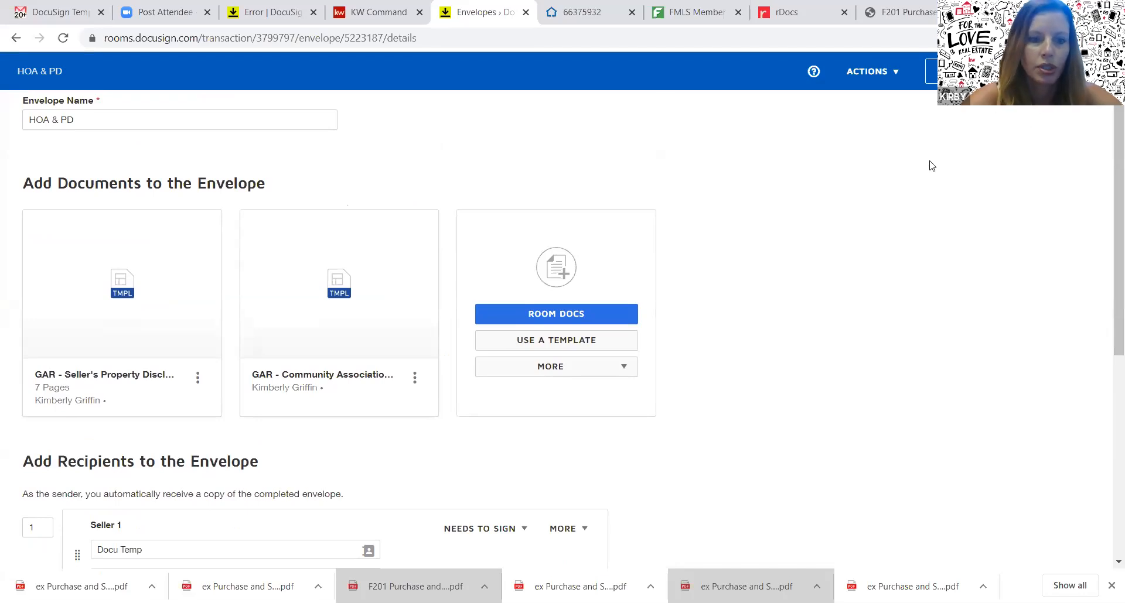
{"action": "left_click", "coordinate": [1075, 71]}
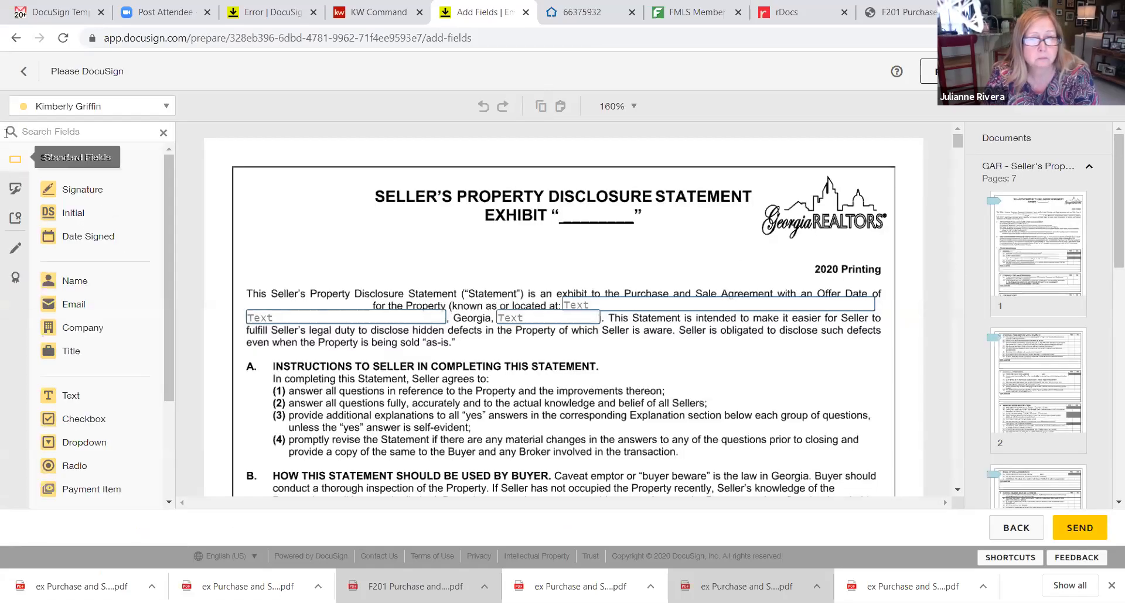
Show the test account's fields and page through the disclosure document
{"action": "left_click", "coordinate": [146, 107]}
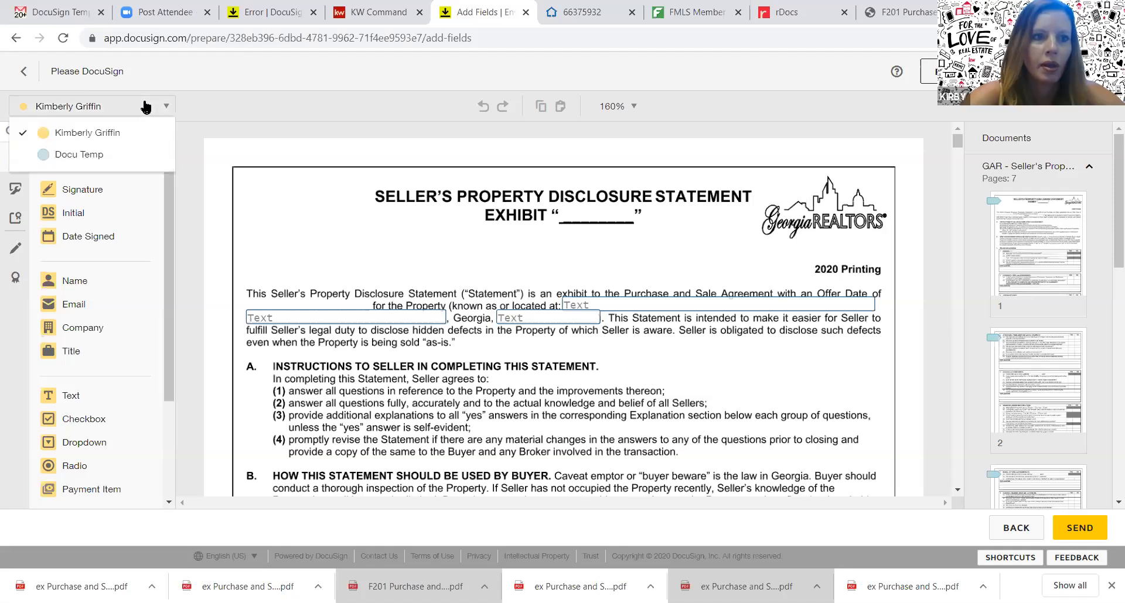
{"action": "left_click", "coordinate": [124, 154]}
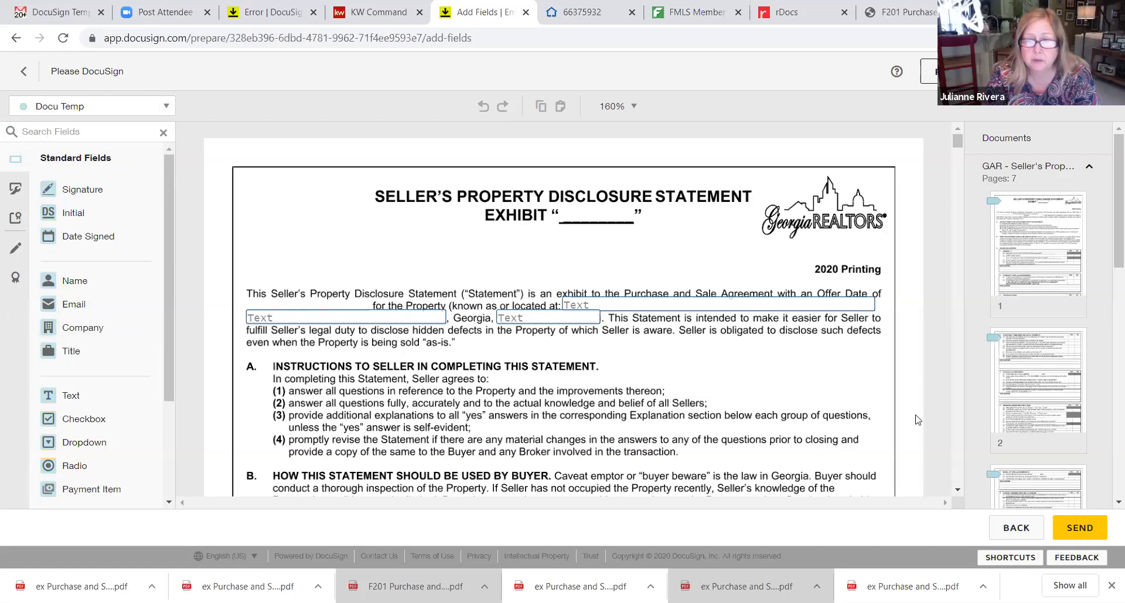
{"action": "left_click", "coordinate": [959, 473]}
{"action": "left_click", "coordinate": [958, 473]}
{"action": "left_click", "coordinate": [958, 472]}
{"action": "left_click", "coordinate": [958, 473]}
{"action": "left_click", "coordinate": [959, 472]}
{"action": "left_click", "coordinate": [958, 473]}
{"action": "left_click", "coordinate": [958, 473]}
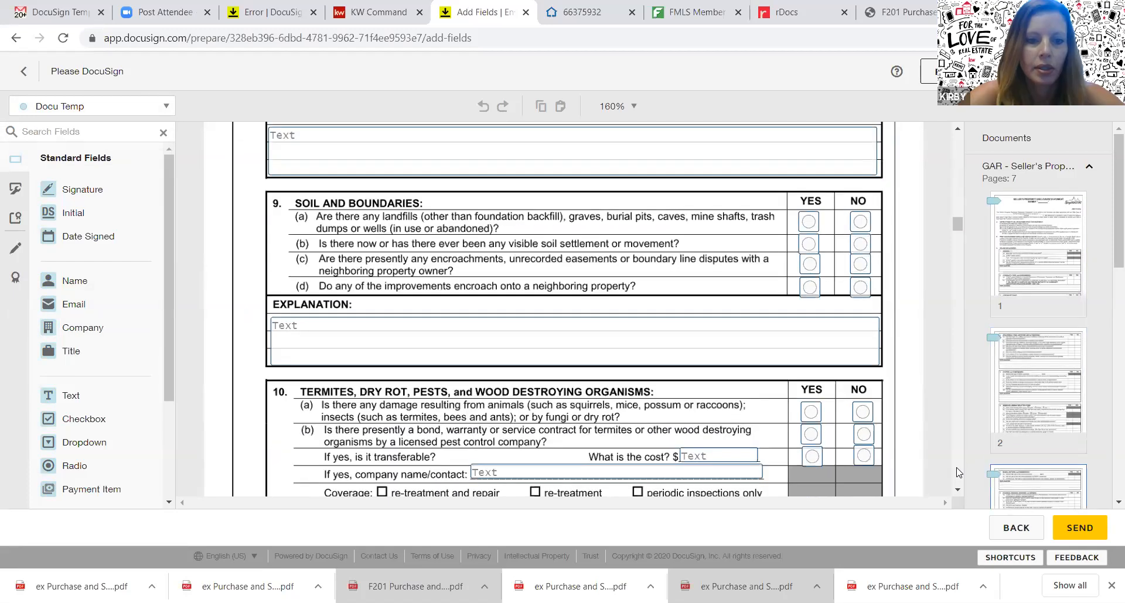
{"action": "left_click", "coordinate": [958, 472]}
{"action": "left_click", "coordinate": [958, 473]}
{"action": "left_click", "coordinate": [958, 473]}
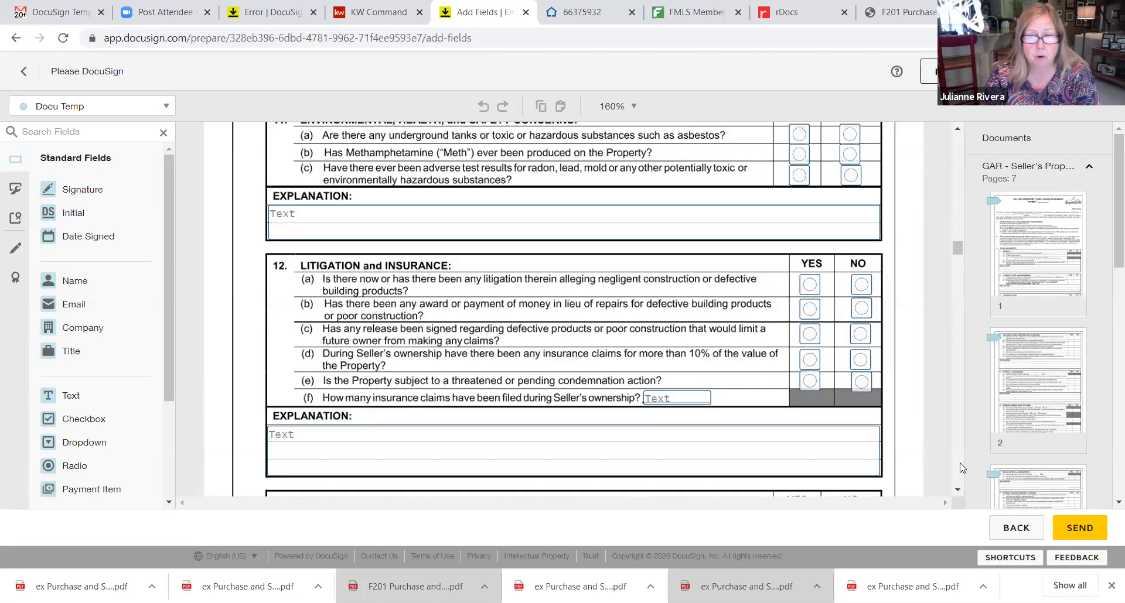
{"action": "left_click", "coordinate": [958, 472]}
{"action": "left_click", "coordinate": [958, 473]}
{"action": "left_click", "coordinate": [959, 473]}
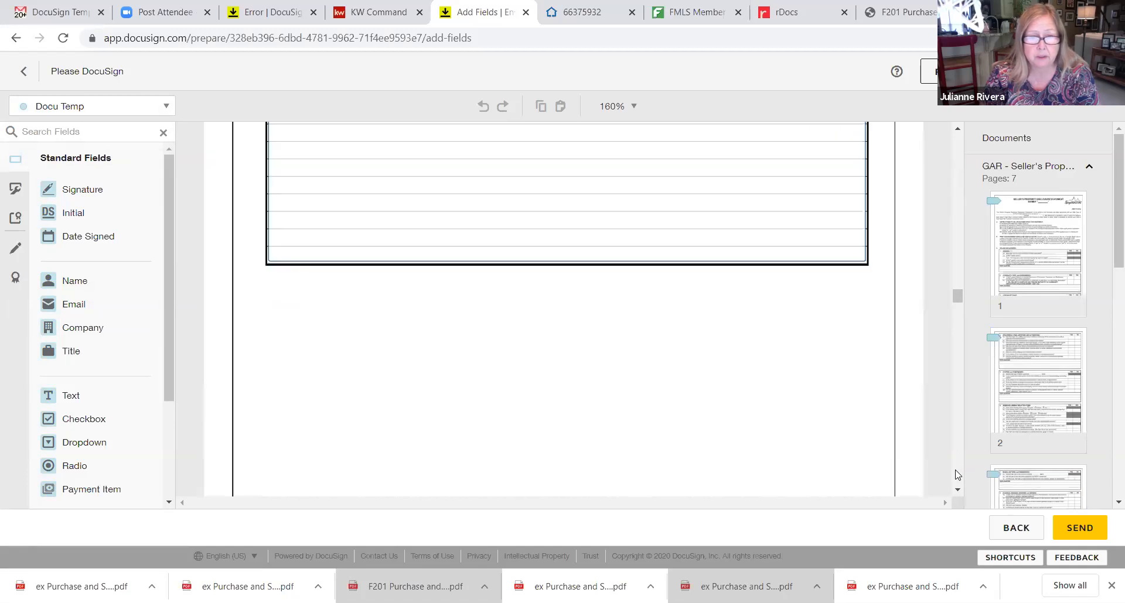
{"action": "left_click", "coordinate": [959, 473]}
{"action": "left_click", "coordinate": [958, 474]}
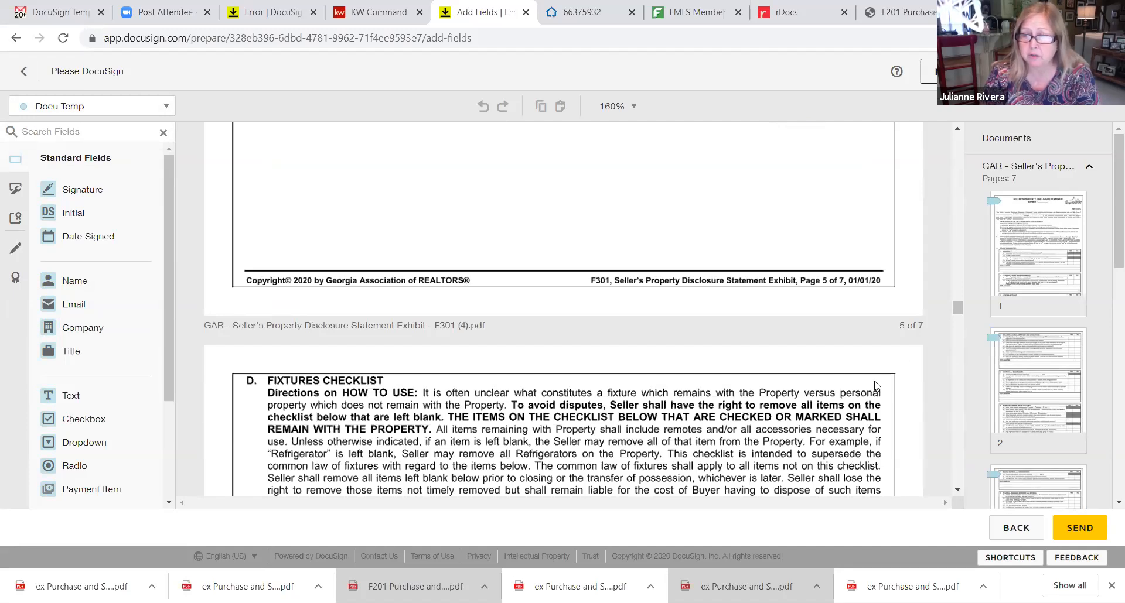
{"action": "scroll", "coordinate": [959, 307], "scroll_direction": "down", "scroll_amount": 6}
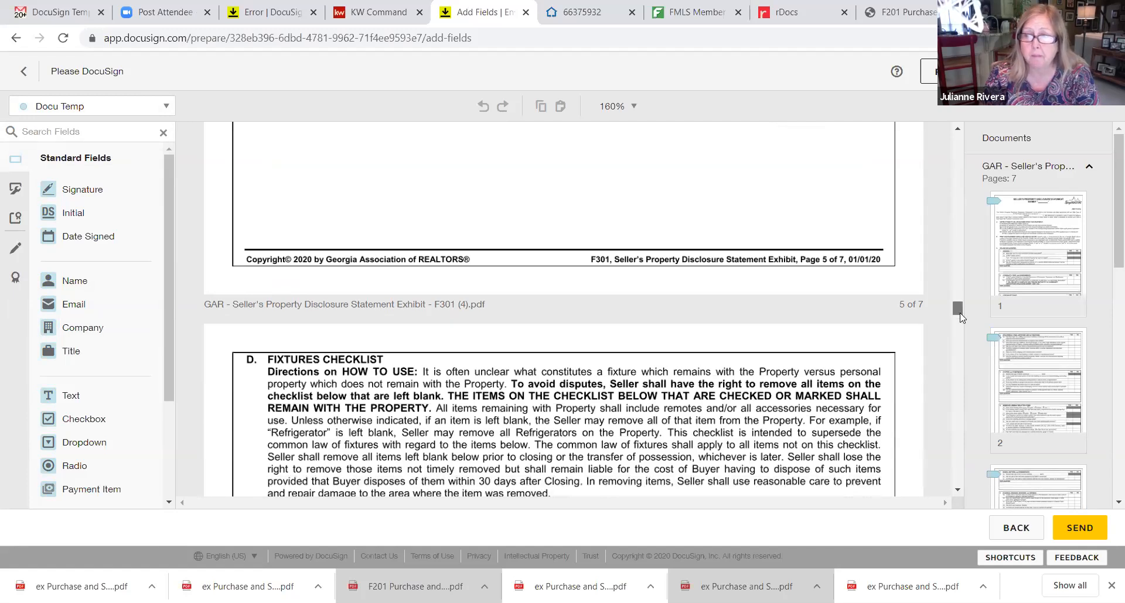
{"action": "scroll", "coordinate": [962, 370], "scroll_direction": "down", "scroll_amount": 6}
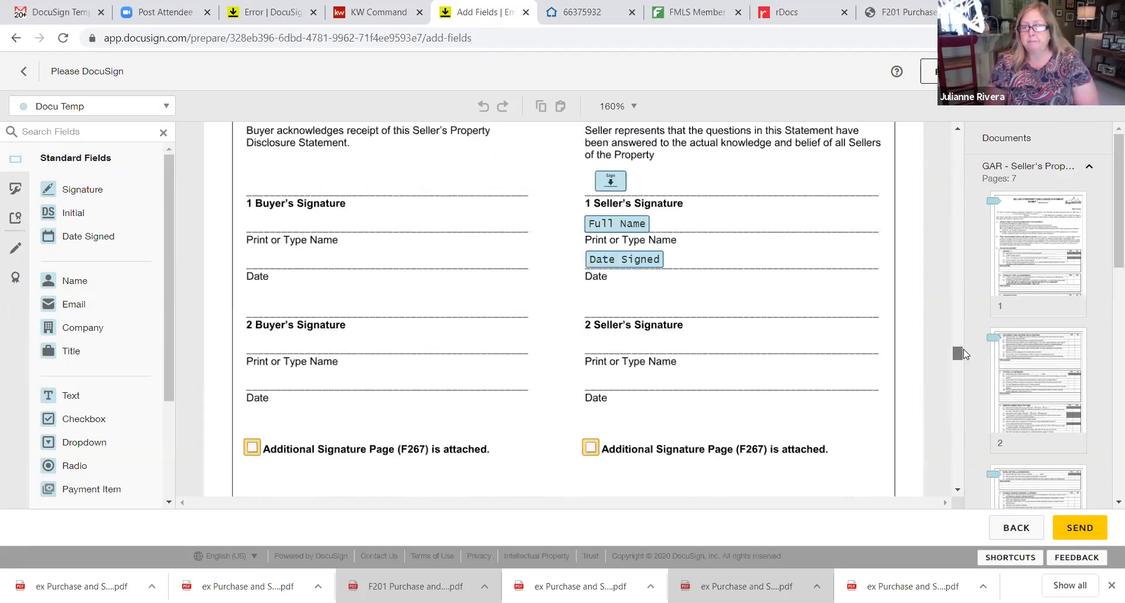
{"action": "left_click_drag", "start_coordinate": [957, 373], "coordinate": [958, 143]}
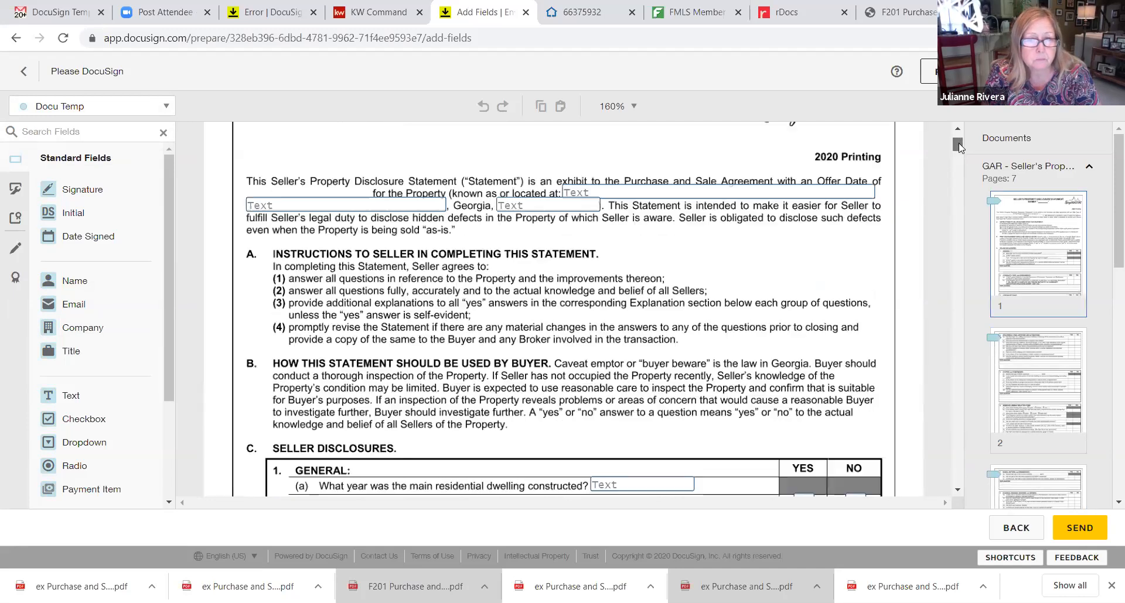
Review the agent's fields, including the property address field, then send the envelope
{"action": "left_click", "coordinate": [111, 106]}
{"action": "left_click", "coordinate": [111, 131]}
{"action": "left_click", "coordinate": [625, 192]}
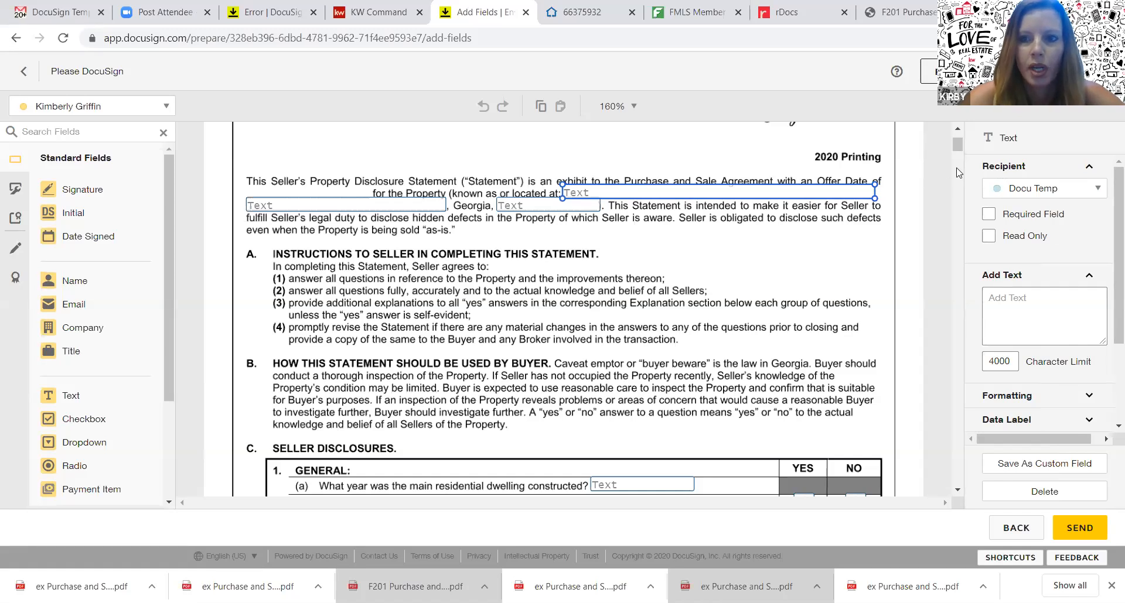
{"action": "left_click_drag", "start_coordinate": [960, 159], "coordinate": [991, 351]}
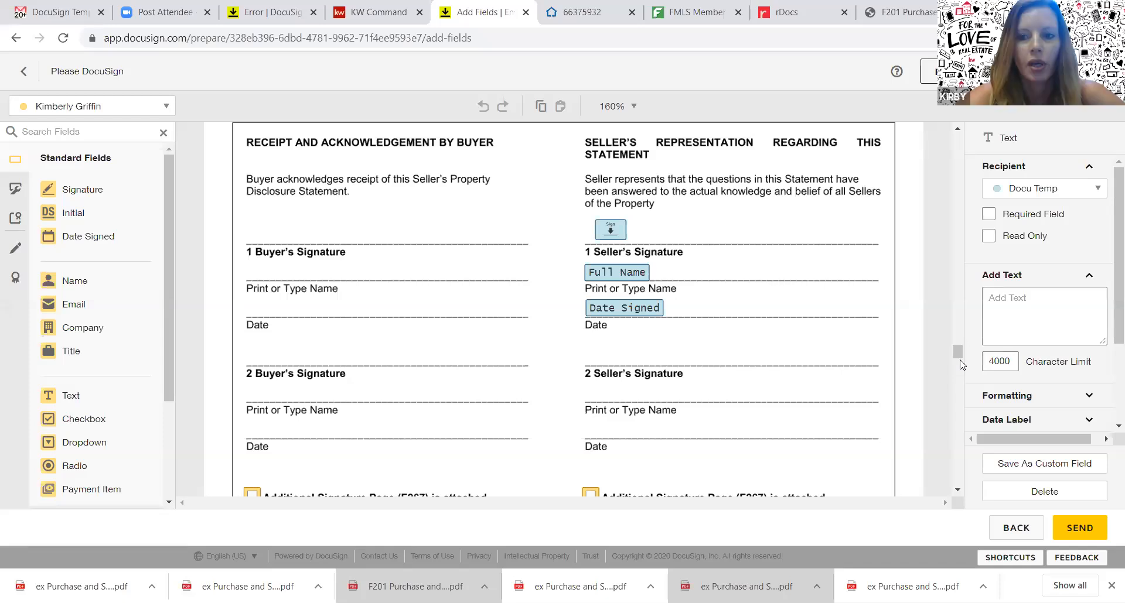
{"action": "left_click_drag", "start_coordinate": [959, 334], "coordinate": [958, 144]}
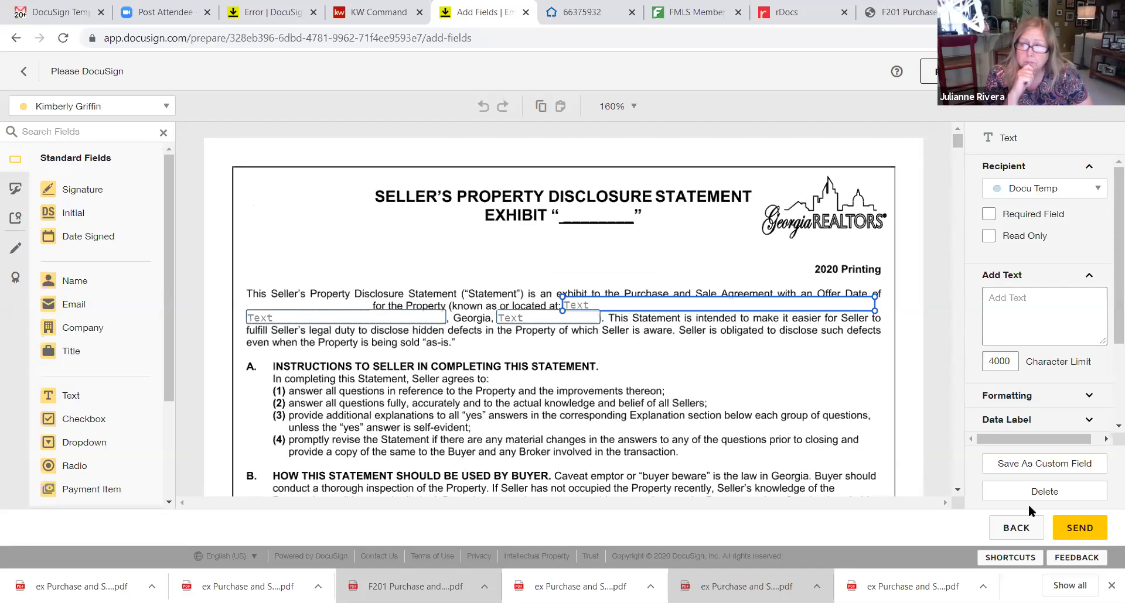
{"action": "left_click", "coordinate": [1092, 516]}
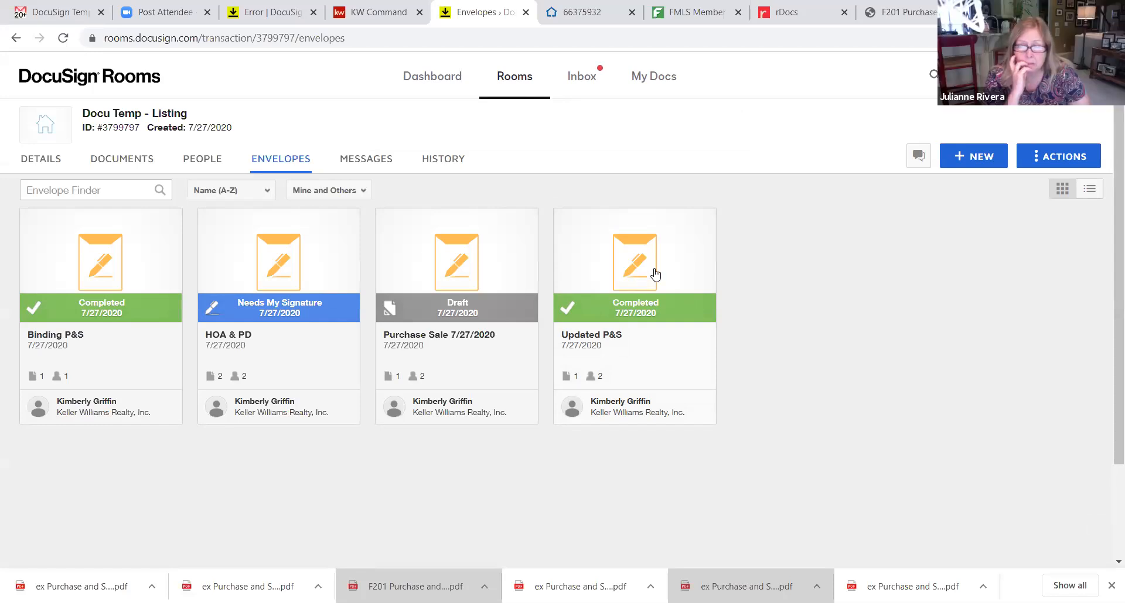
Open the HOA & PD envelope's details, showing Seller 1 and Listing Agent still need to sign
{"action": "left_click", "coordinate": [467, 263]}
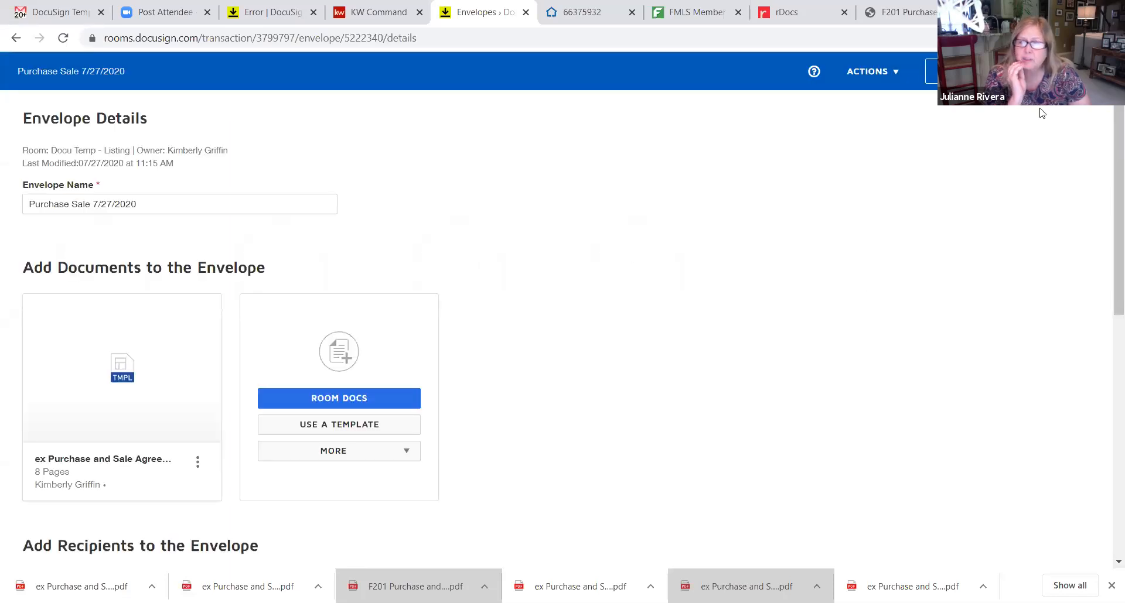
{"action": "left_click", "coordinate": [975, 72]}
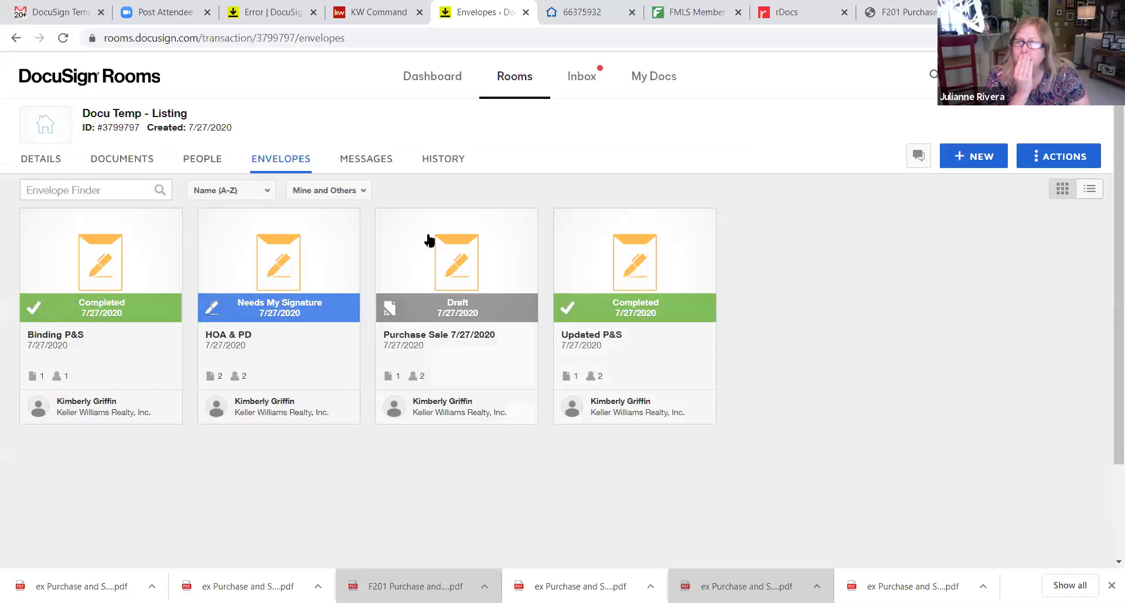
{"action": "right_click", "coordinate": [267, 264]}
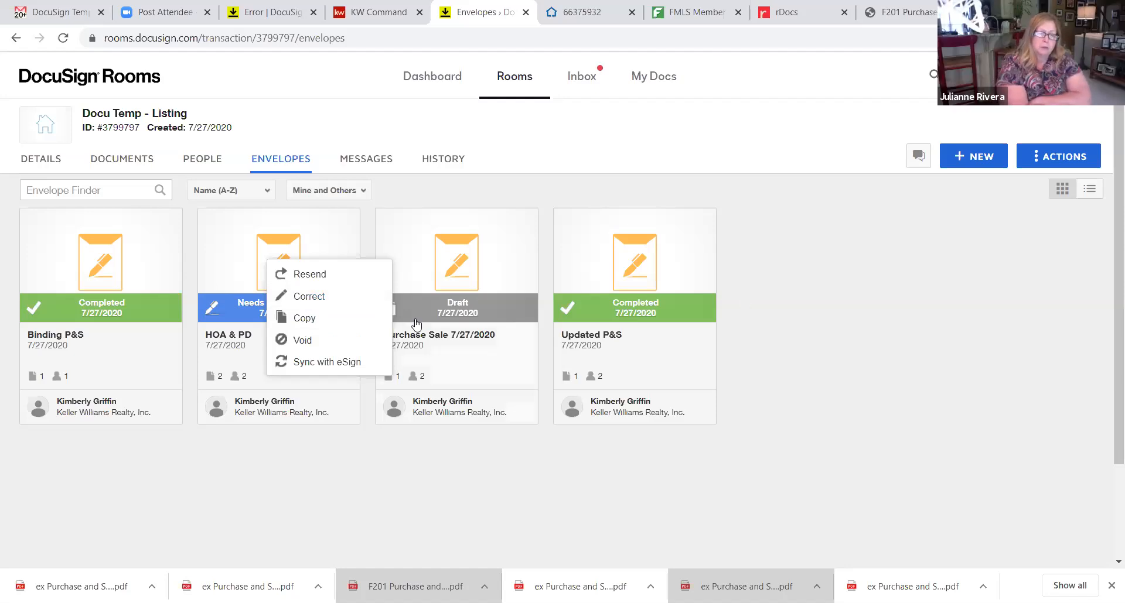
{"action": "left_click", "coordinate": [309, 484]}
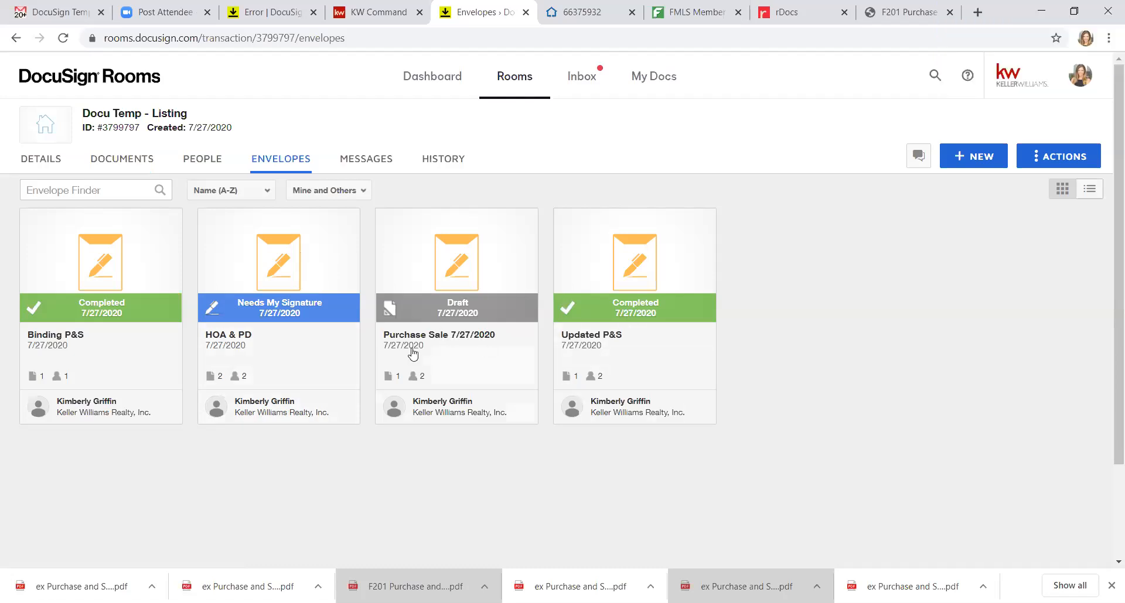
{"action": "left_click", "coordinate": [285, 339]}
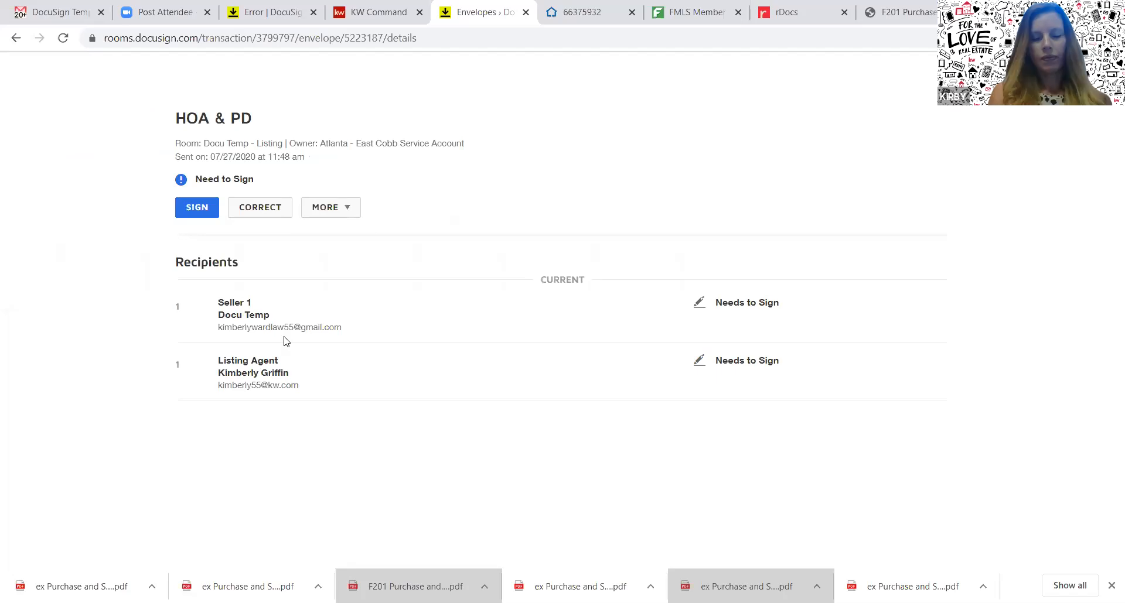
Reload the DocuSign error tab, then go to docusign.com instead
{"action": "left_click", "coordinate": [281, 12]}
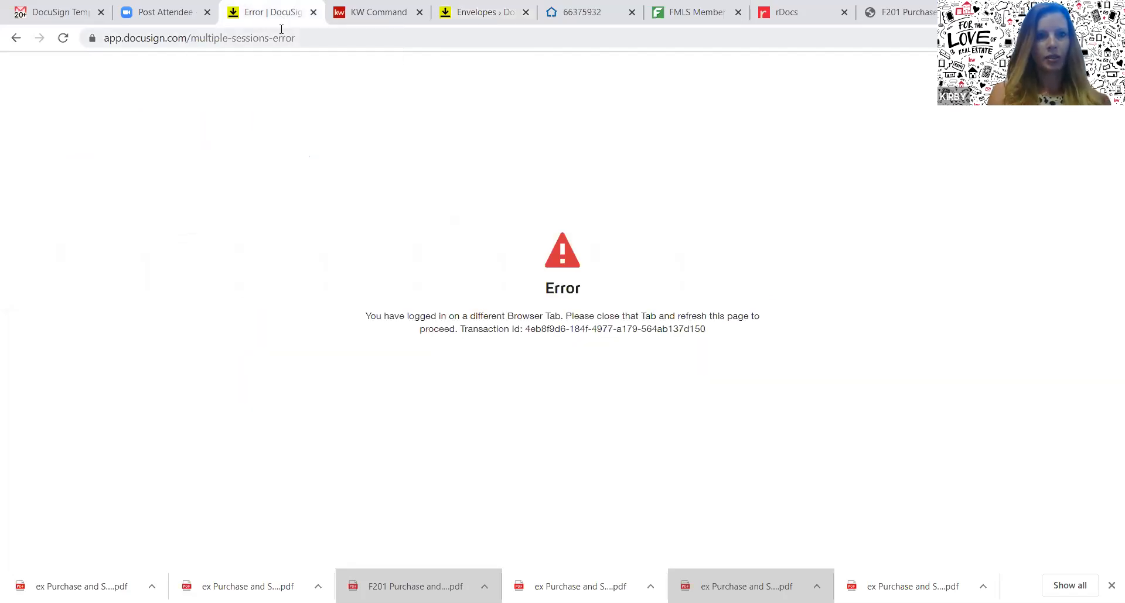
{"action": "left_click", "coordinate": [400, 34]}
{"action": "key", "text": "Return"}
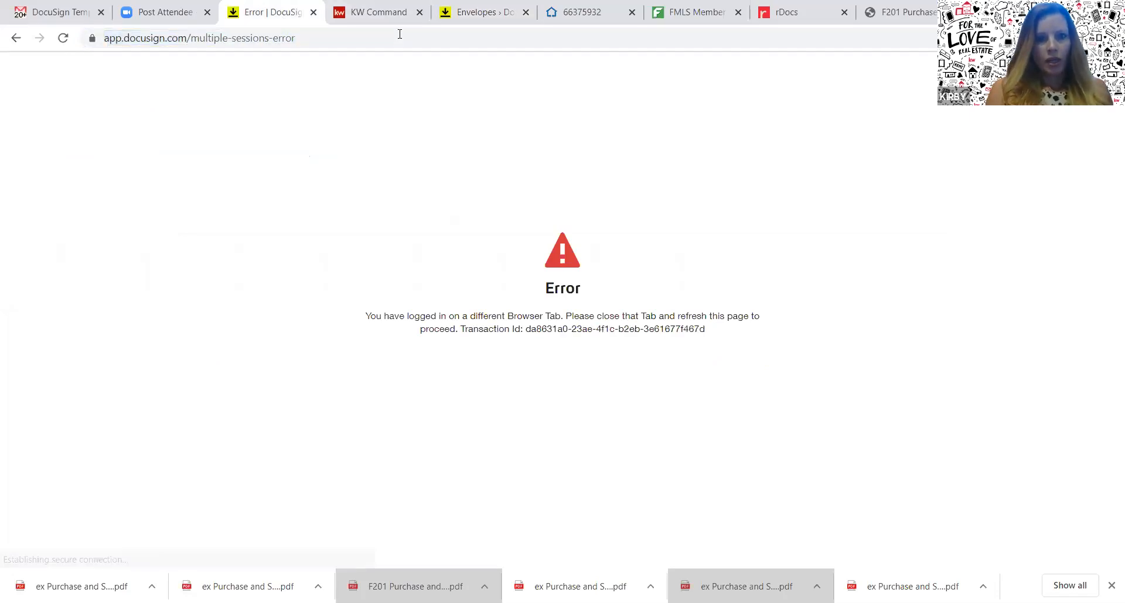
{"action": "left_click", "coordinate": [400, 34]}
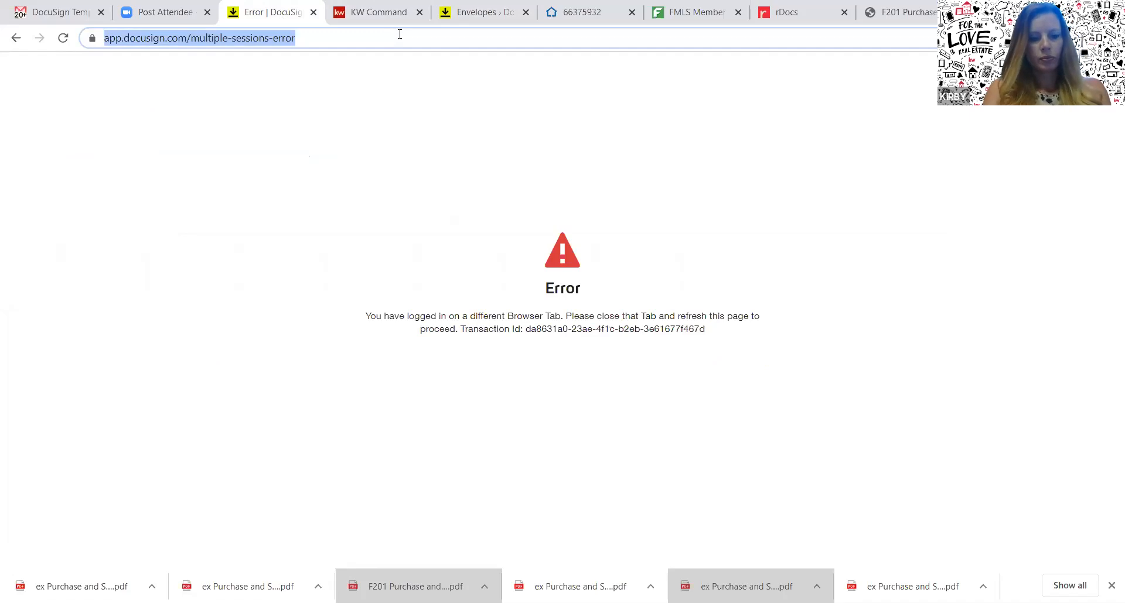
{"action": "type", "text": "esign"}
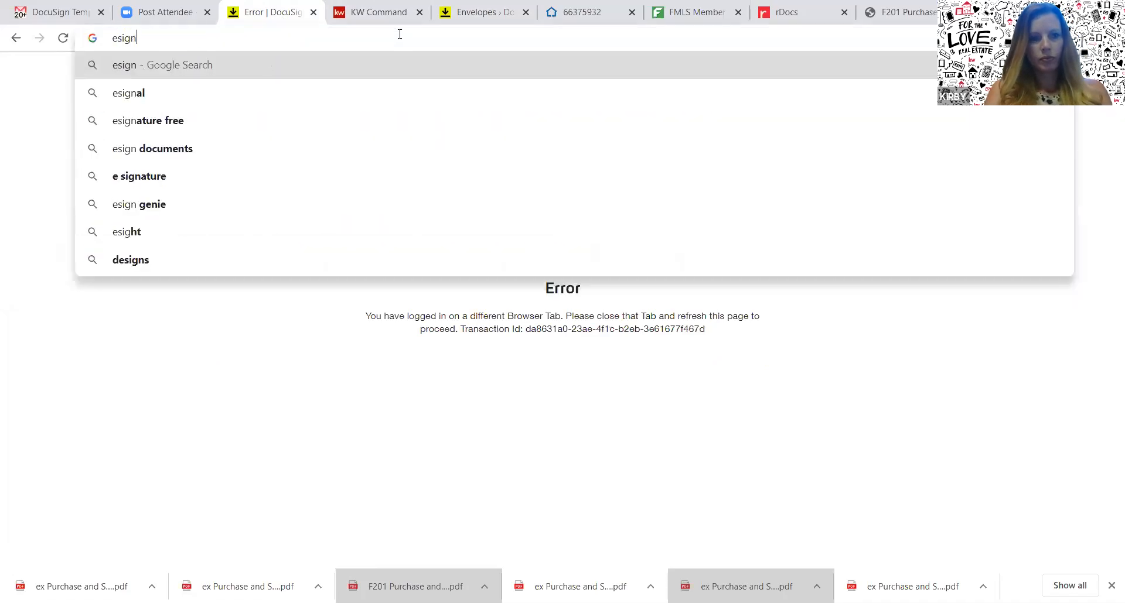
{"action": "key", "text": "BackSpace"}
{"action": "key", "text": "BackSpace"}
{"action": "key", "text": "BackSpace"}
{"action": "key", "text": "BackSpace"}
{"action": "type", "text": "docus"}
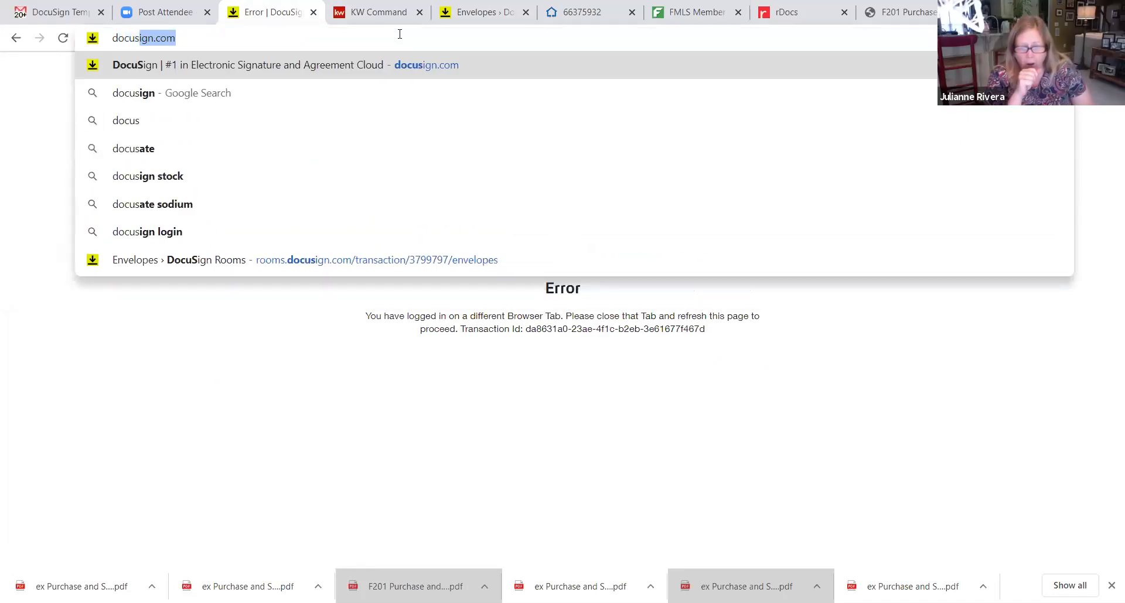
{"action": "key", "text": "Return"}
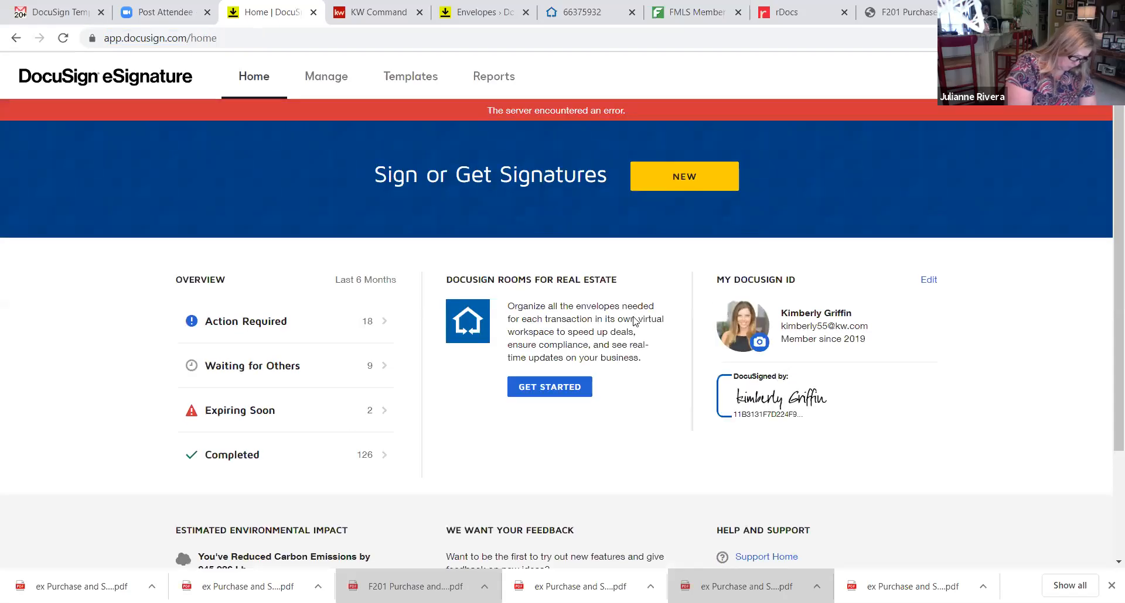
Open the Purchase and Sale template for editing from the Templates list
{"action": "left_click", "coordinate": [398, 85]}
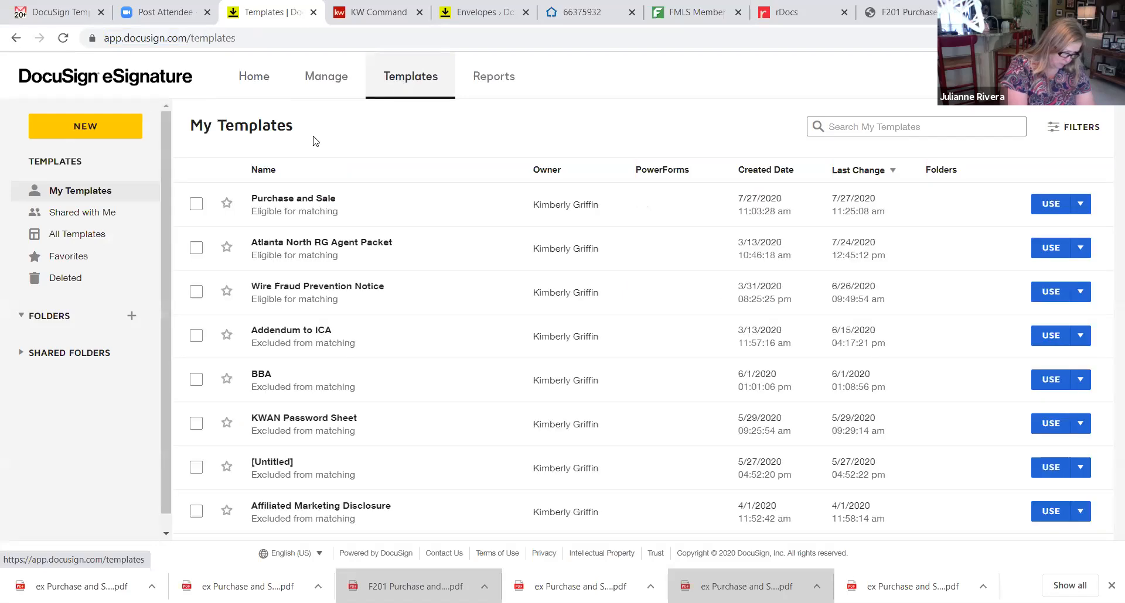
{"action": "left_click", "coordinate": [1082, 206]}
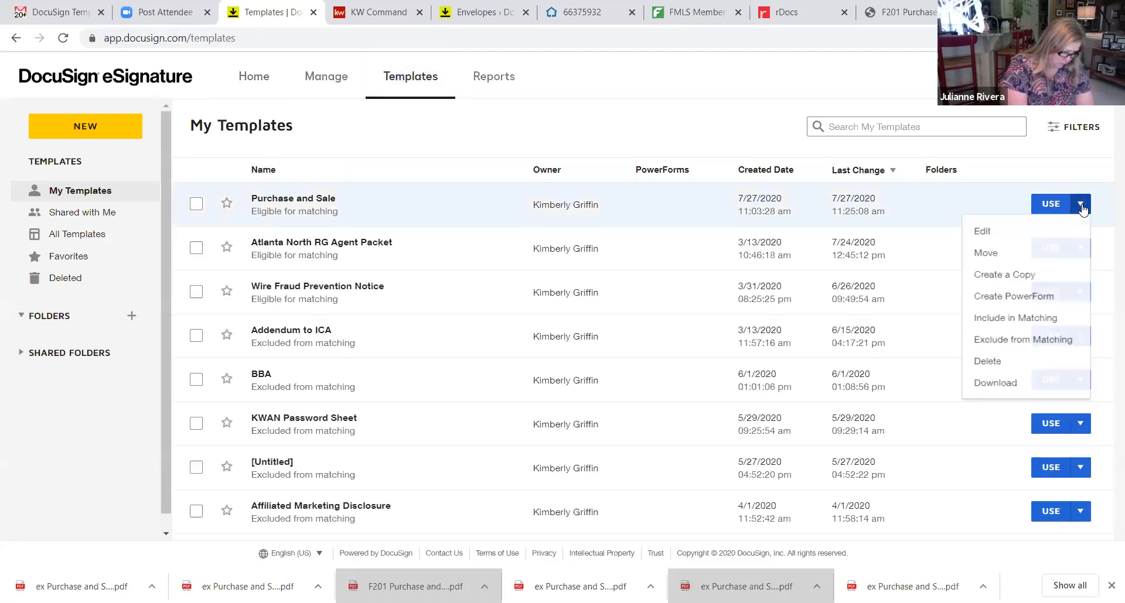
{"action": "left_click", "coordinate": [1005, 235]}
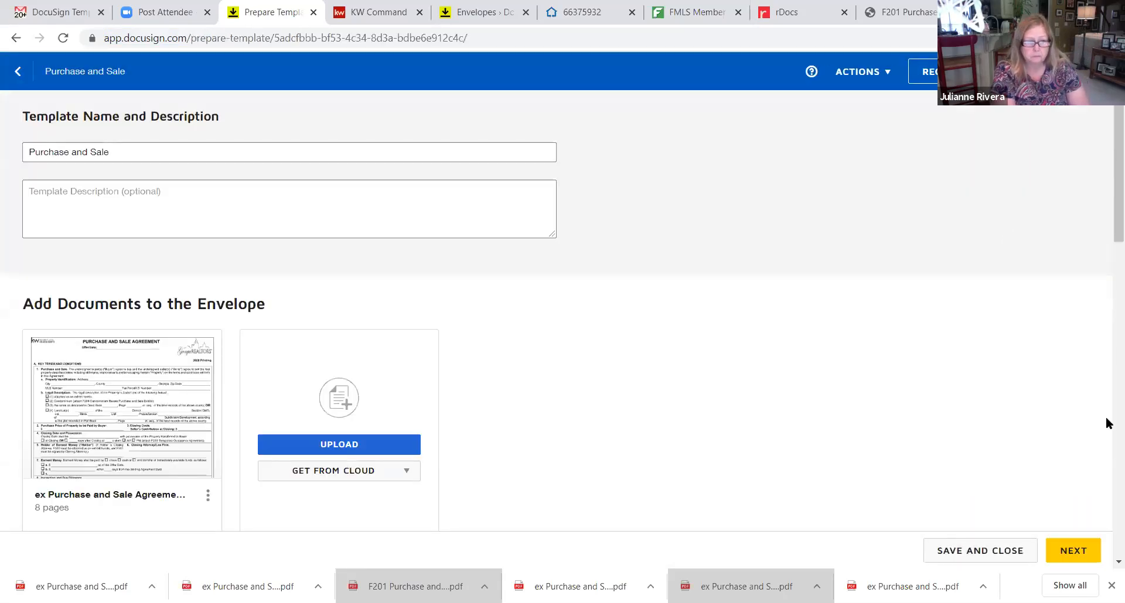
Place a two-button radio group on the section 4 at-Closing and days-after-Closing boxes
{"action": "left_click", "coordinate": [1056, 553]}
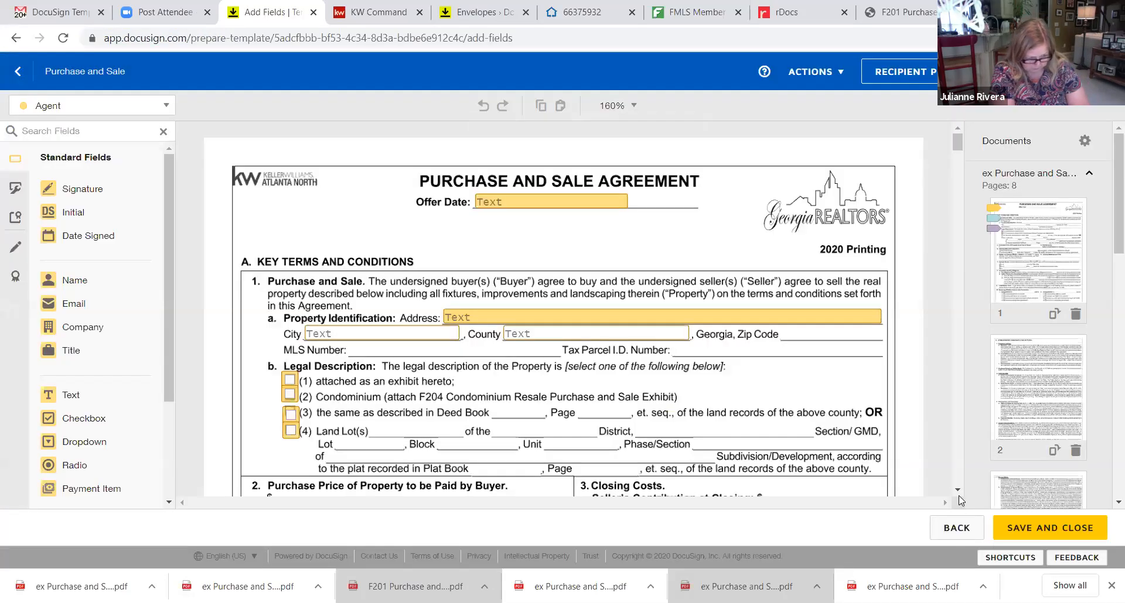
{"action": "scroll", "coordinate": [958, 491], "scroll_direction": "down", "scroll_amount": 3}
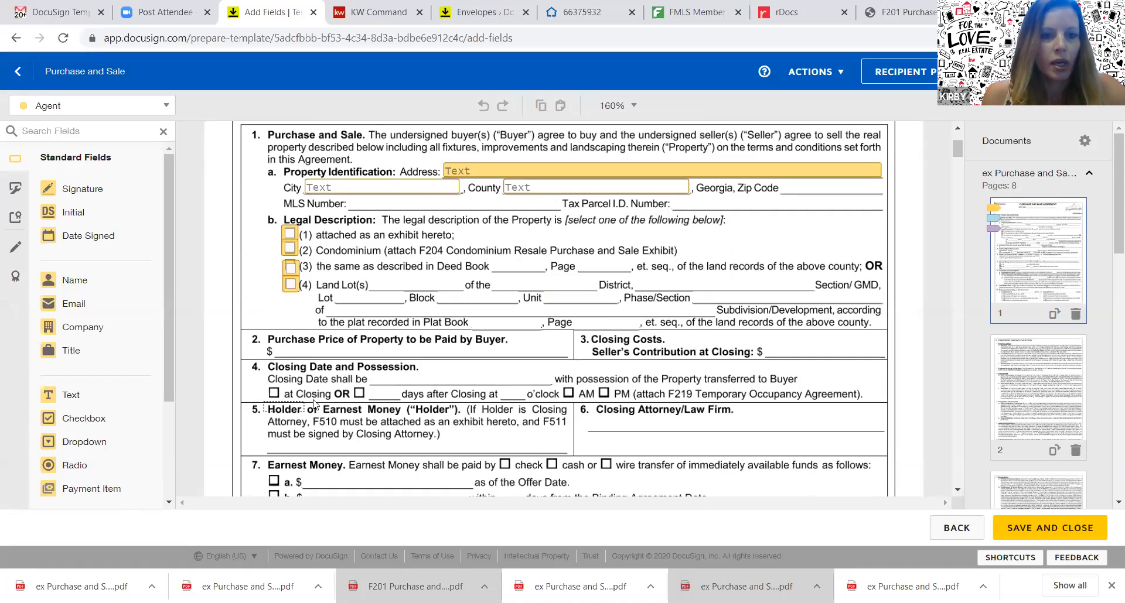
{"action": "left_click_drag", "start_coordinate": [92, 466], "coordinate": [359, 395]}
{"action": "left_click", "coordinate": [273, 410]}
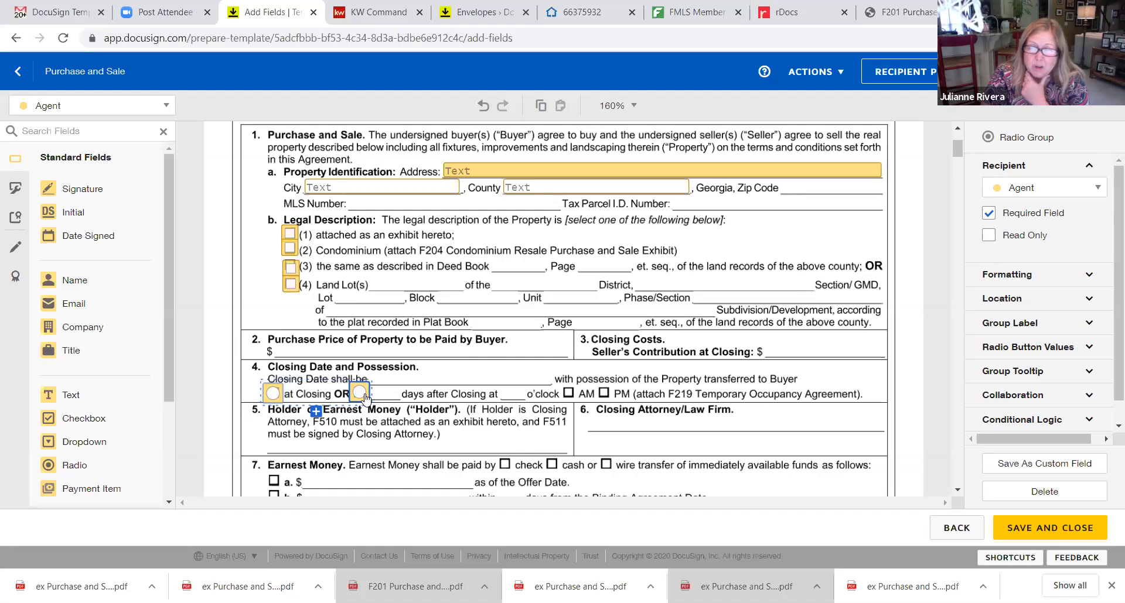
Mark Legal Description checkboxes (1), (2) and (4) as checked by default
{"action": "left_click", "coordinate": [291, 286]}
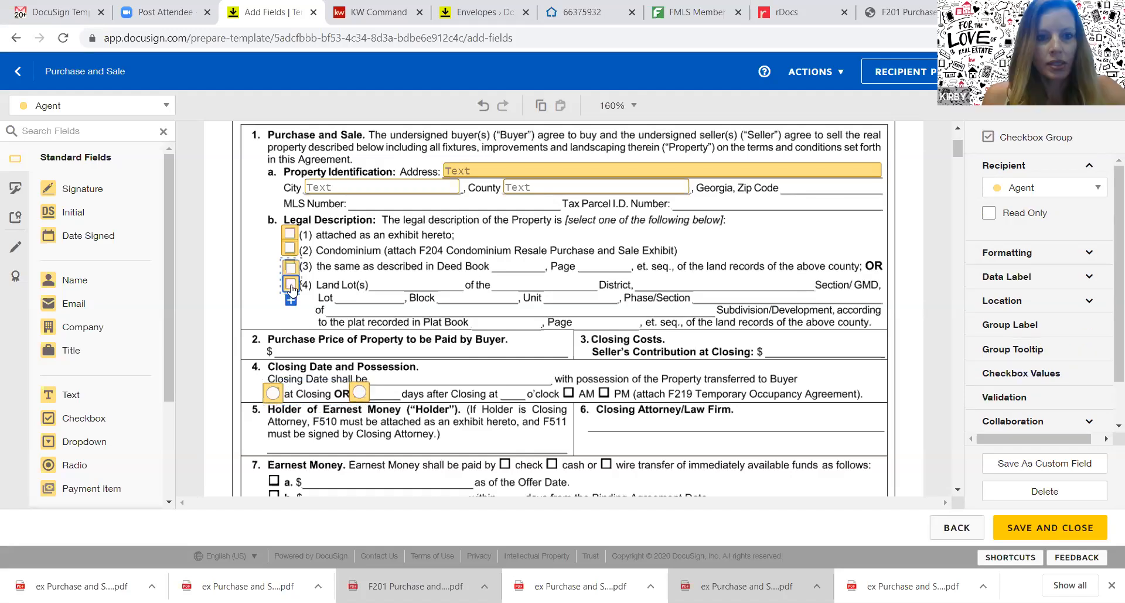
{"action": "left_click", "coordinate": [292, 286]}
{"action": "left_click", "coordinate": [291, 249]}
{"action": "left_click", "coordinate": [291, 248]}
{"action": "left_click", "coordinate": [289, 234]}
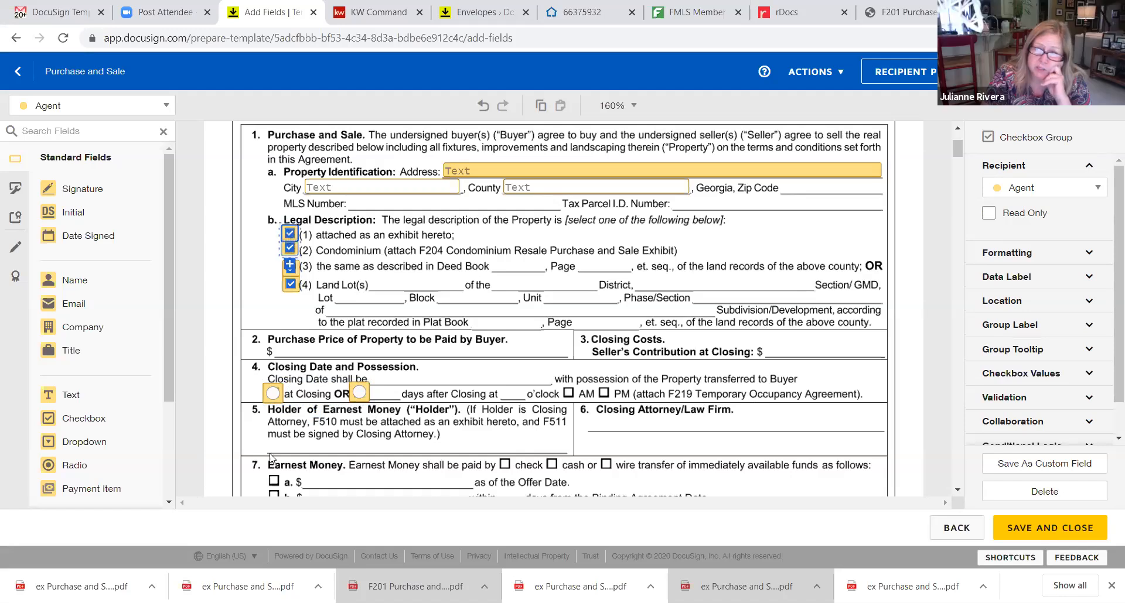
Make the days-after-Closing radio the preselected closing-date option
{"action": "left_click", "coordinate": [272, 393]}
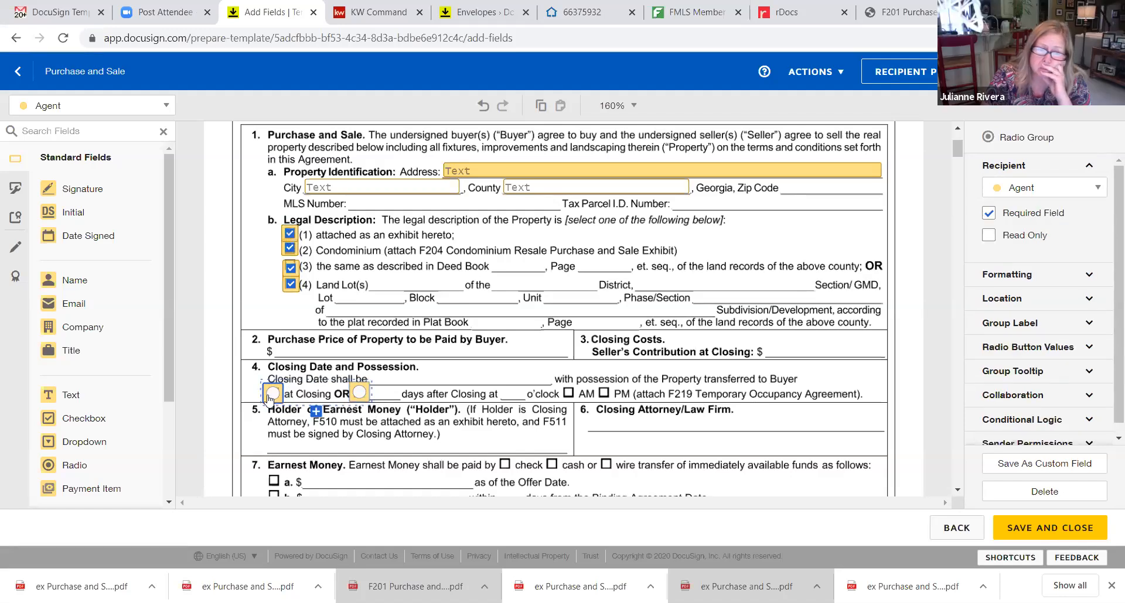
{"action": "left_click", "coordinate": [272, 394]}
{"action": "left_click", "coordinate": [358, 393]}
{"action": "left_click", "coordinate": [358, 395]}
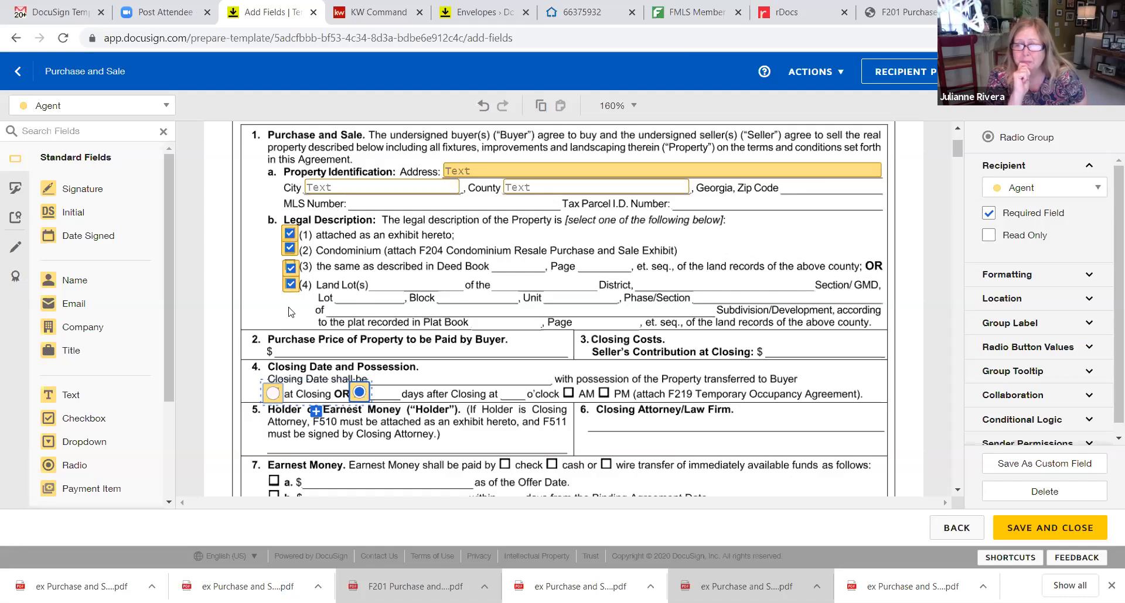
Delete the checkbox (3) and (4) fields, leaving only (1) and (2)
{"action": "left_click", "coordinate": [290, 274]}
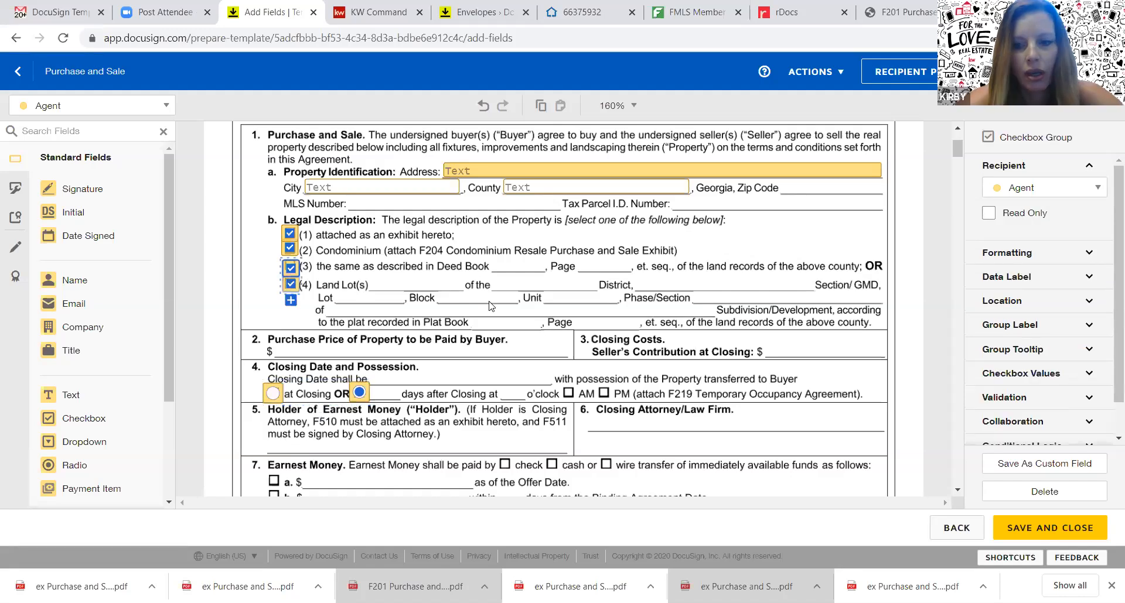
{"action": "left_click", "coordinate": [1026, 497]}
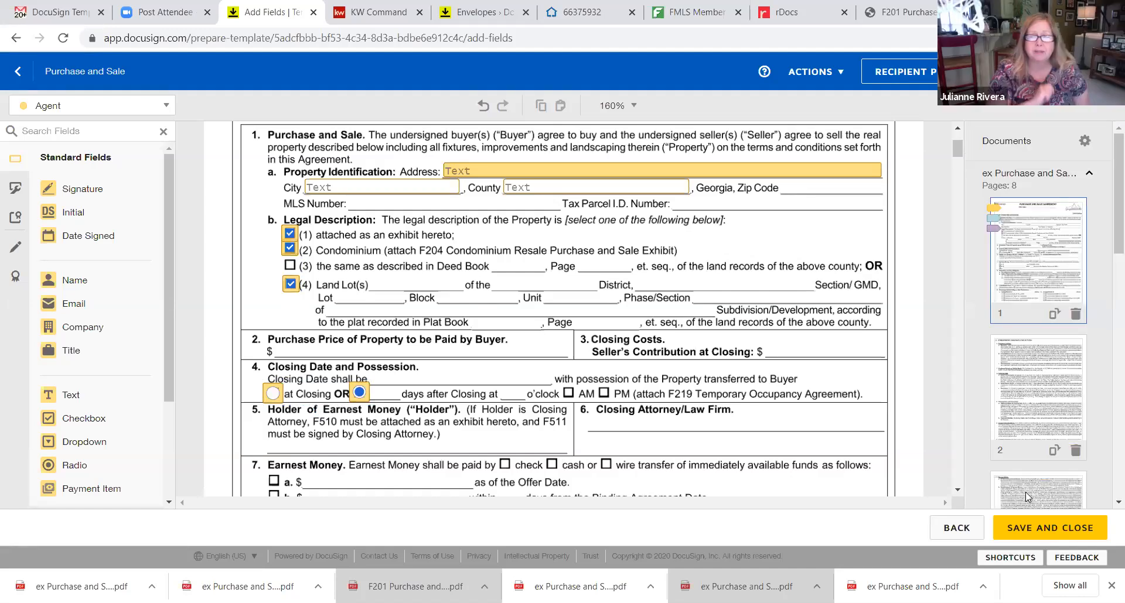
{"action": "left_click", "coordinate": [291, 284]}
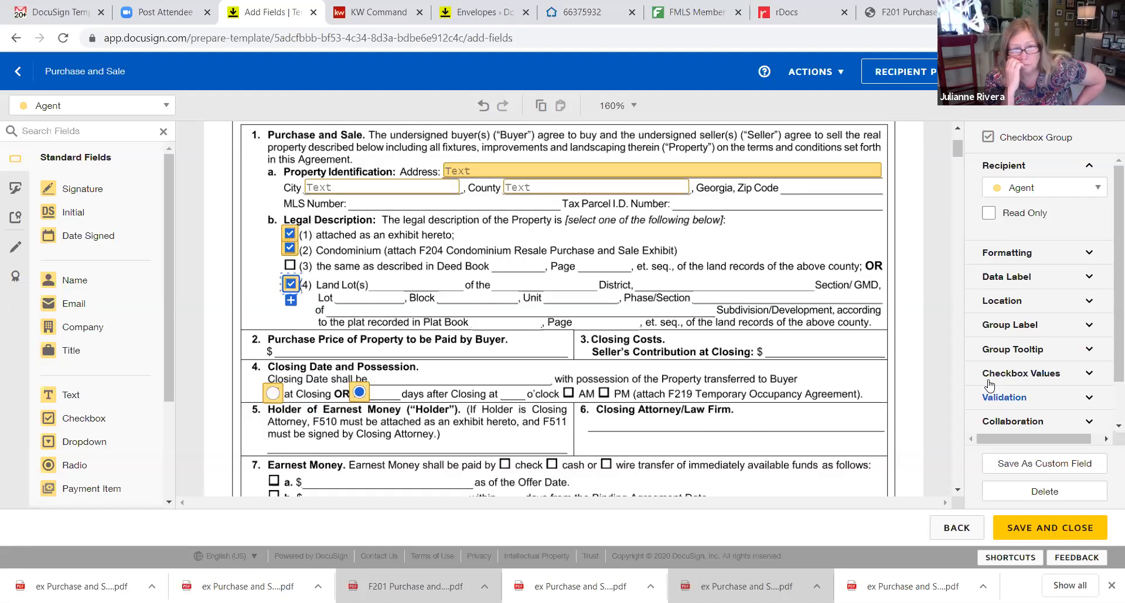
{"action": "left_click", "coordinate": [1044, 492]}
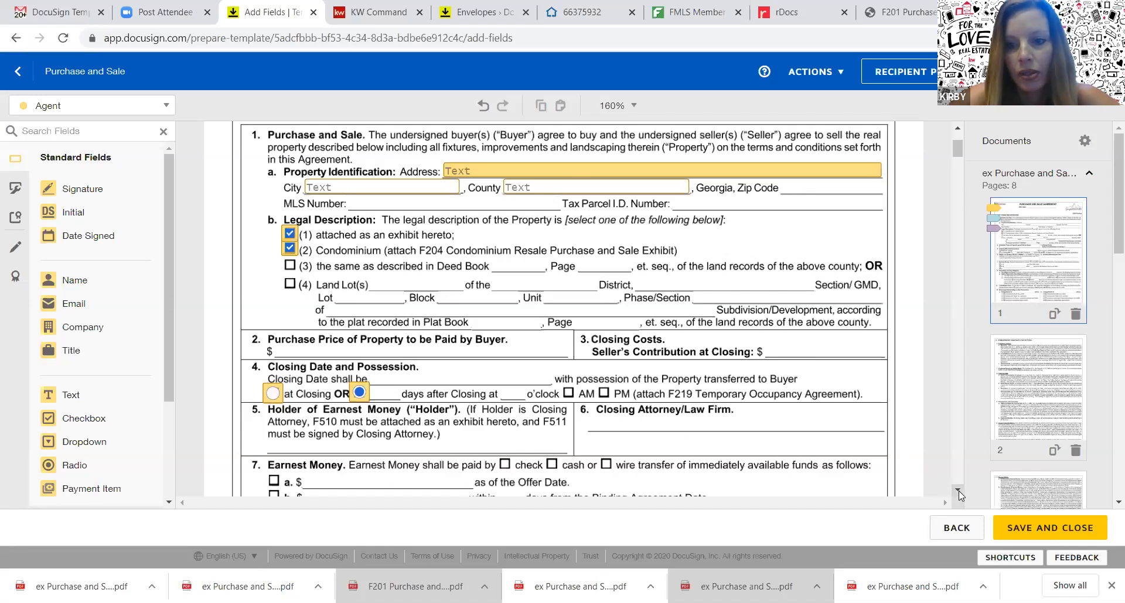
{"action": "scroll", "coordinate": [958, 491], "scroll_direction": "down", "scroll_amount": 3}
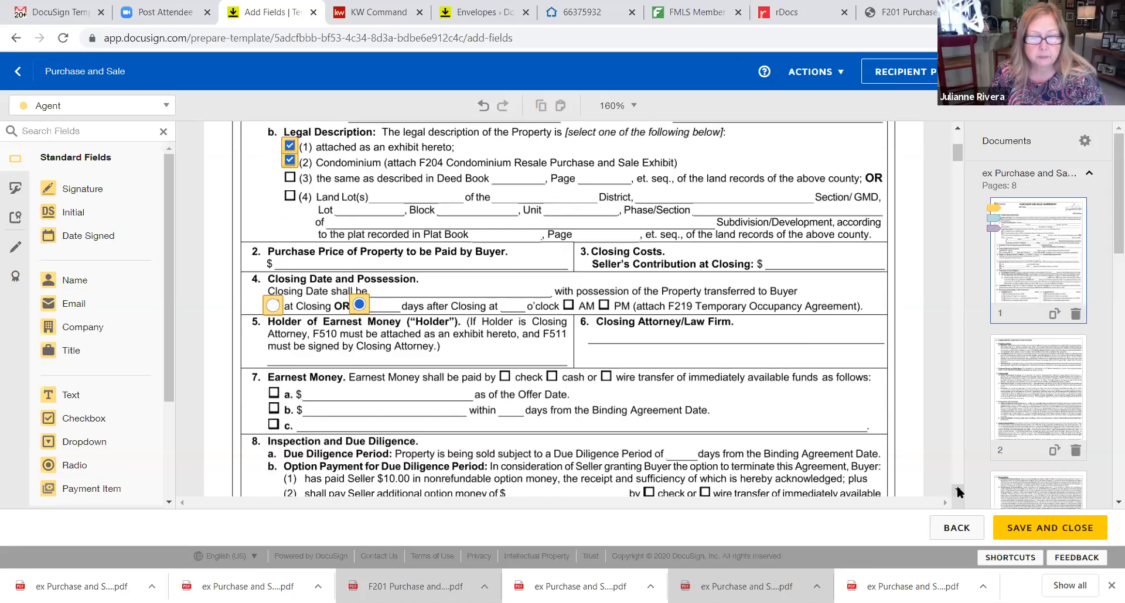
{"action": "left_click", "coordinate": [958, 491]}
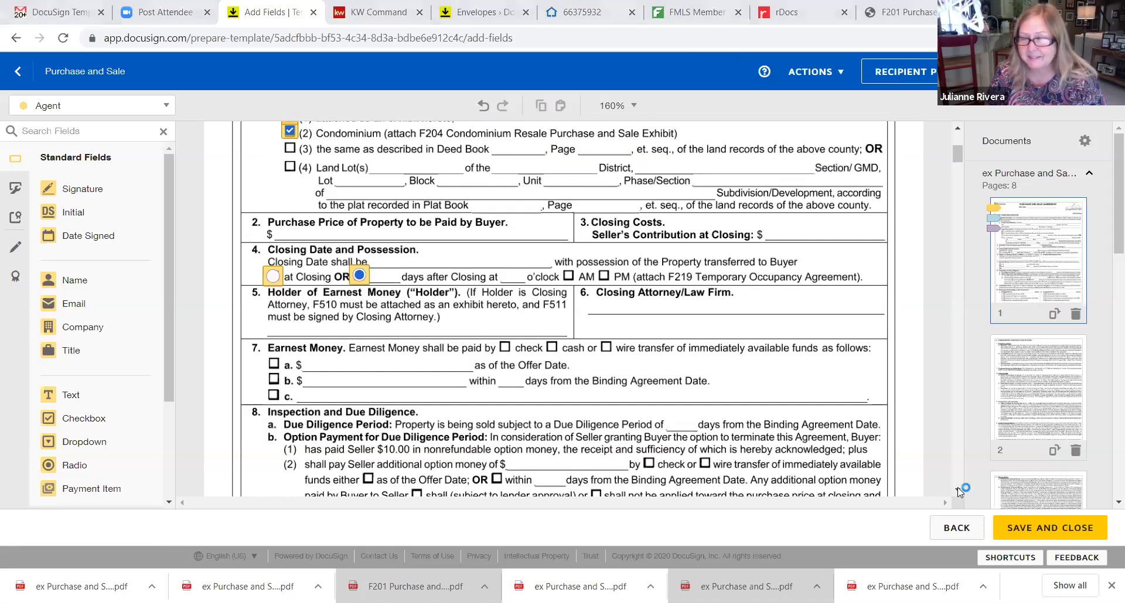
{"action": "left_click", "coordinate": [958, 490]}
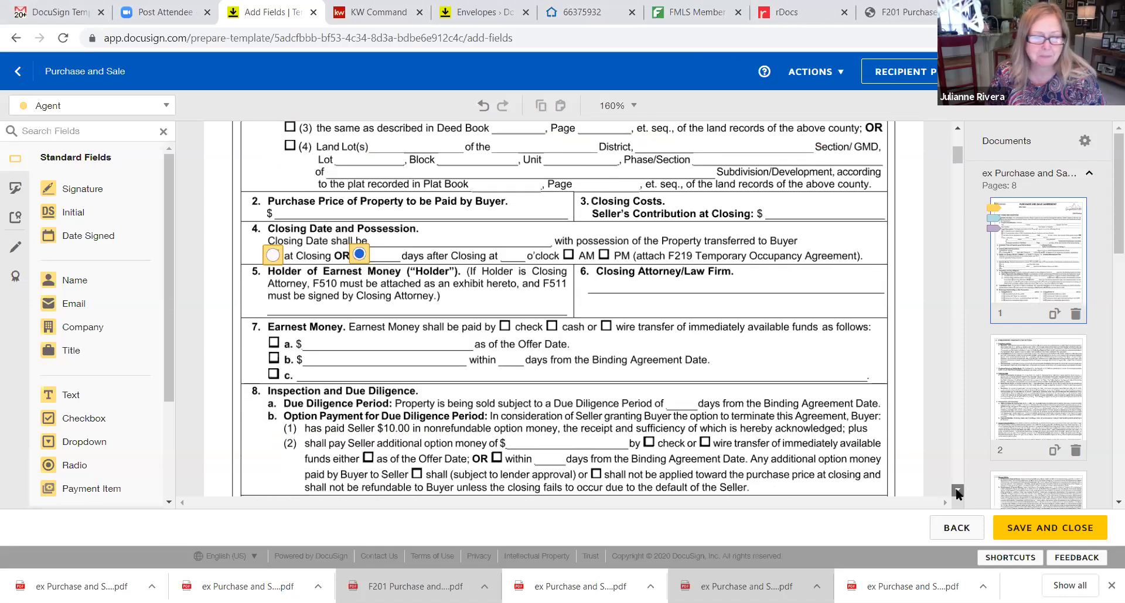
{"action": "left_click", "coordinate": [957, 491]}
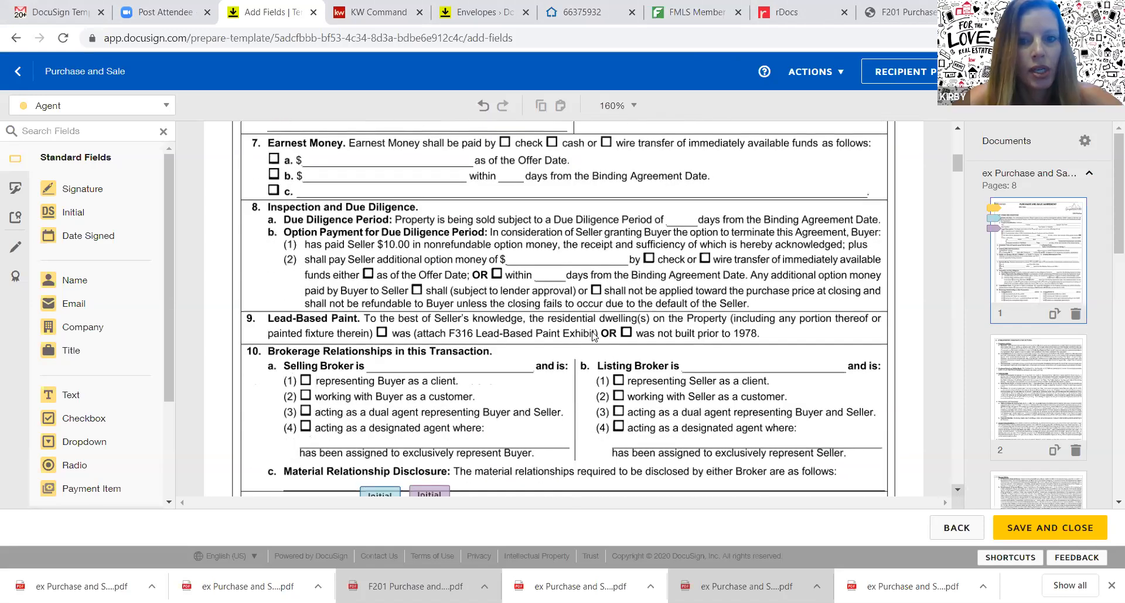